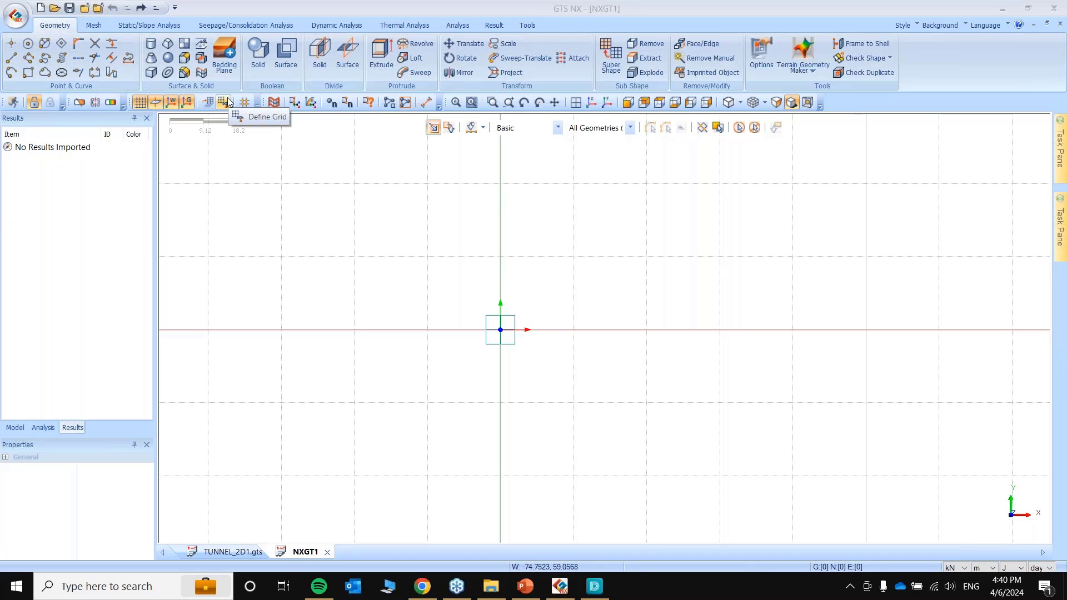
Define the drawing grid with a width of 2 m and a user-defined number of 100, applied to all quadrants.
left_click(226, 102)
left_click_drag(122, 127, 406, 178)
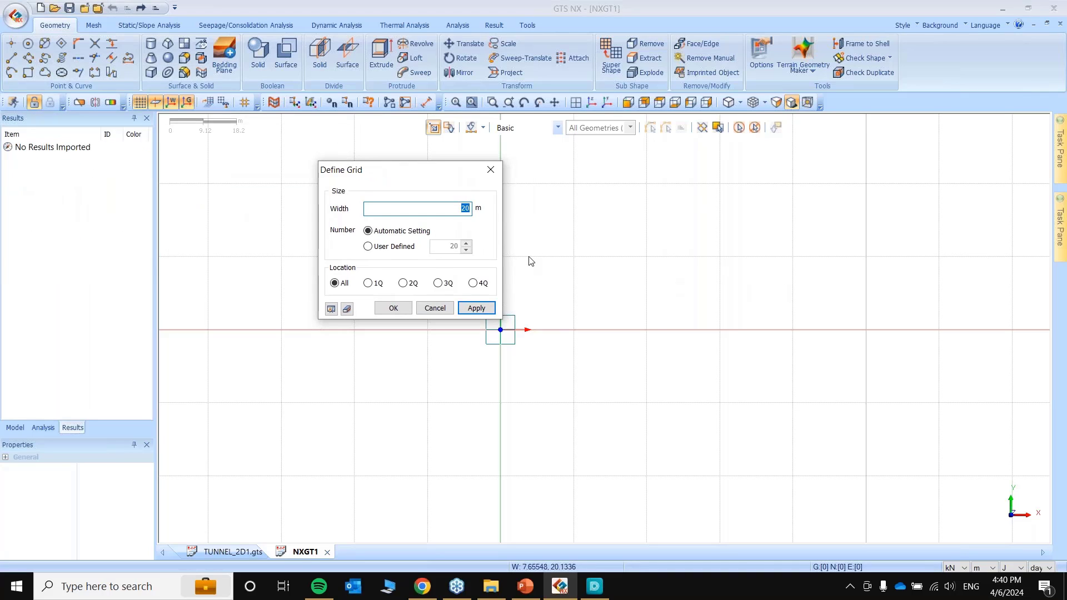
type("2")
left_click(368, 246)
double_click(450, 250)
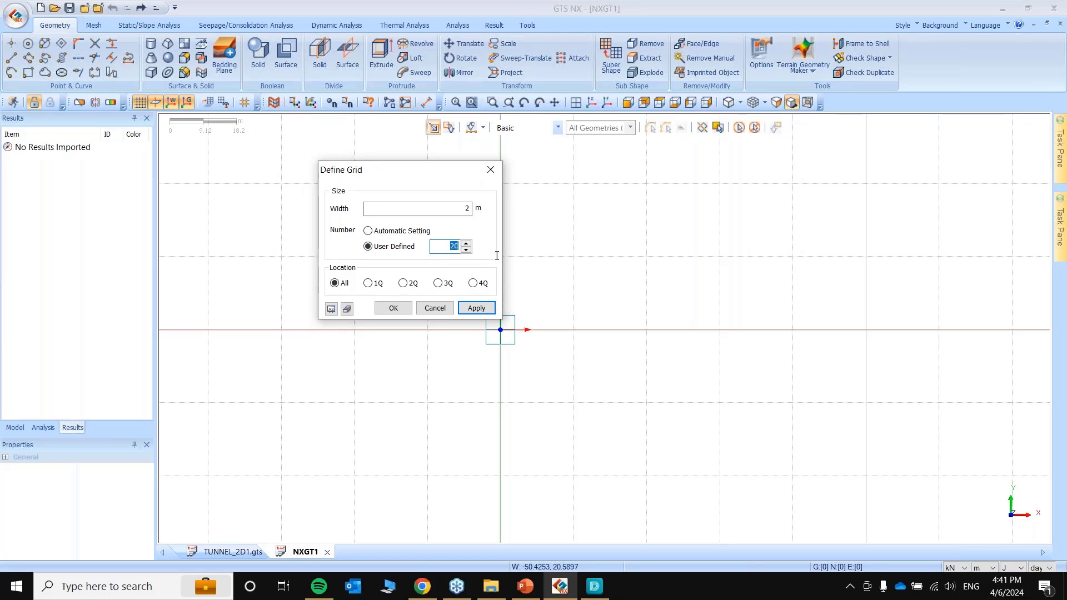
type("100")
left_click(392, 308)
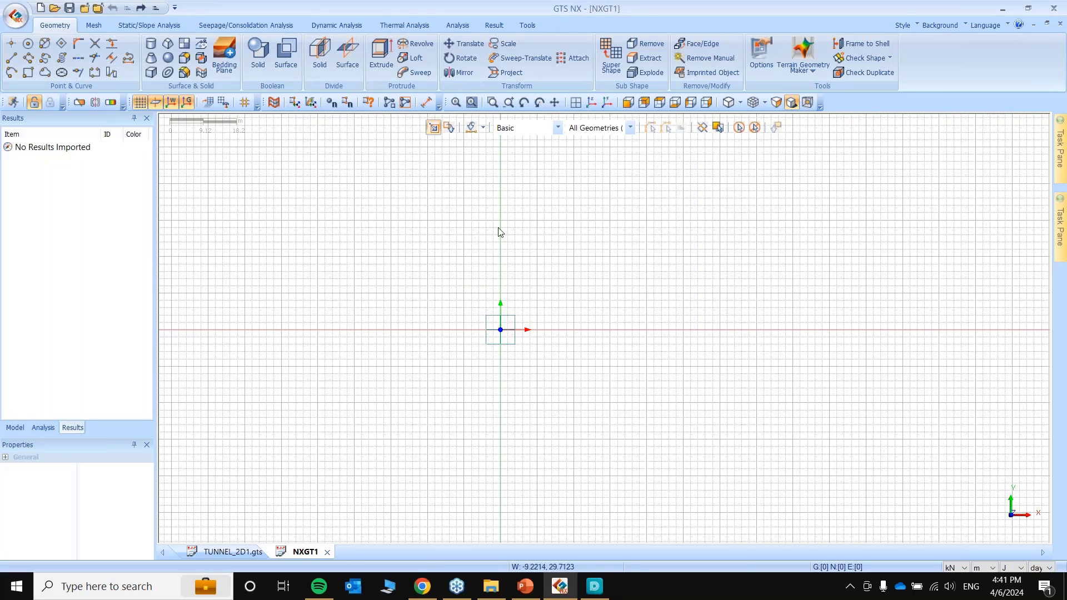
Try a circle with Make Face enabled, centred at the origin with a radius of 4 m, and undo it.
scroll(574, 256, "down", 3)
scroll(520, 377, "up", 8)
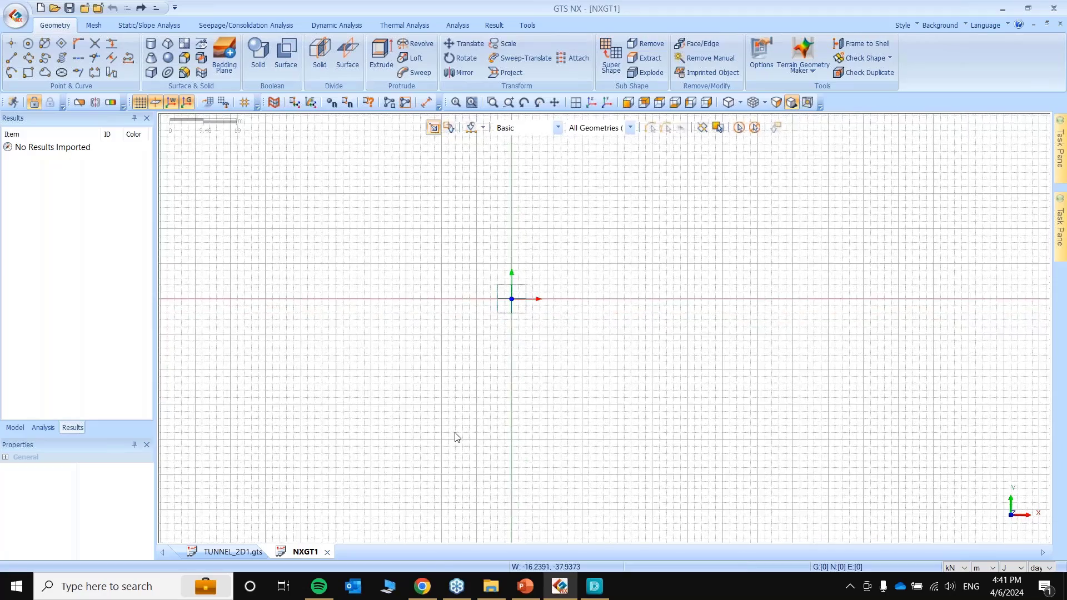
scroll(616, 258, "up", 2)
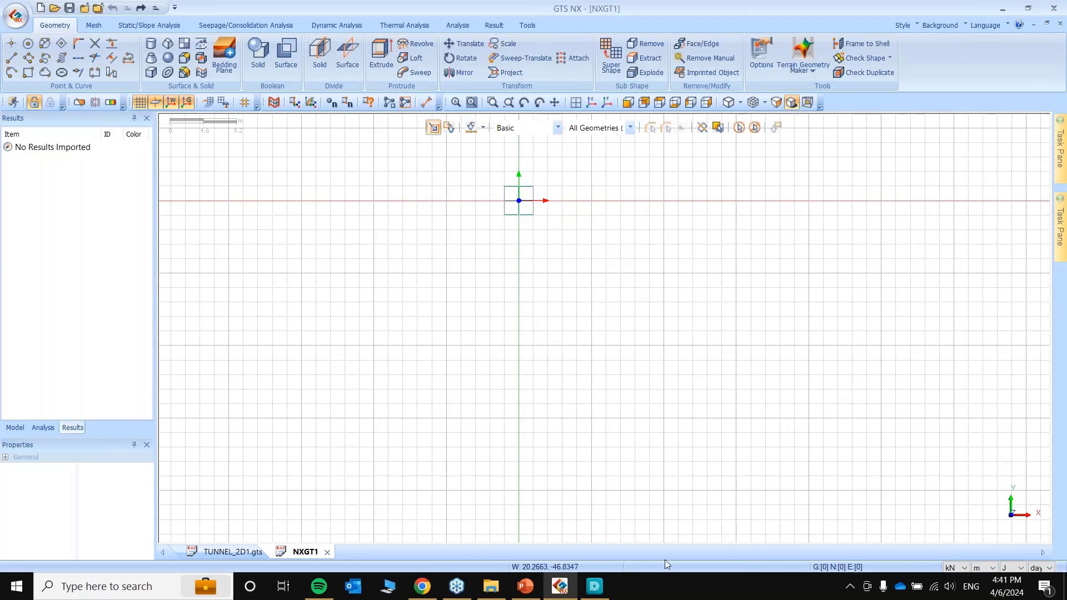
scroll(561, 415, "down", 4)
scroll(643, 231, "up", 2)
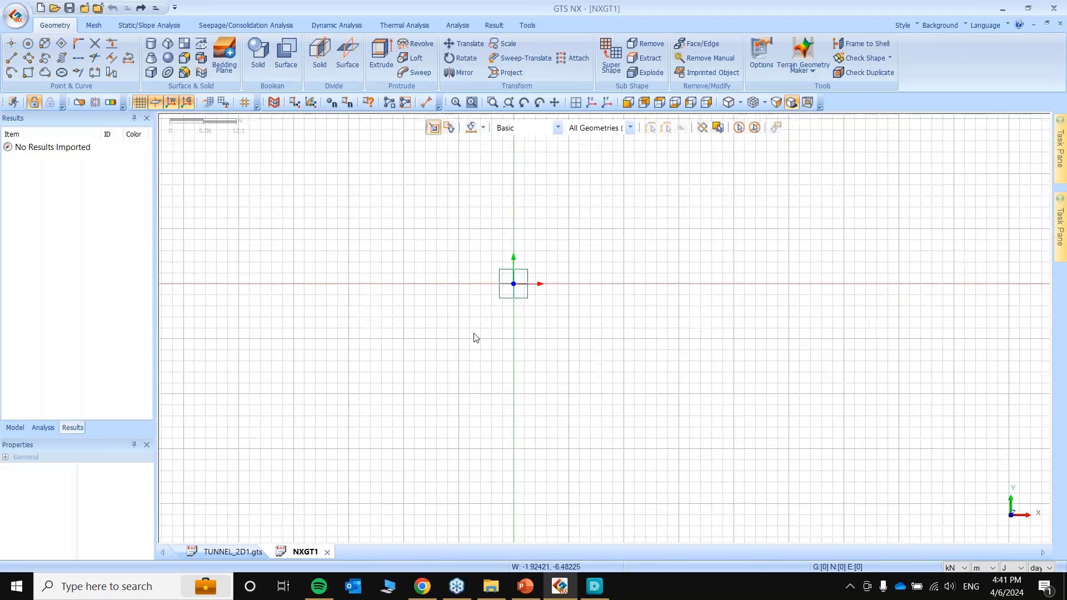
scroll(473, 336, "up", 3)
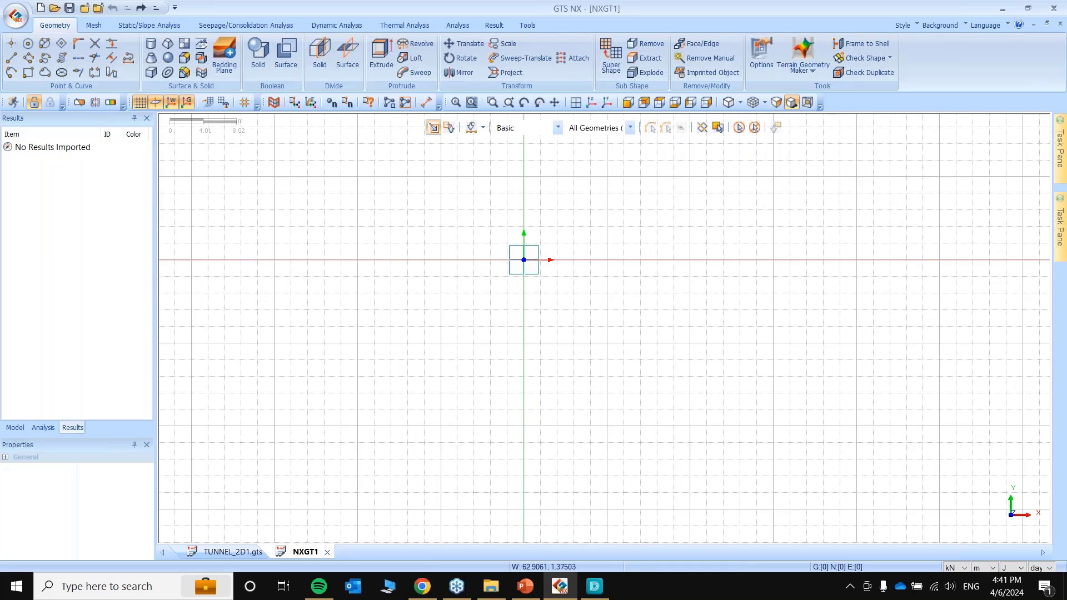
left_click(29, 51)
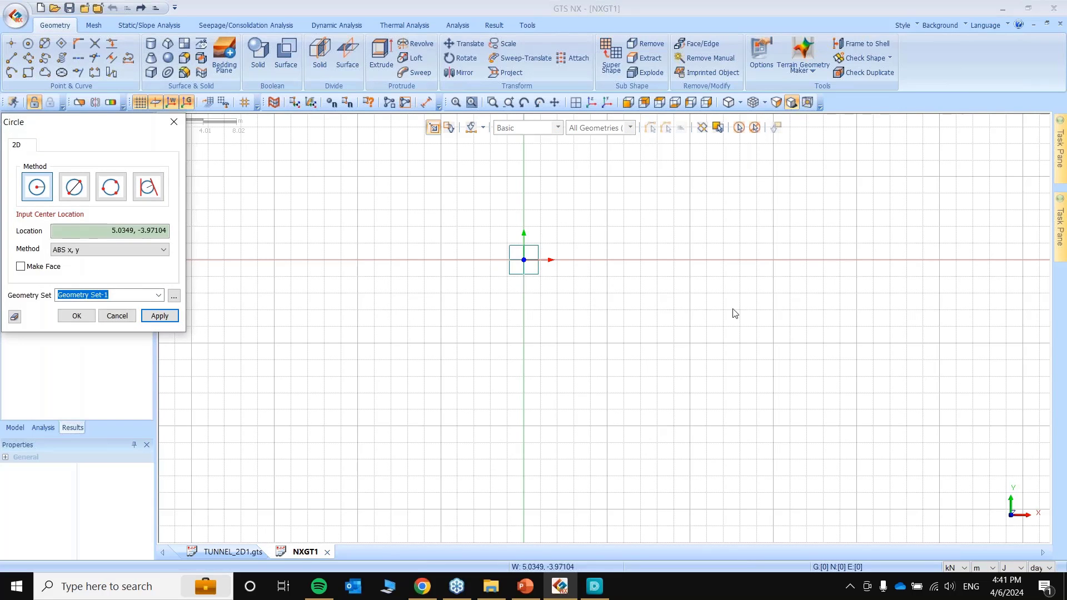
scroll(527, 271, "up", 3)
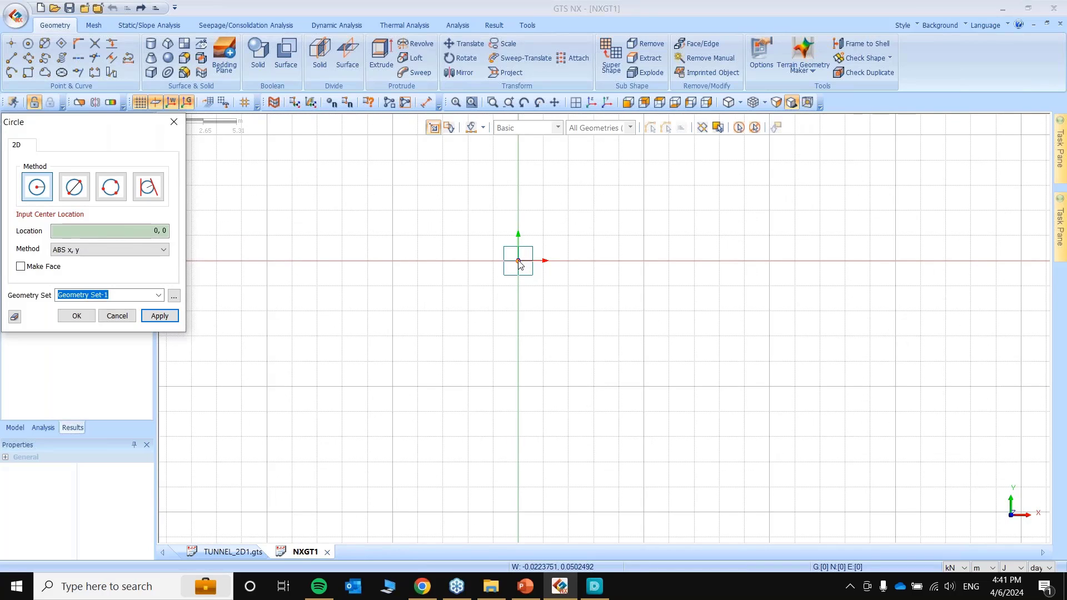
left_click(20, 267)
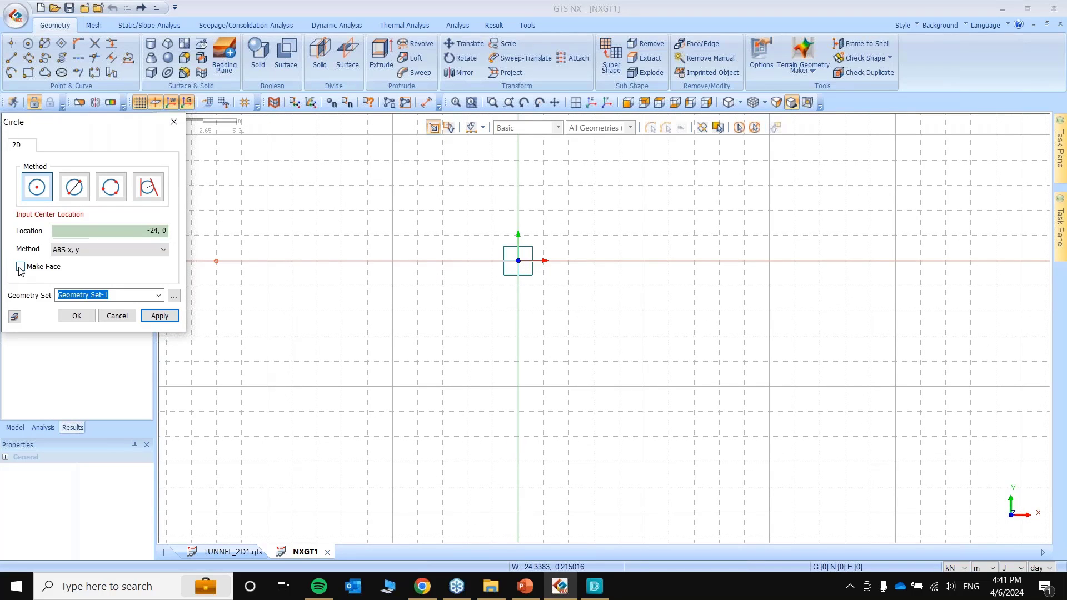
left_click(518, 261)
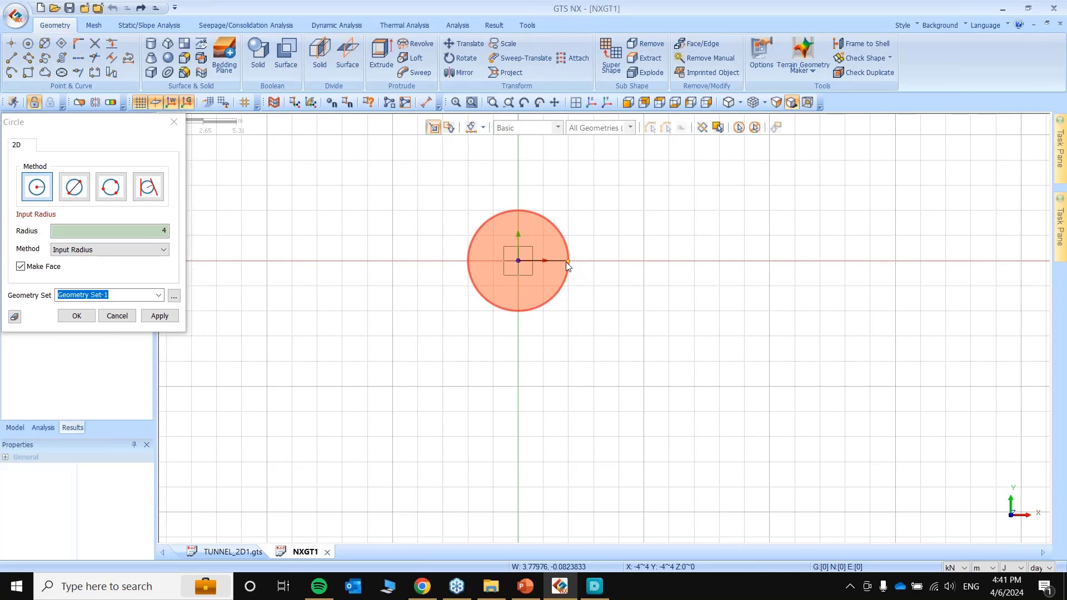
left_click(566, 261)
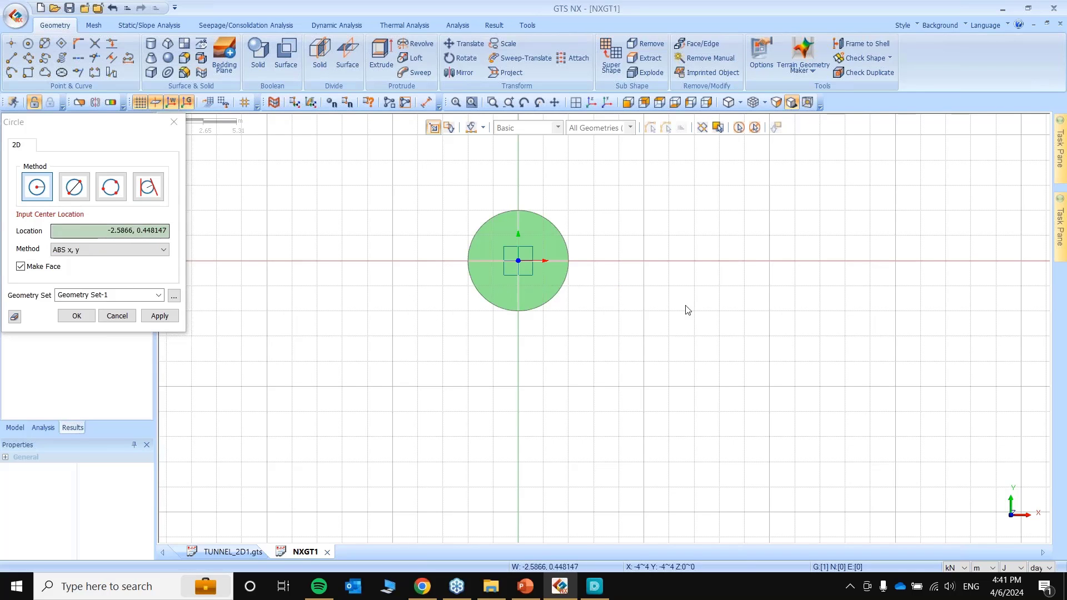
scroll(698, 331, "down", 2)
scroll(527, 364, "down", 1)
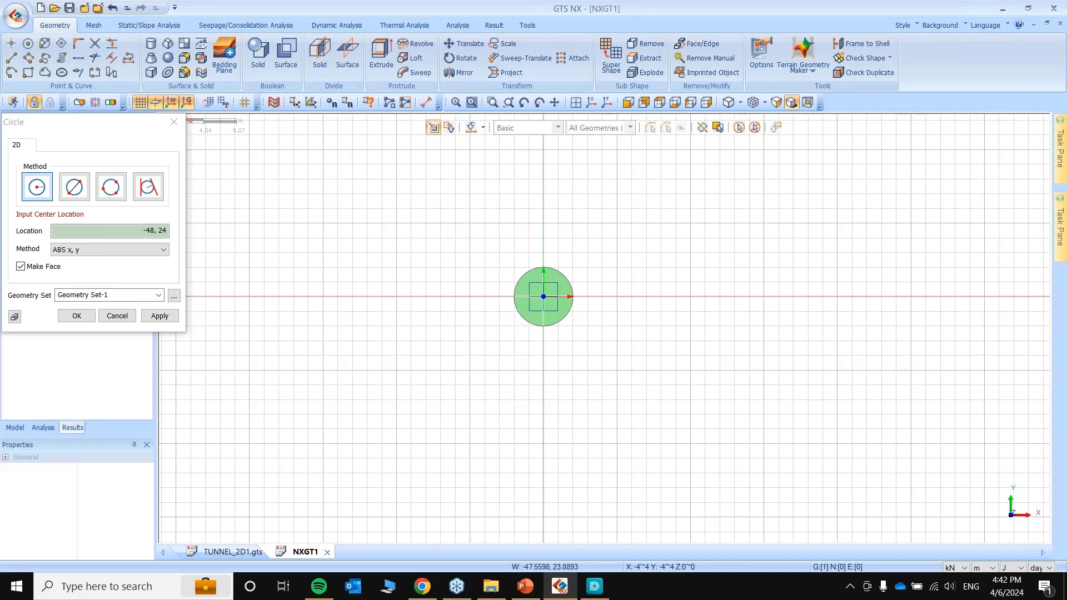
key("ctrl+z")
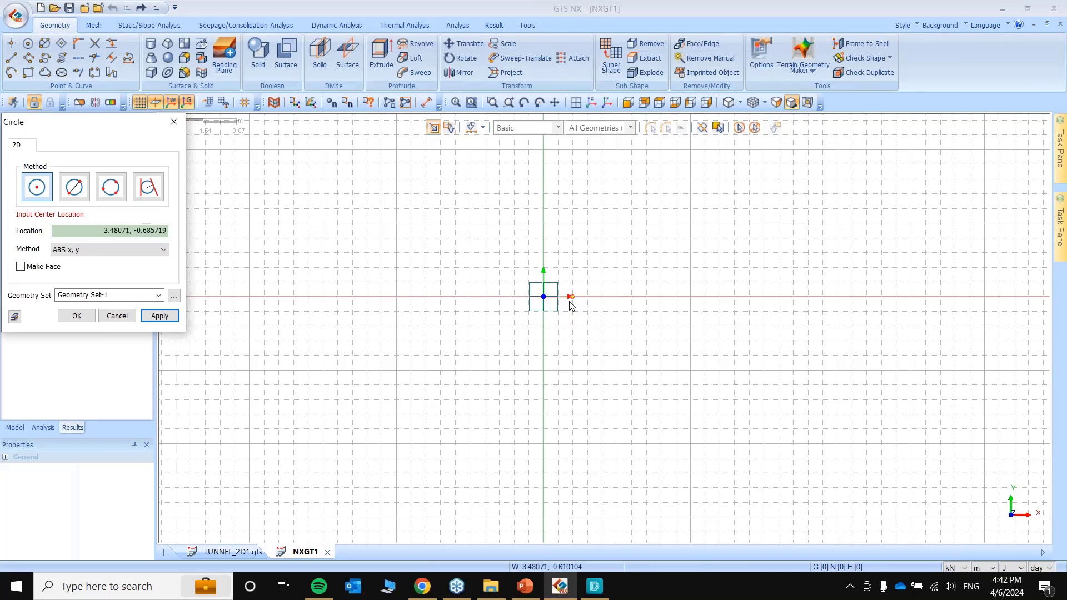
Draw a circle of radius 6 m centred at the origin without making a face, and end the Circle command.
left_click(544, 297)
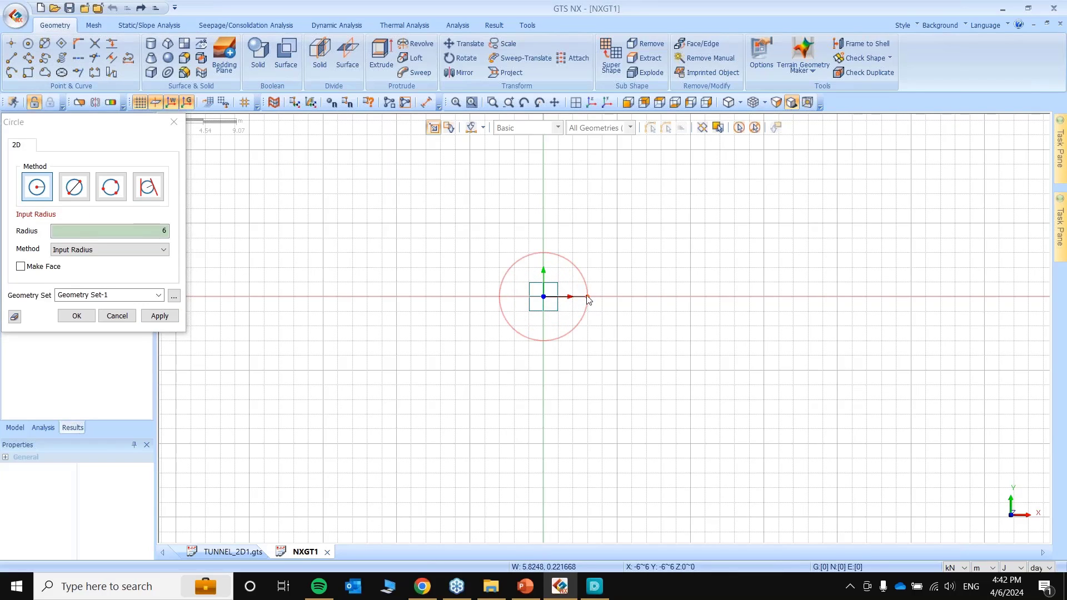
left_click(587, 298)
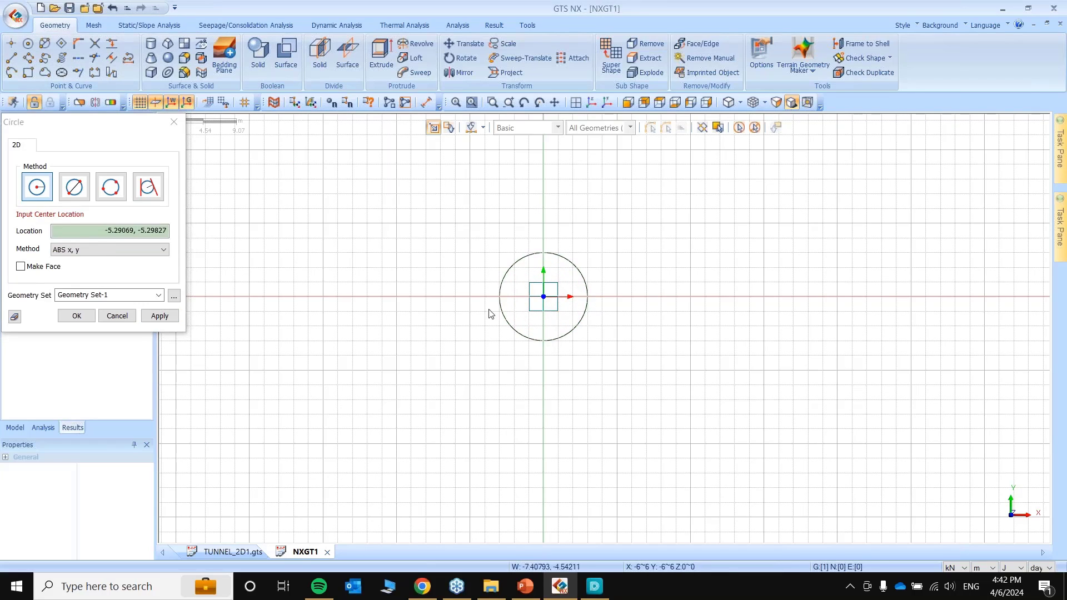
scroll(500, 314, "down", 4)
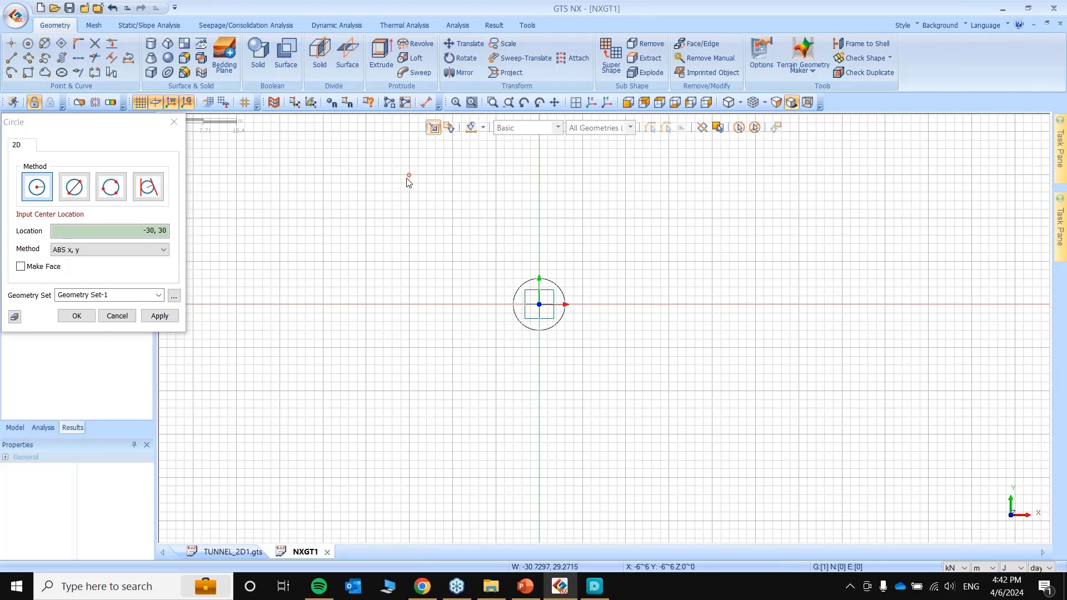
left_click(409, 177)
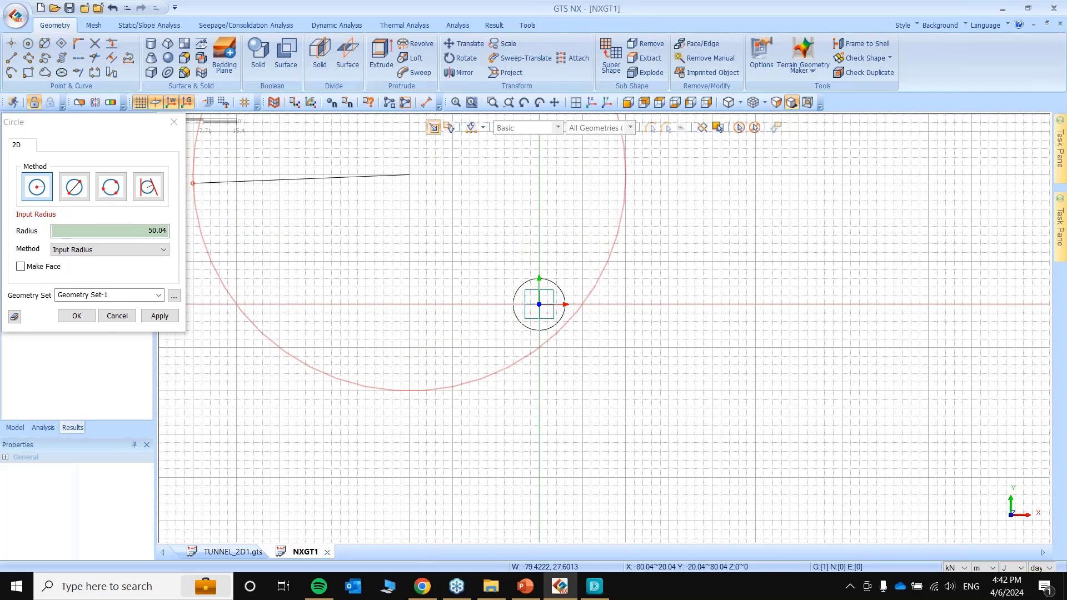
left_click(174, 121)
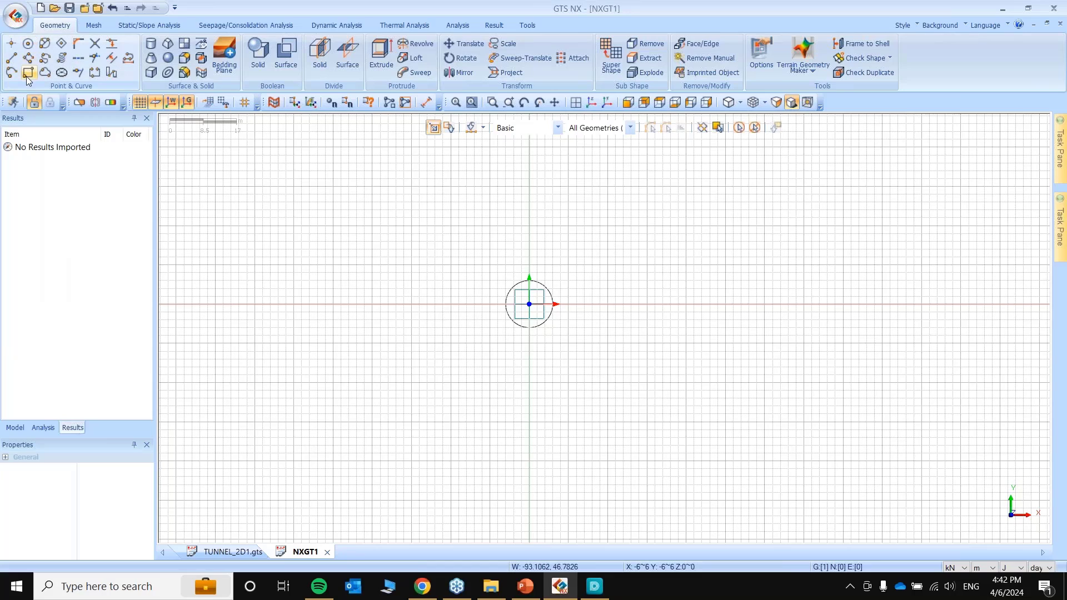
Draw a rectangle around the circle from corner (-30, 30) to corner (30, -30) without making a face.
left_click(28, 73)
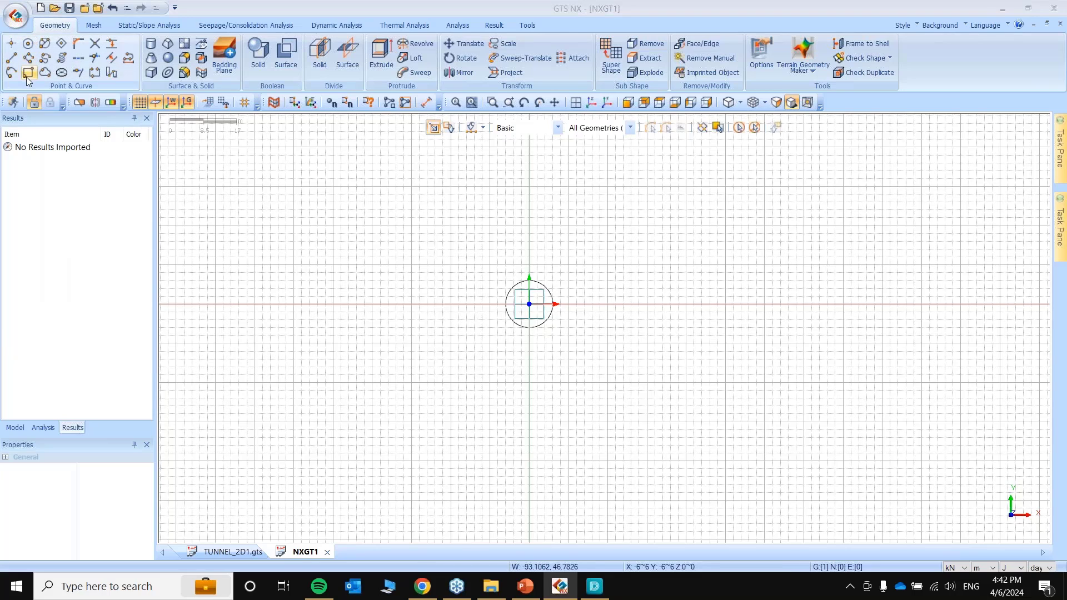
left_click(412, 188)
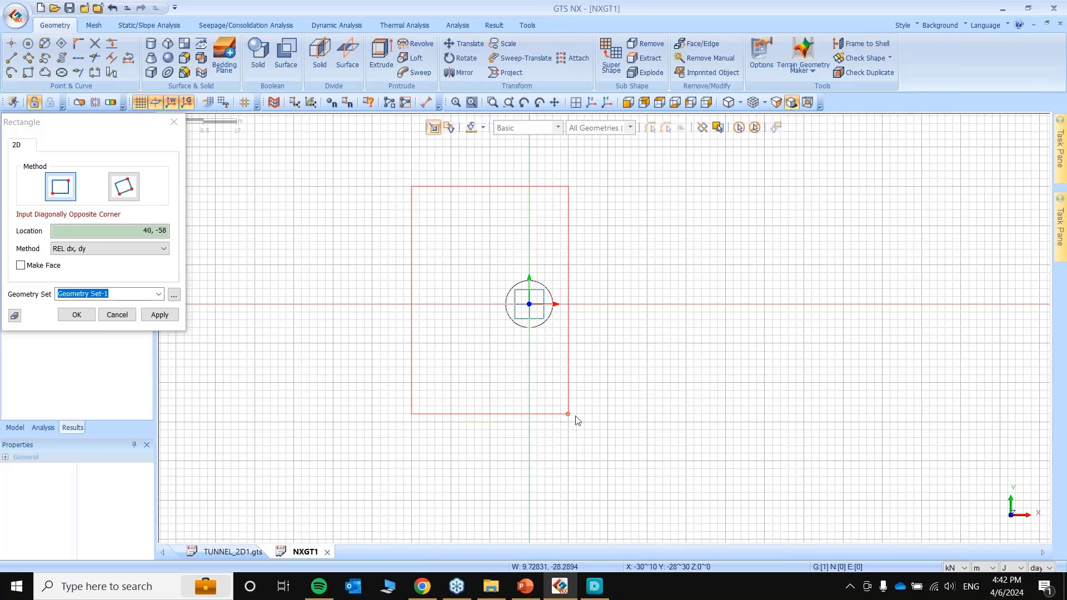
left_click(647, 428)
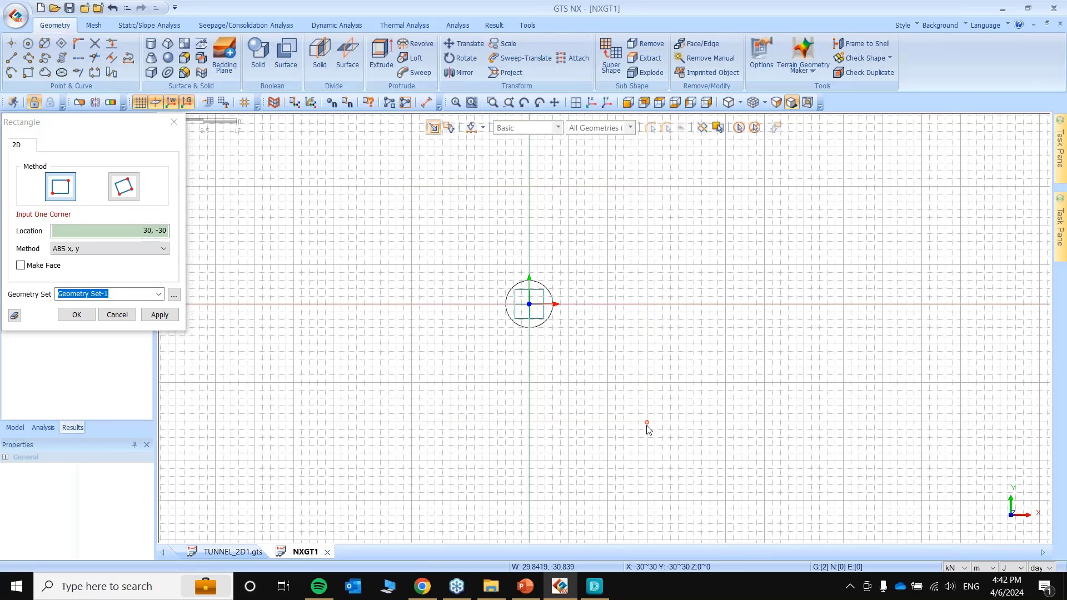
left_click(174, 123)
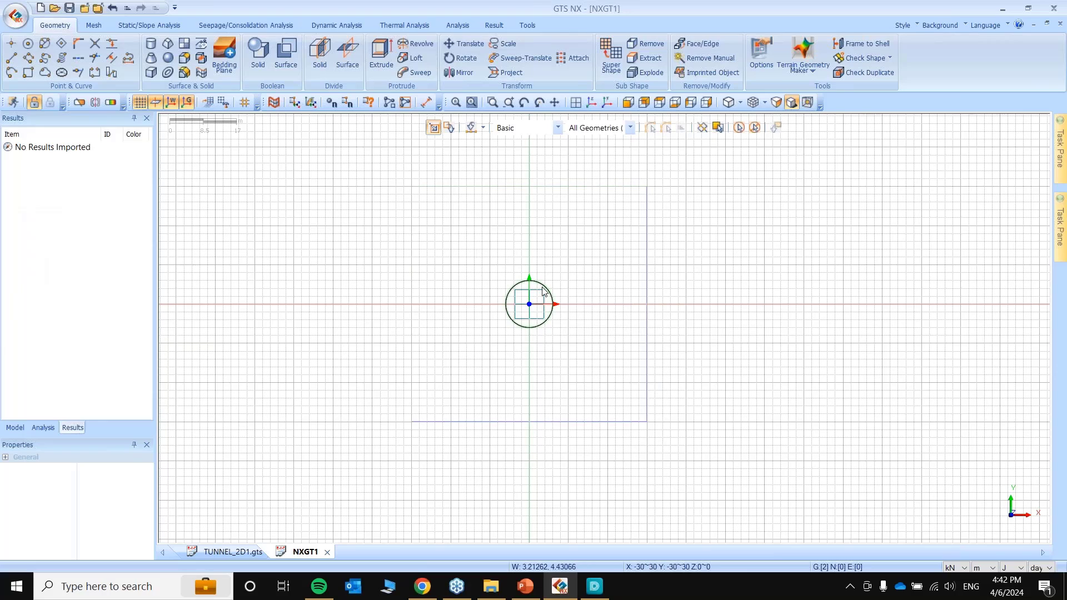
Hide the grid and the workplane in the drawing view, and slightly widen the view.
left_click(141, 104)
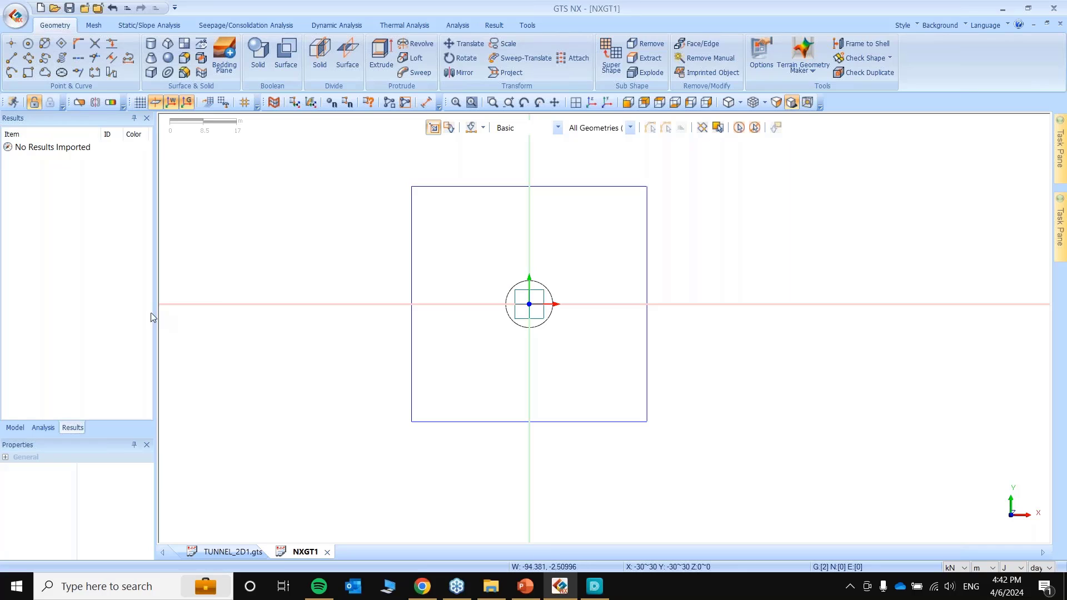
left_click_drag(152, 309, 142, 308)
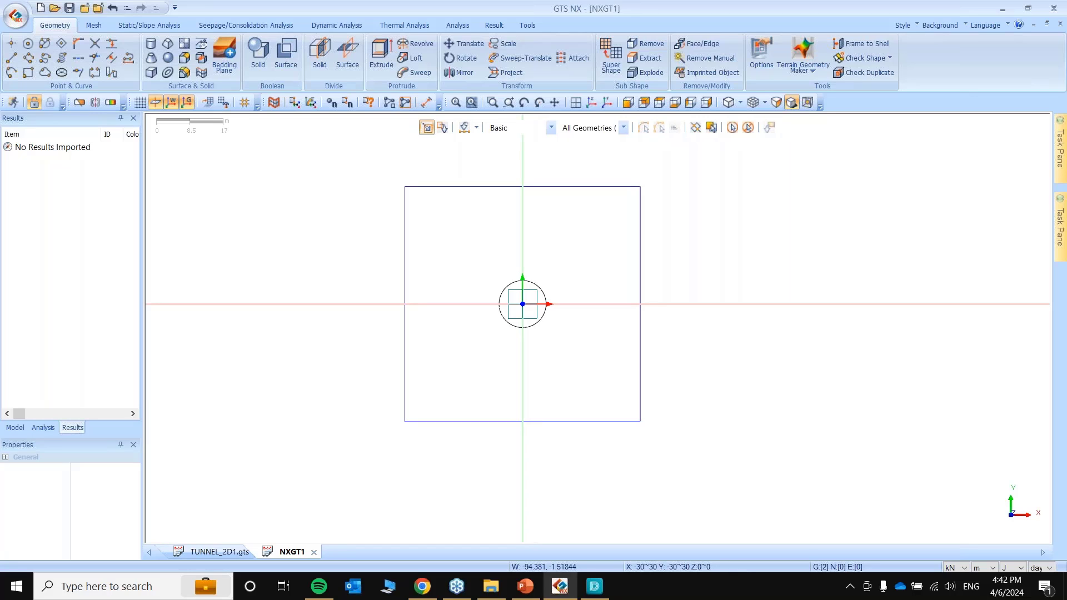
scroll(528, 425, "down", 2)
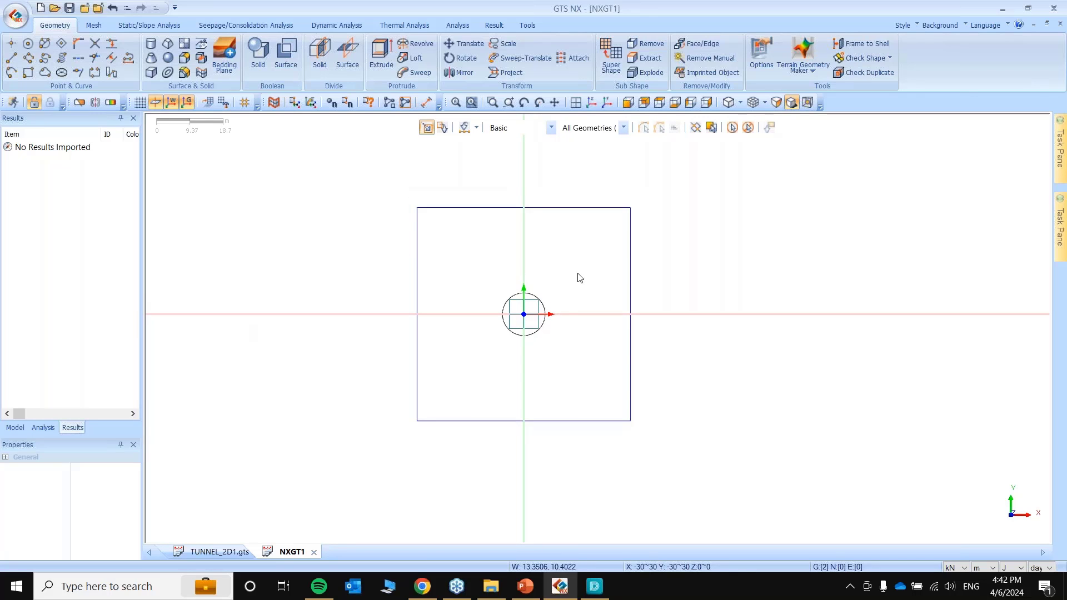
left_click(156, 103)
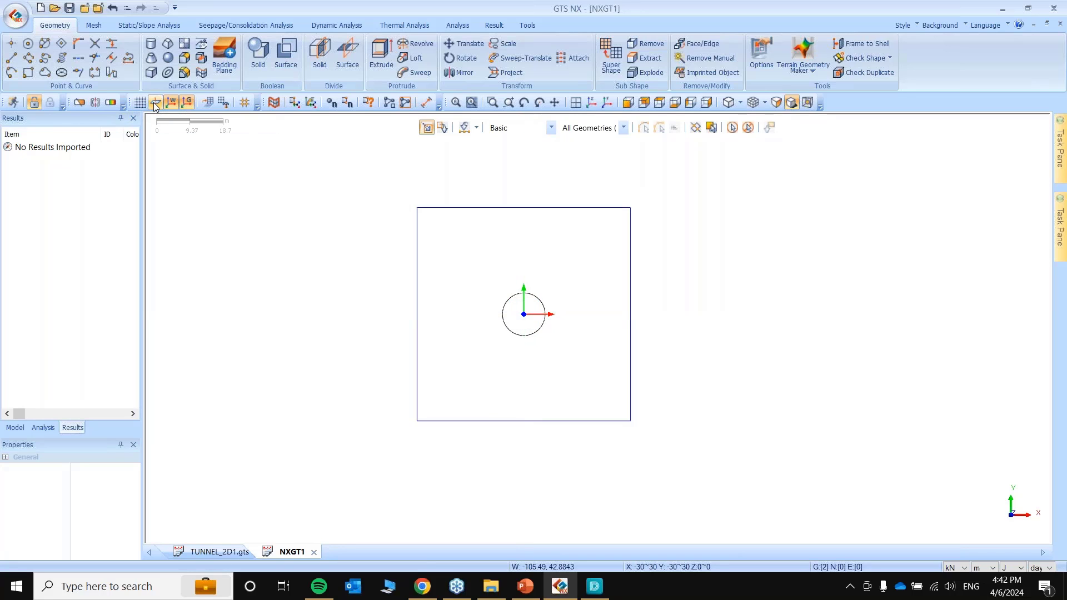
Intersect all displayed curves, the circle and the rectangle, within Geometry Set-1.
left_click(95, 45)
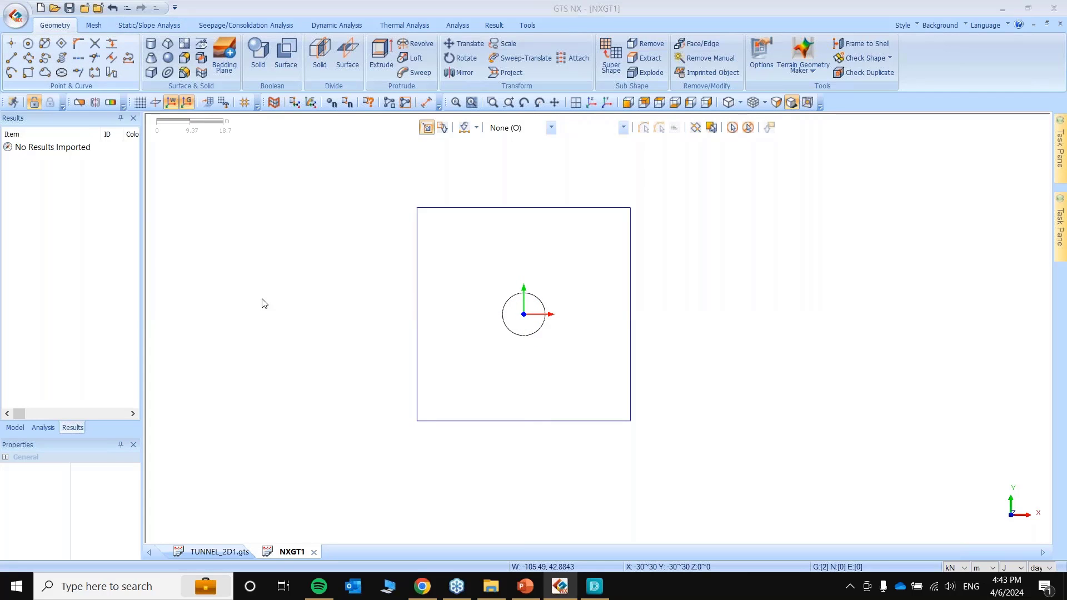
left_click(733, 129)
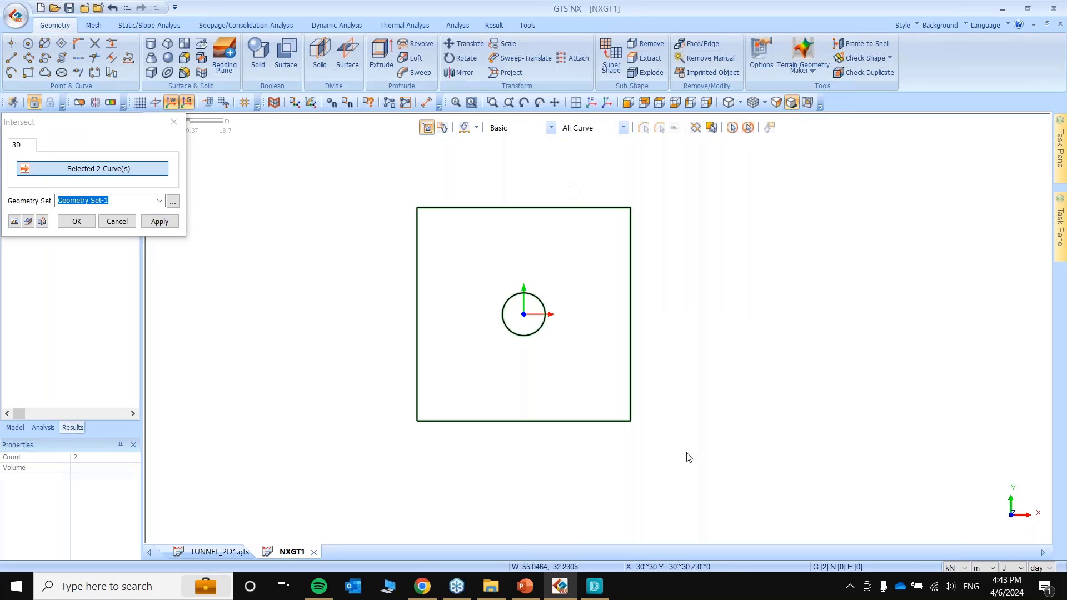
left_click(77, 221)
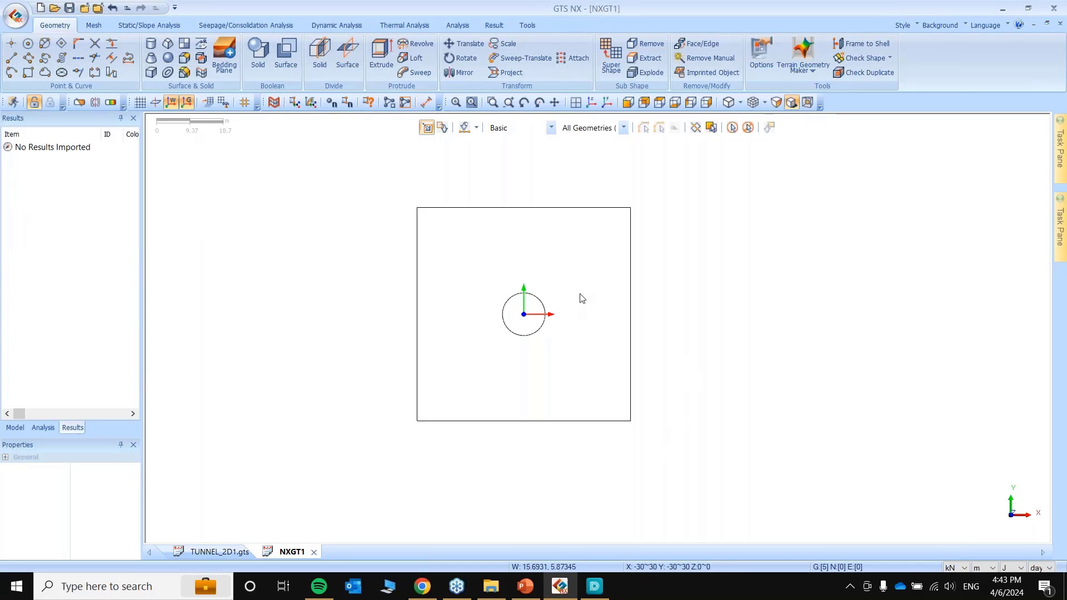
scroll(309, 309, "up", 1)
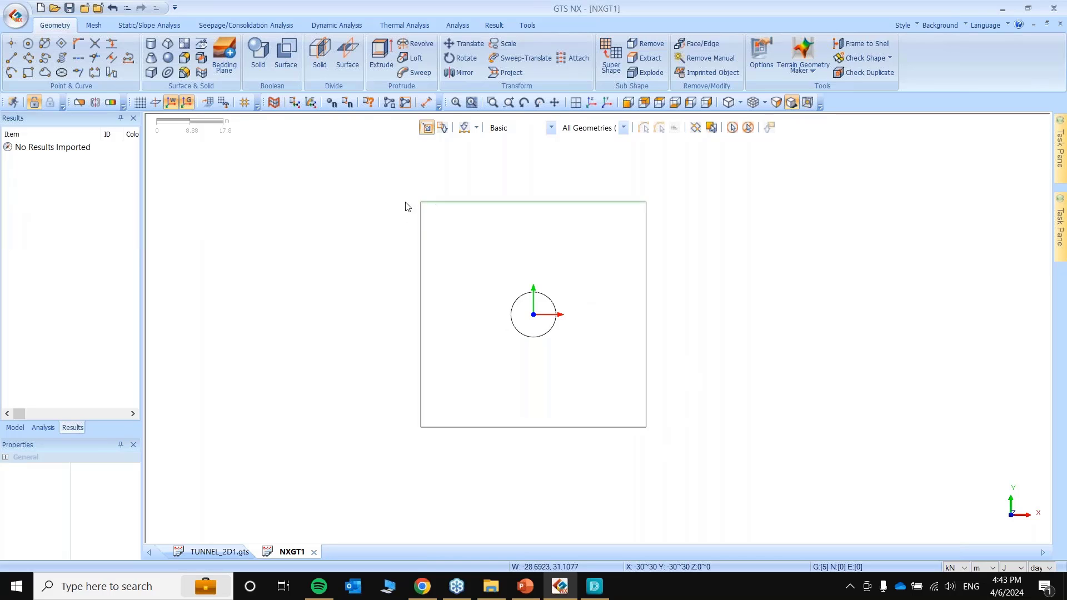
scroll(287, 227, "up", 1)
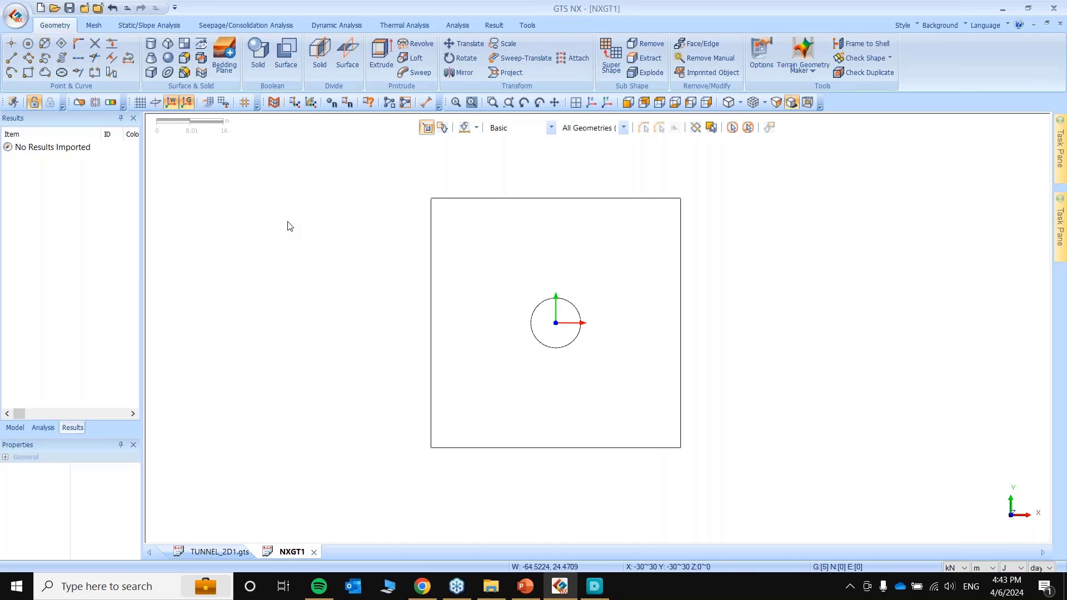
scroll(399, 211, "down", 1)
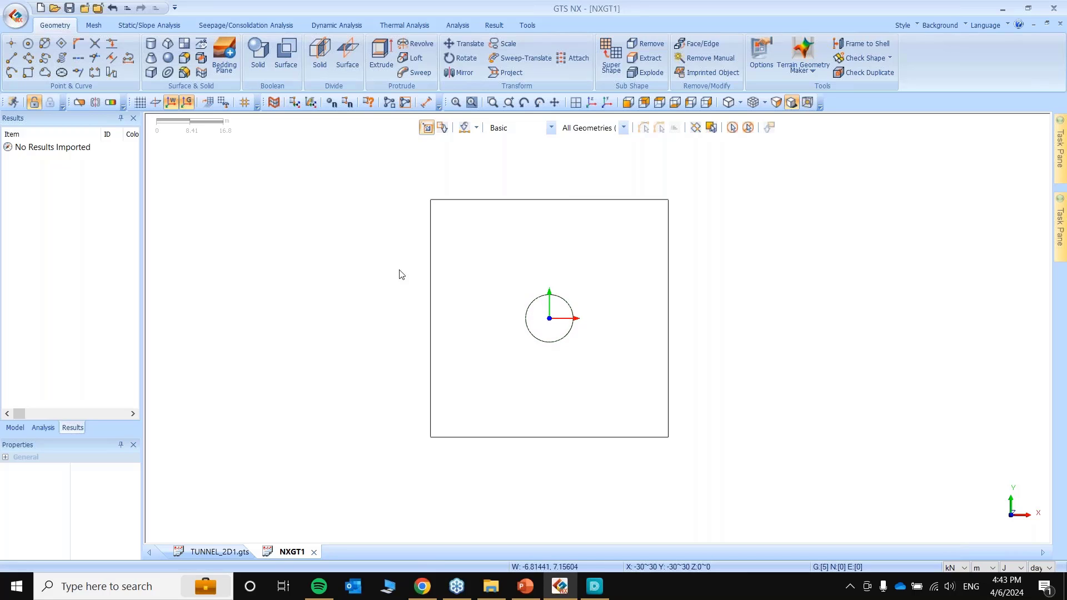
Start a new isotropic material for the mesh and set its model type to Mohr-Coulomb.
left_click(95, 29)
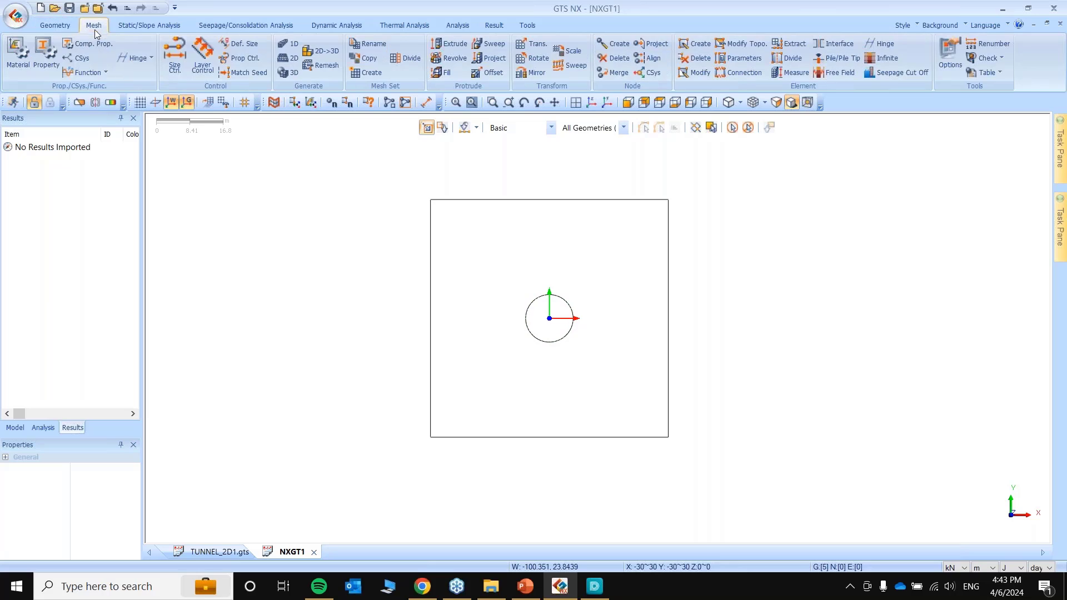
left_click(16, 54)
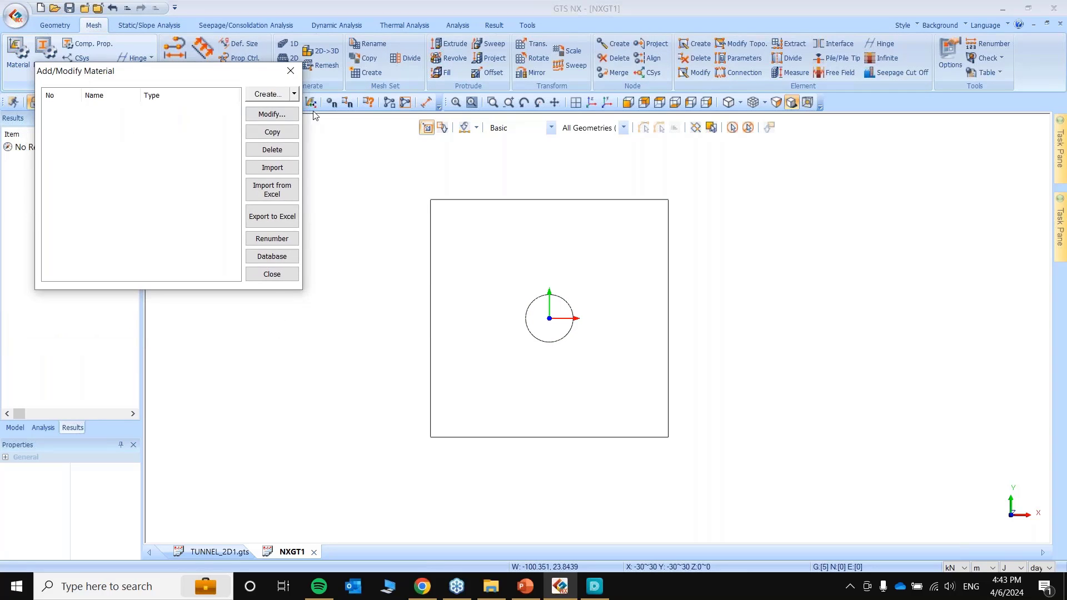
left_click(294, 94)
left_click(280, 107)
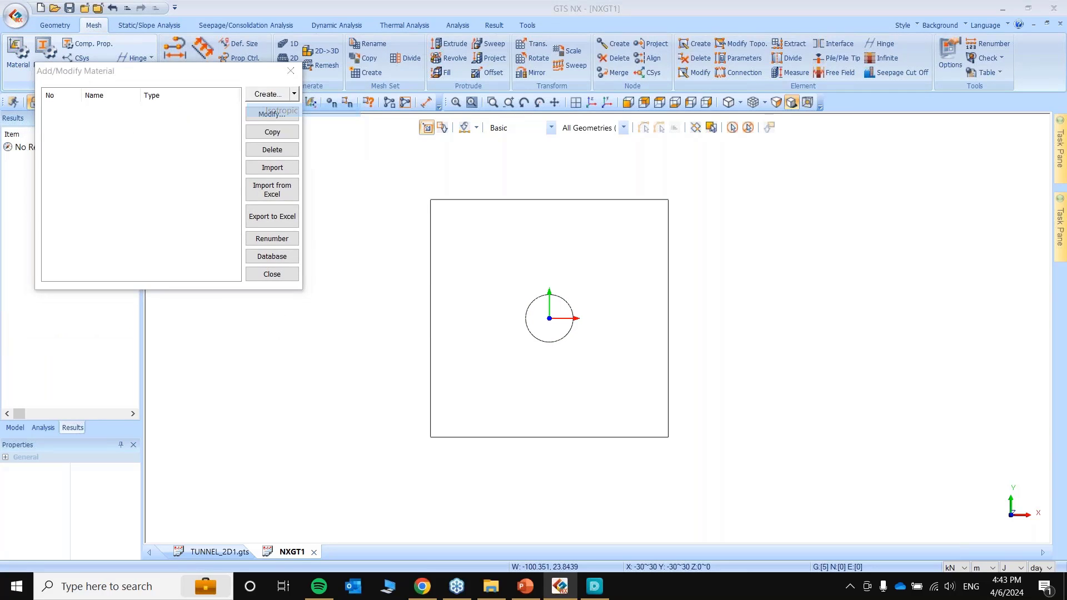
left_click_drag(409, 81, 416, 38)
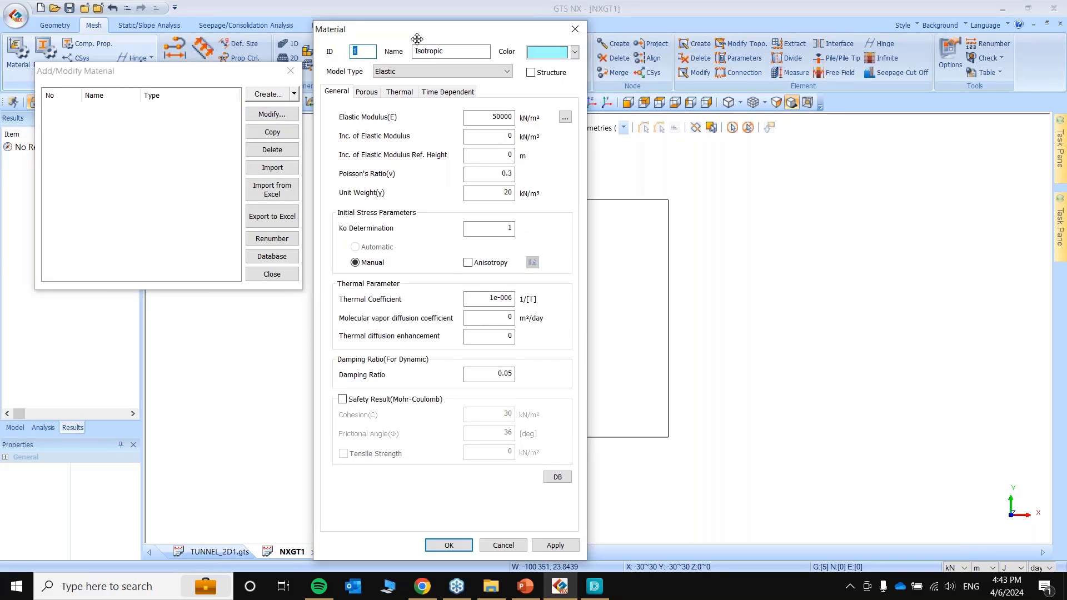
left_click(439, 72)
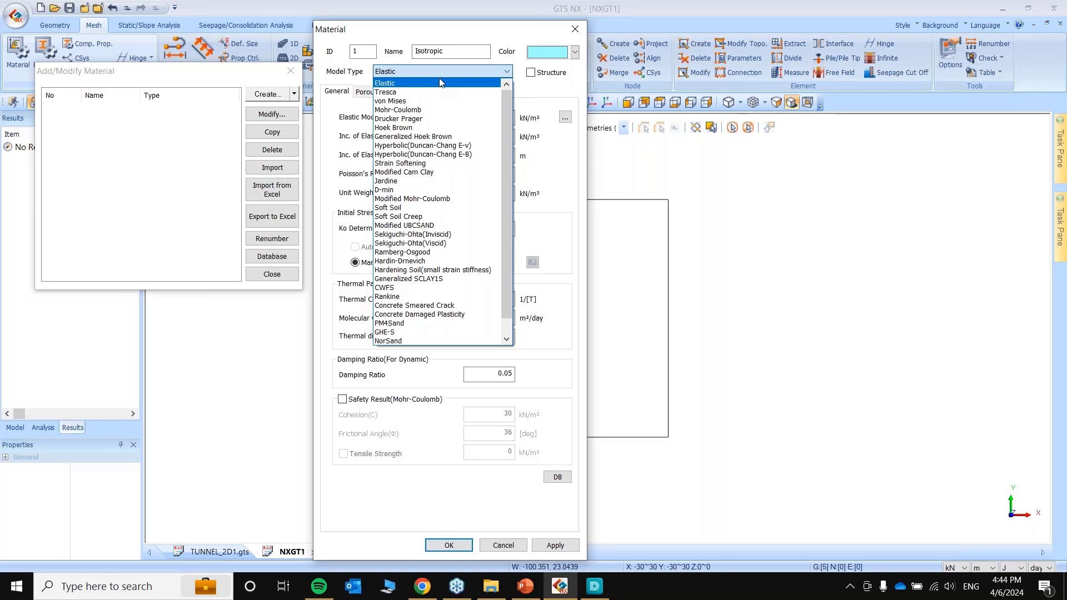
scroll(394, 261, "down", 1)
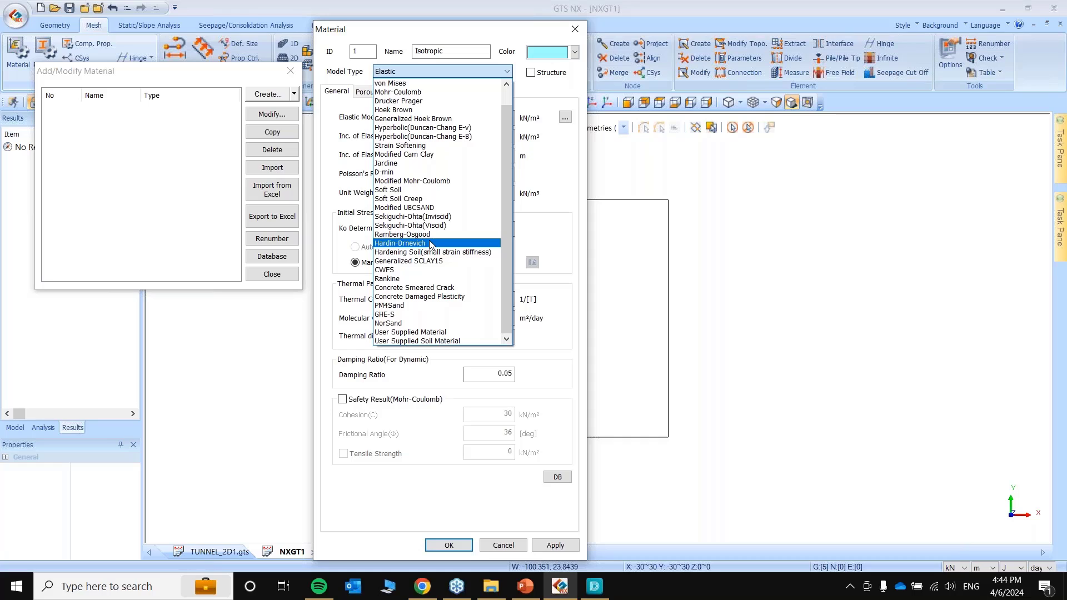
scroll(431, 245, "up", 1)
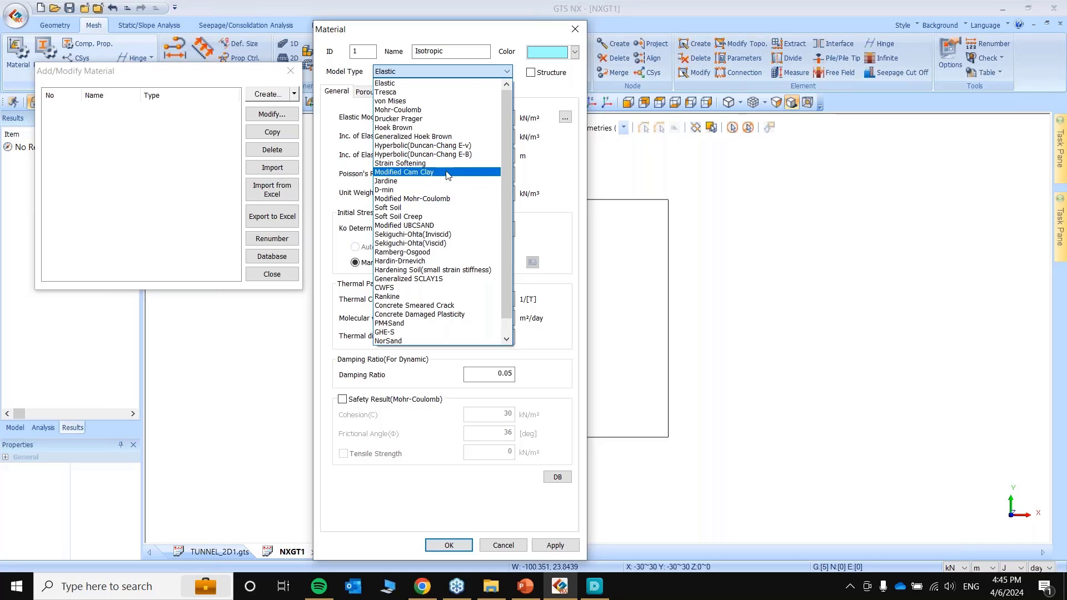
scroll(445, 192, "down", 1)
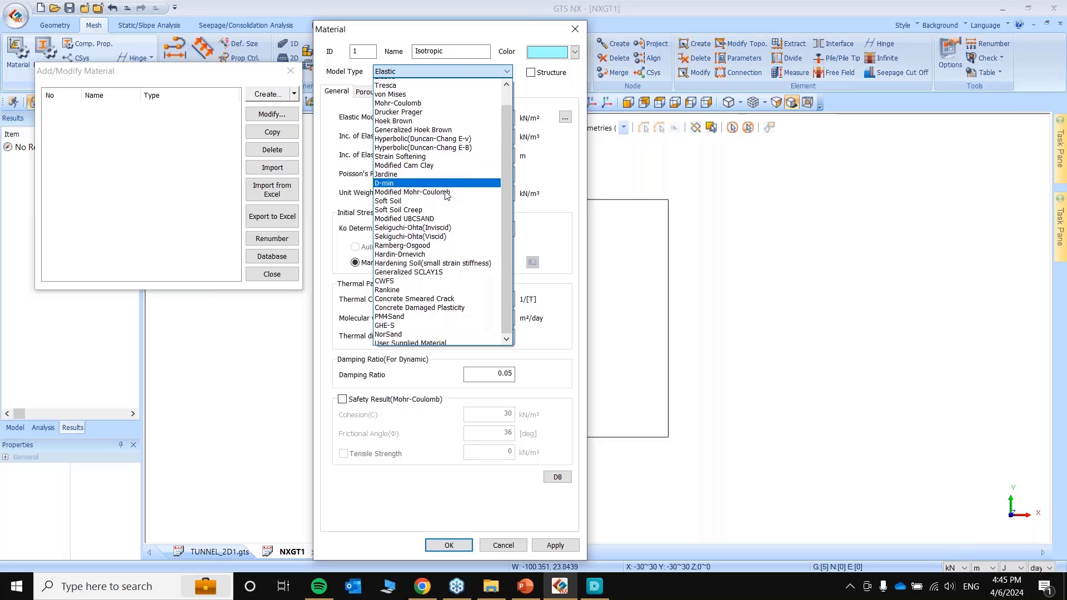
scroll(445, 192, "up", 1)
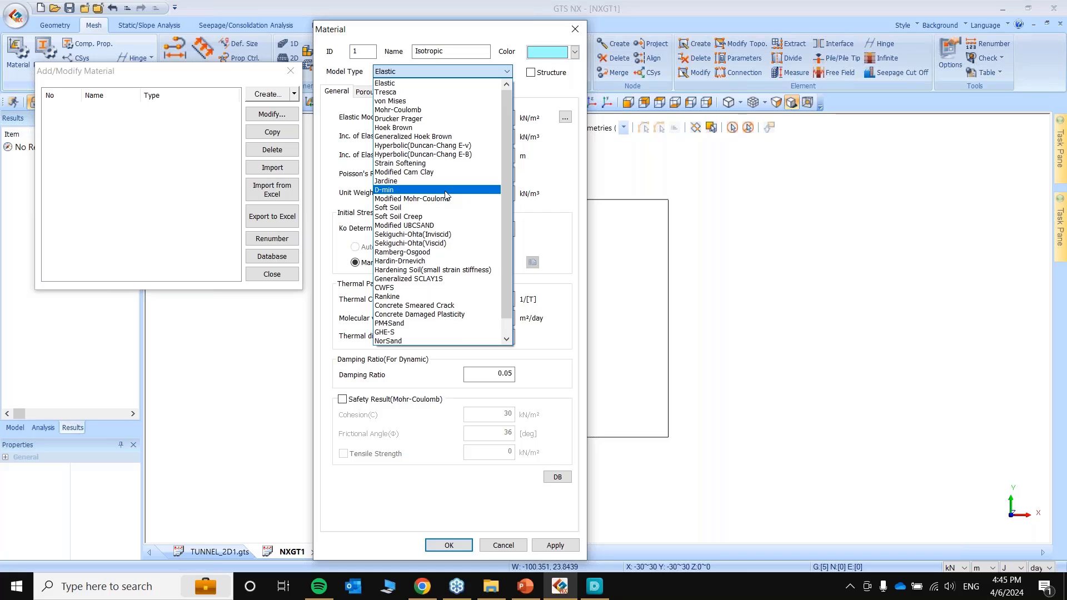
left_click(405, 110)
Name the material soil, review its porous and non-linear parameters, and apply it with the default values.
left_click_drag(506, 35, 541, 19)
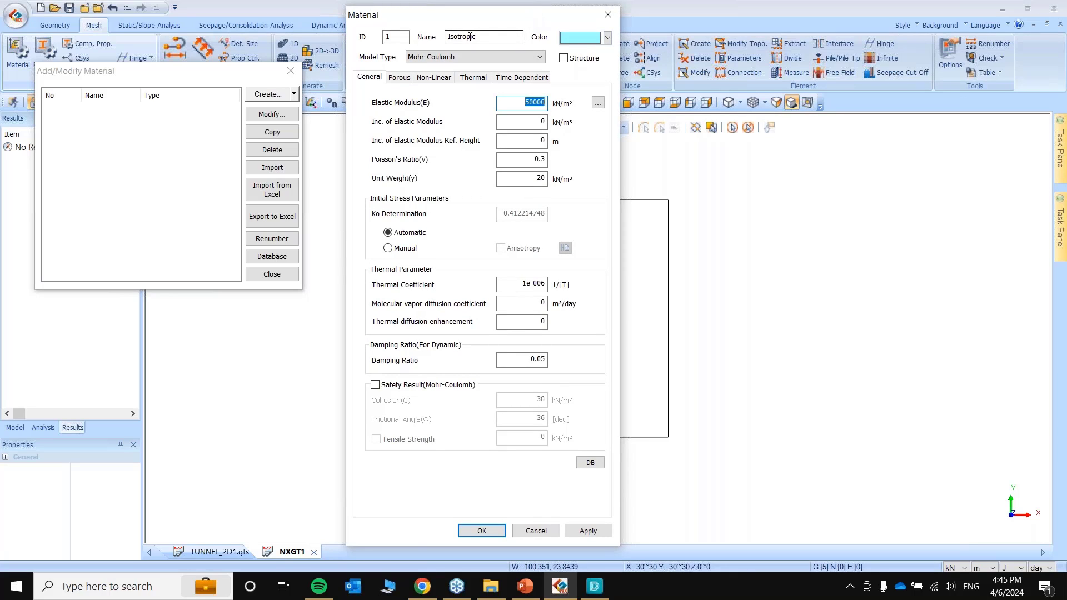
left_click_drag(484, 39, 407, 44)
type("soil")
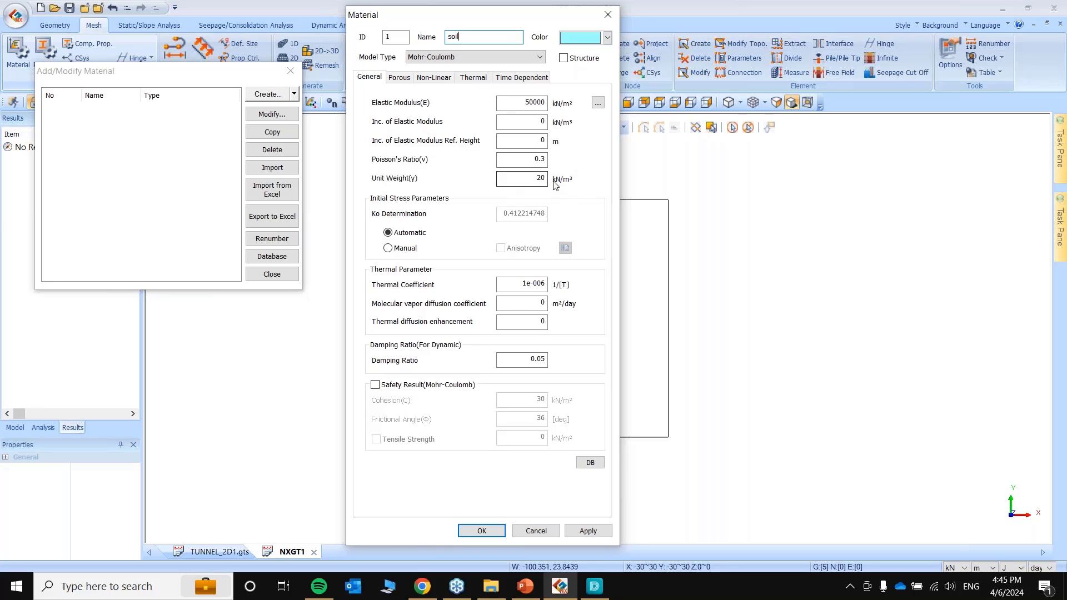
left_click(400, 79)
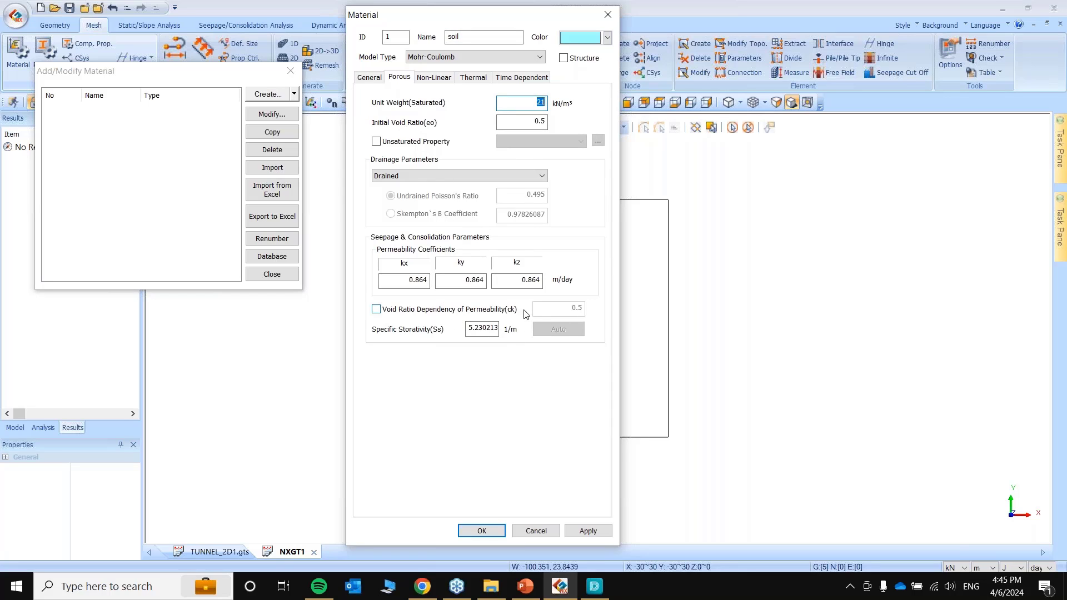
left_click(443, 80)
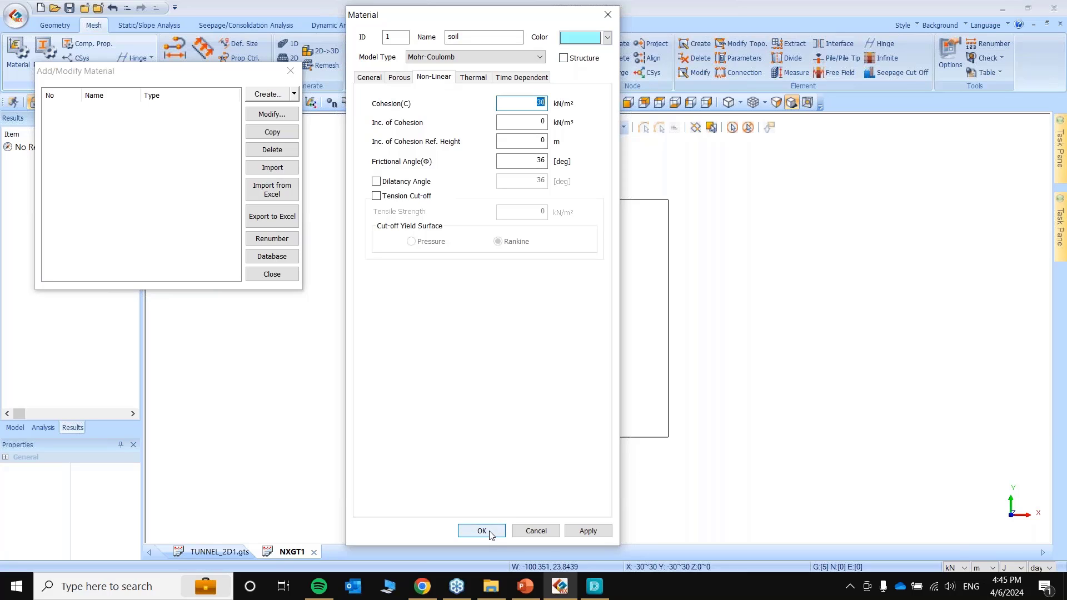
left_click(603, 533)
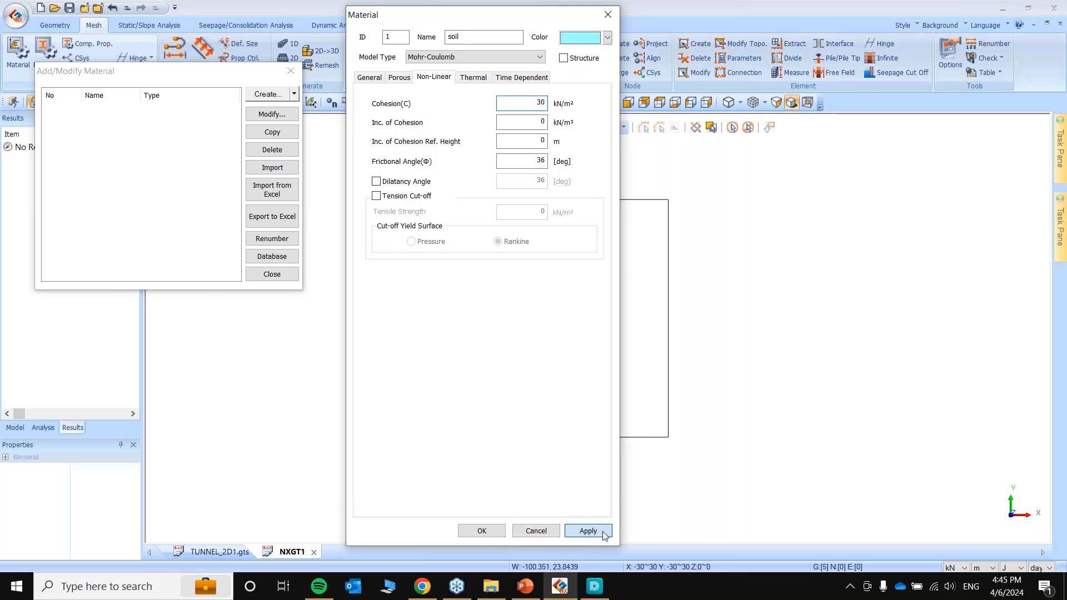
Make the second material a structure and load its properties from the concrete database, standard IRC(RC), grade M35.
left_click(376, 77)
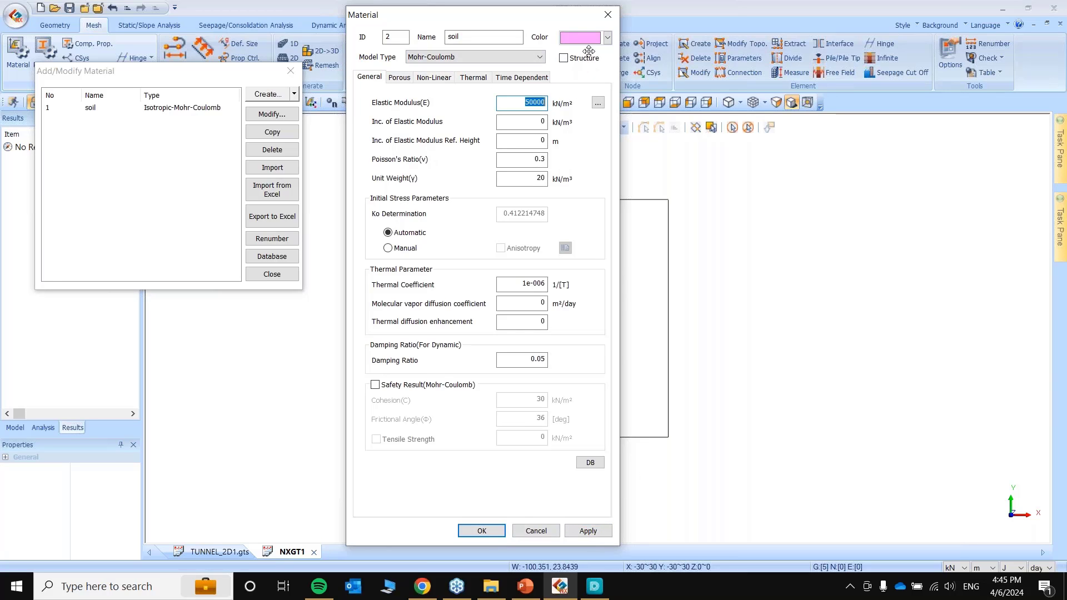
left_click(563, 58)
left_click(590, 463)
left_click_drag(690, 10, 705, 46)
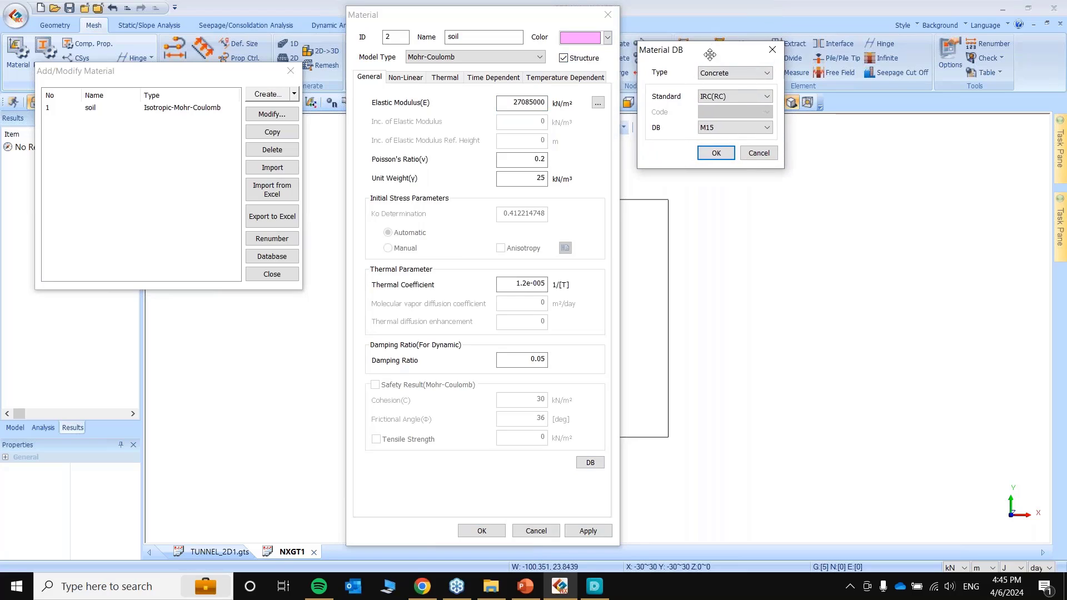
left_click(727, 128)
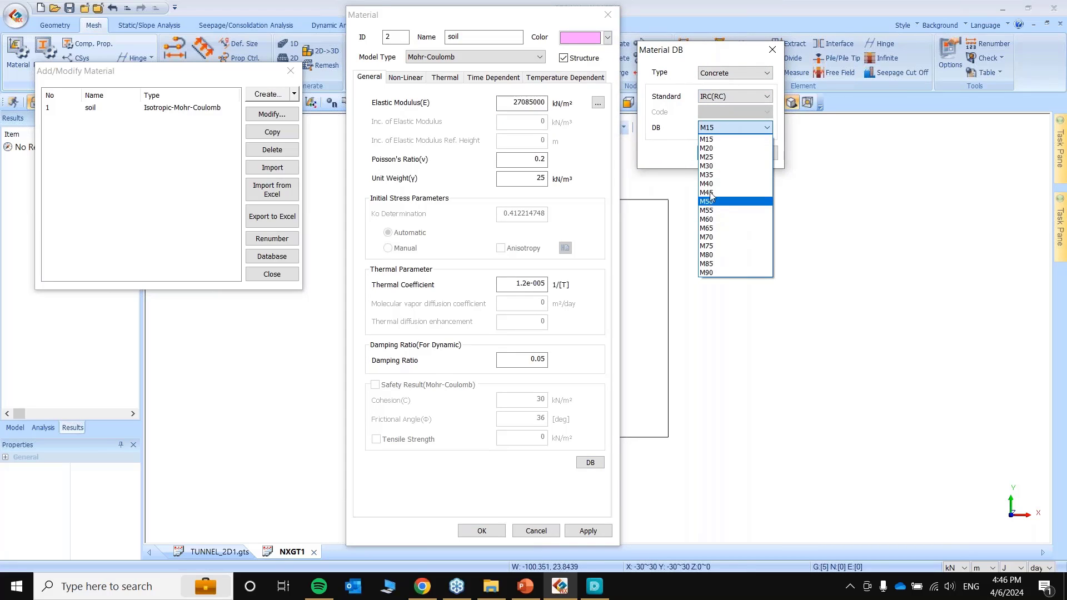
left_click(713, 175)
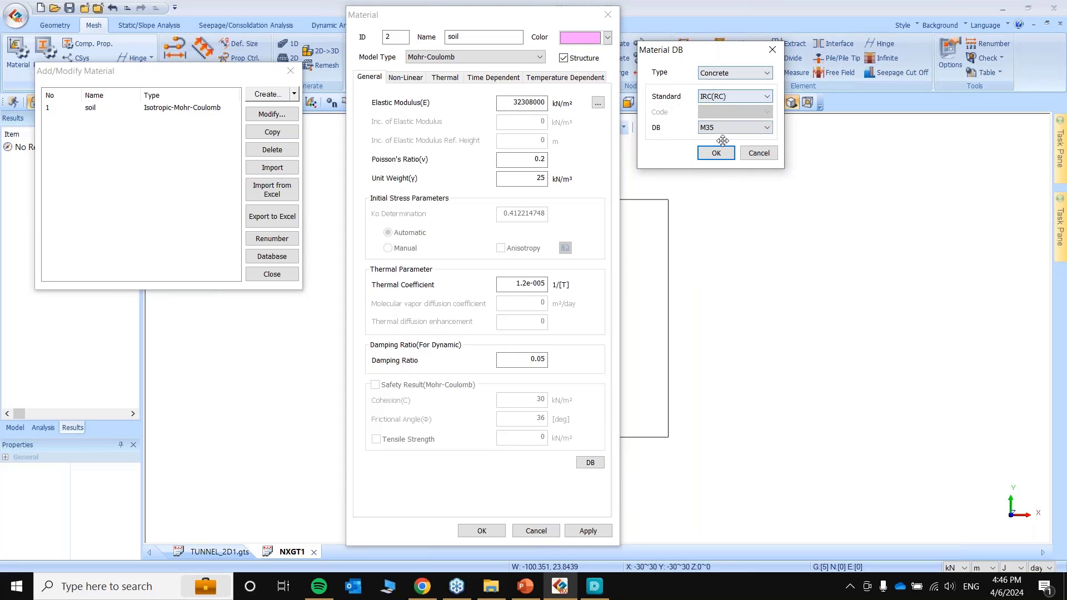
left_click(717, 153)
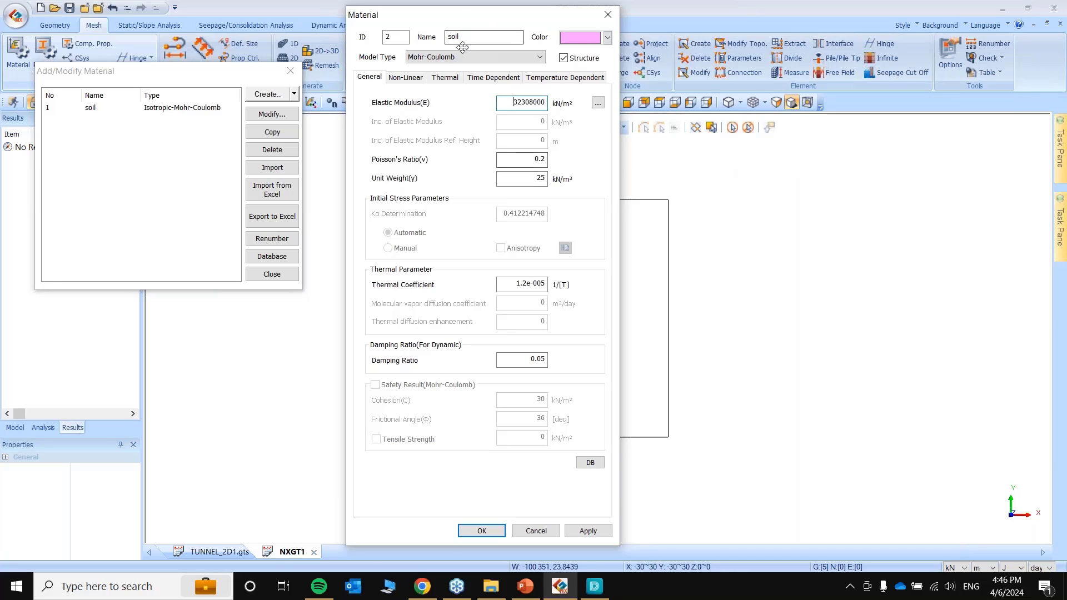
Name the concrete material liner, save it, and close the material list.
left_click_drag(467, 38, 426, 38)
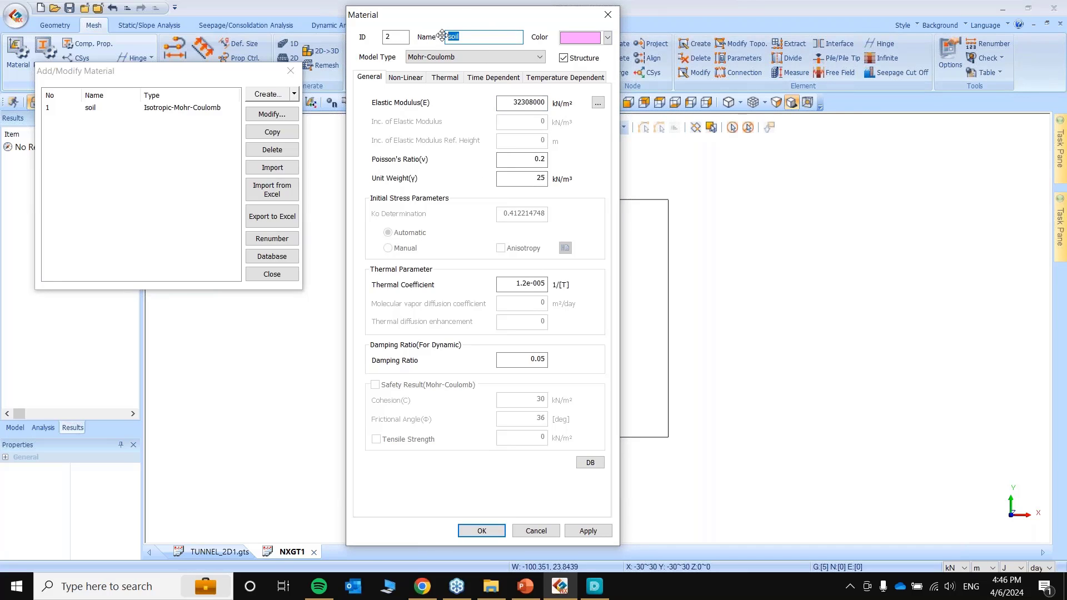
type("liner")
left_click(474, 534)
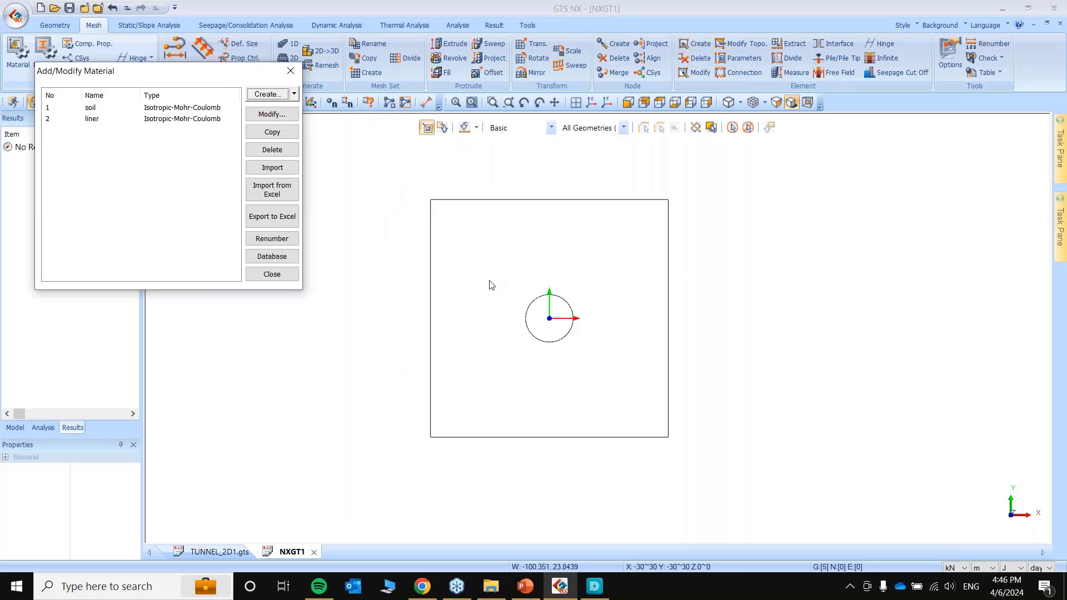
left_click(275, 275)
Create a 2D plane strain property named soil that uses the soil material.
scroll(891, 235, "down", 1)
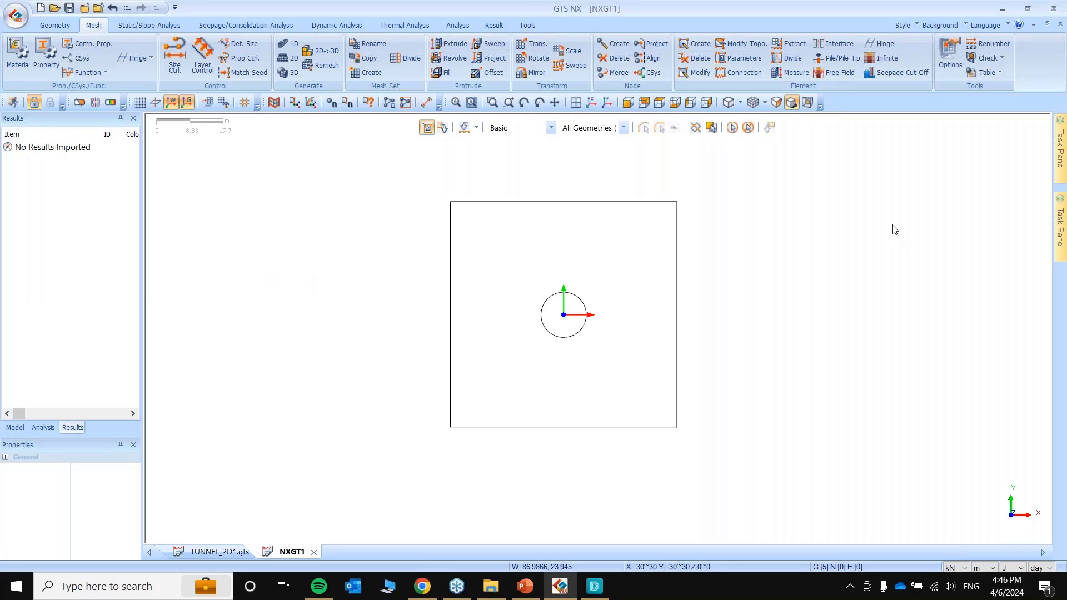
left_click(39, 57)
left_click_drag(51, 109, 166, 72)
left_click(370, 105)
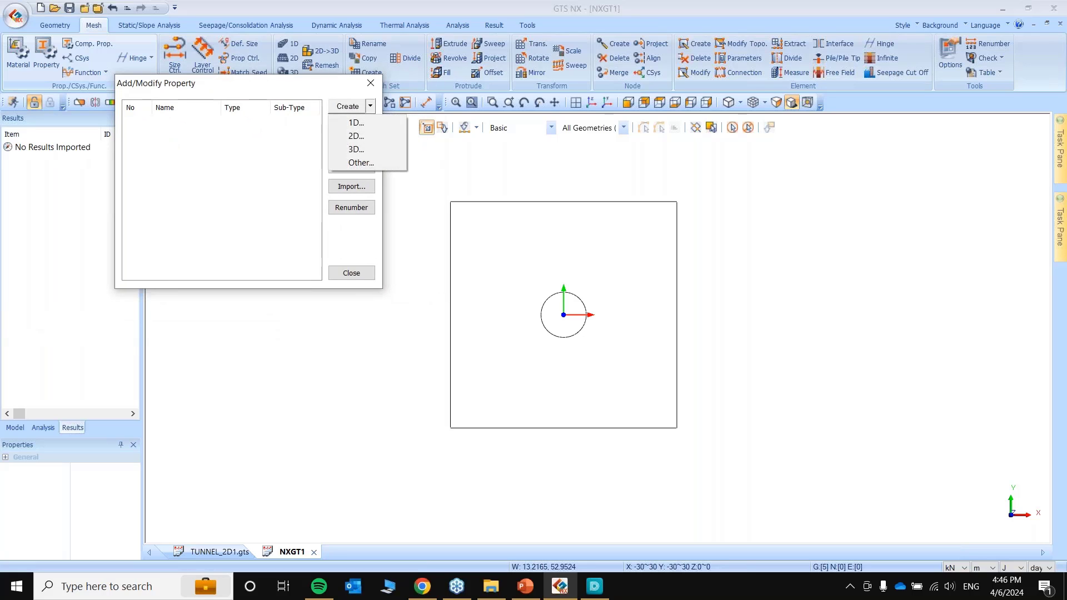
left_click(355, 135)
left_click_drag(565, 81, 900, 52)
key("Tab")
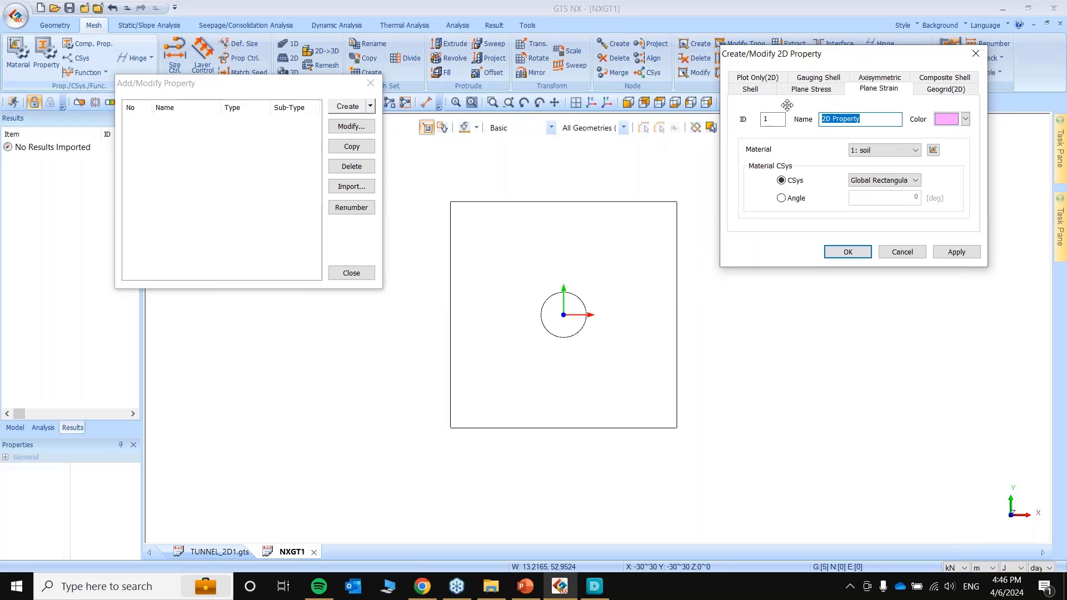
type("soil")
left_click(848, 252)
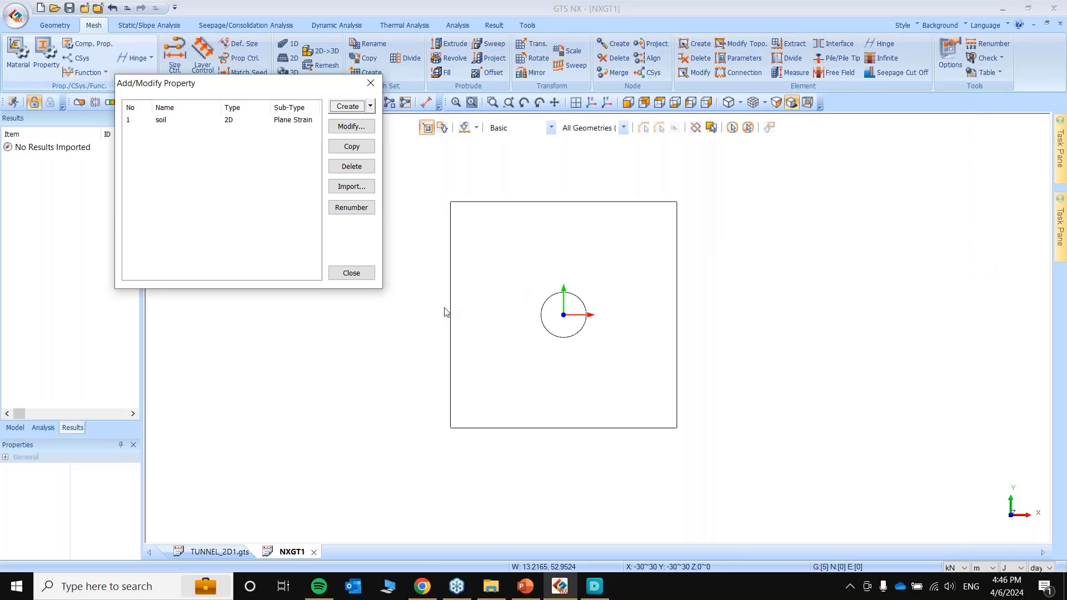
Create a 1D beam property named liner with a solid rectangle section, H 0.3 m and B 0.3 m.
left_click(370, 107)
left_click(353, 122)
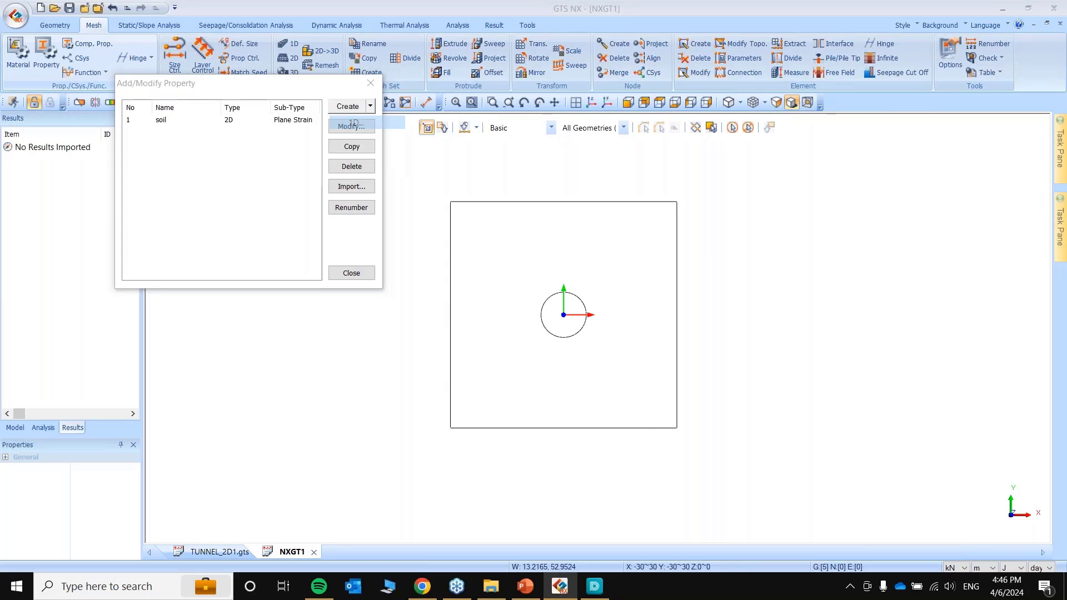
left_click(541, 118)
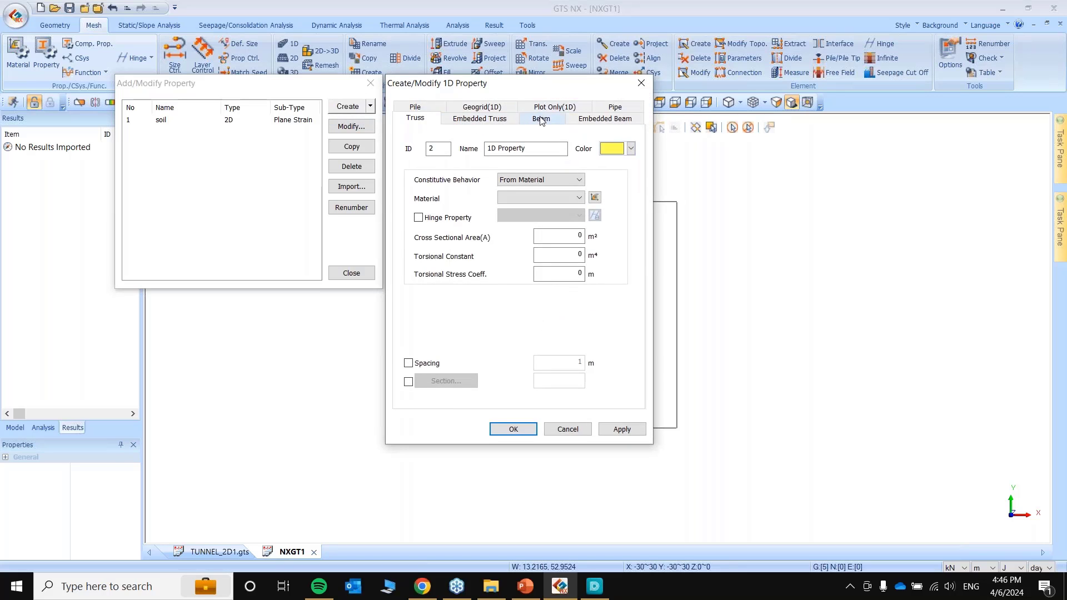
left_click_drag(535, 88, 551, 36)
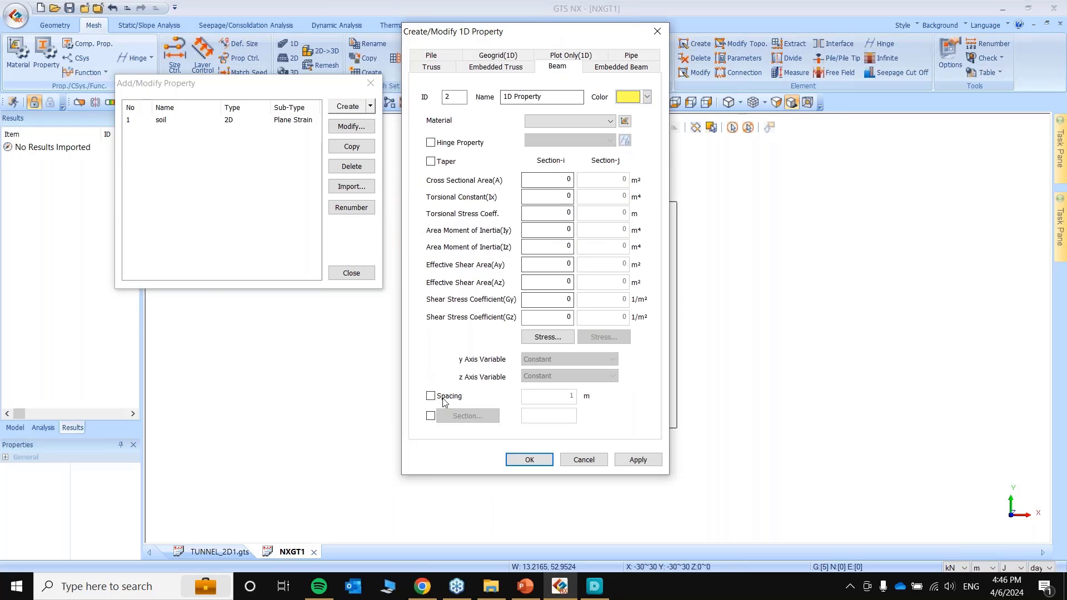
left_click(430, 416)
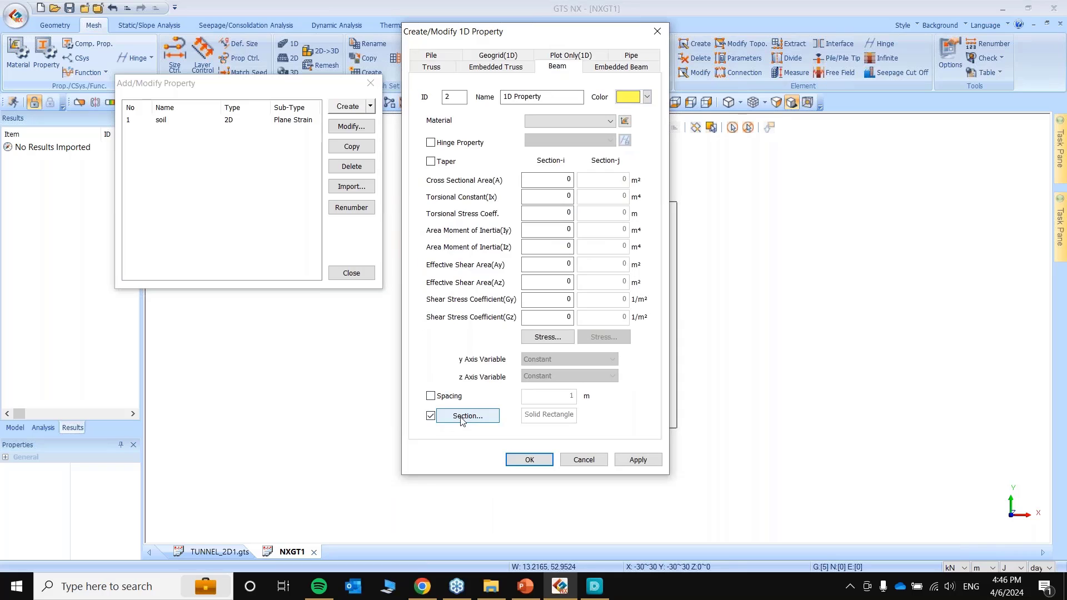
left_click(460, 421)
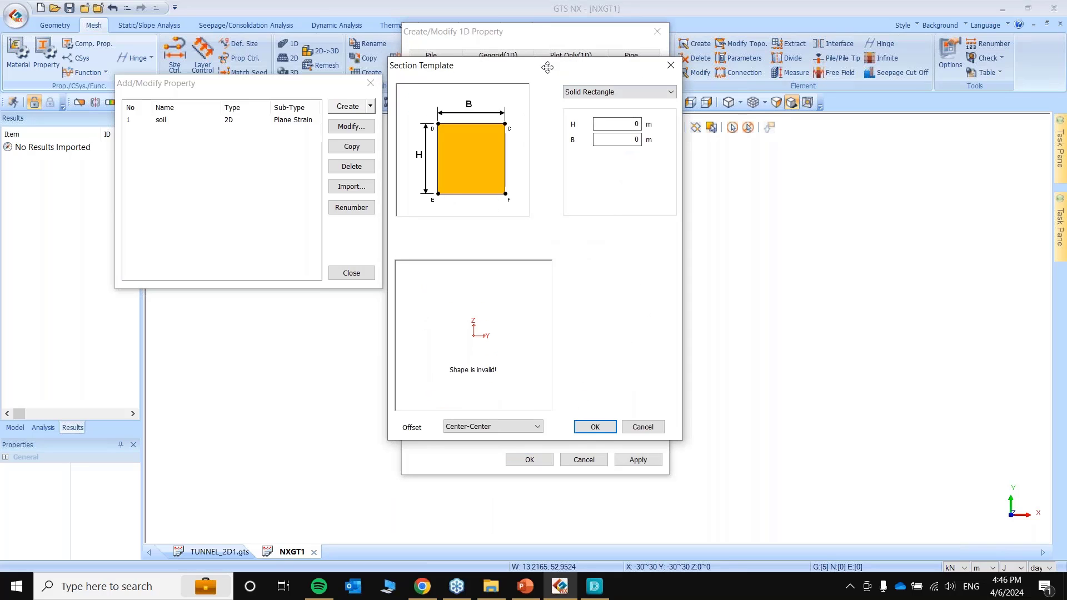
left_click_drag(642, 59, 938, 46)
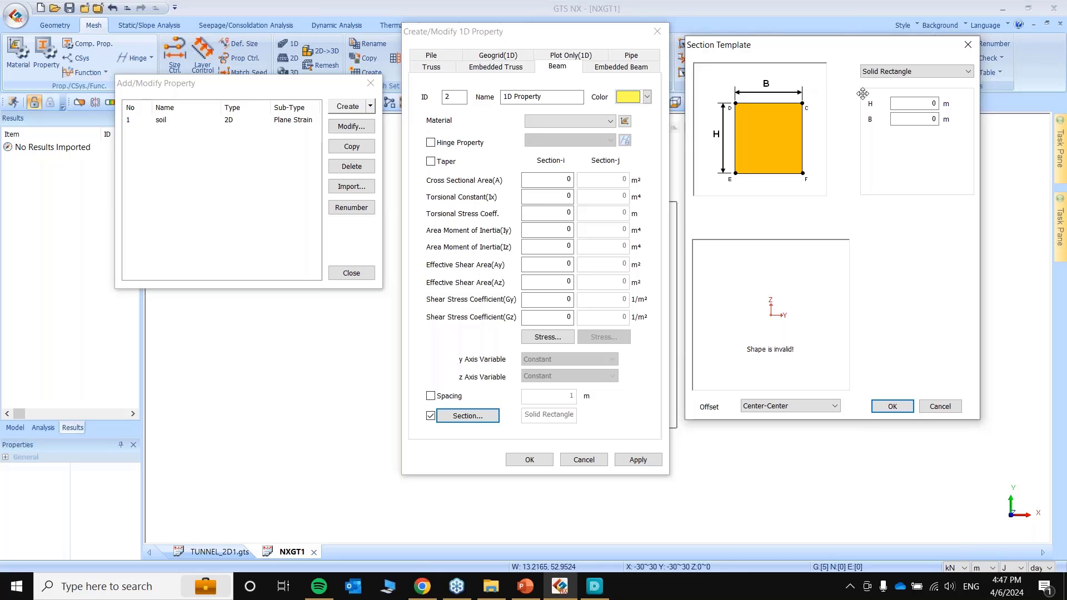
double_click(931, 104)
type(".3.3")
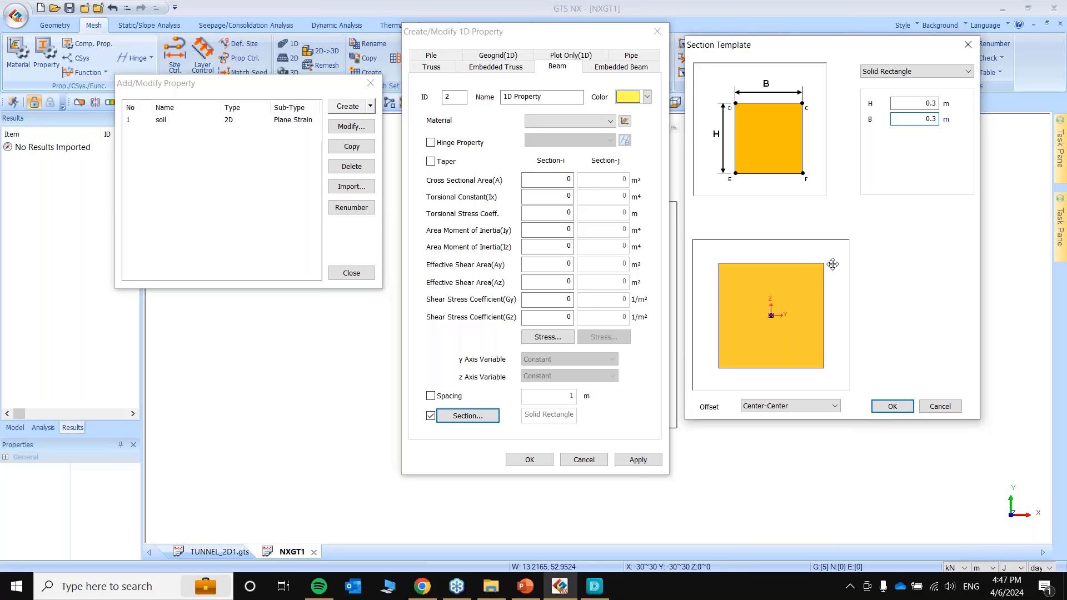
left_click(891, 406)
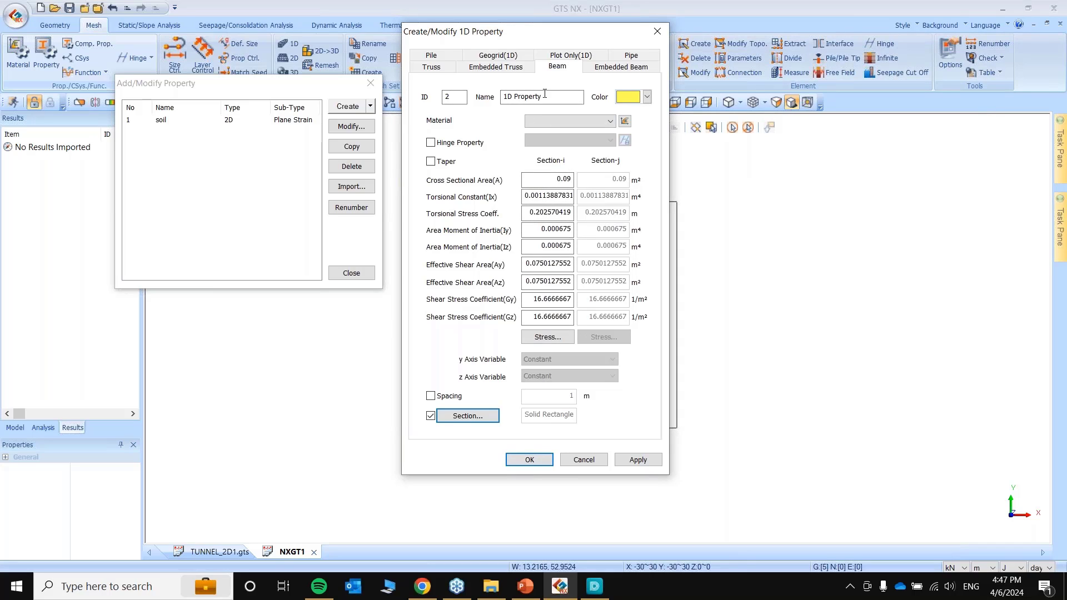
left_click_drag(545, 94, 483, 92)
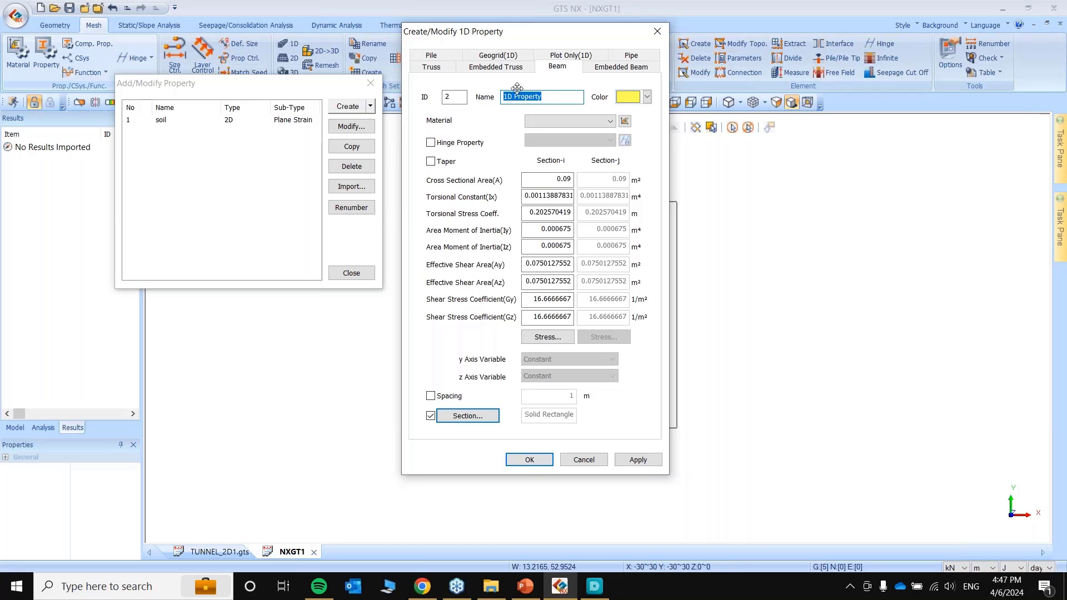
type("liner")
Change the liner material's model type to Elastic, keeping it as a structure, and save the material.
left_click(622, 121)
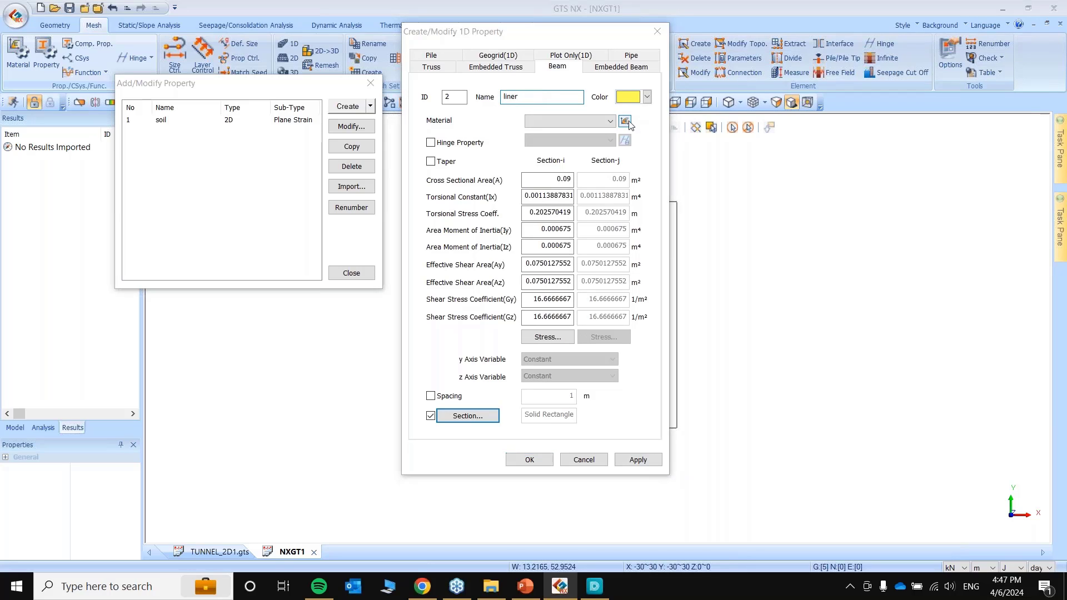
double_click(761, 69)
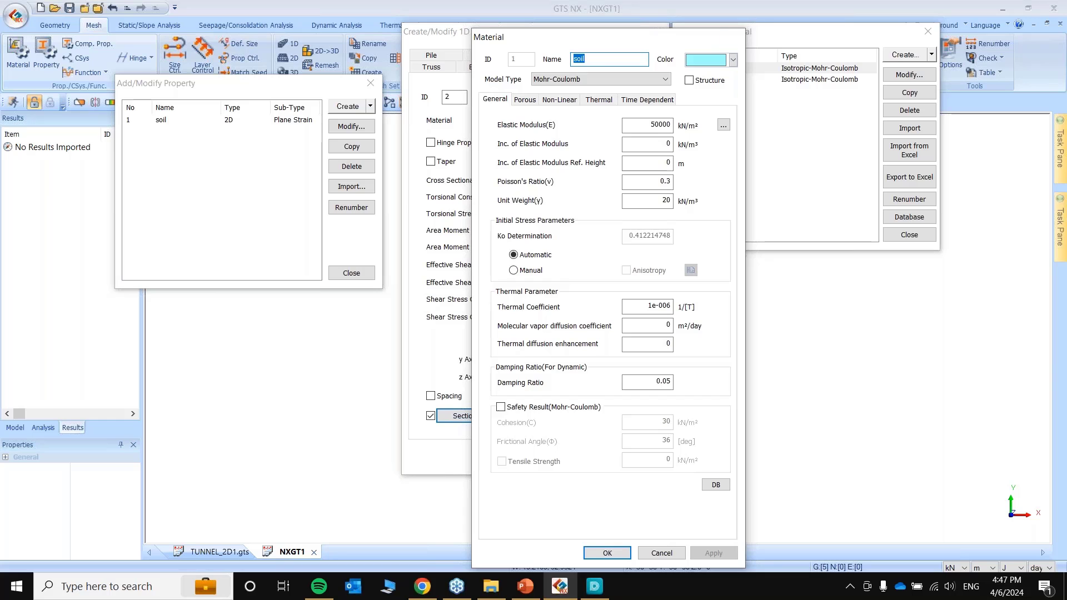
left_click(734, 36)
left_click(731, 80)
double_click(731, 80)
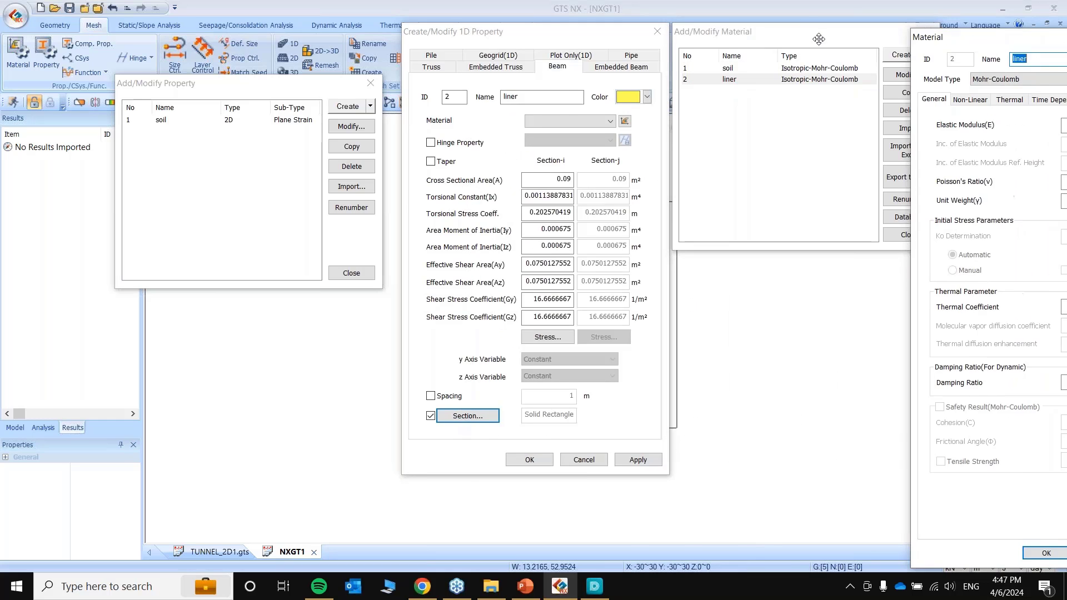
left_click(600, 71)
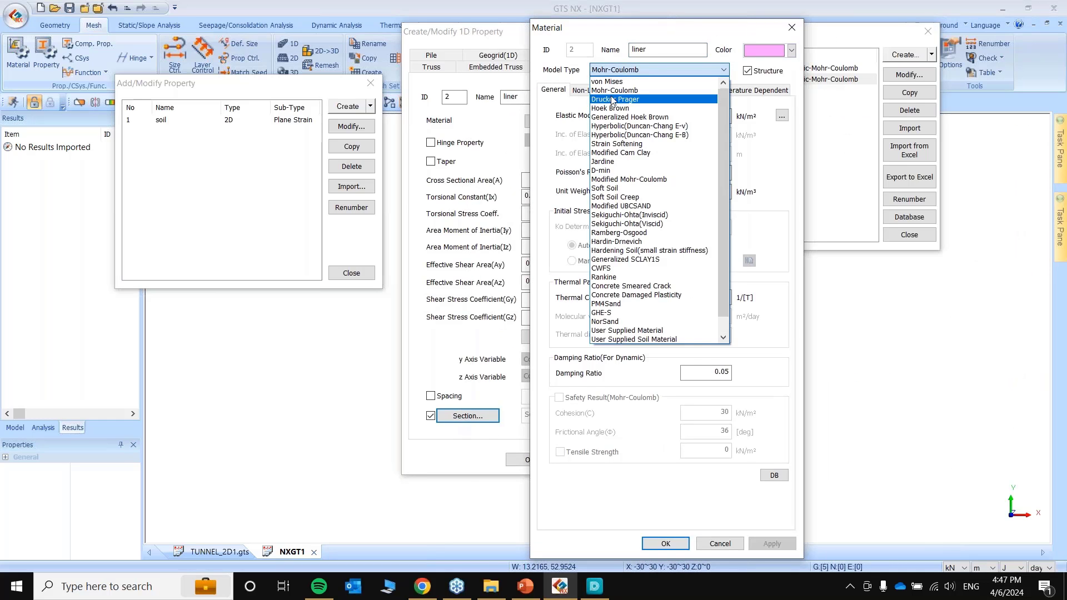
scroll(605, 107, "down", 1)
scroll(605, 106, "up", 2)
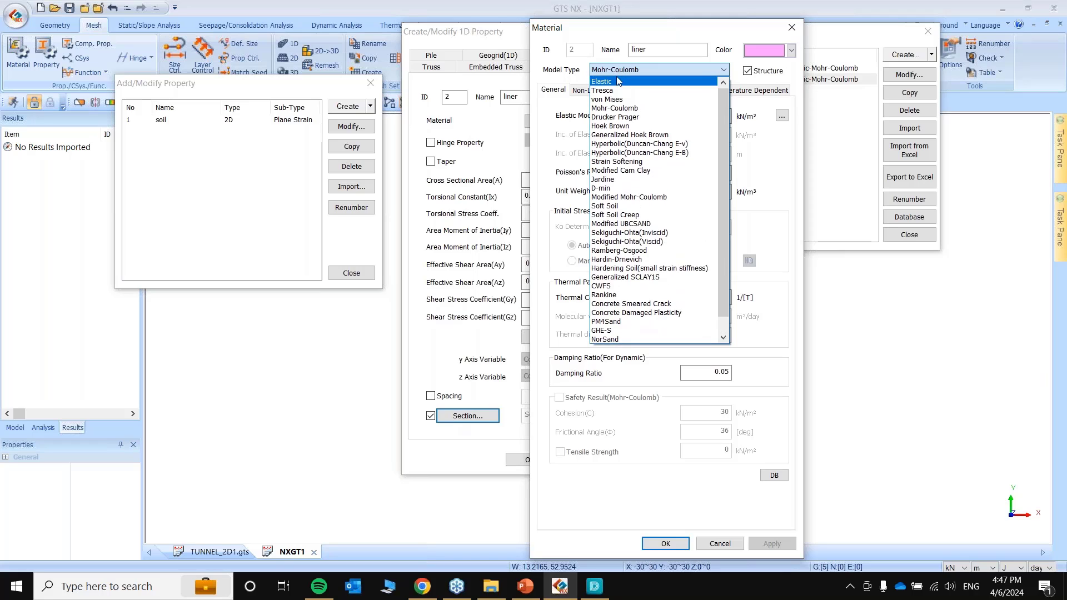
left_click(615, 82)
left_click(750, 73)
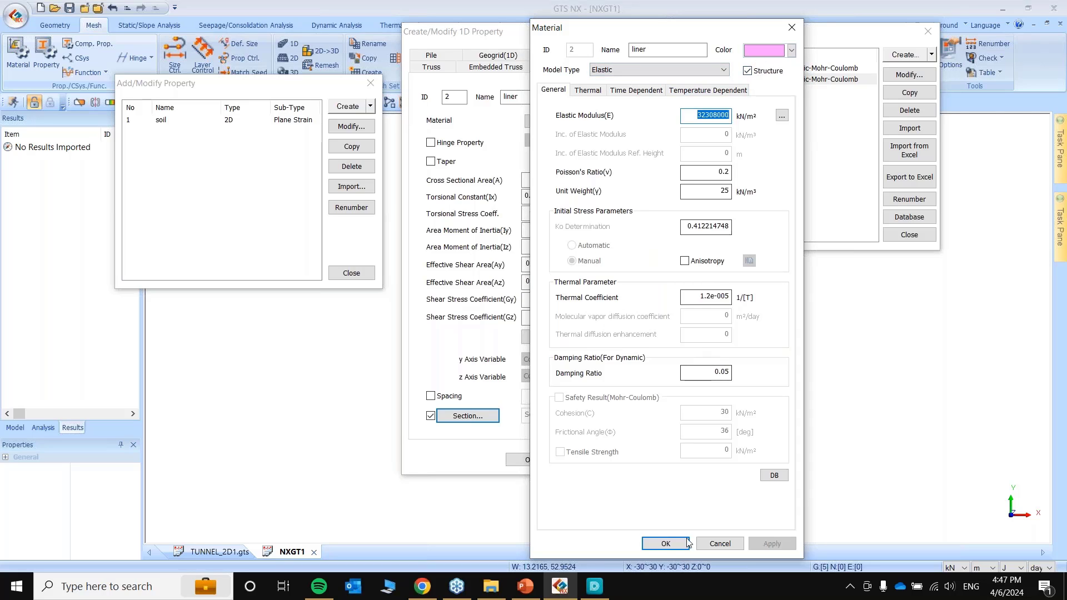
left_click(665, 543)
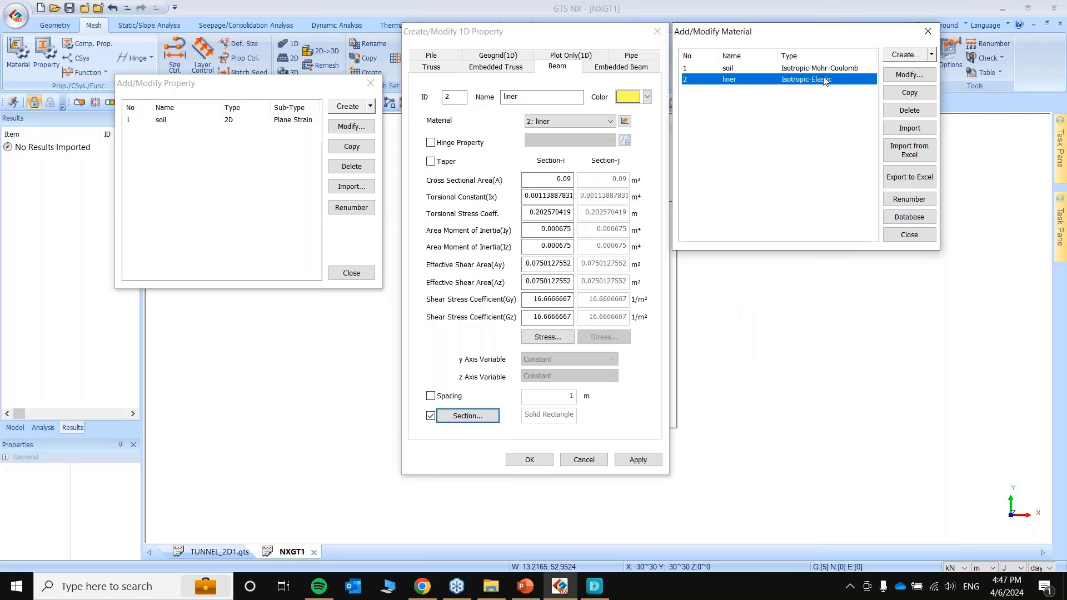
Close the material list, save the liner beam property with the liner material, and close the property list.
left_click(926, 32)
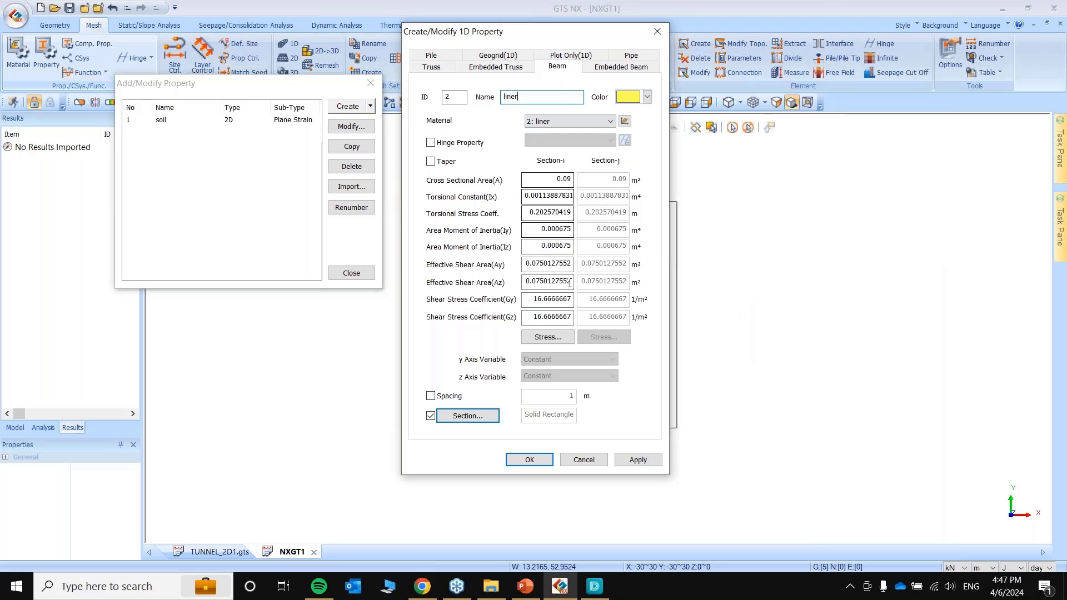
left_click(529, 460)
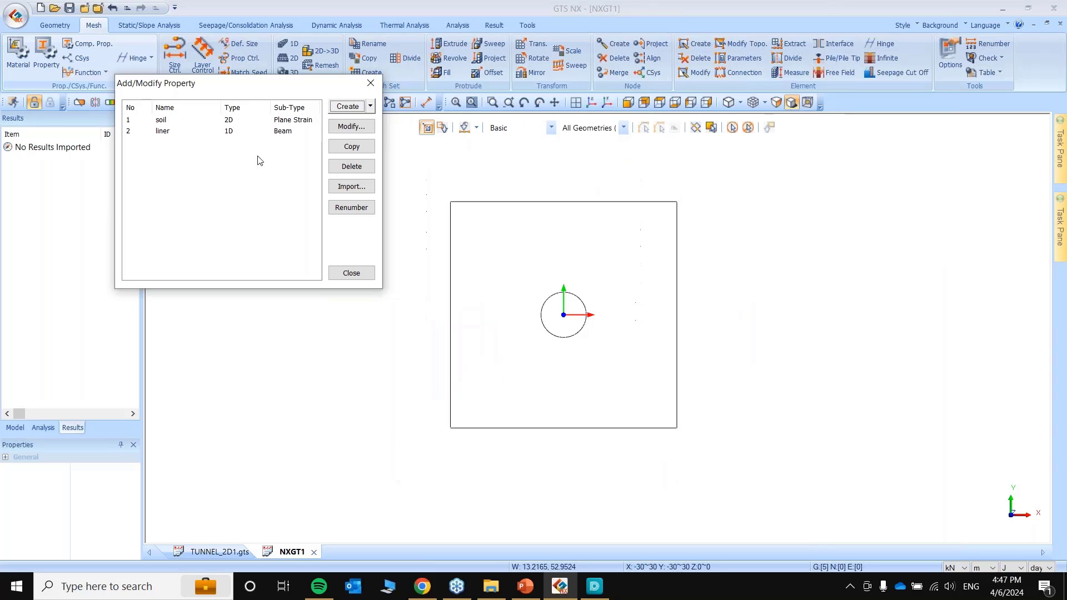
left_click(371, 83)
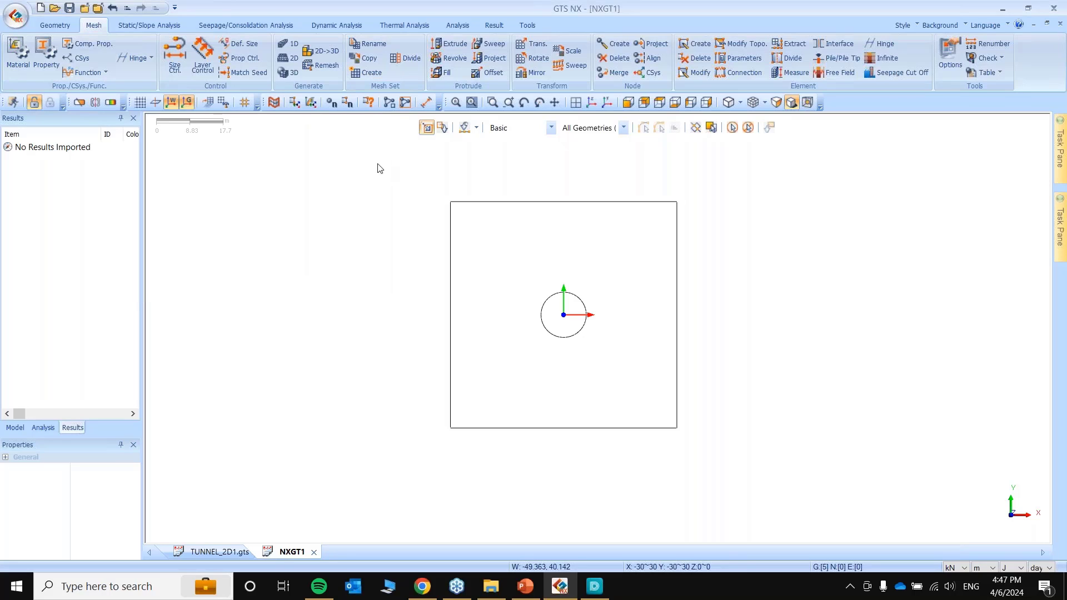
Start a 2D auto-area mesh and select the tunnel circle and all four edges of the surrounding square.
scroll(540, 282, "down", 2)
scroll(552, 333, "up", 3)
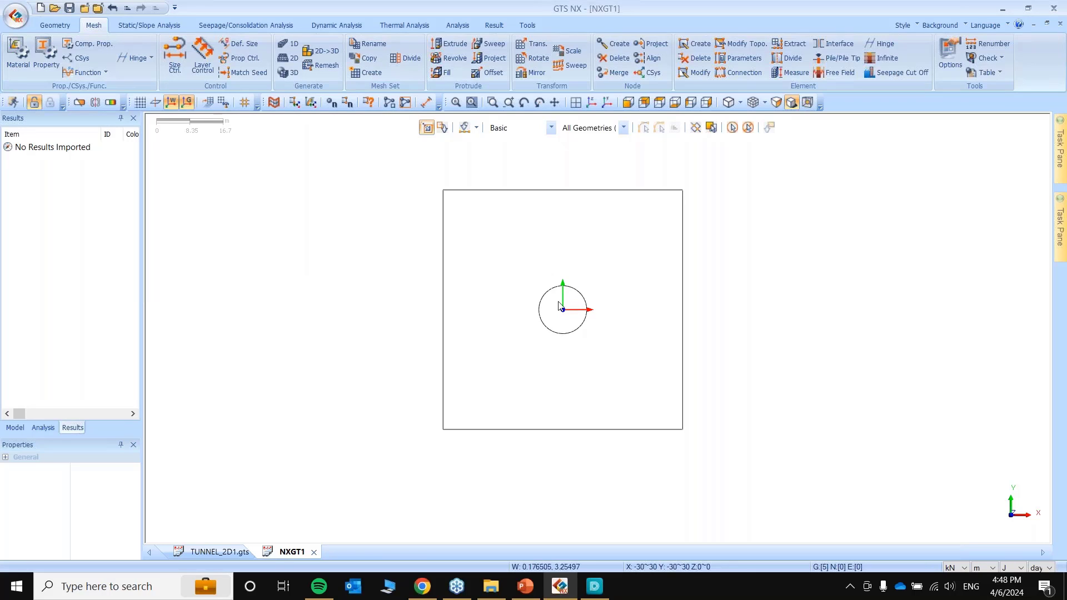
left_click_drag(139, 278, 113, 279)
left_click(290, 59)
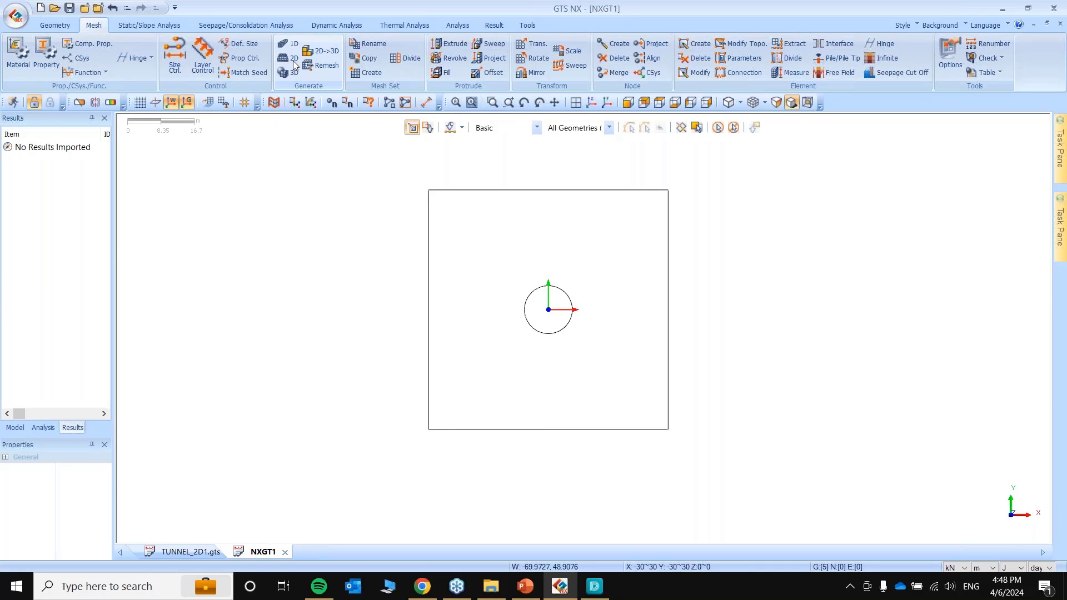
left_click(158, 82)
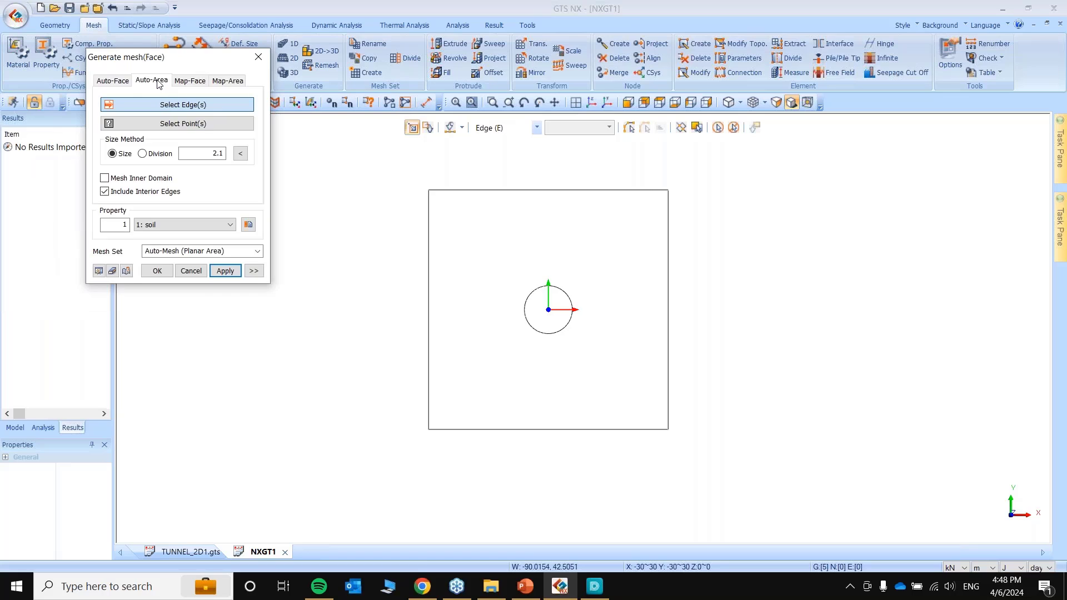
left_click_drag(508, 269, 610, 354)
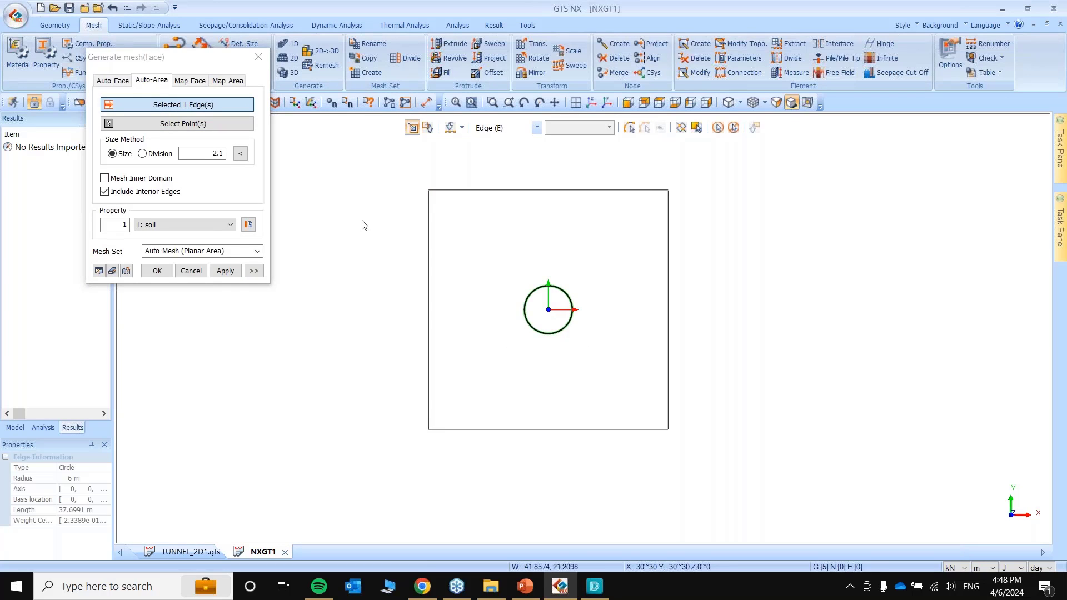
scroll(511, 183, "down", 1)
scroll(506, 175, "down", 1)
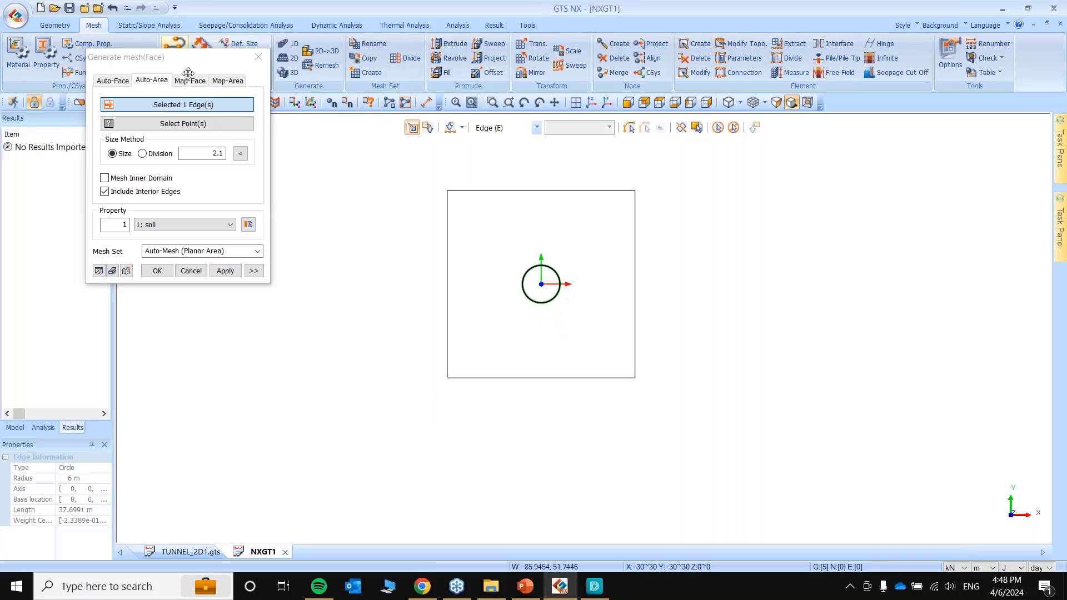
left_click_drag(183, 57, 211, 92)
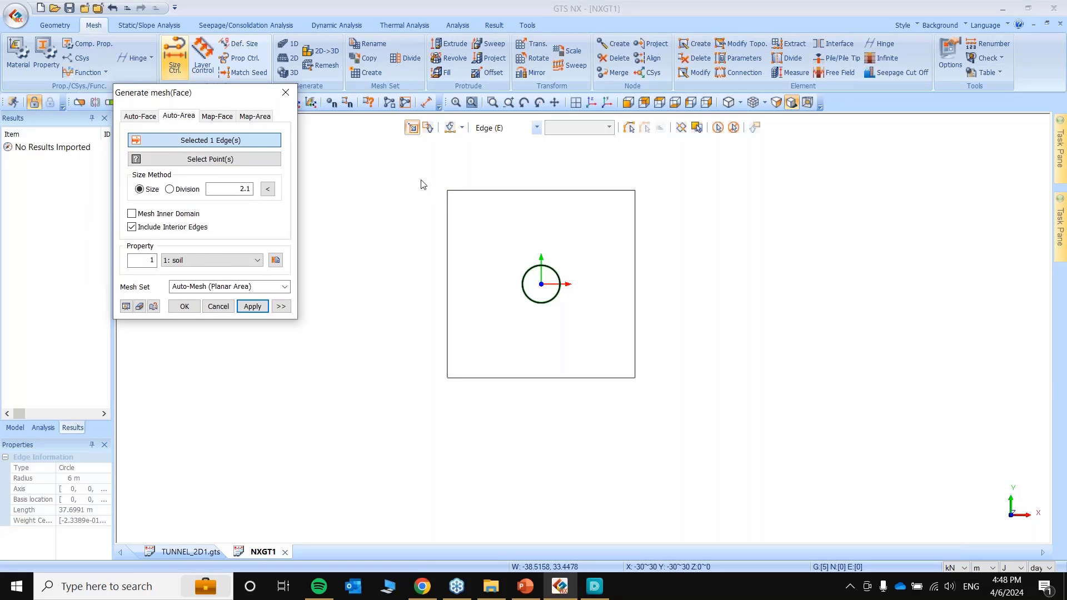
left_click_drag(419, 178, 728, 431)
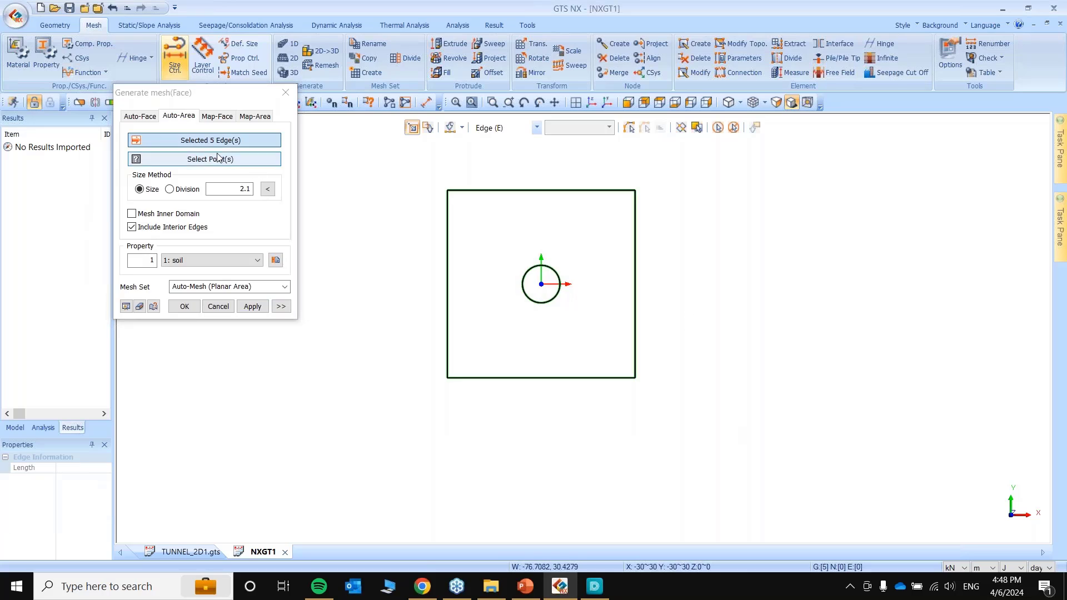
Mesh the selected area including its inner domain with element size 2 and the soil property, previewing the seeds before applying.
left_click(134, 216)
left_click_drag(222, 92, 185, 92)
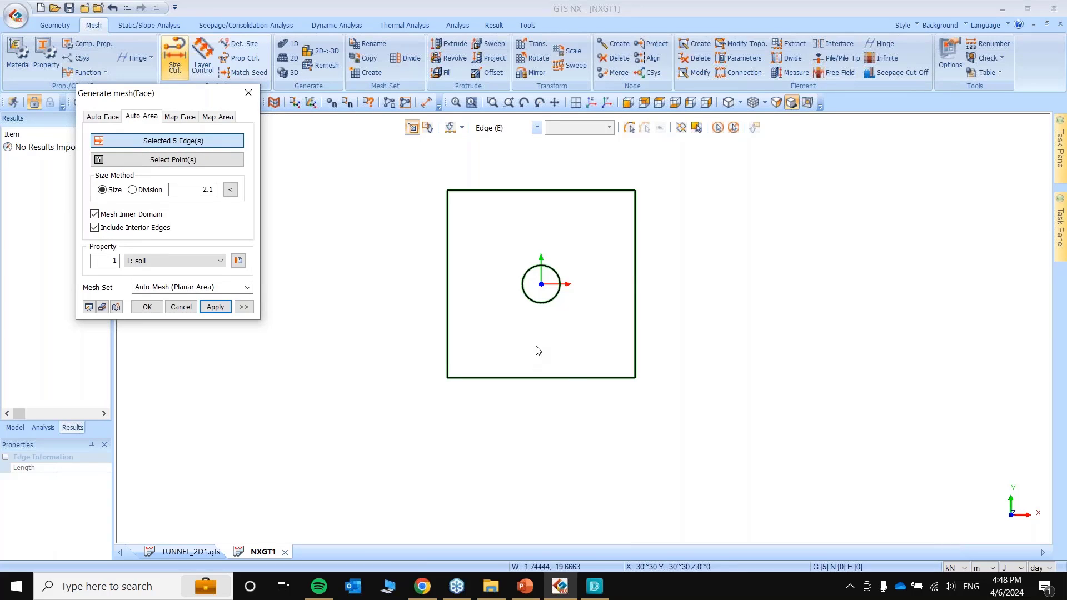
left_click_drag(204, 96, 289, 158)
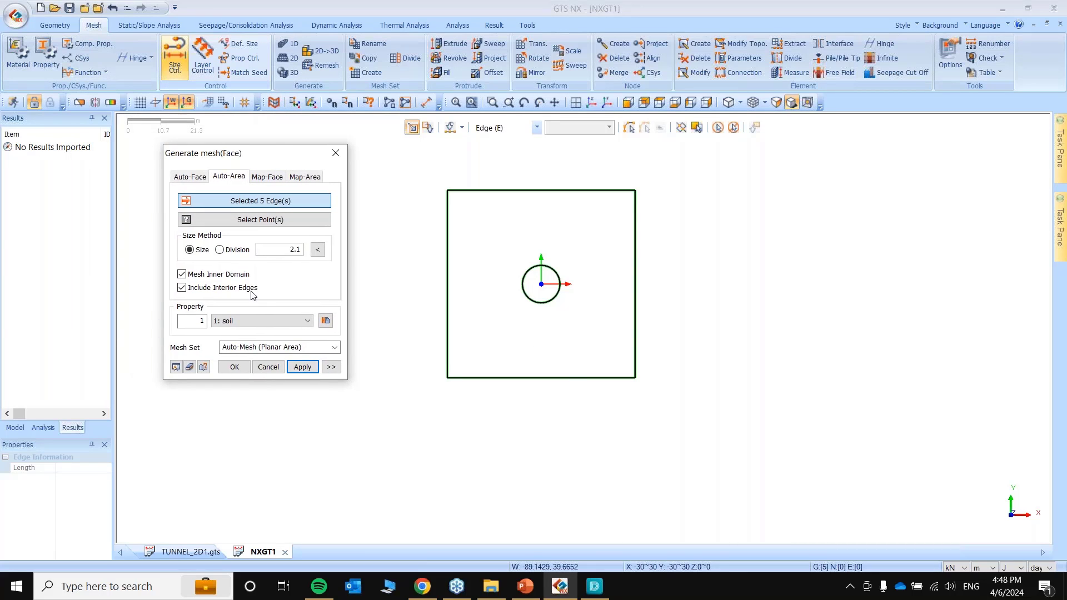
left_click_drag(279, 249, 356, 254)
type("2")
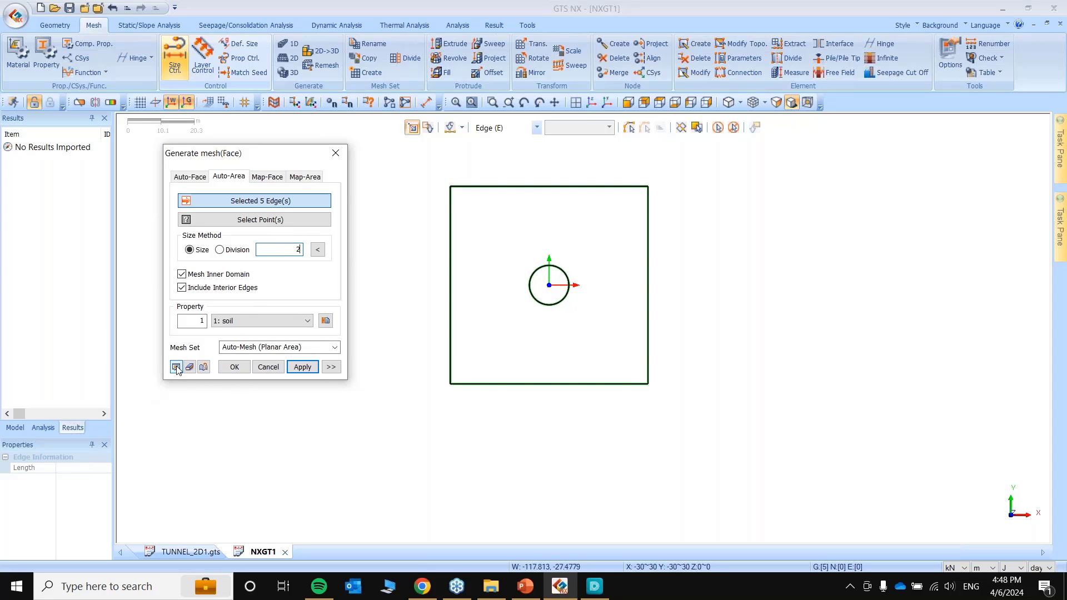
left_click(177, 367)
scroll(490, 290, "up", 2)
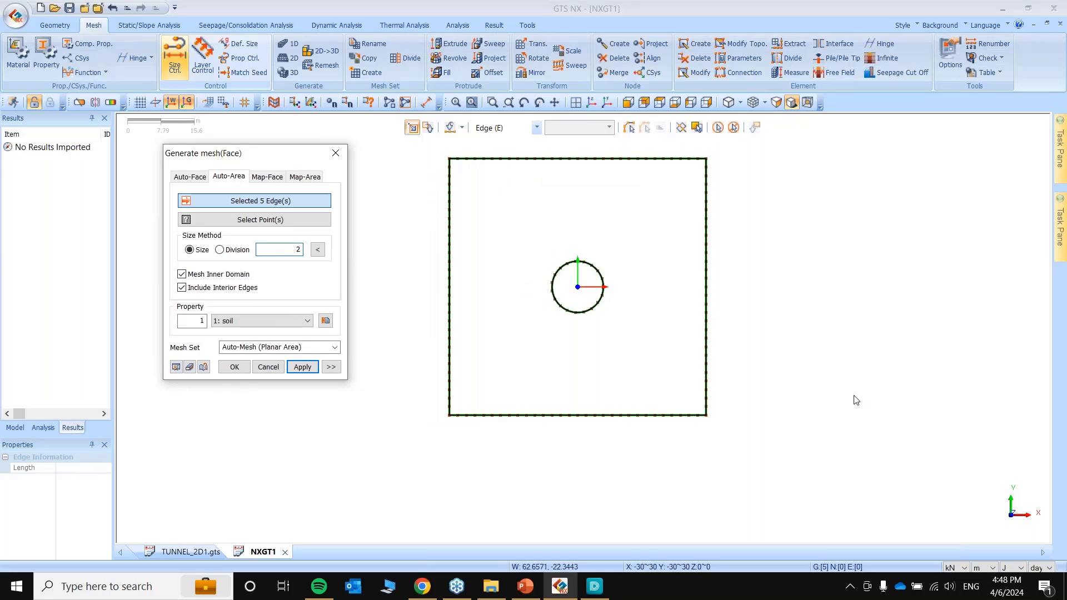
scroll(855, 400, "down", 1)
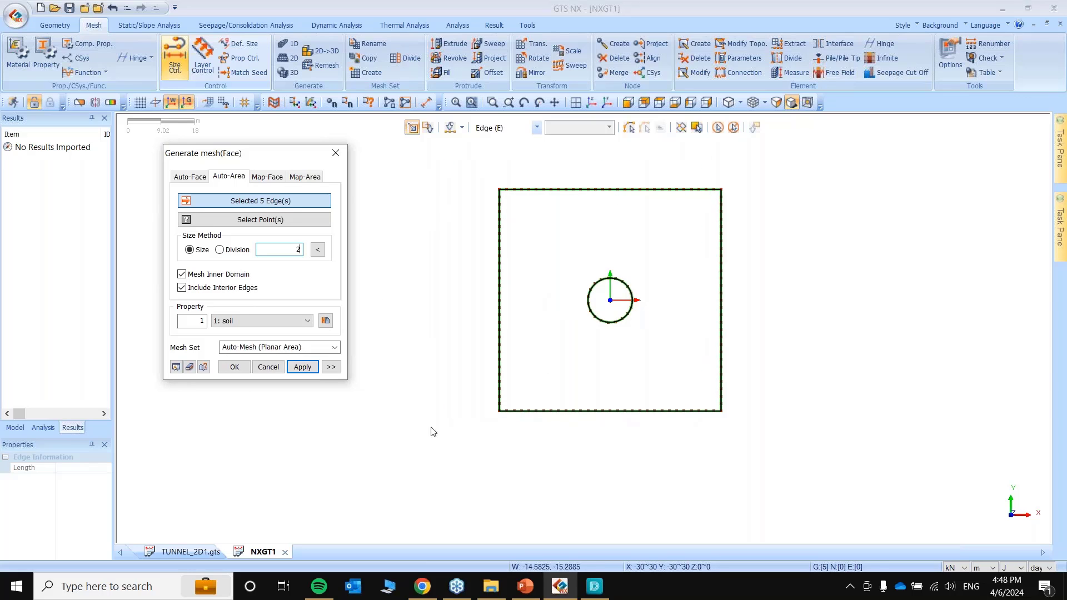
left_click(300, 367)
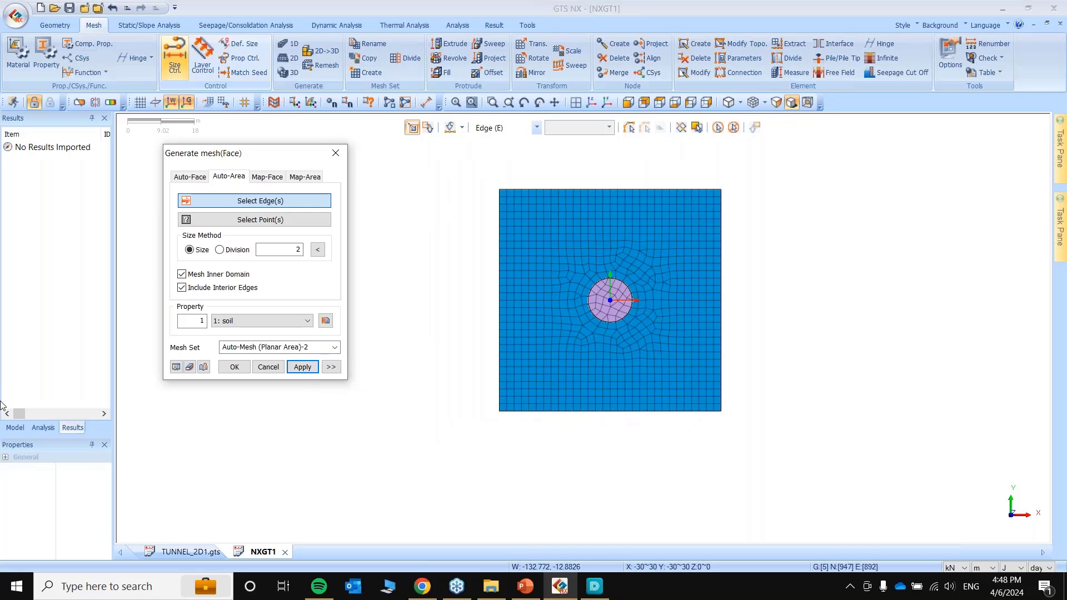
List the generated mesh sets in the model tree and view the properties of the circular tunnel area's mesh.
left_click(15, 428)
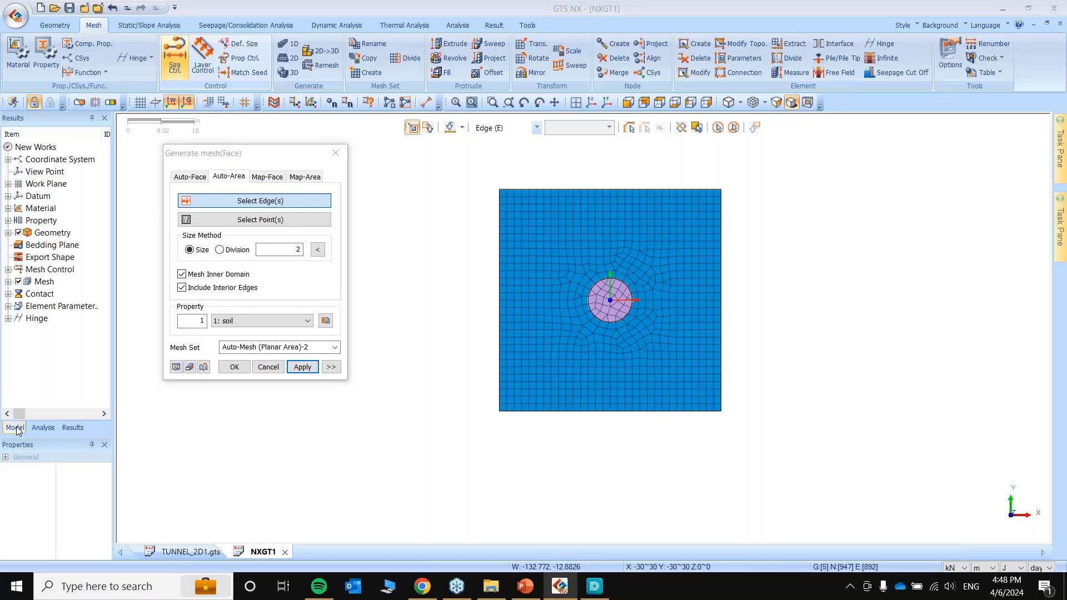
left_click(9, 282)
left_click(66, 306)
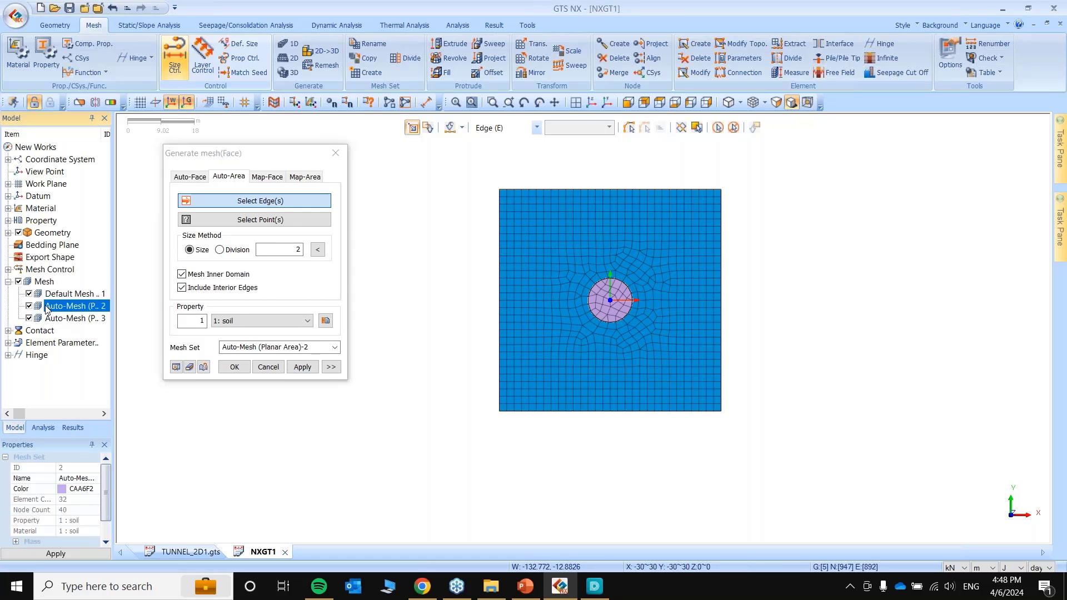
left_click(325, 168)
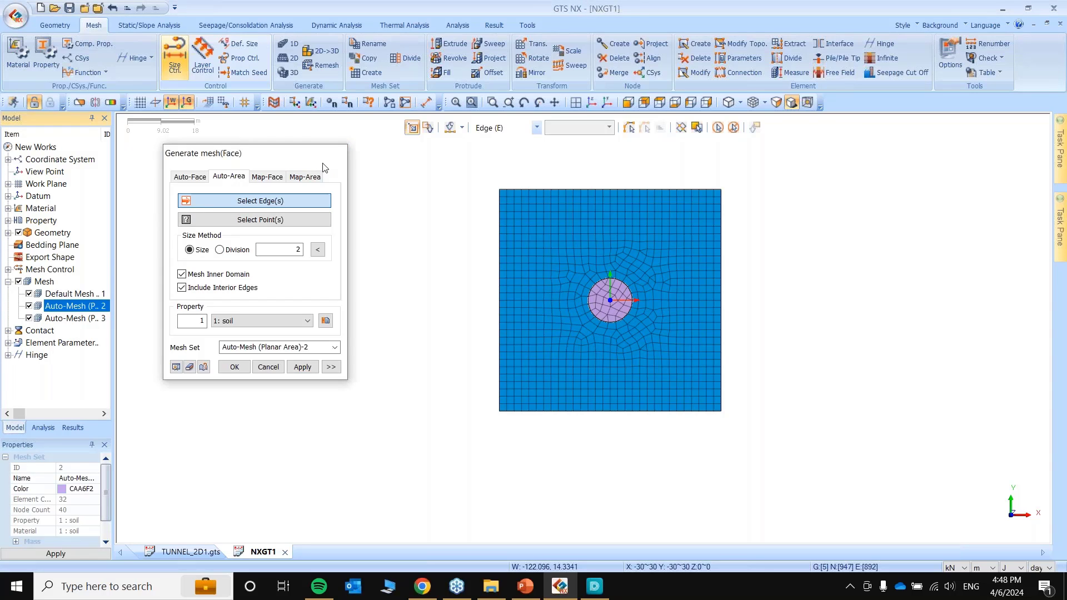
Close the meshing dialog, inspect the surrounding soil's mesh set, and widen the model tree to show the mesh set colours.
key("Escape")
left_click(67, 319)
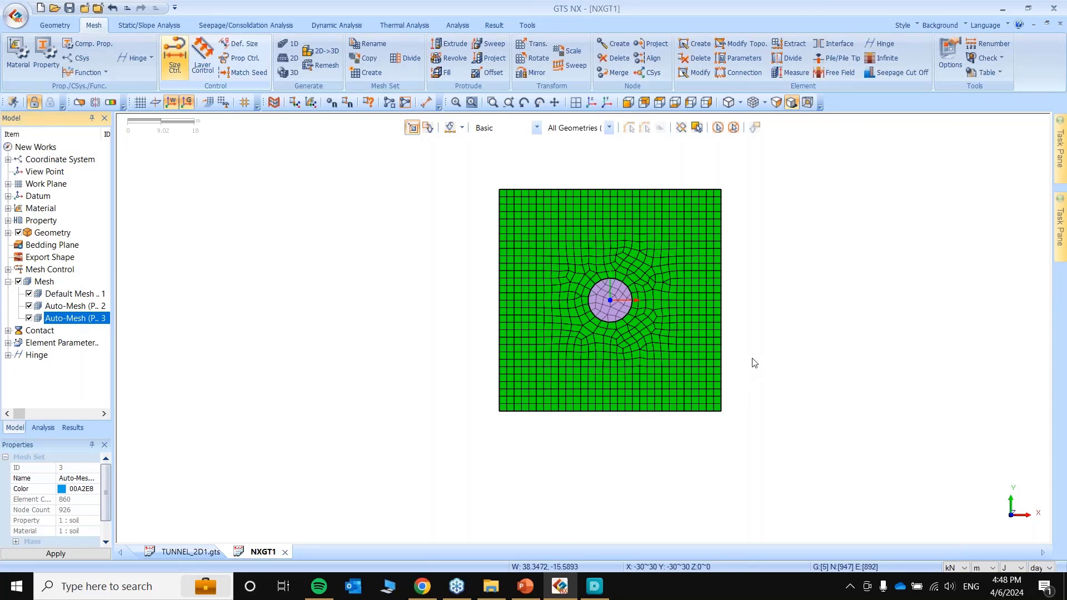
scroll(565, 270, "up", 1)
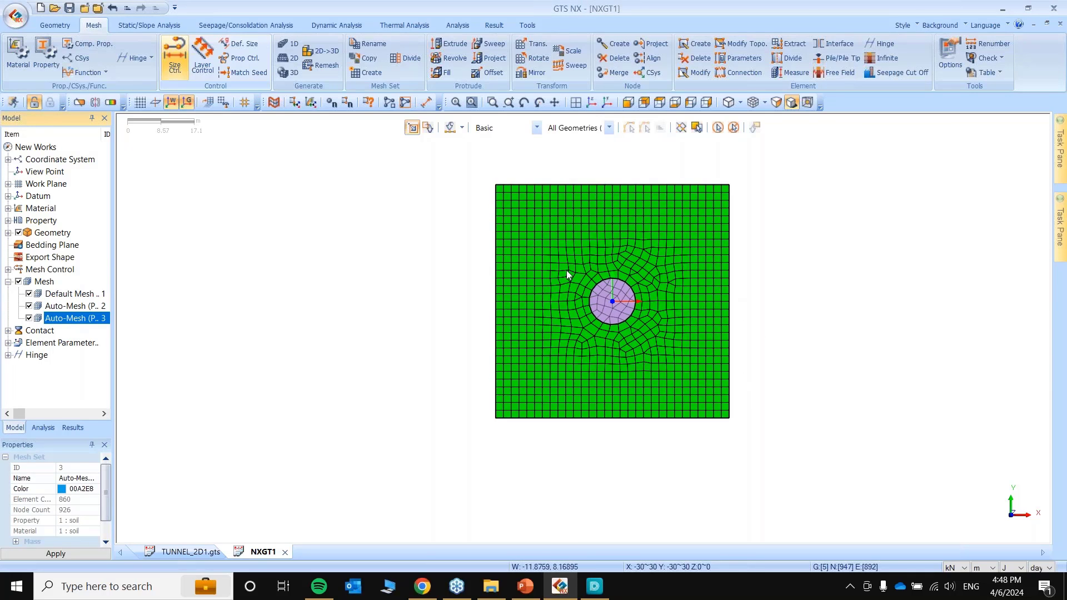
scroll(566, 270, "up", 3)
scroll(566, 270, "down", 3)
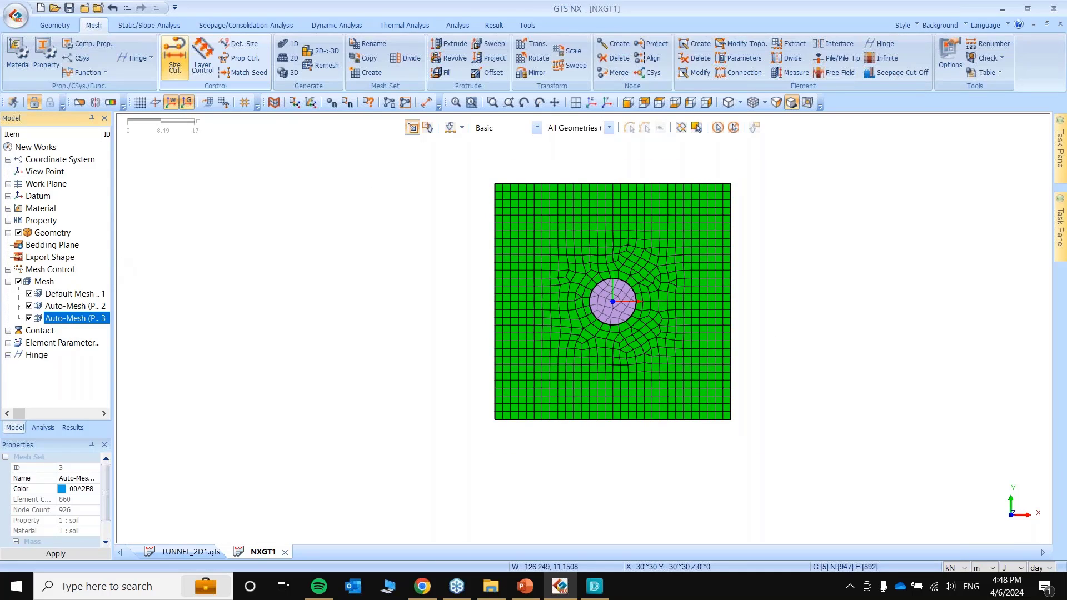
left_click_drag(113, 253, 181, 255)
scroll(855, 199, "up", 4)
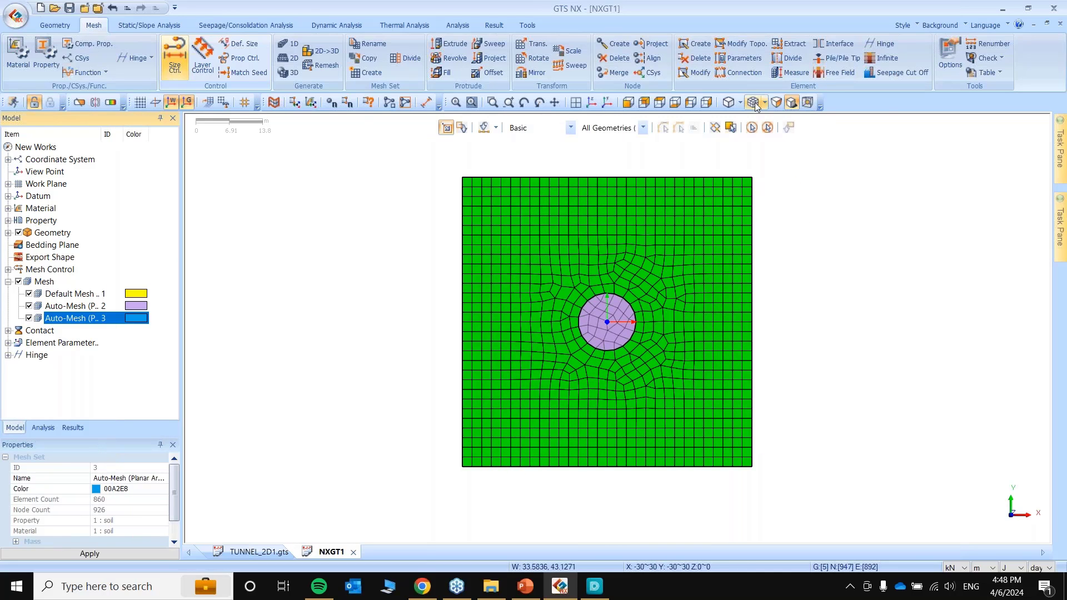
Extract 1D elements from the tunnel circle's edge with the liner property into a mesh set named liner.
left_click(796, 46)
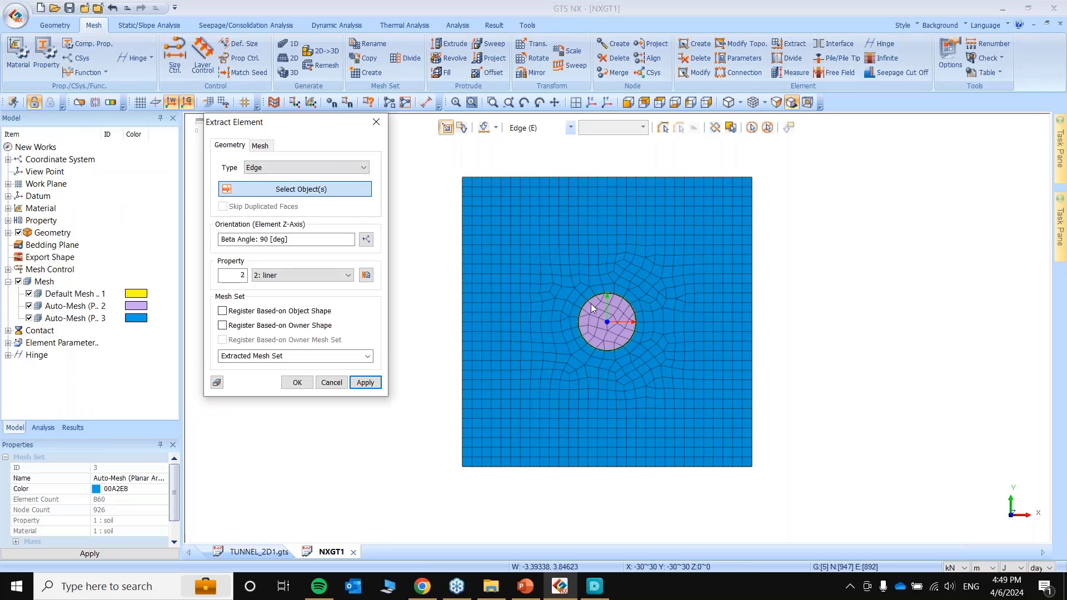
left_click(591, 303)
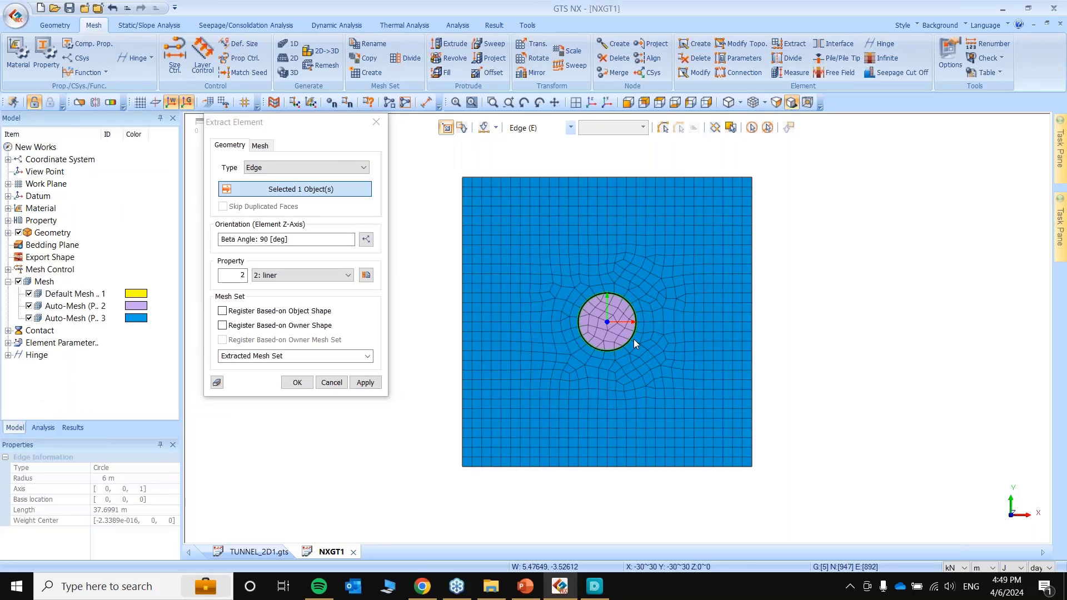
left_click(297, 359)
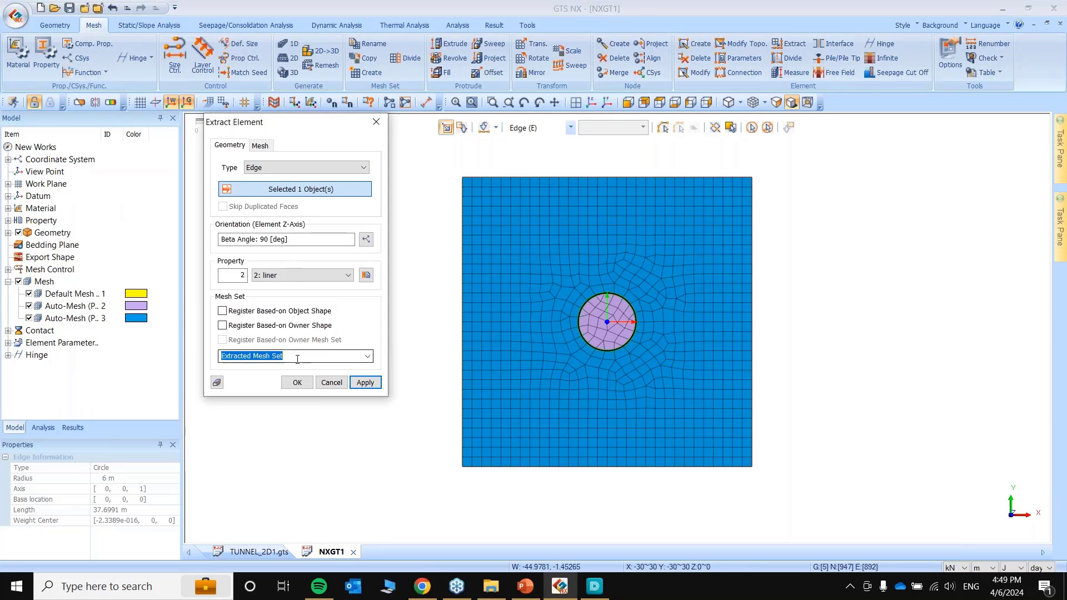
type("liner")
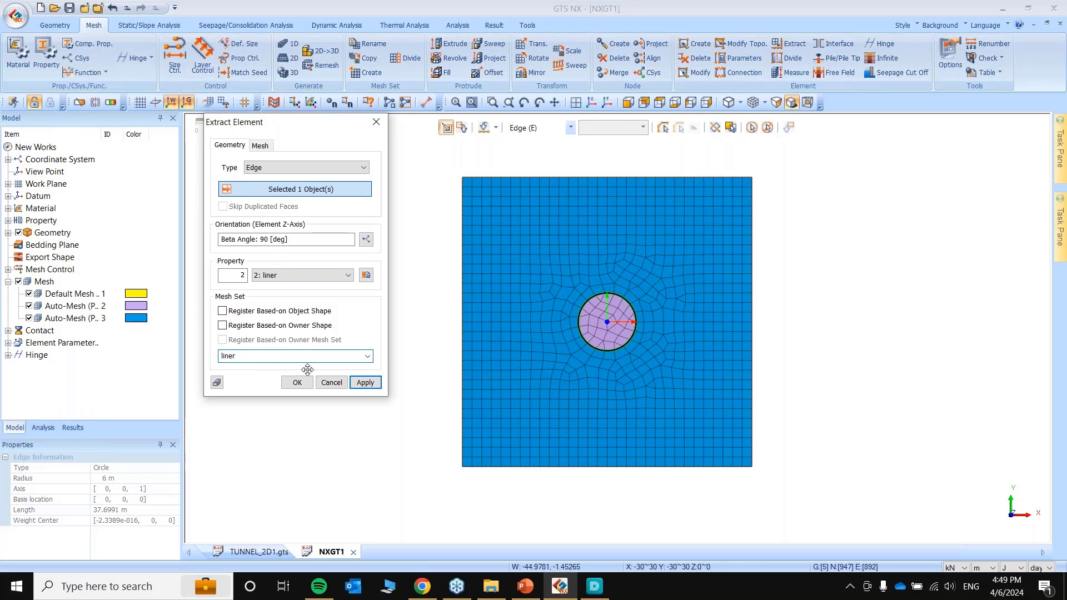
left_click(302, 387)
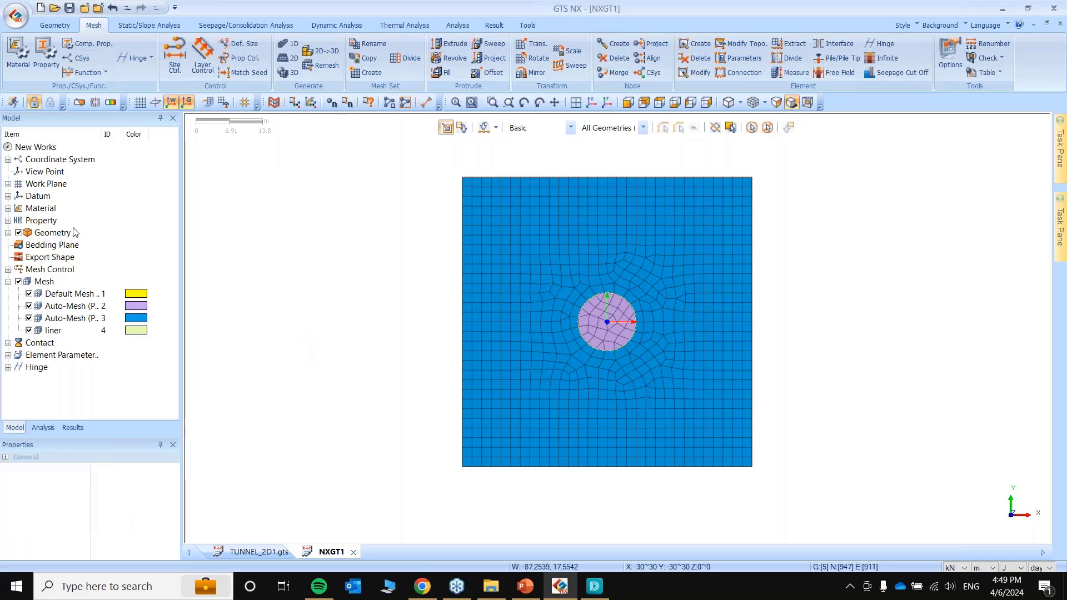
List the 1D properties in the model tree and display the liner beam's section around the tunnel.
left_click(8, 220)
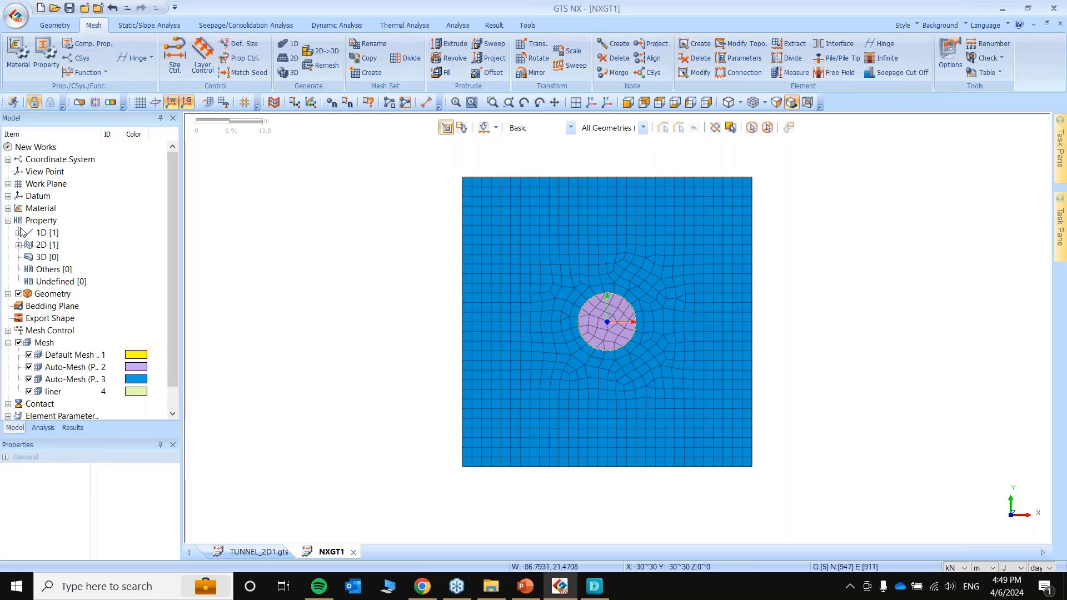
left_click(18, 232)
left_click(39, 245)
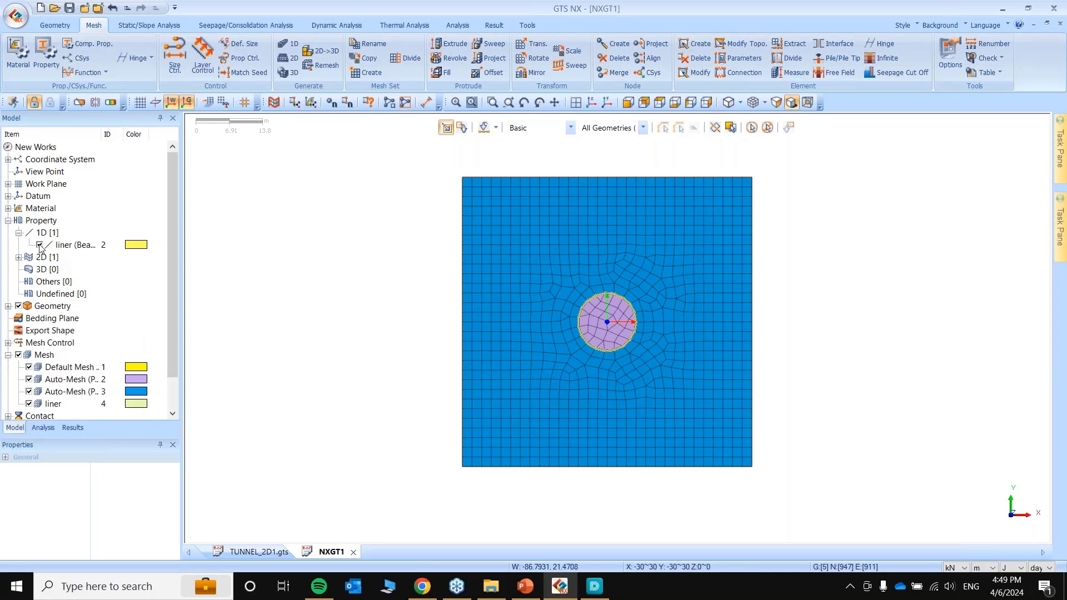
scroll(649, 316, "up", 5)
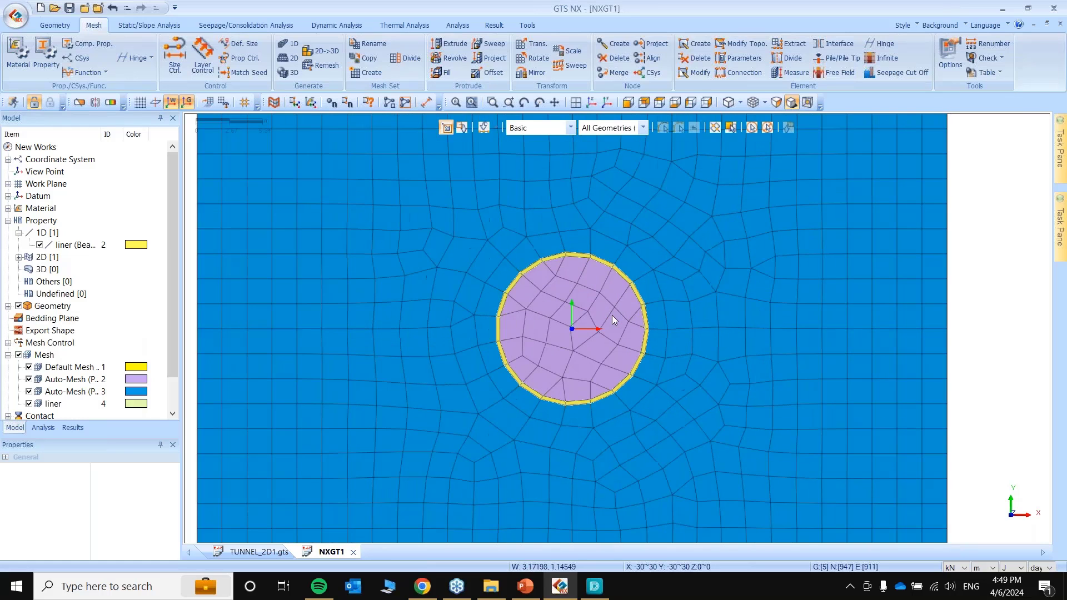
scroll(696, 255, "down", 3)
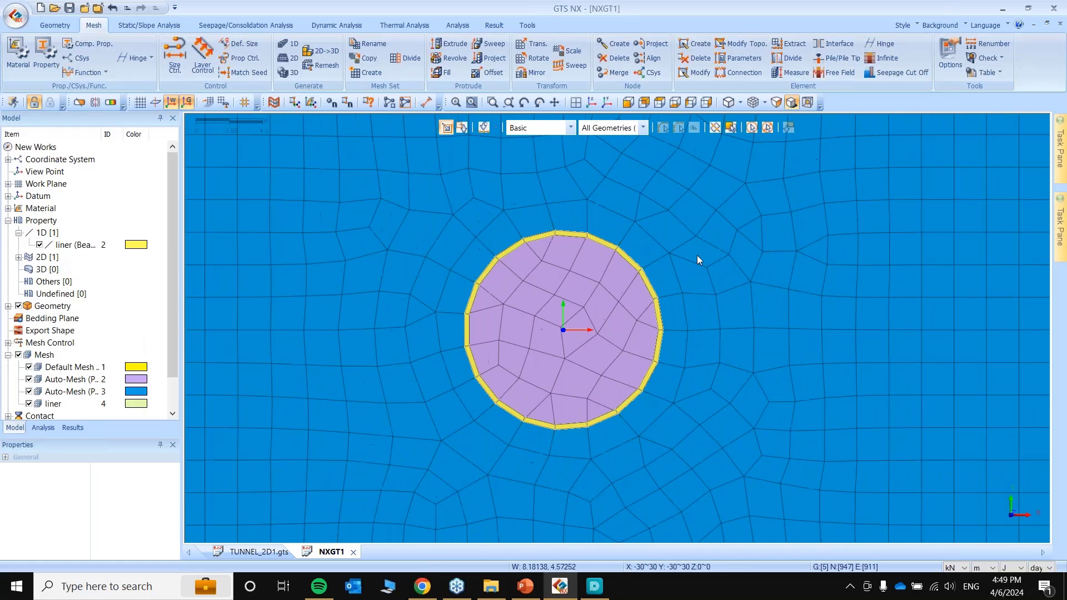
scroll(697, 255, "down", 4)
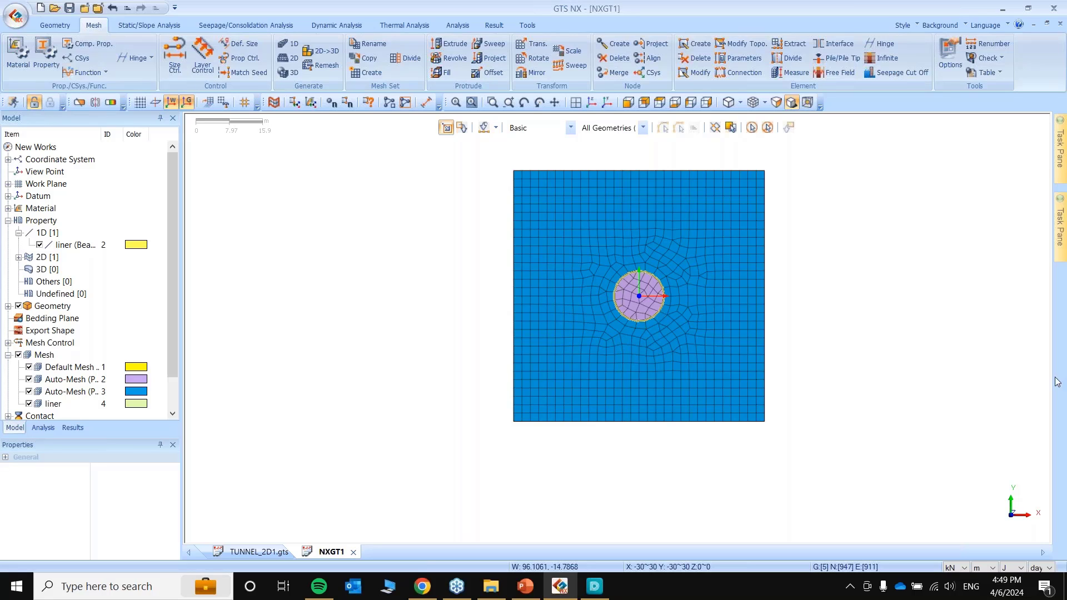
Rename the mesh set of the circular area inside the liner to tunnel.
left_click(86, 381)
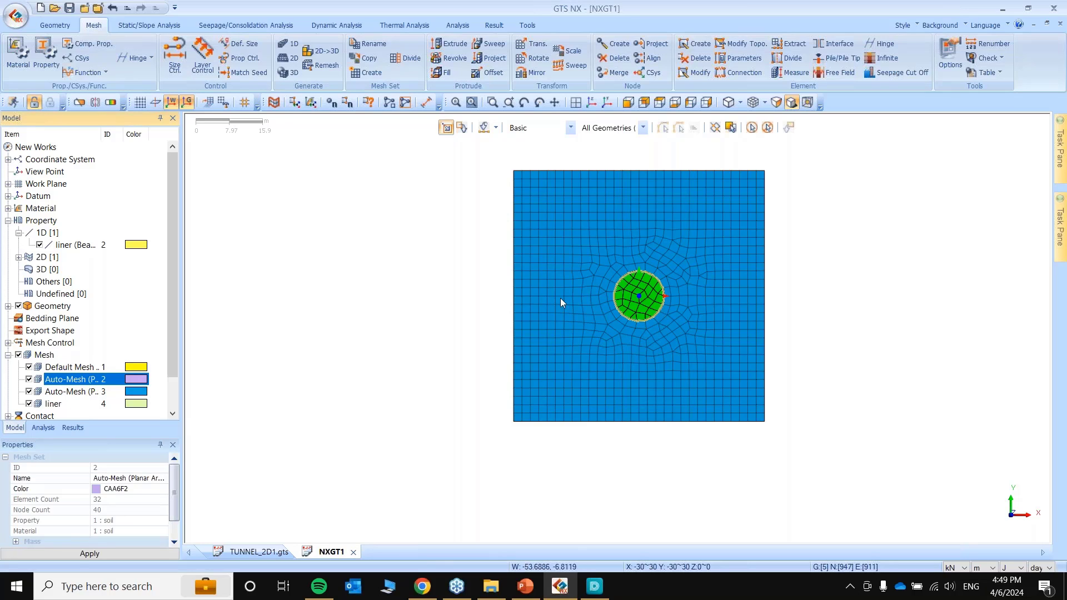
left_click(96, 382)
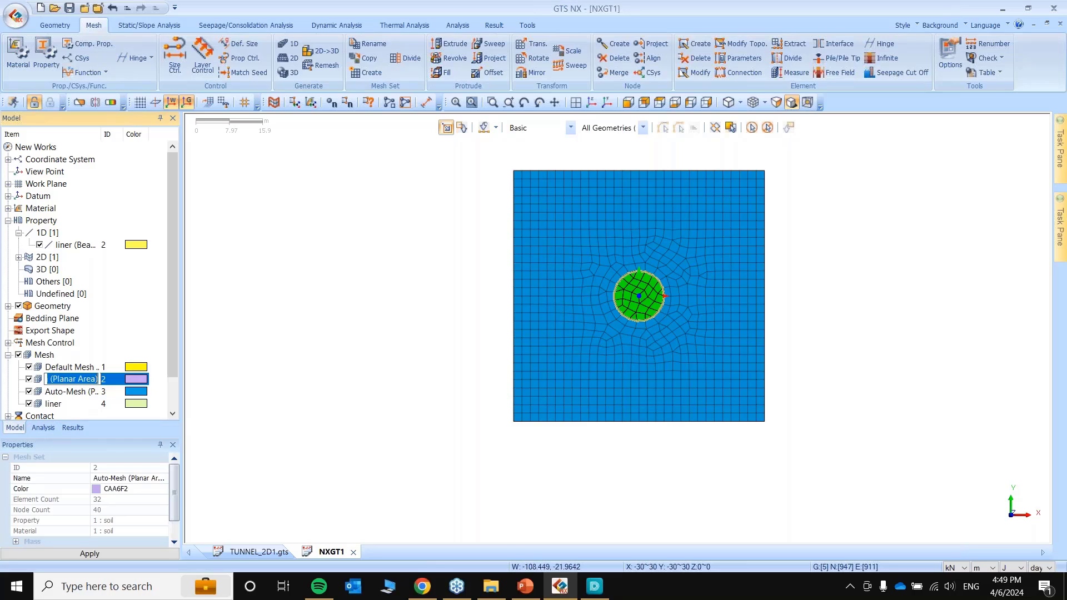
type("tunn")
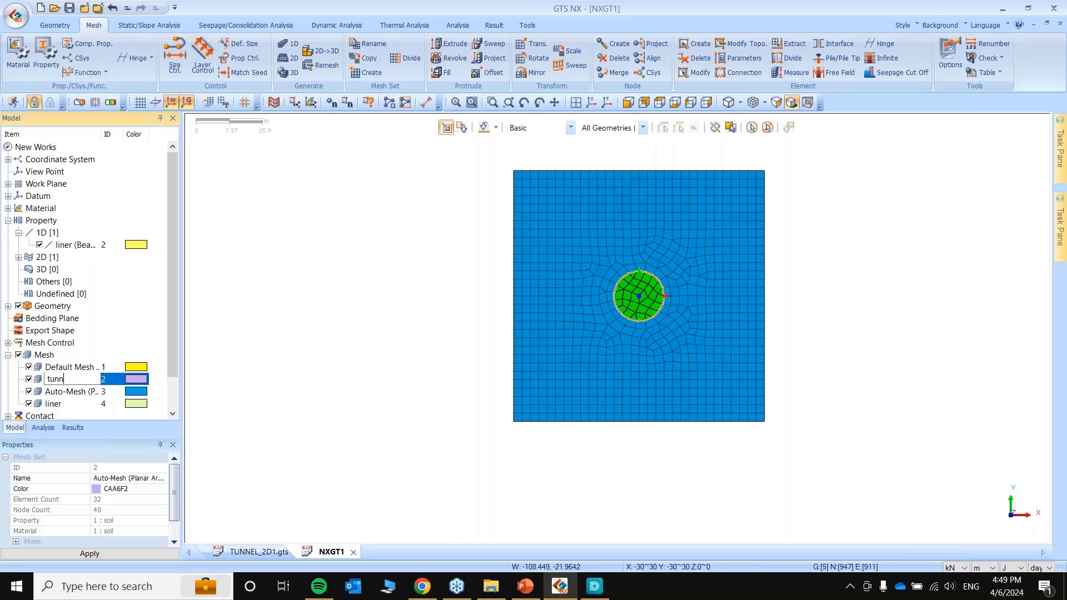
type("el")
key("Return")
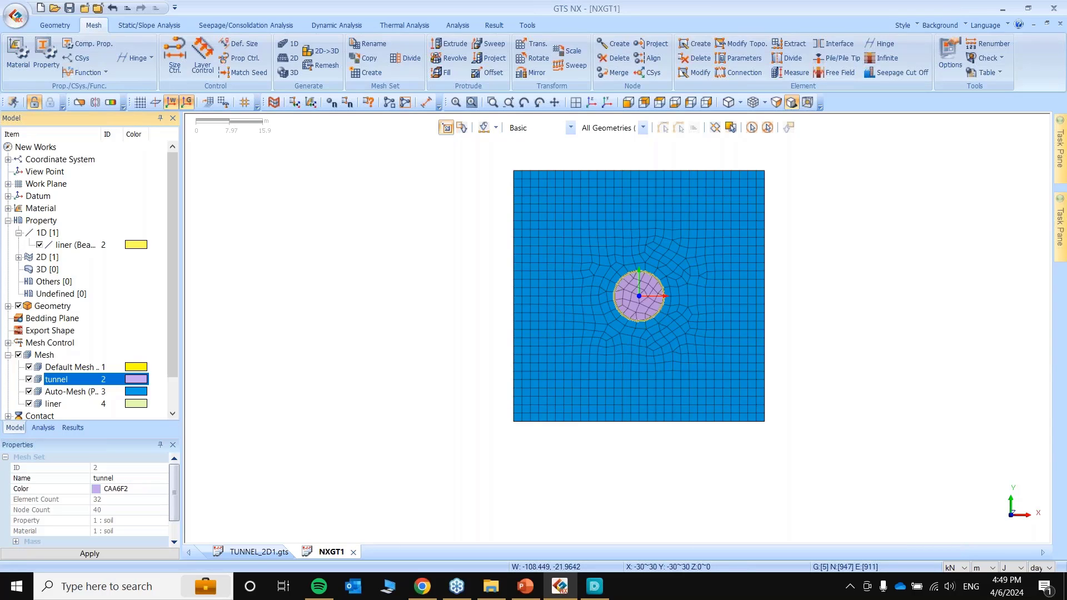
Show only the liner mesh set, hiding the other mesh sets, and display its element coordinate systems.
scroll(676, 278, "up", 2)
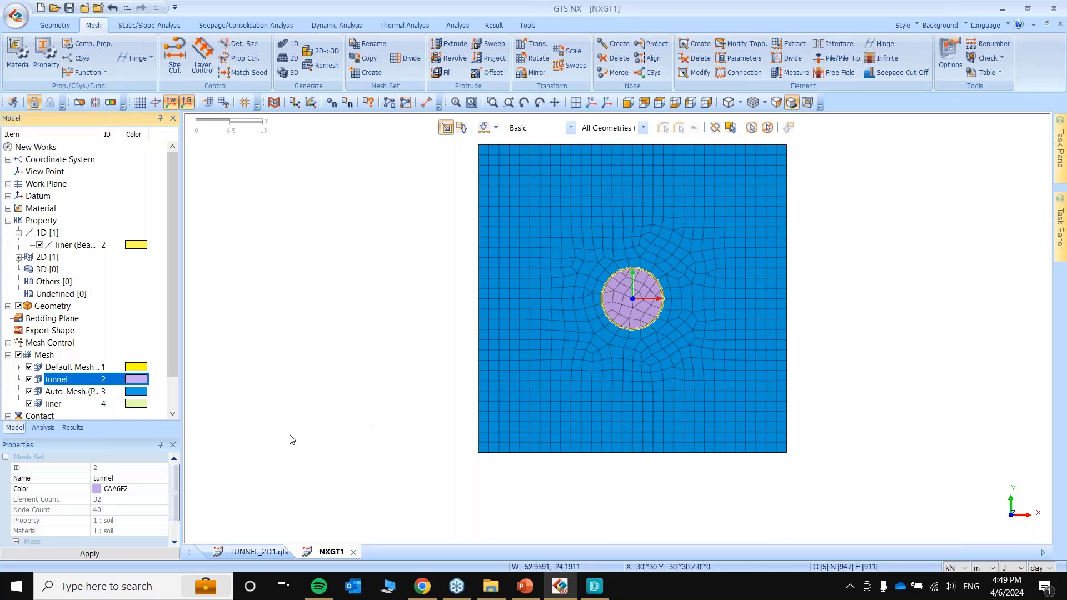
left_click(19, 355)
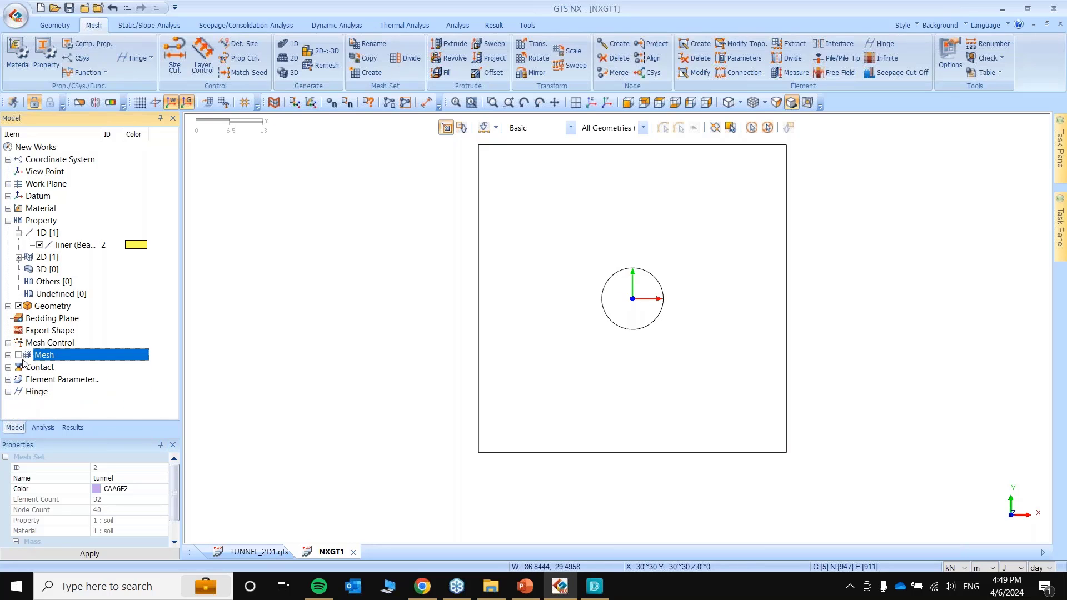
left_click(8, 355)
left_click(29, 404)
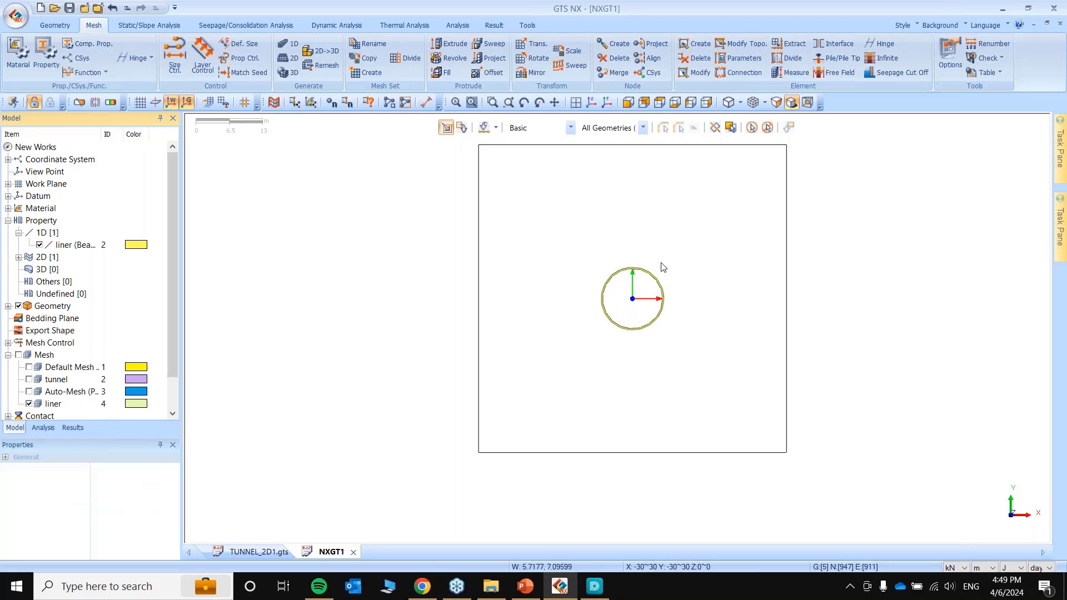
scroll(661, 269, "up", 1)
scroll(661, 268, "up", 4)
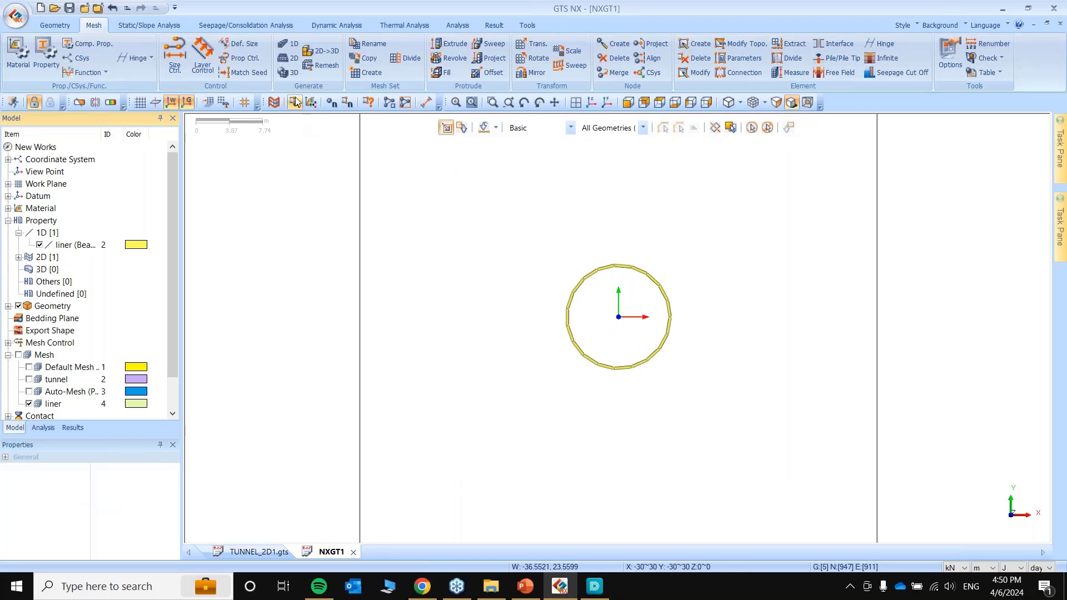
scroll(665, 283, "up", 4)
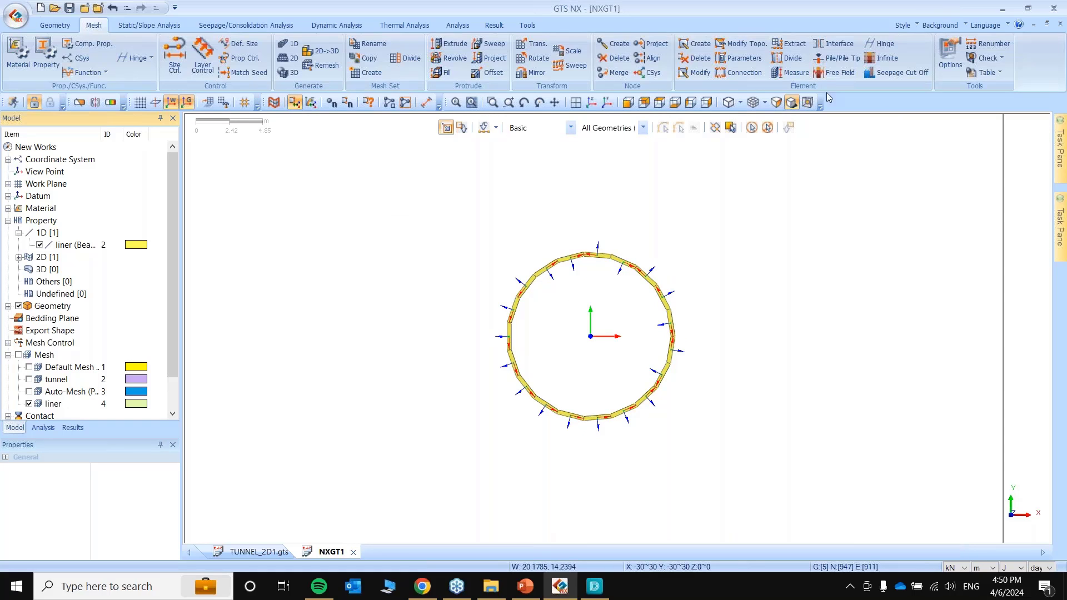
Change the coordinate systems of all liner elements by aligning them to a 1D base element at the circle's bottom.
left_click(738, 58)
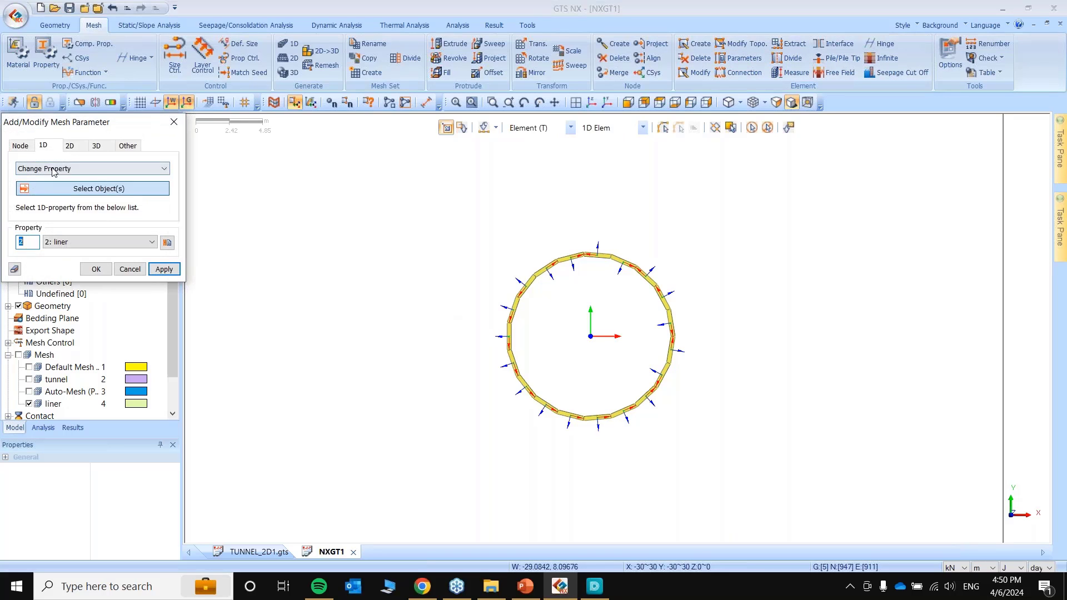
left_click(57, 170)
left_click(38, 198)
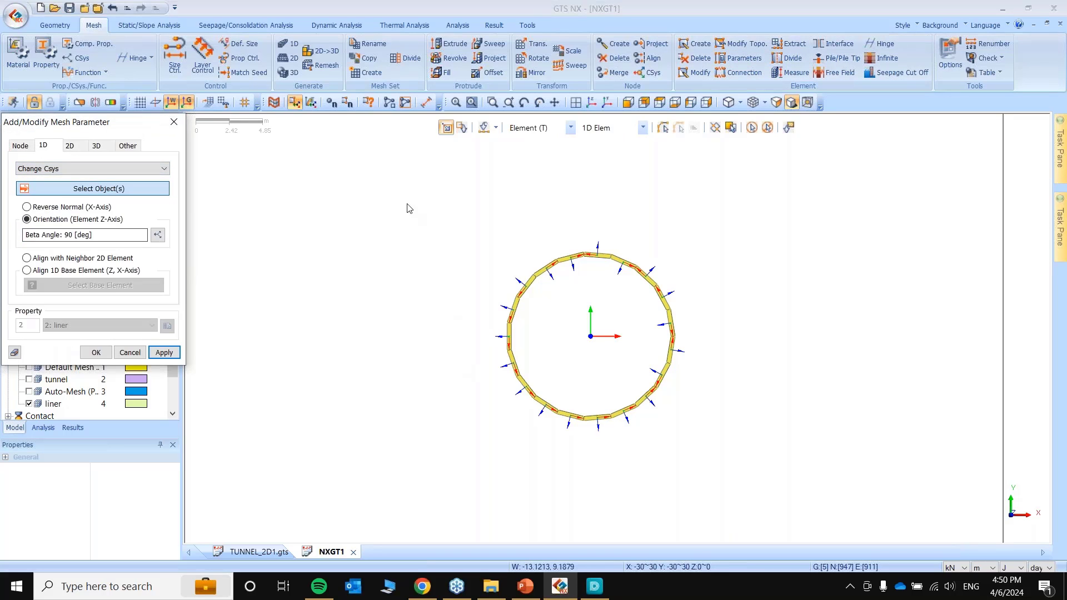
left_click_drag(405, 202, 878, 495)
left_click_drag(178, 128, 420, 119)
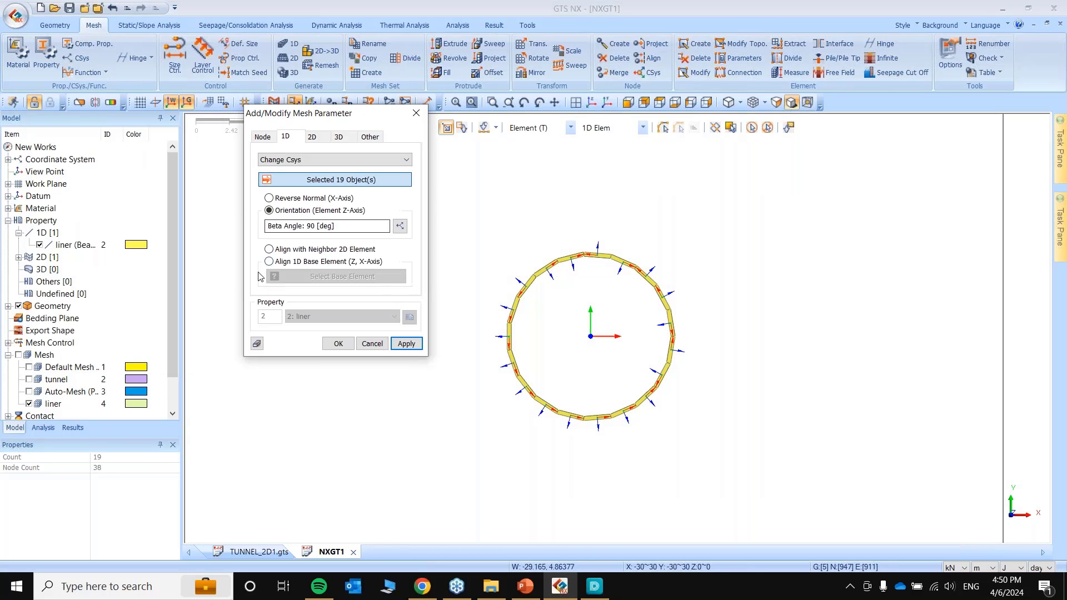
left_click(269, 261)
left_click(593, 422)
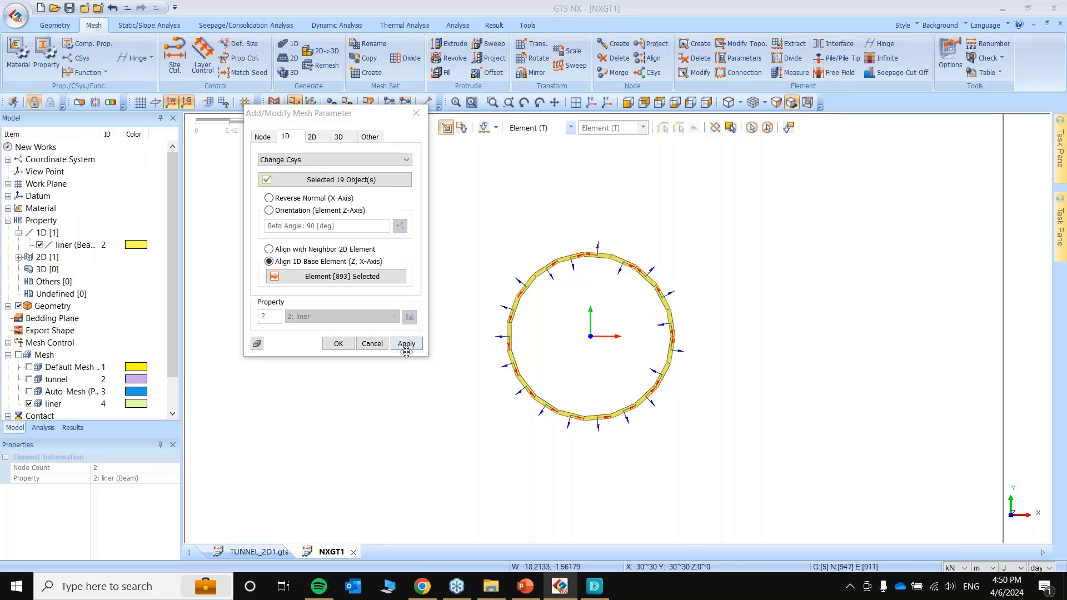
left_click(406, 343)
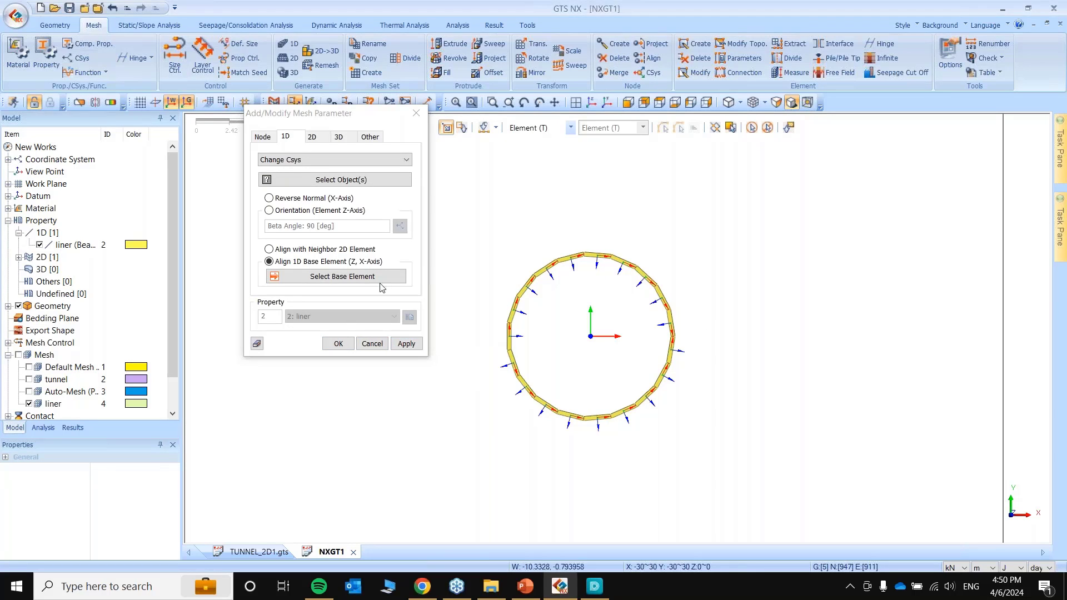
Reverse the normal (X-axis) of the liner elements in the lower half whose element axes point outward.
left_click(331, 179)
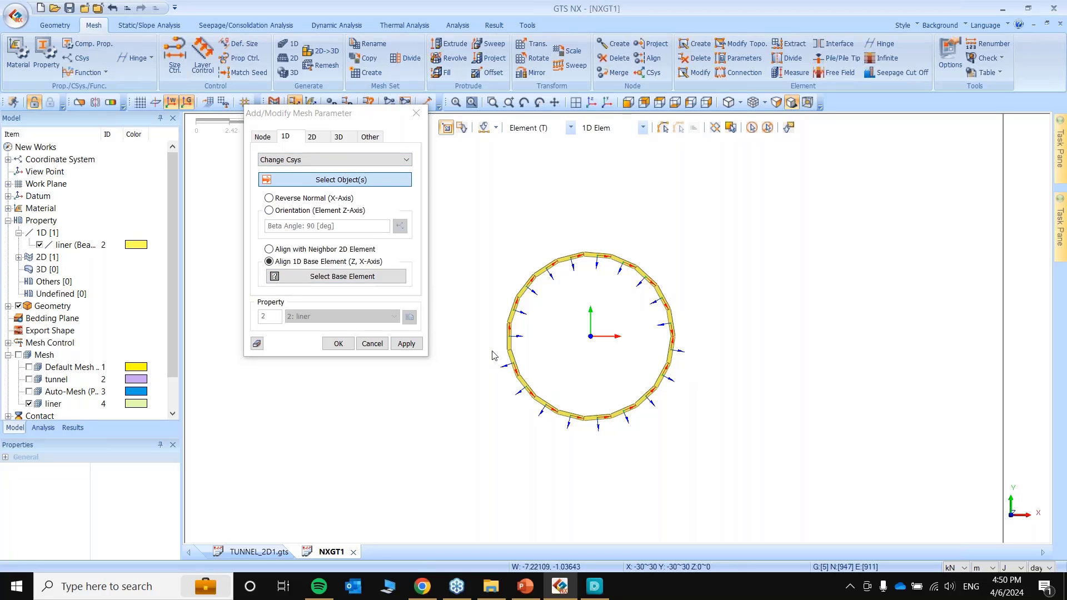
left_click_drag(483, 345, 837, 468)
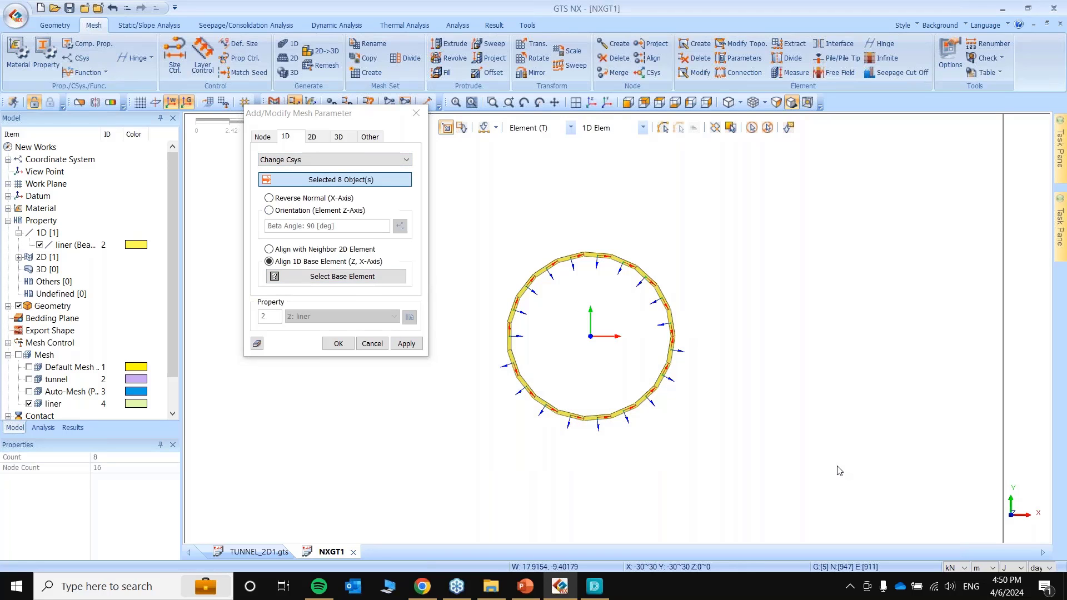
scroll(519, 452, "up", 1)
left_click_drag(458, 300, 914, 518)
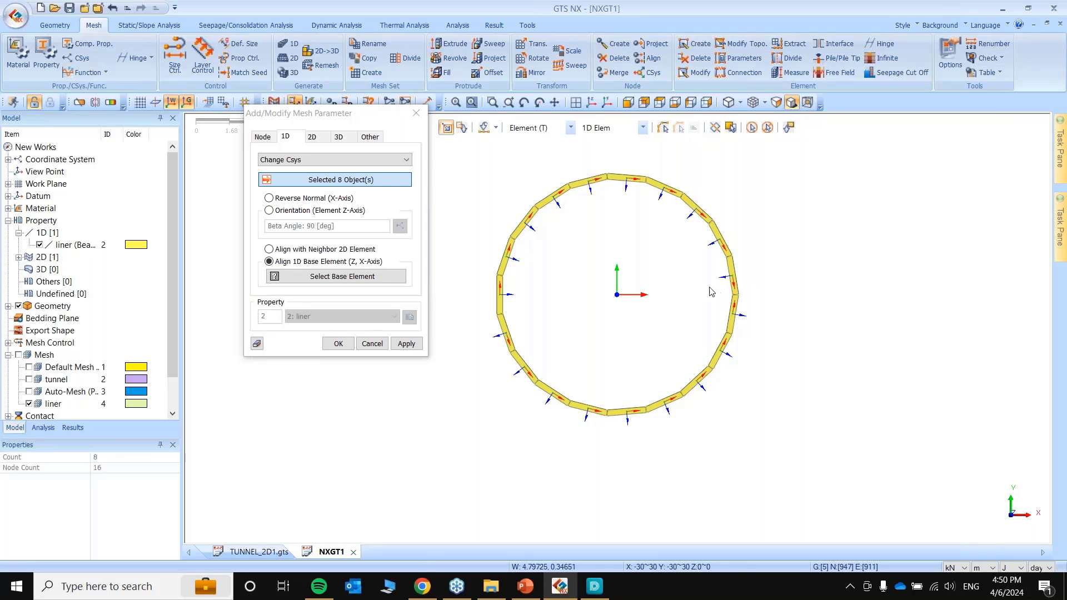
left_click_drag(706, 286, 860, 446)
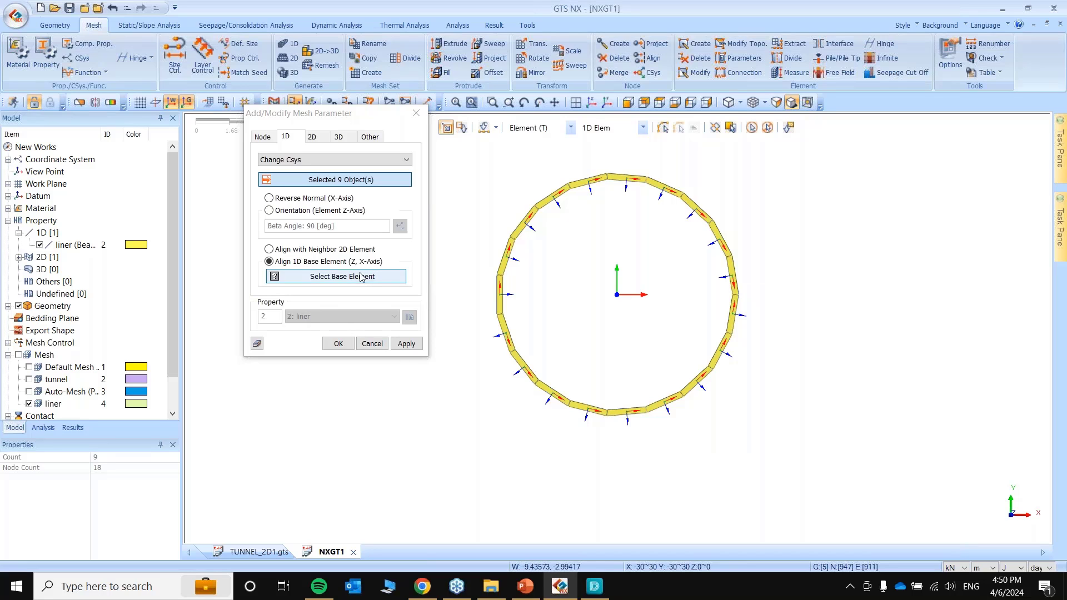
left_click(268, 198)
left_click(336, 344)
Show all mesh sets again and hide the element coordinate systems.
scroll(475, 393, "down", 2)
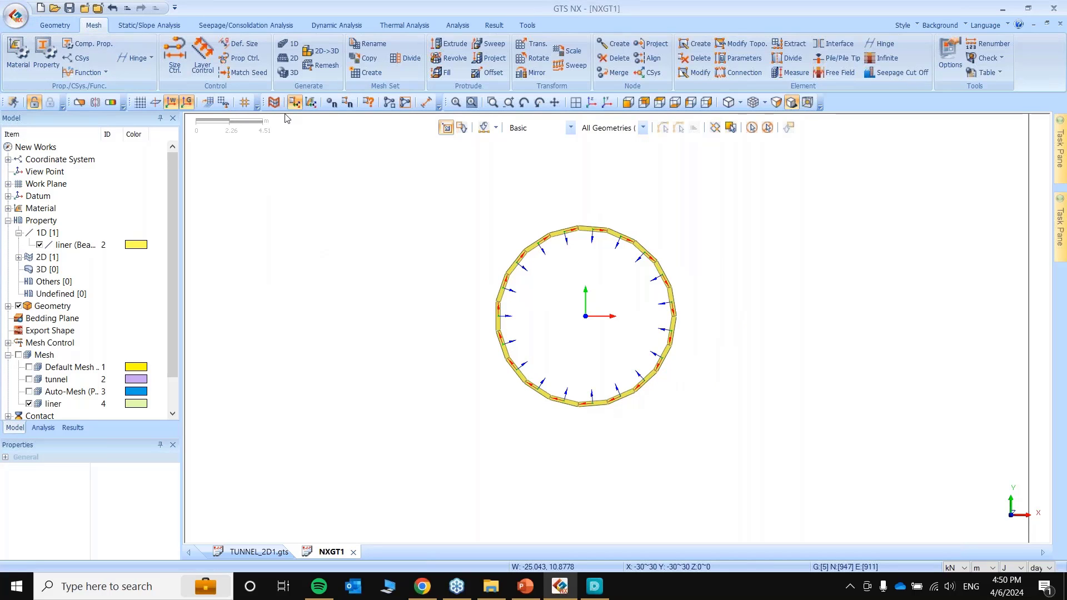
left_click(18, 355)
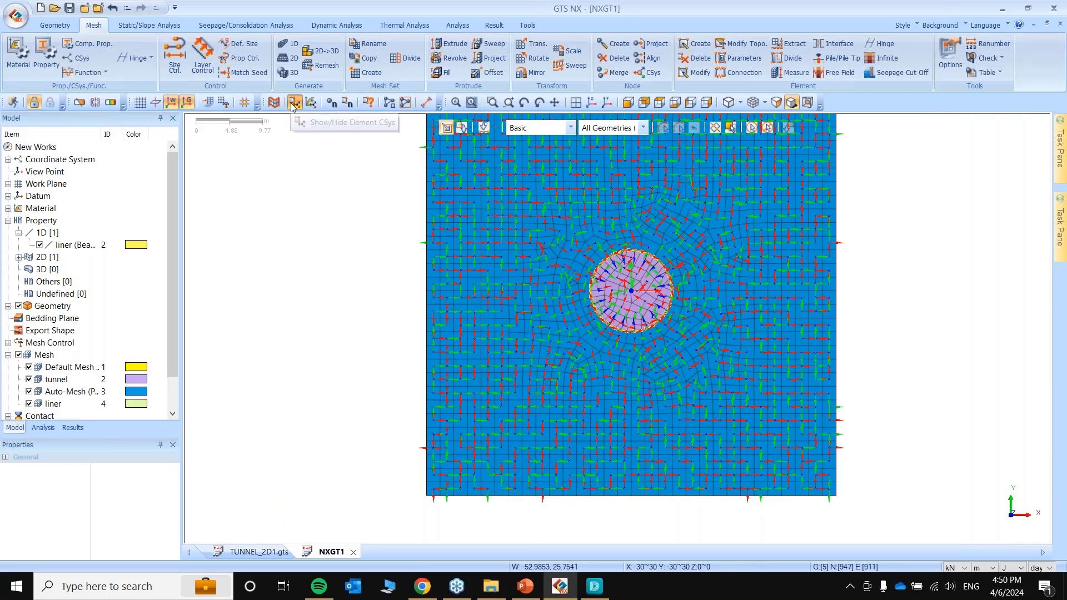
left_click(294, 103)
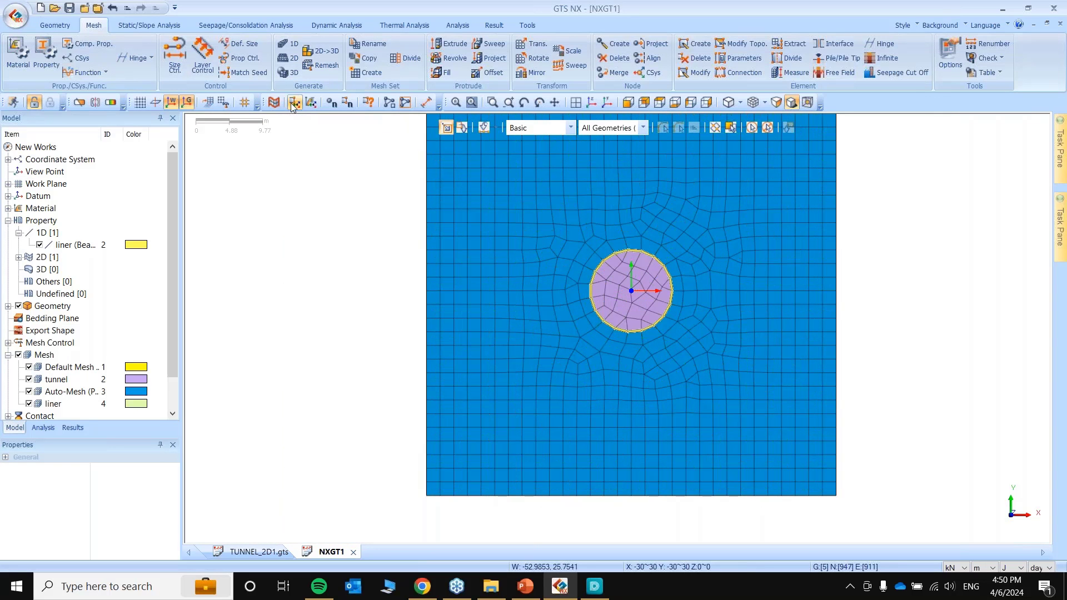
Apply automatic ground constraints considering all mesh sets, assigned to a boundary set named ground.
scroll(579, 271, "down", 5)
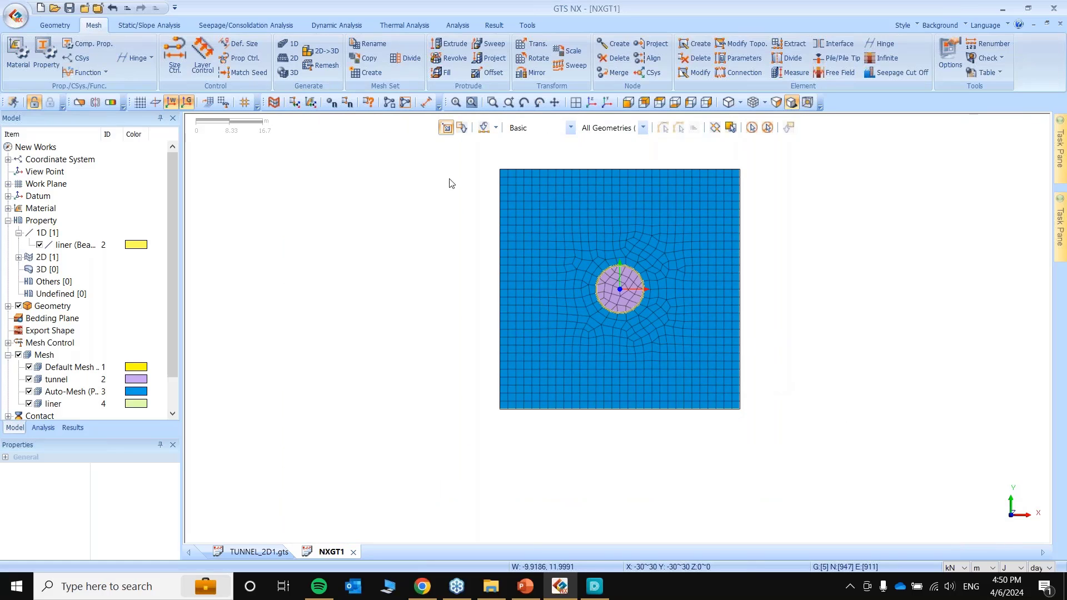
left_click(135, 26)
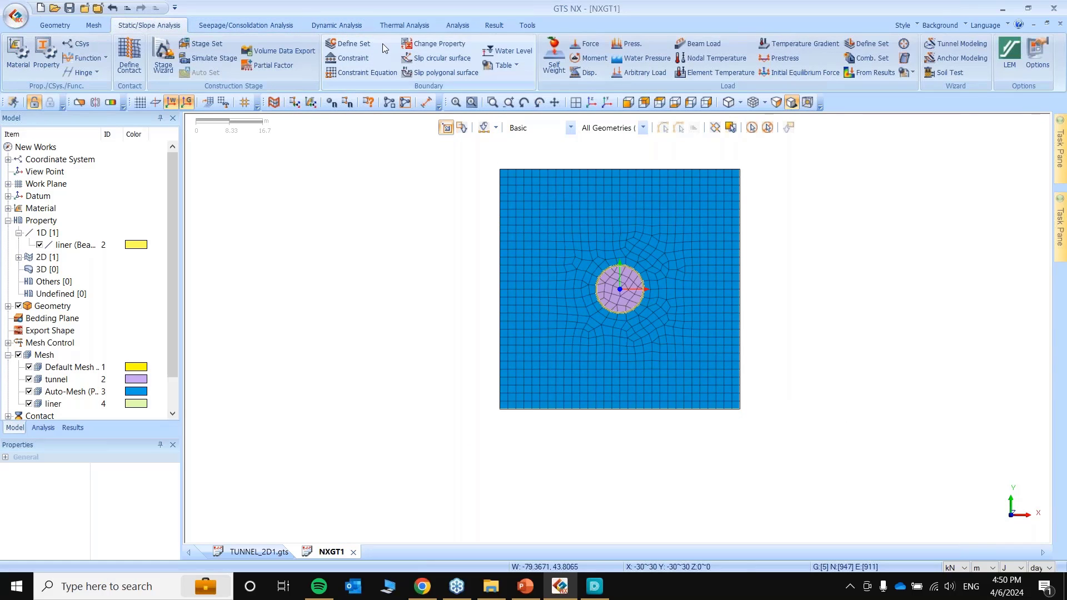
left_click(359, 58)
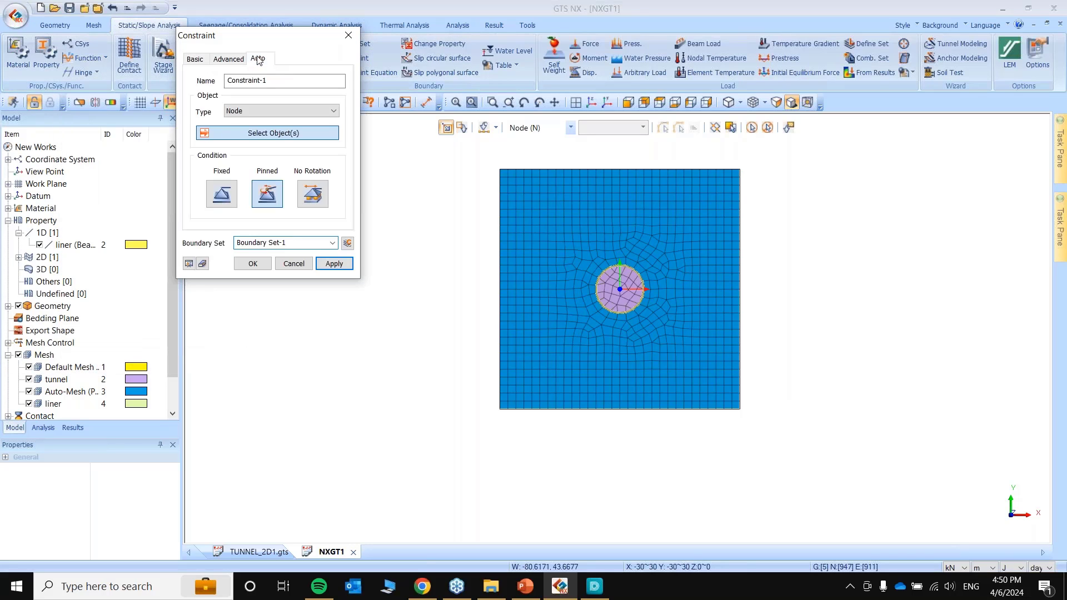
left_click(259, 59)
left_click(298, 156)
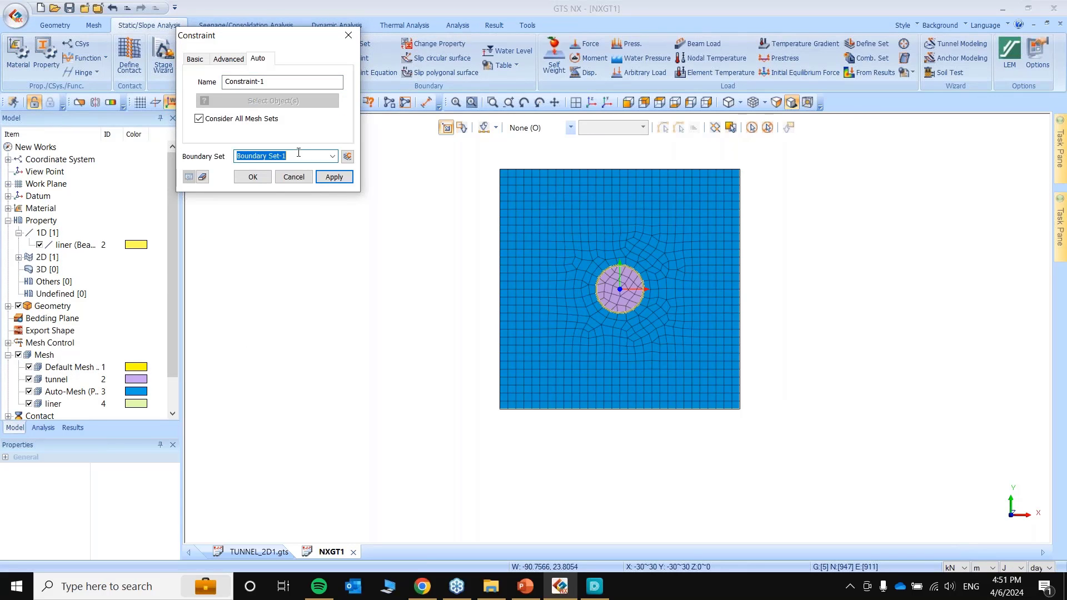
type("ground")
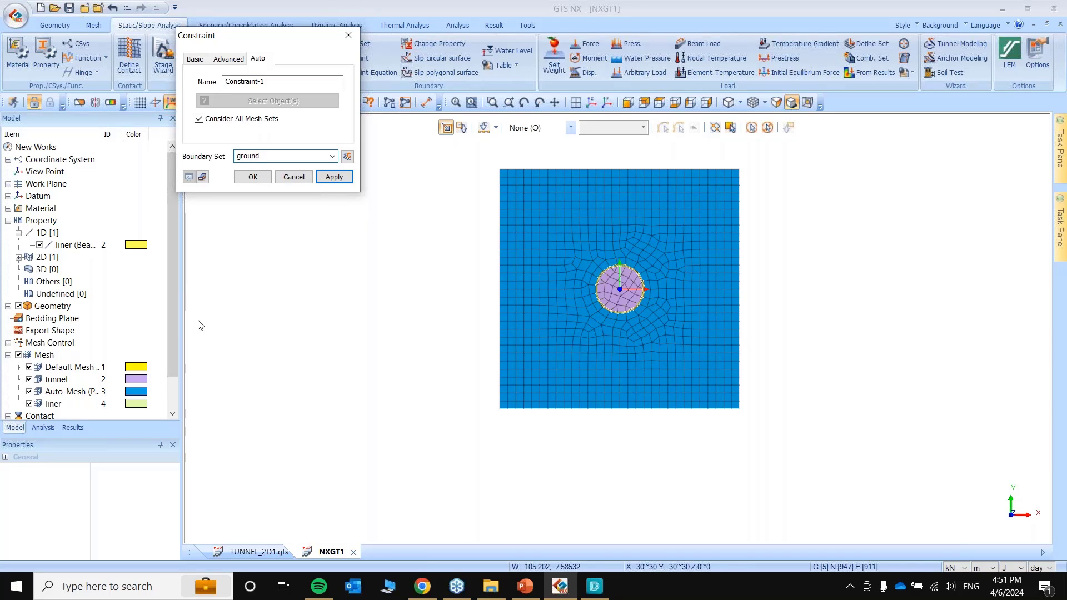
left_click(256, 183)
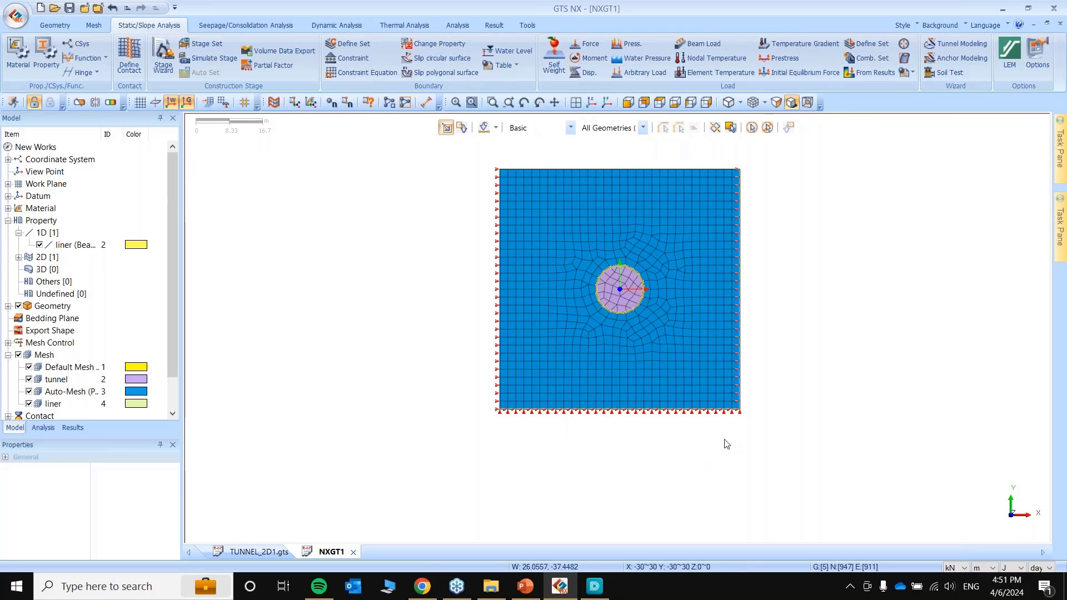
Add a self-weight load with a Gy component of -1 in a load set named sw.
scroll(724, 442, "down", 1)
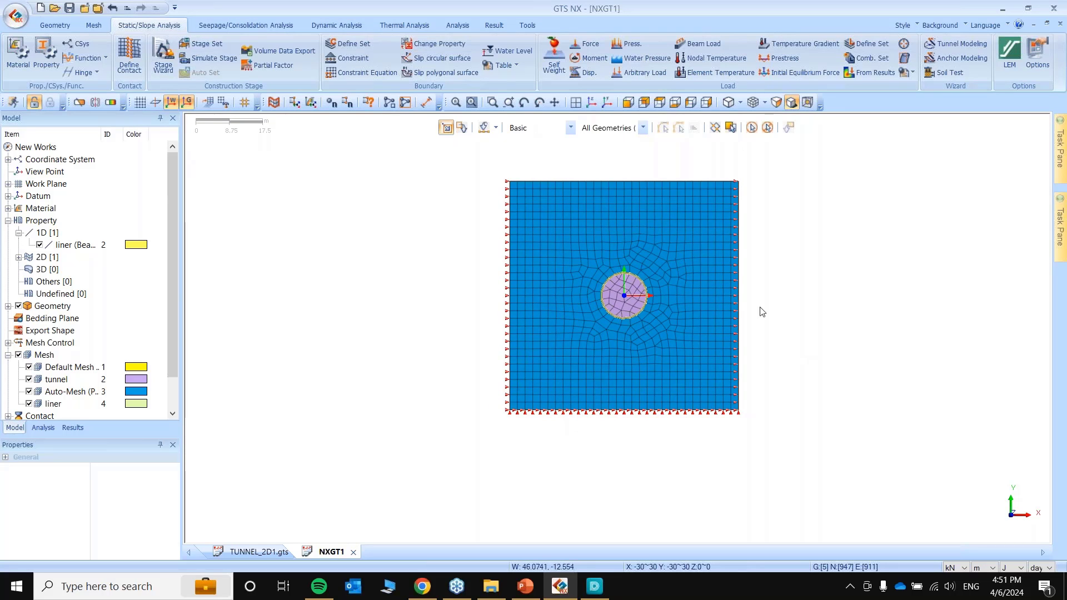
scroll(752, 161, "up", 1)
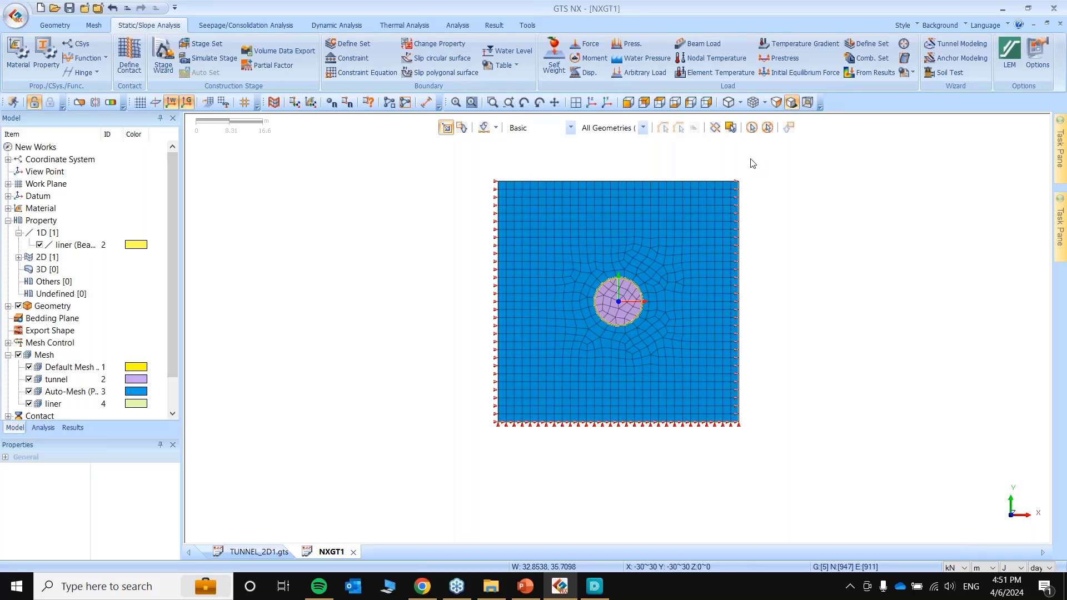
scroll(778, 283, "down", 1)
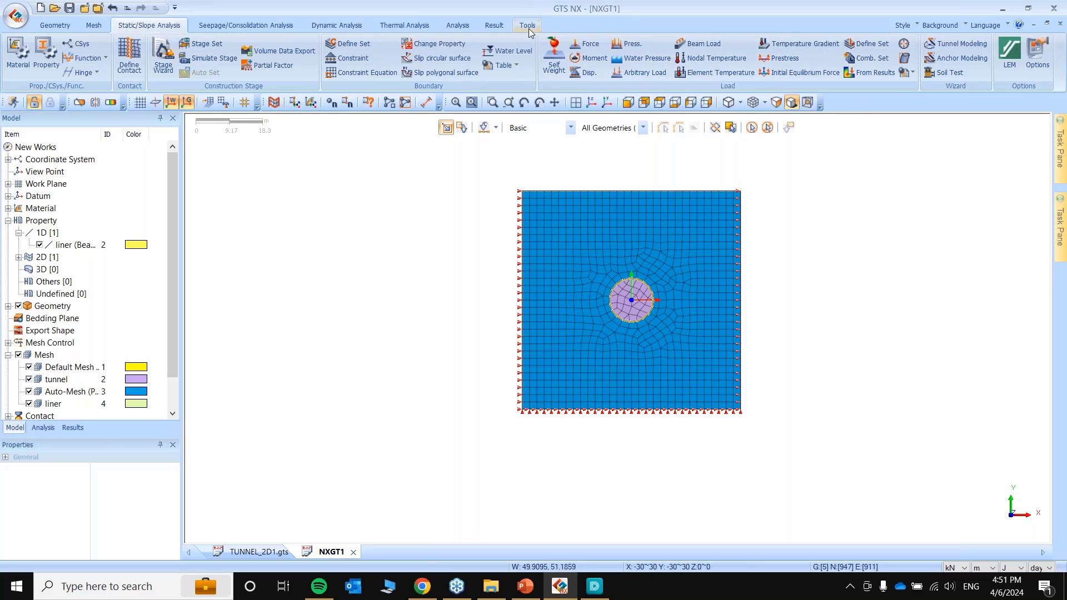
left_click(556, 58)
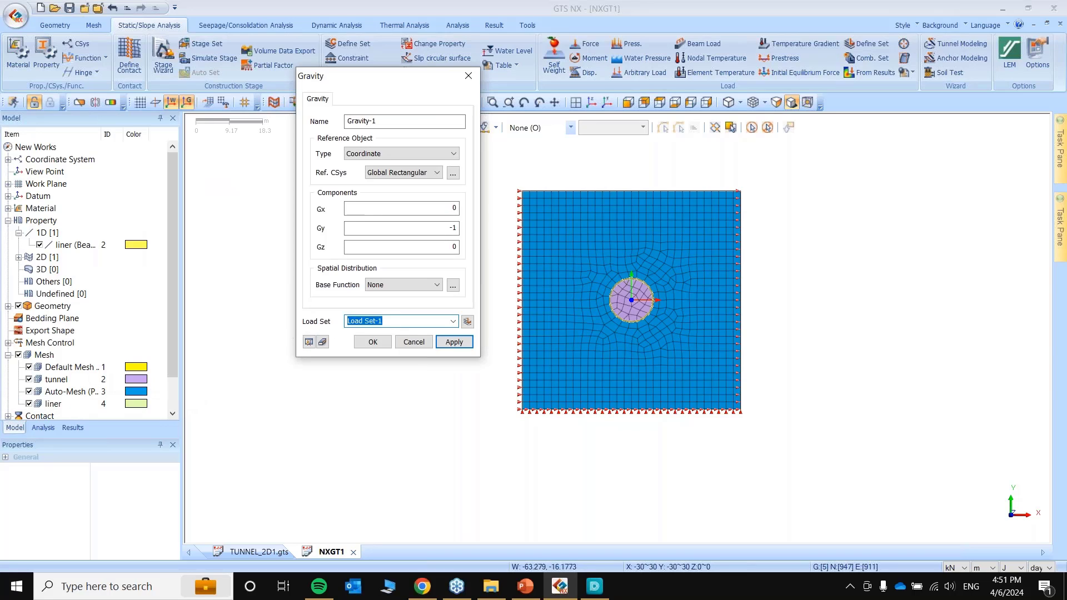
type("sw")
left_click(387, 339)
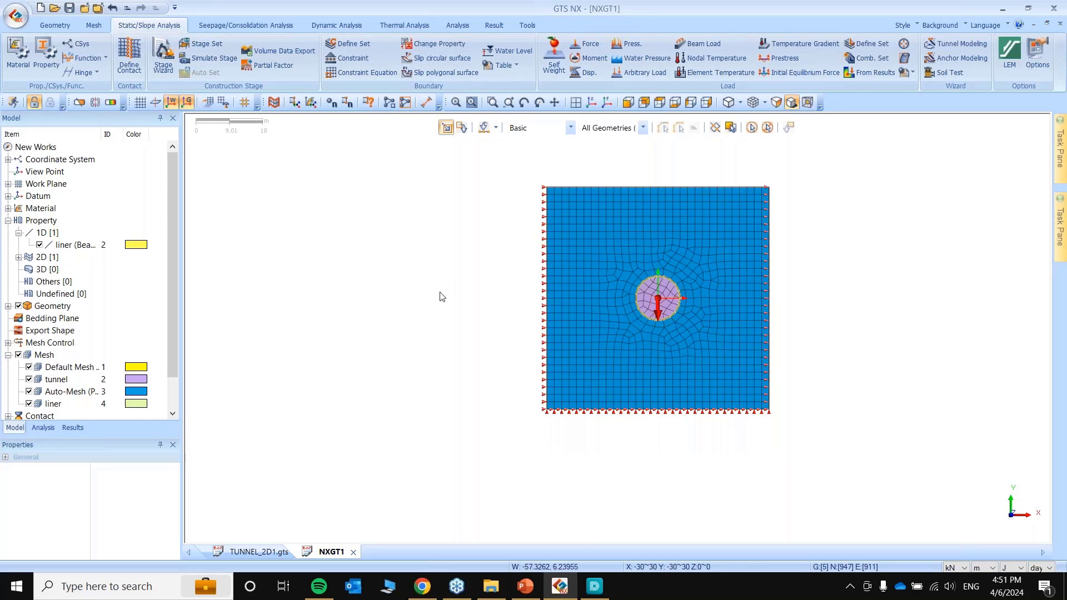
Start a new Linear Static analysis case and activate the ground boundary set and sw load set alongside the meshes.
scroll(76, 368, "down", 1)
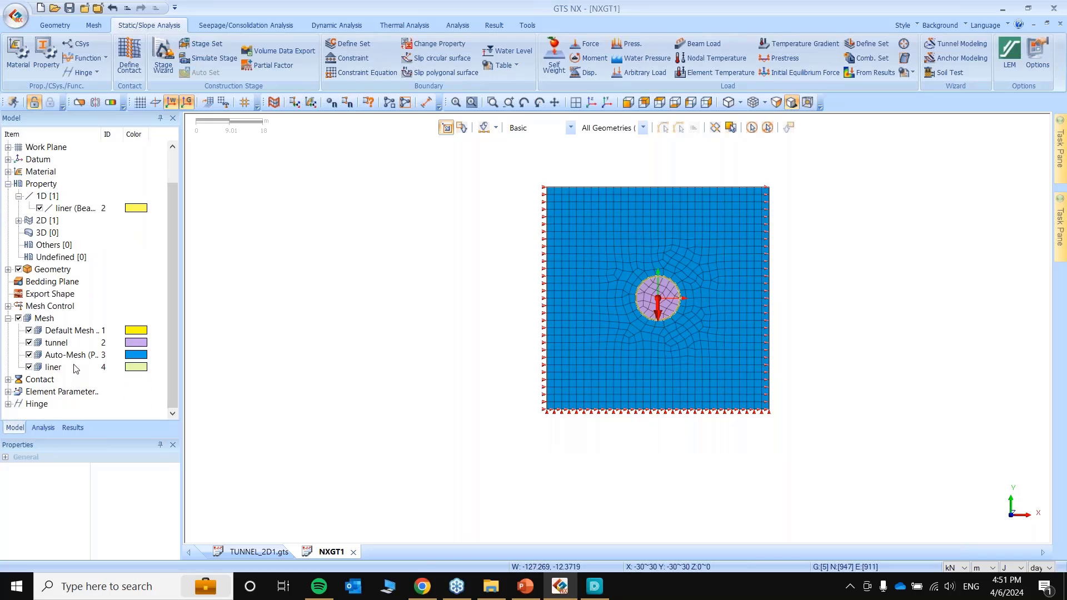
left_click(41, 428)
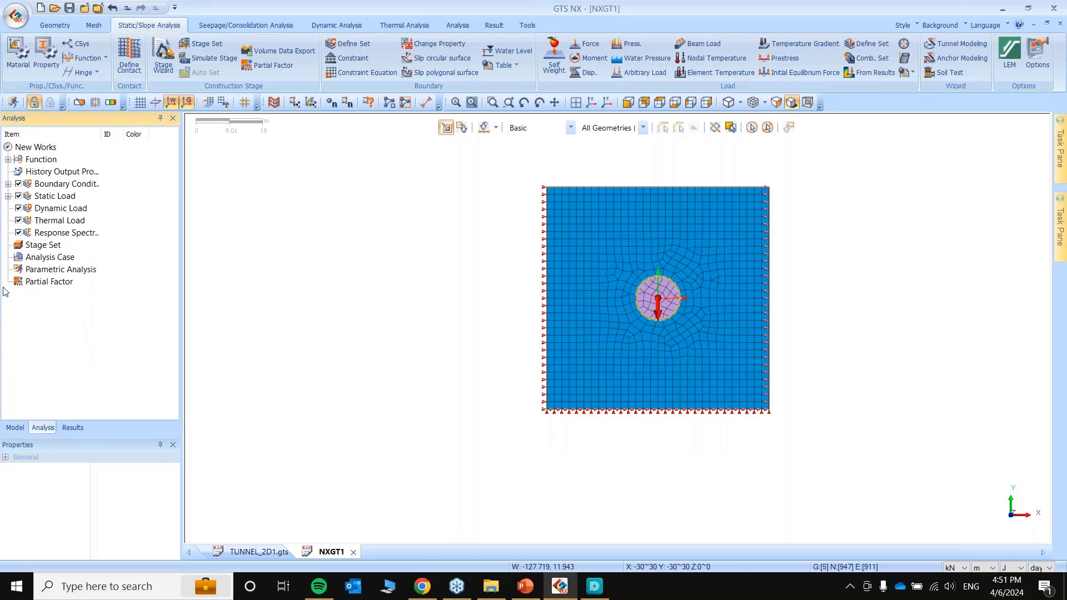
left_click(35, 258)
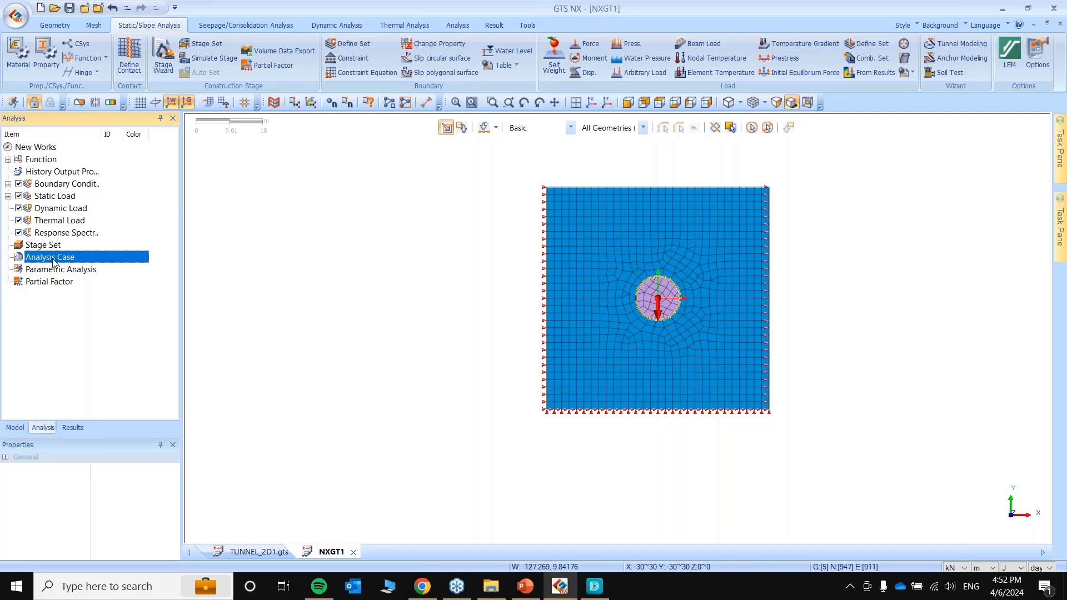
right_click(53, 260)
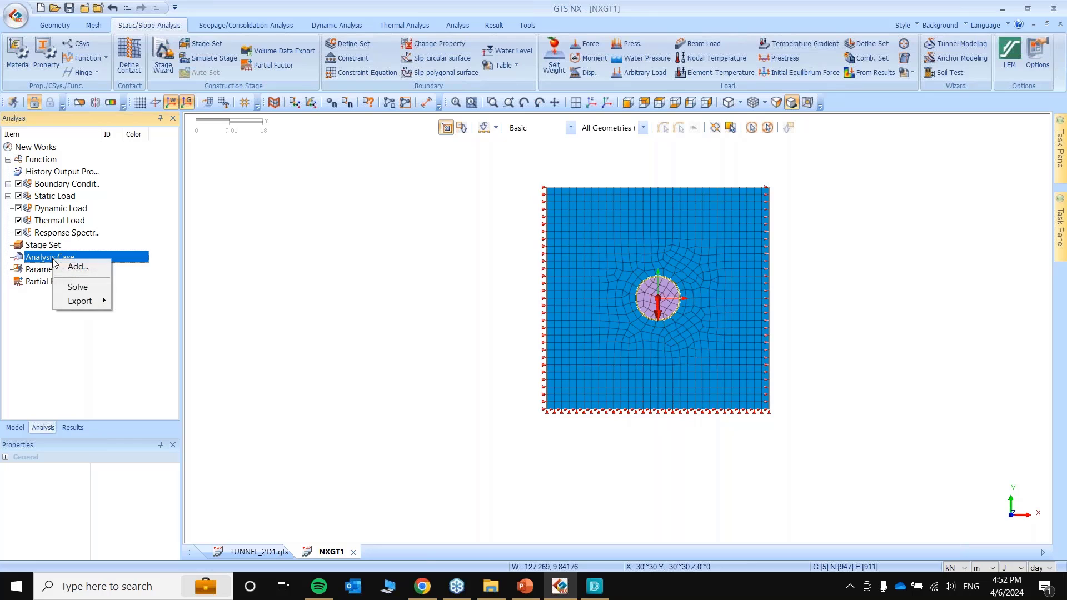
left_click(92, 266)
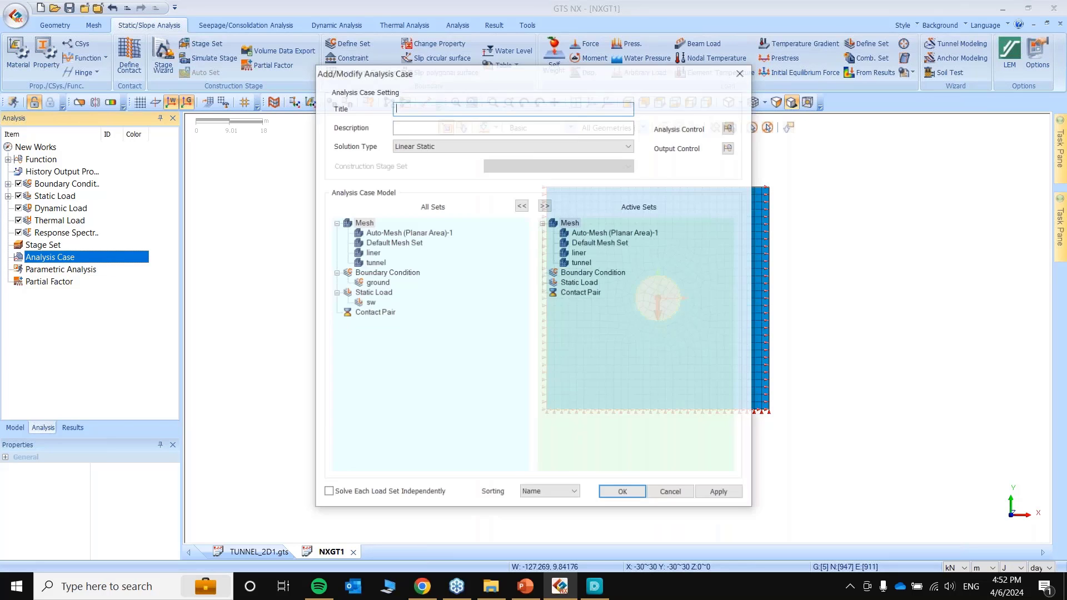
left_click_drag(697, 77, 480, 58)
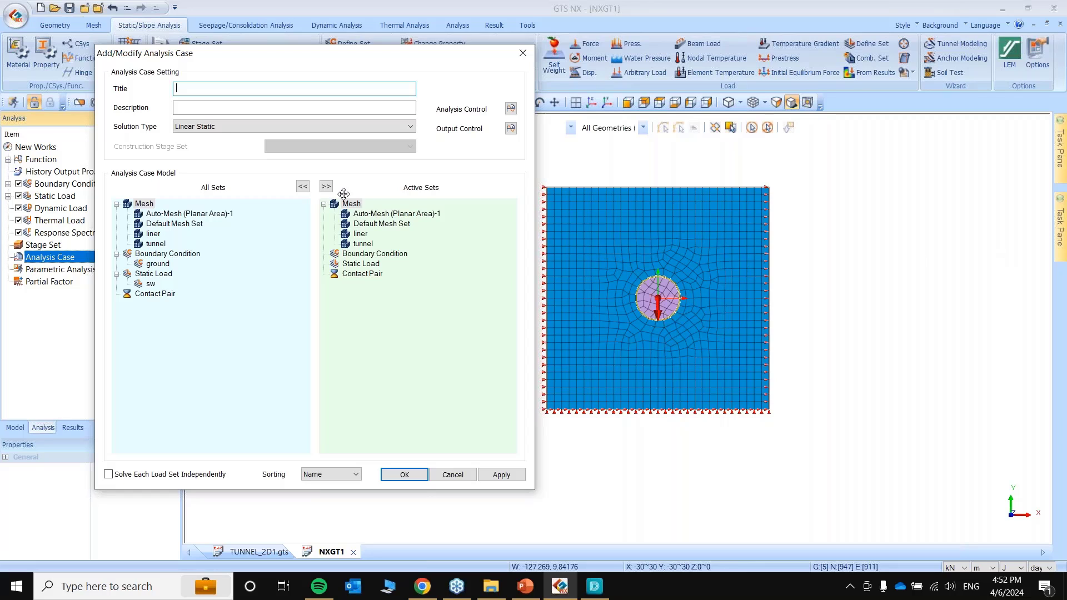
left_click(326, 187)
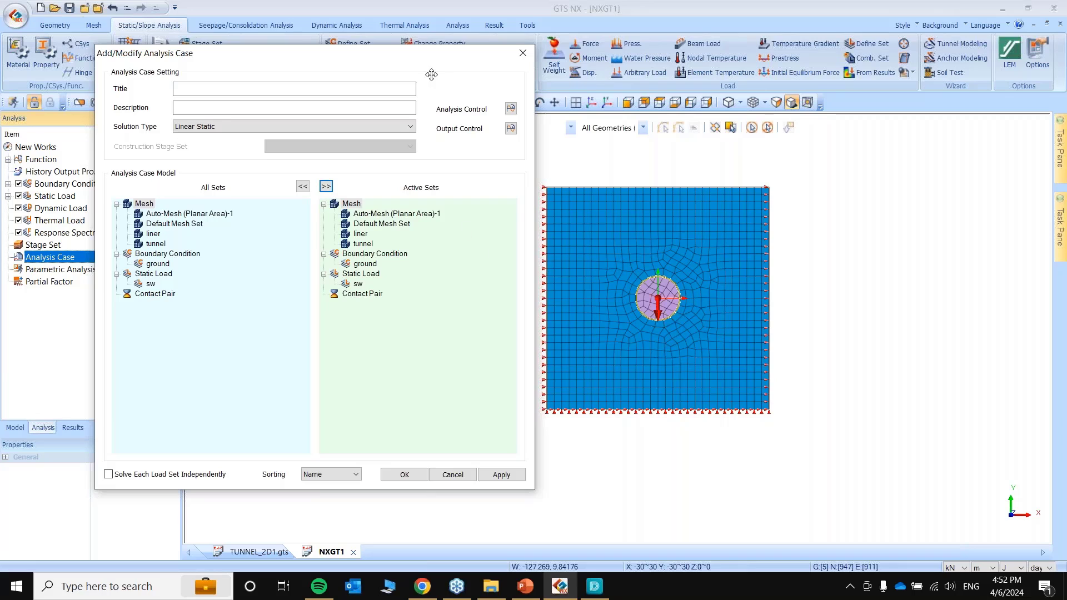
left_click_drag(444, 54, 438, 65)
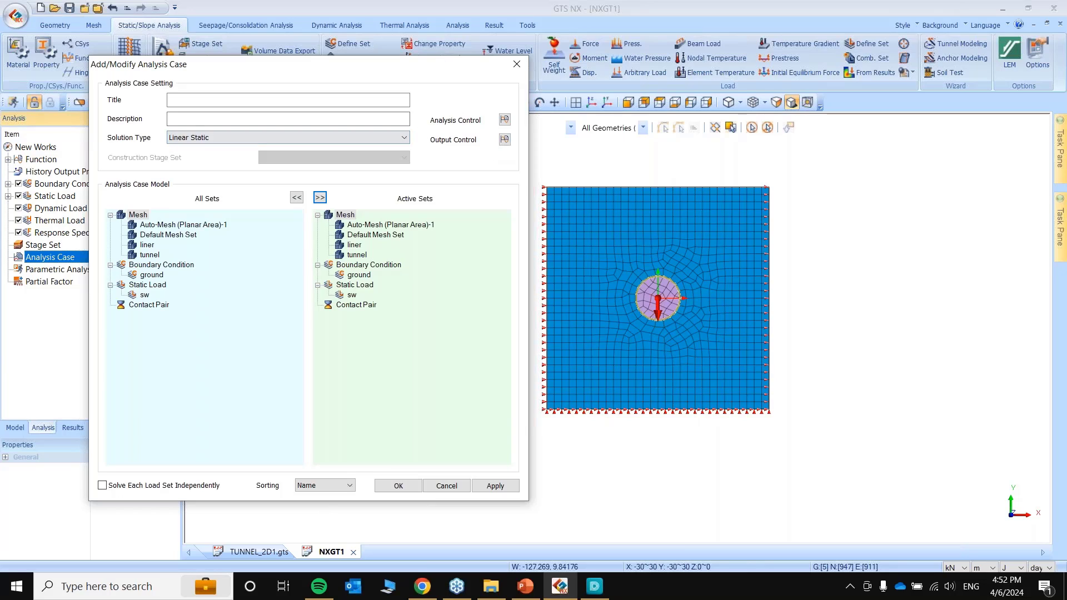
Include strain in the case's element result output and save the linear case with the title 1122.
left_click(504, 139)
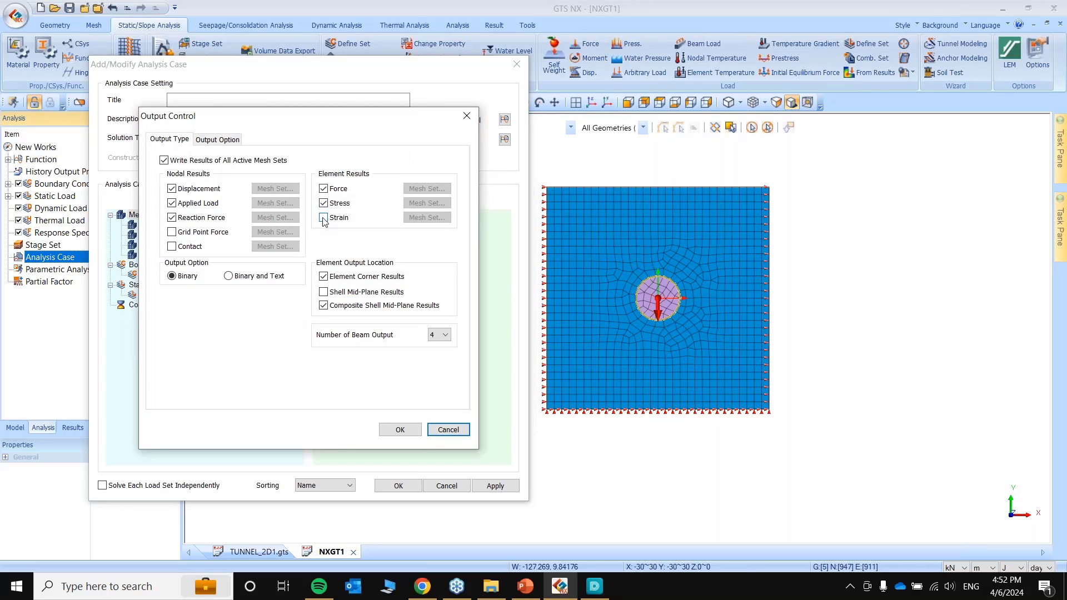
left_click(323, 218)
left_click(399, 430)
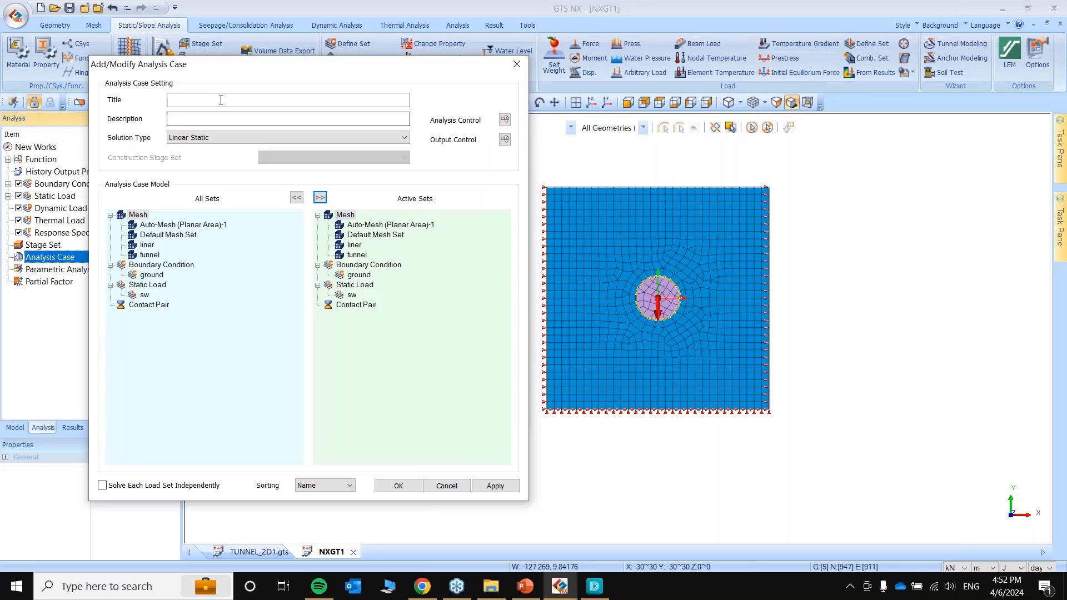
left_click(220, 100)
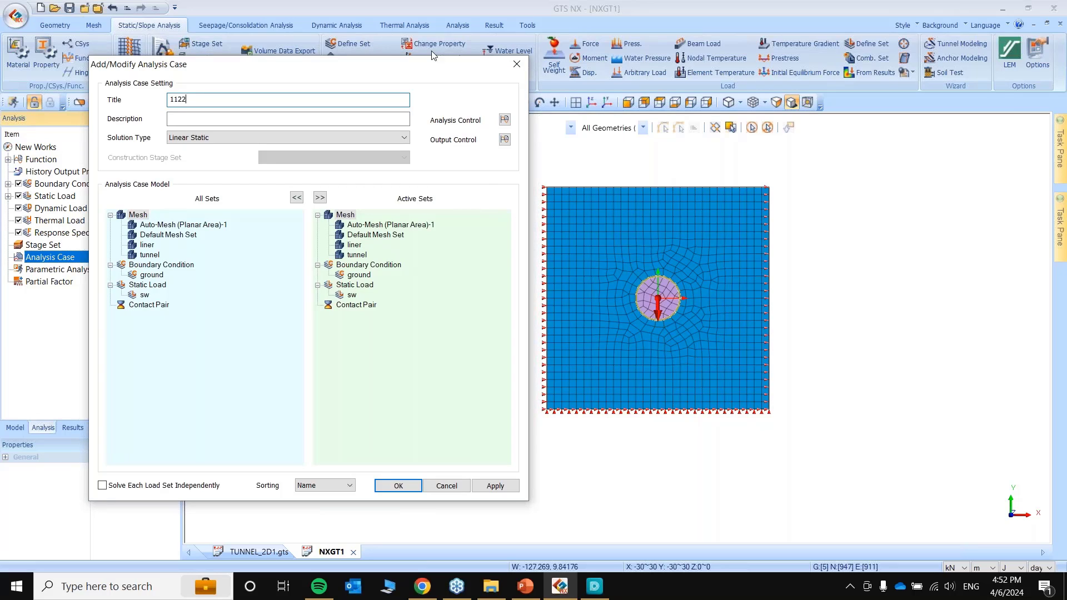
left_click_drag(427, 83, 405, 64)
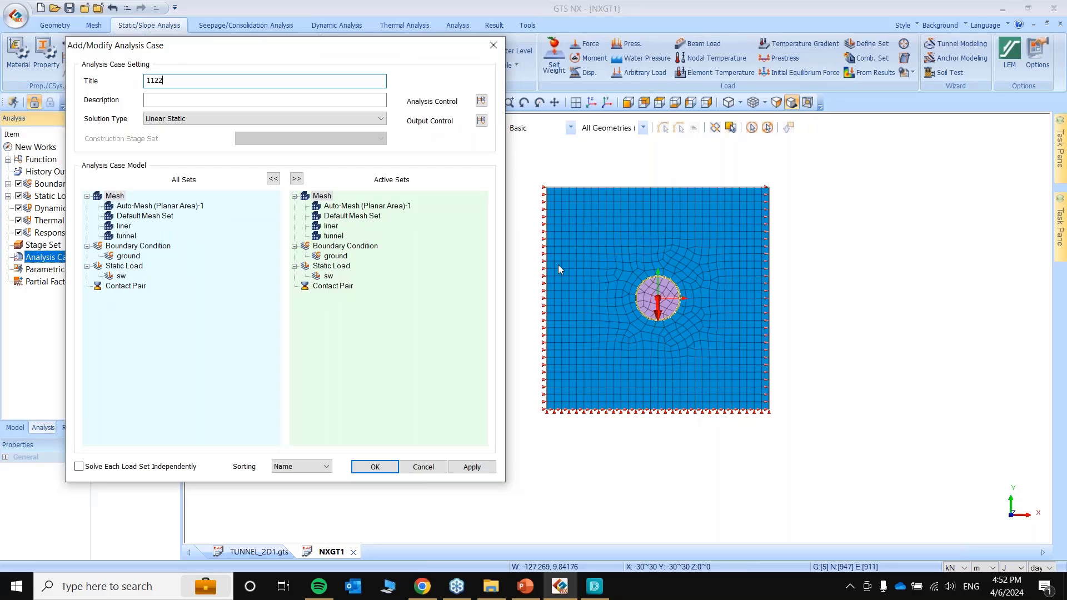
left_click(472, 468)
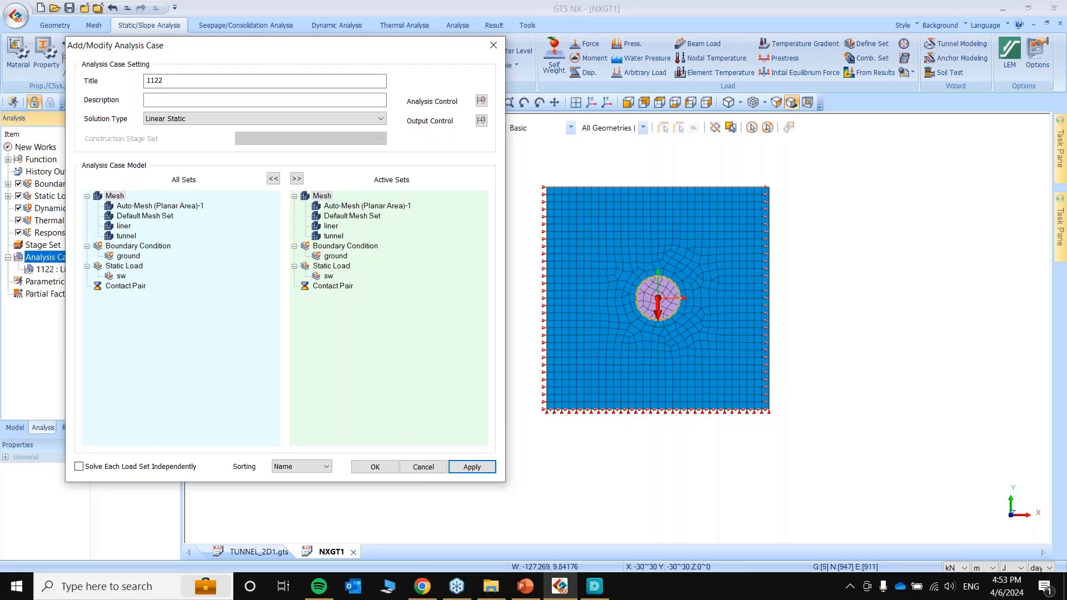
Create a second analysis case titled 1123 with the Nonlinear Static solution type and the same active sets.
left_click(207, 126)
left_click(178, 135)
left_click(481, 120)
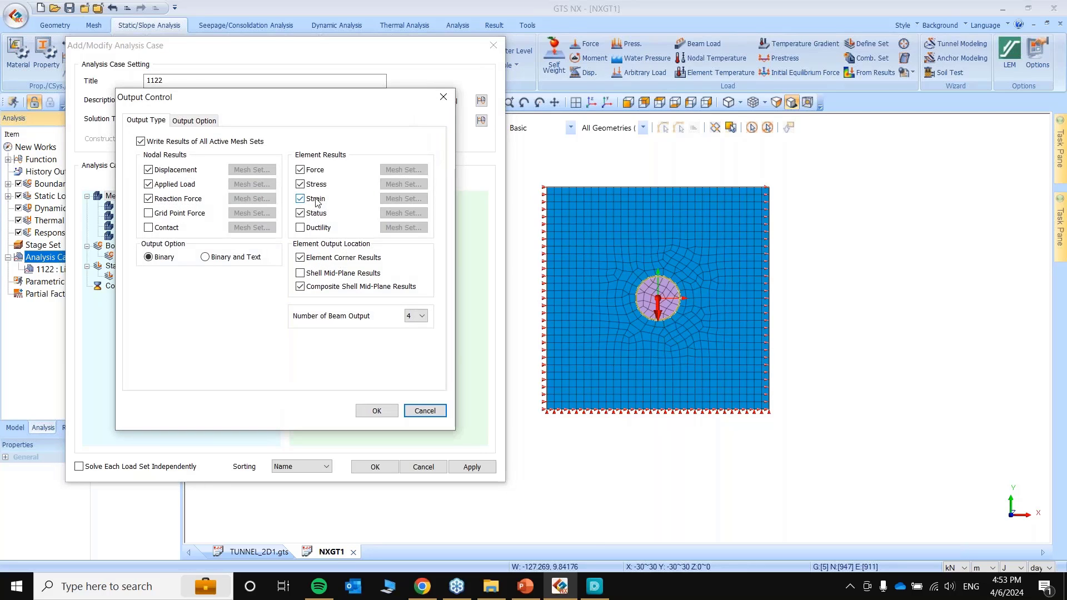
left_click(377, 411)
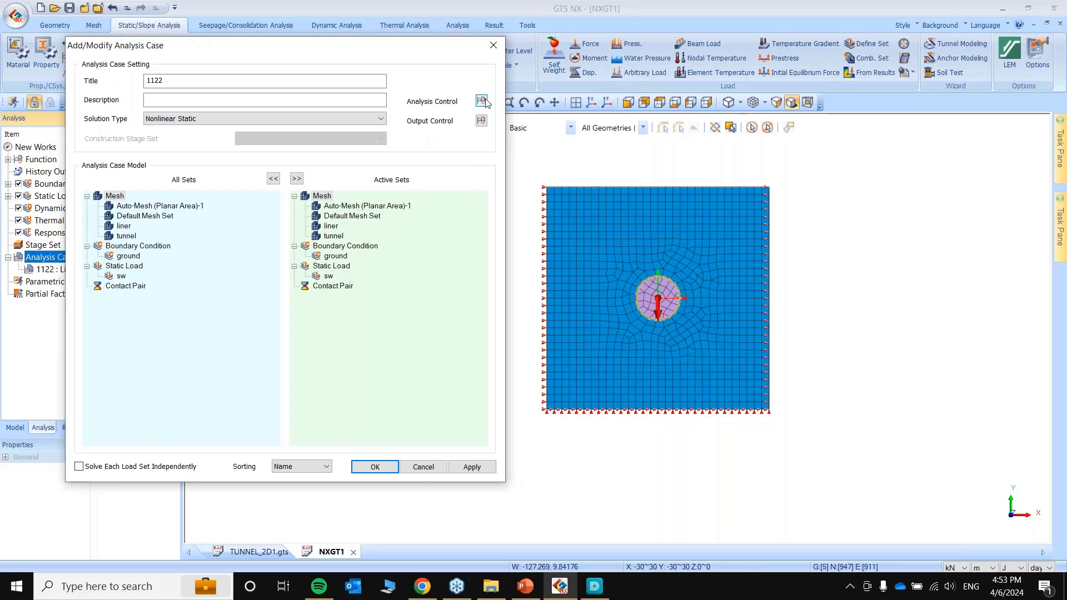
left_click(186, 82)
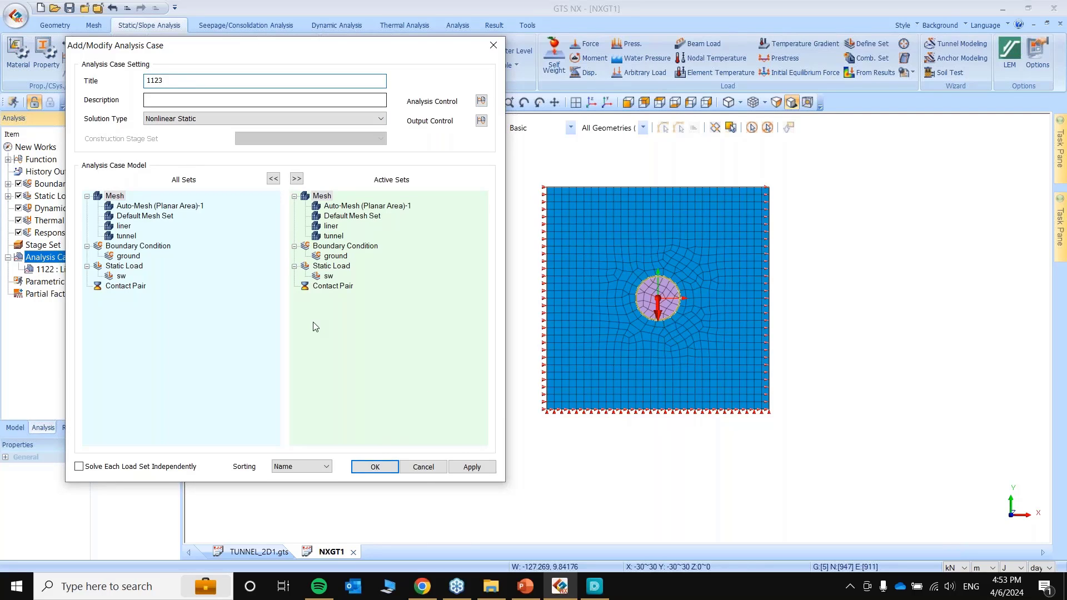
left_click(375, 473)
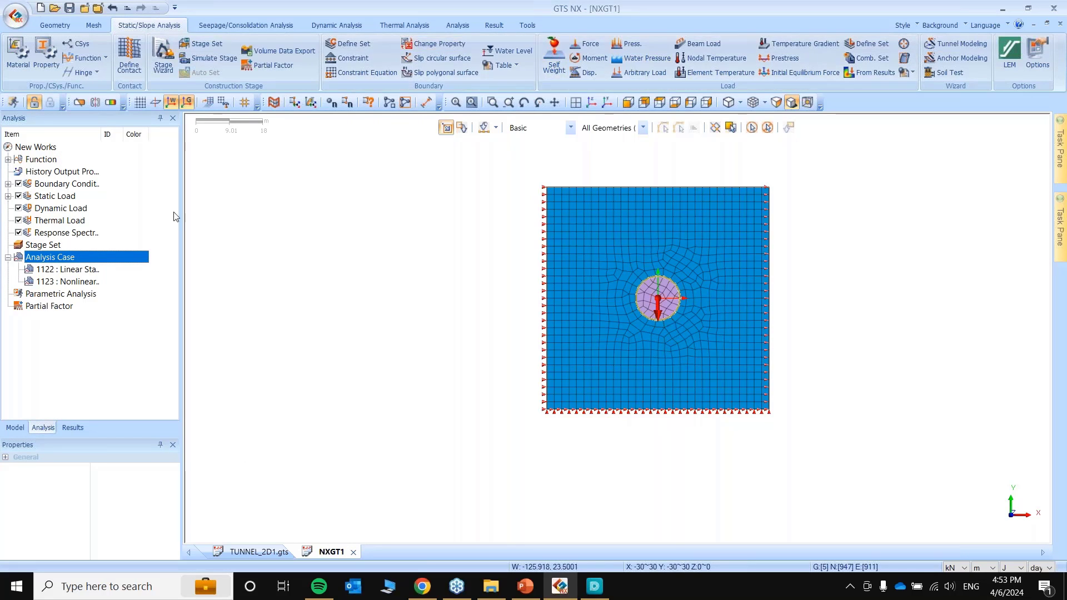
Run the solver for both analysis cases, 1122 and 1123.
left_click_drag(180, 215, 157, 215)
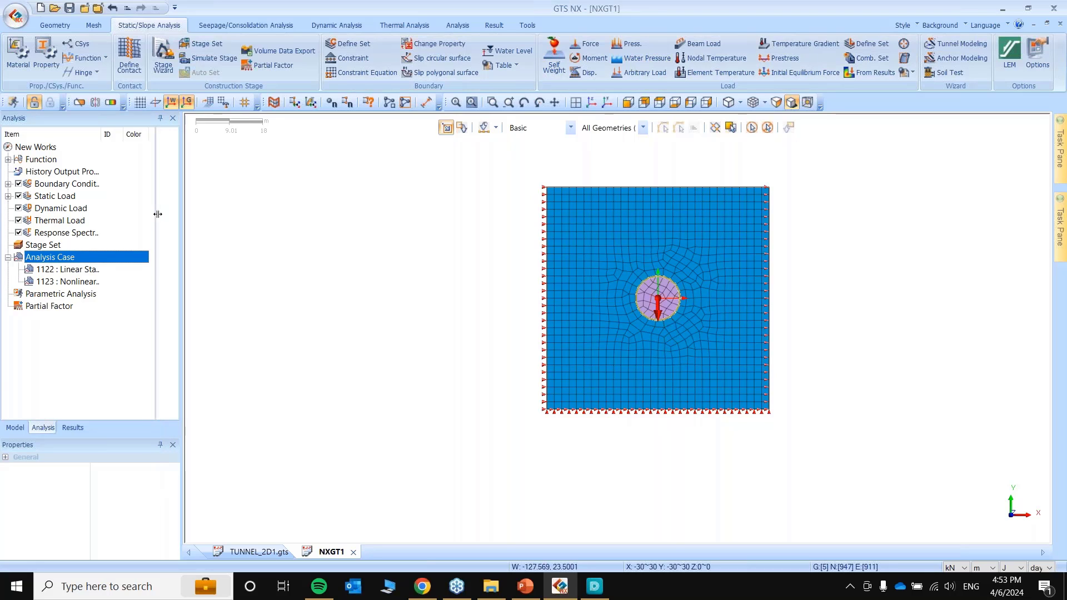
left_click(14, 103)
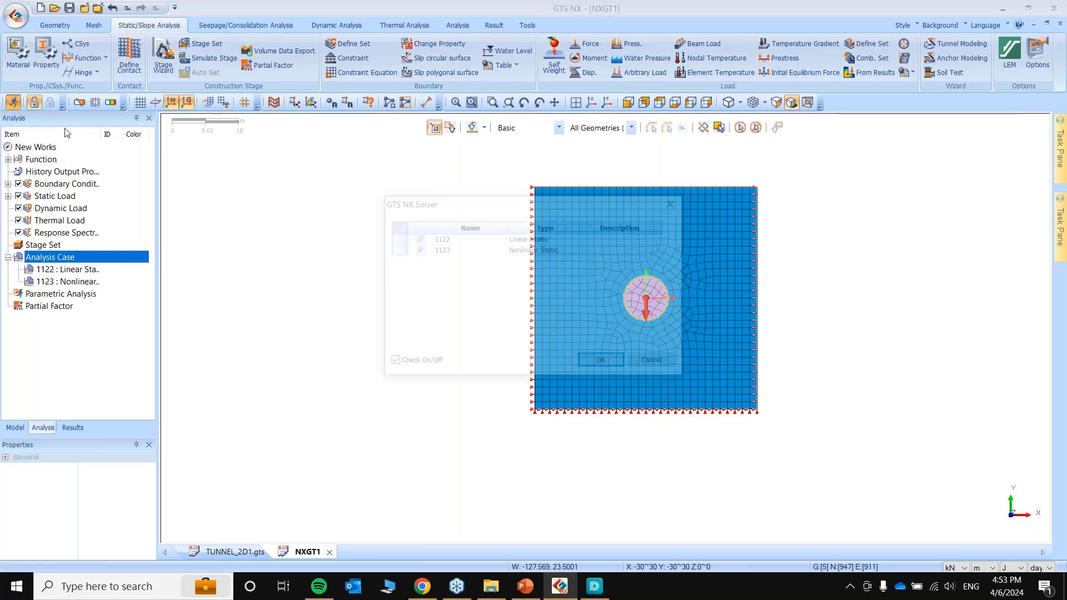
left_click_drag(492, 194, 380, 131)
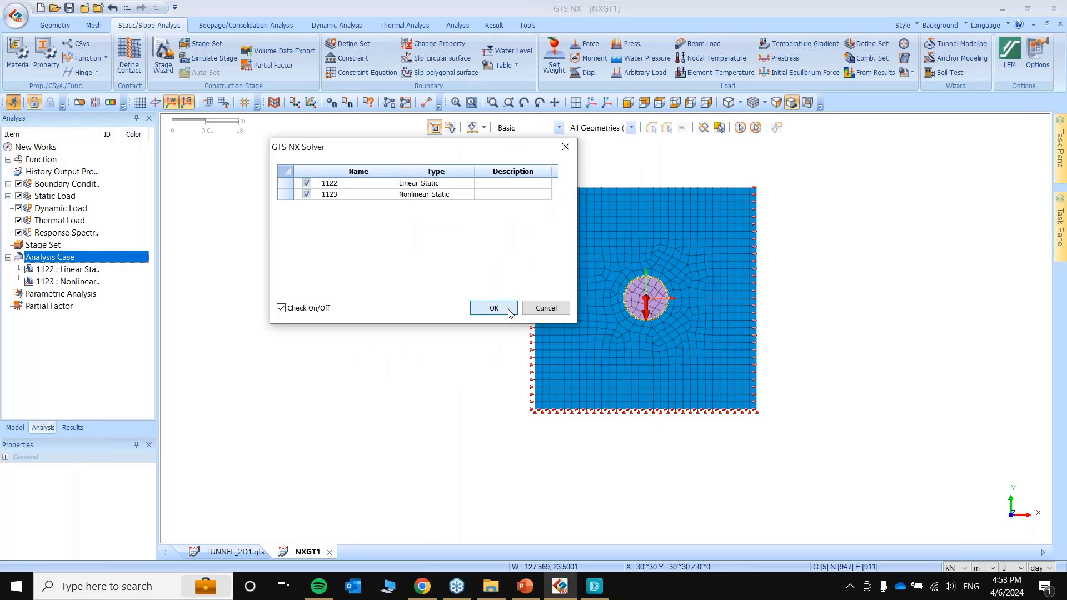
left_click(493, 308)
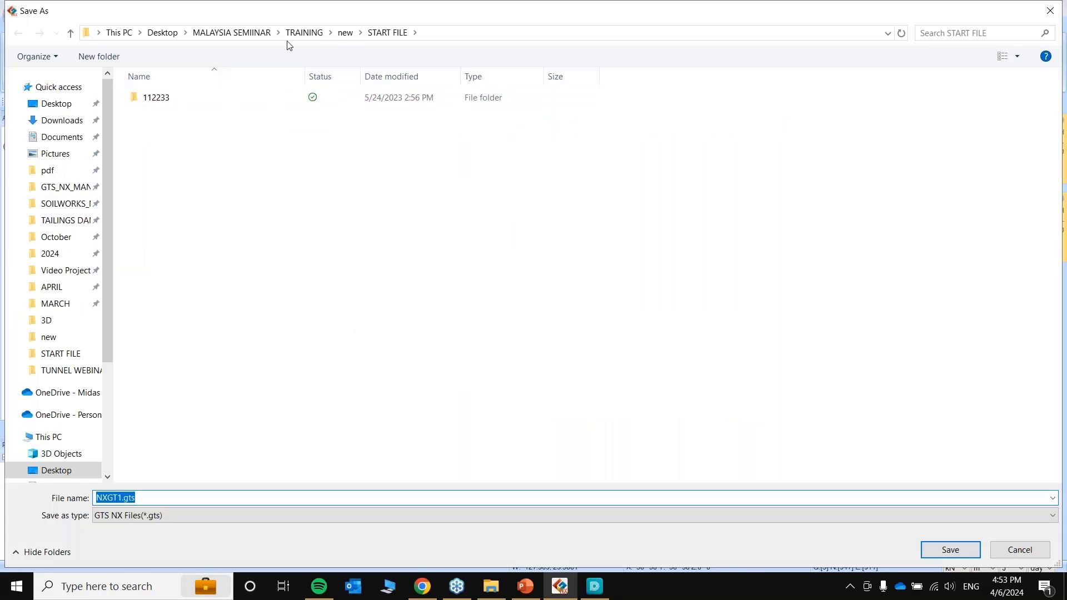
Save the model as NXGT1.gts in a new folder named 1122 inside the TRAINING\new directory.
left_click(345, 35)
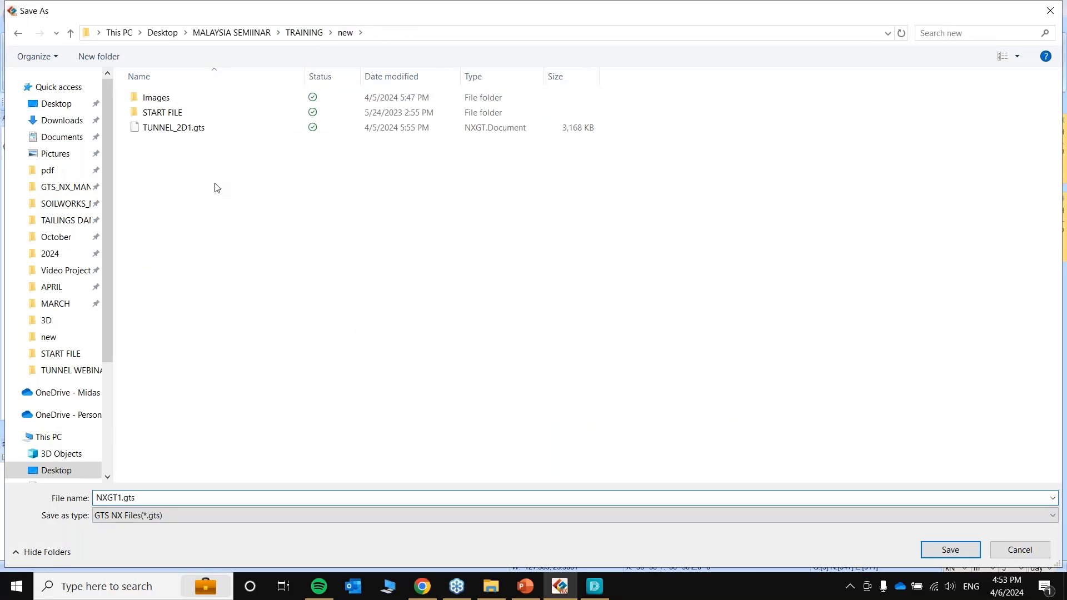
right_click(217, 187)
mouse_move(377, 414)
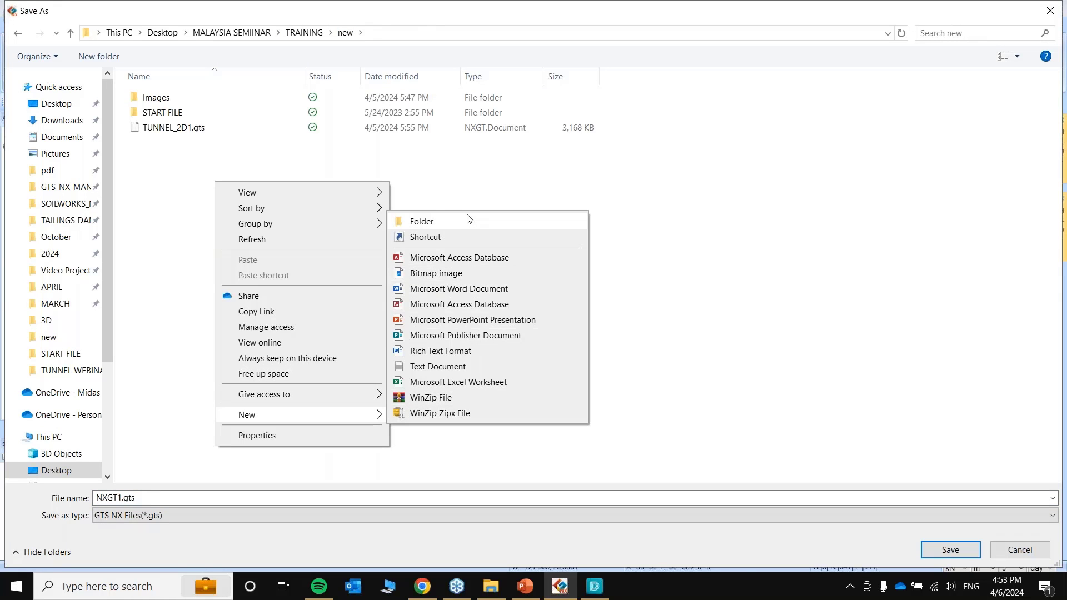
left_click(469, 219)
type("112")
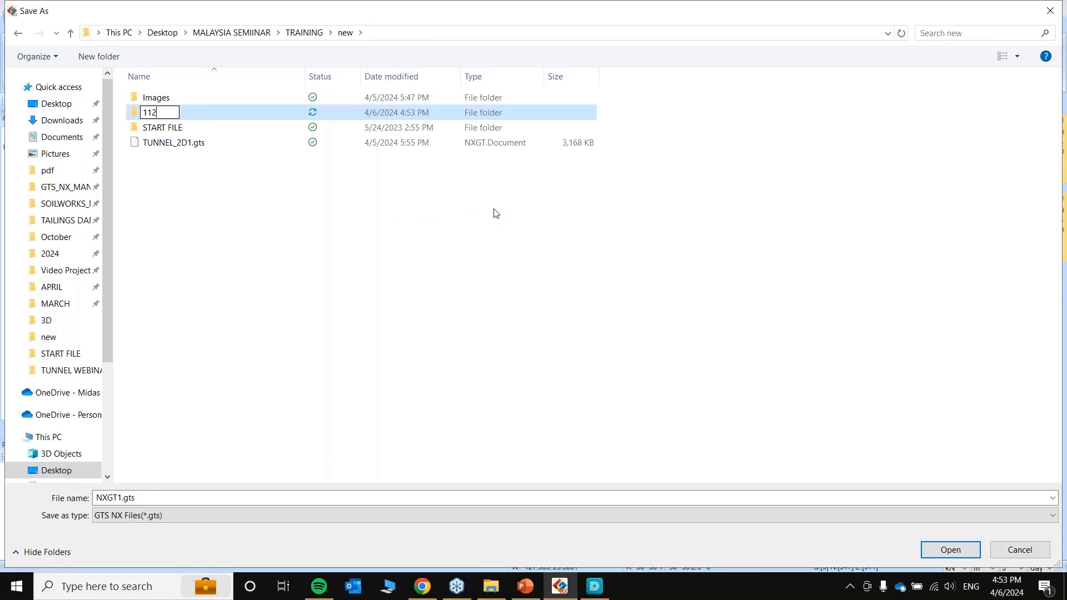
type("2")
key("Return")
key("Return")
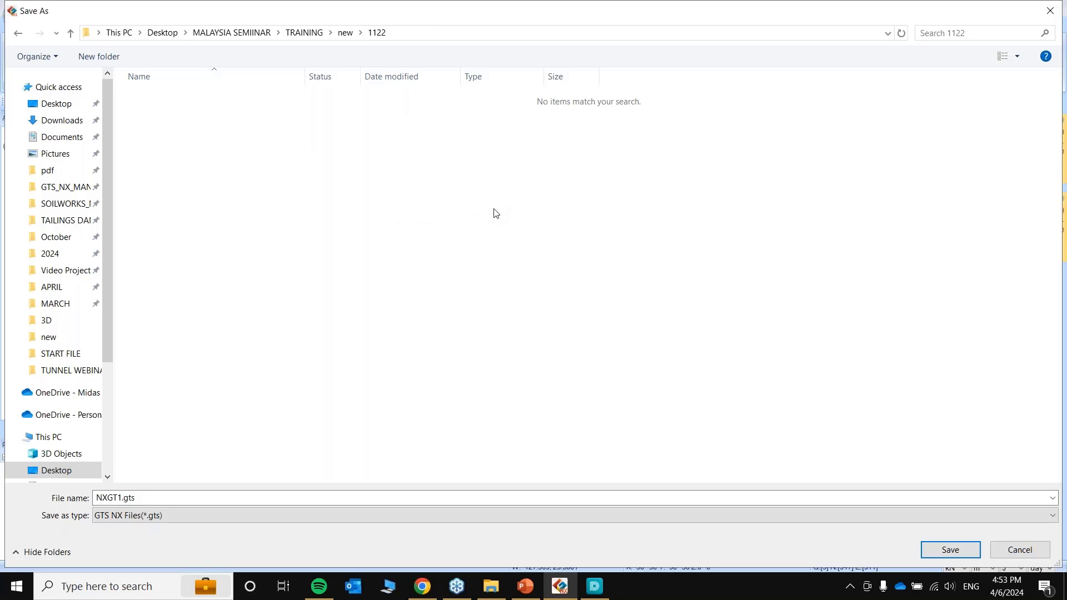
left_click(963, 551)
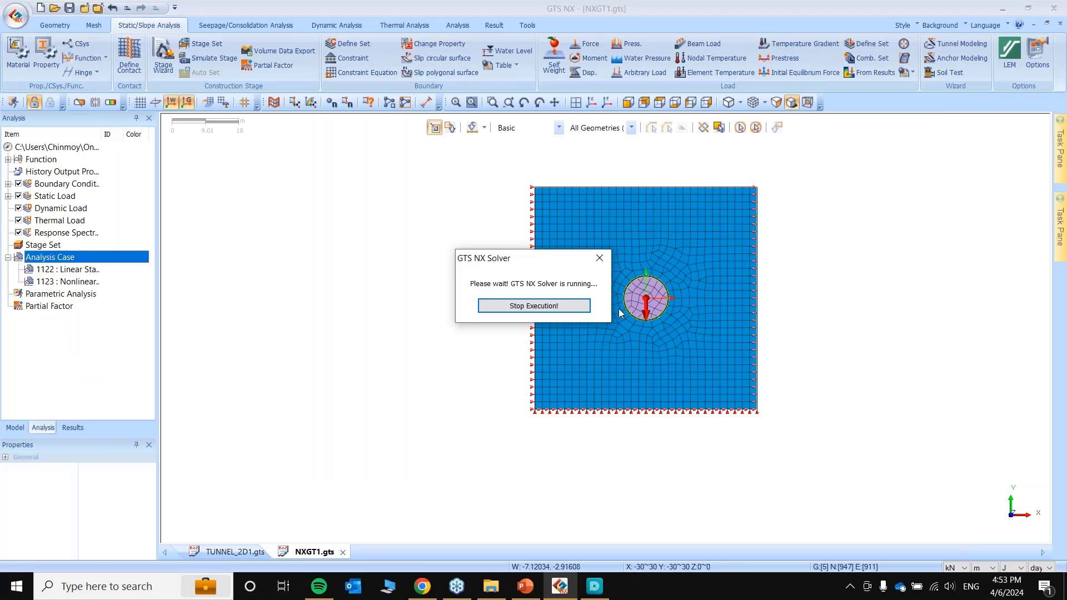
Display the total translation contour from the displacement results of linear static case 1122.
right_click(940, 102)
left_click(979, 272)
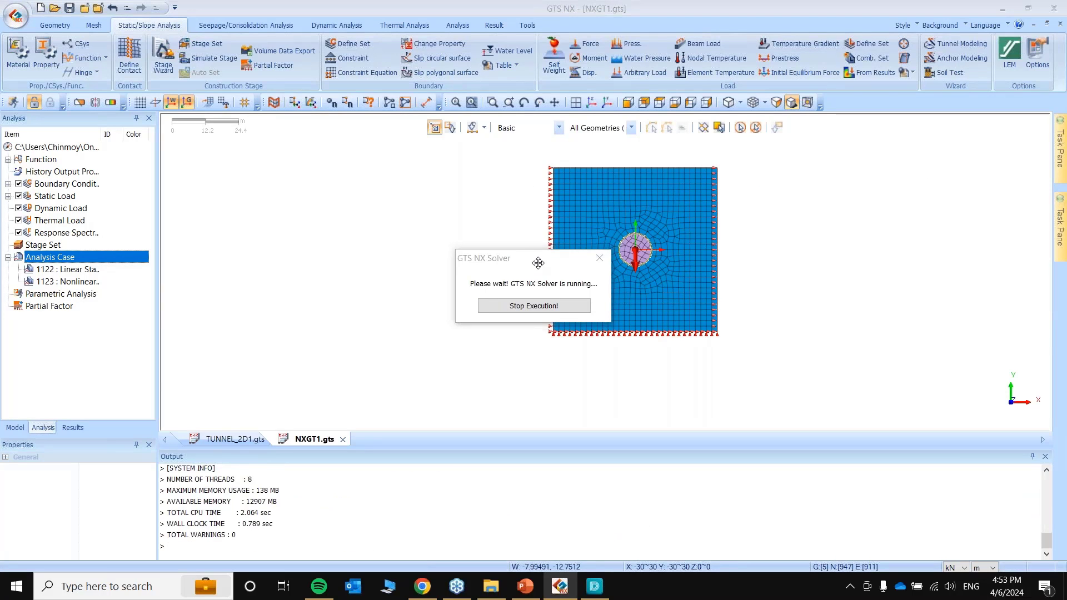
left_click_drag(537, 263, 364, 241)
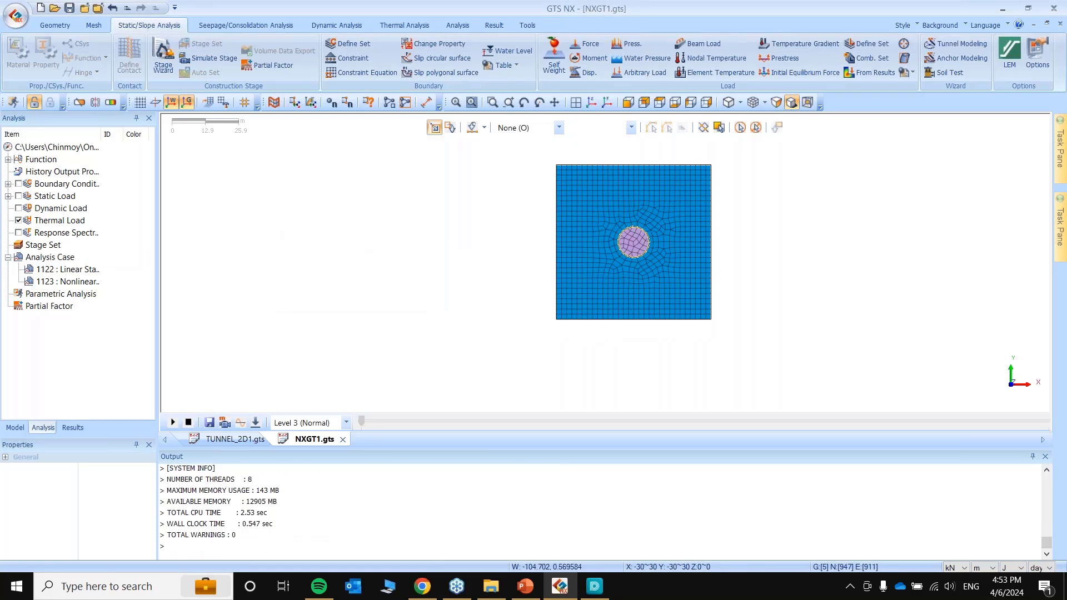
left_click_drag(635, 449, 634, 484)
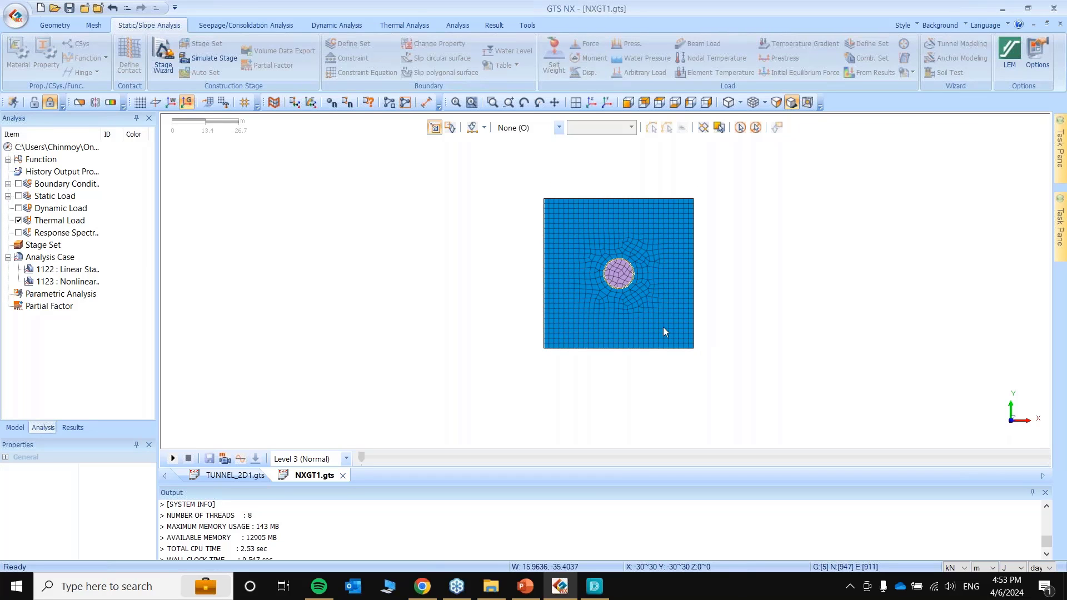
scroll(672, 209, "up", 1)
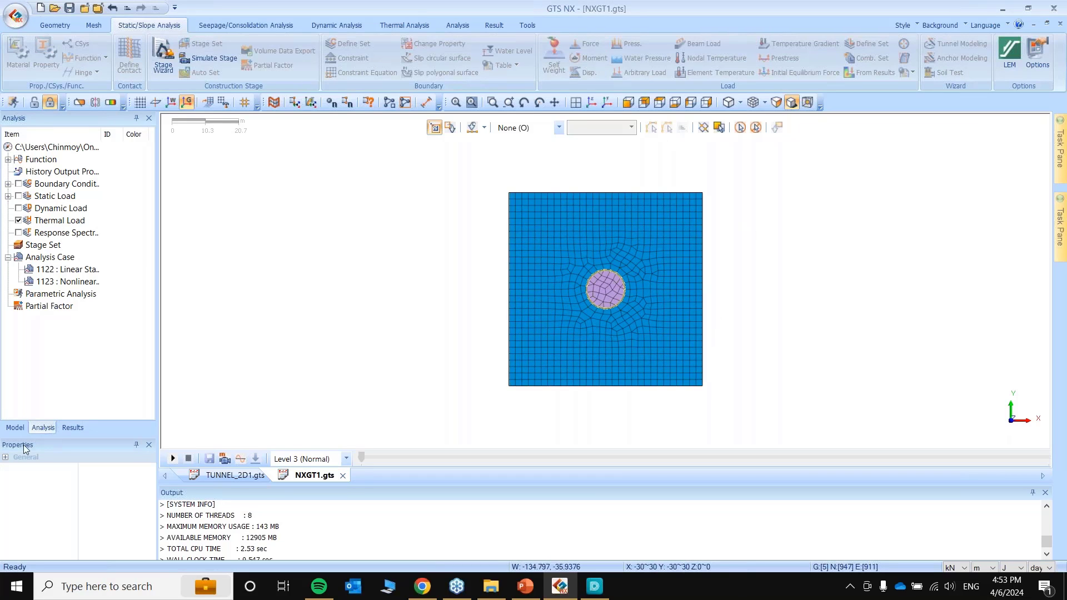
left_click(73, 427)
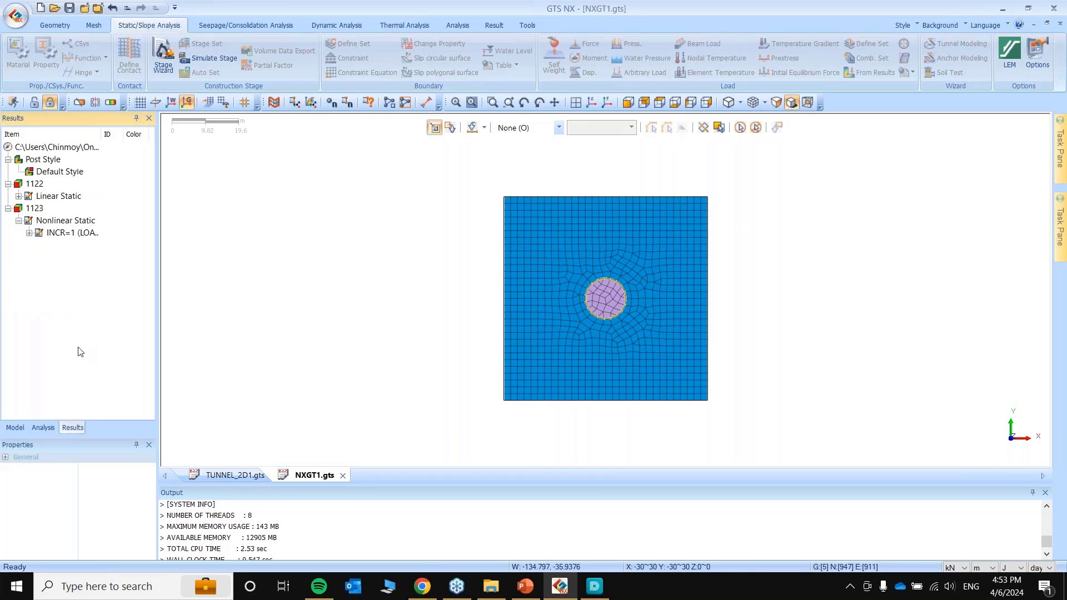
left_click(18, 195)
left_click(29, 207)
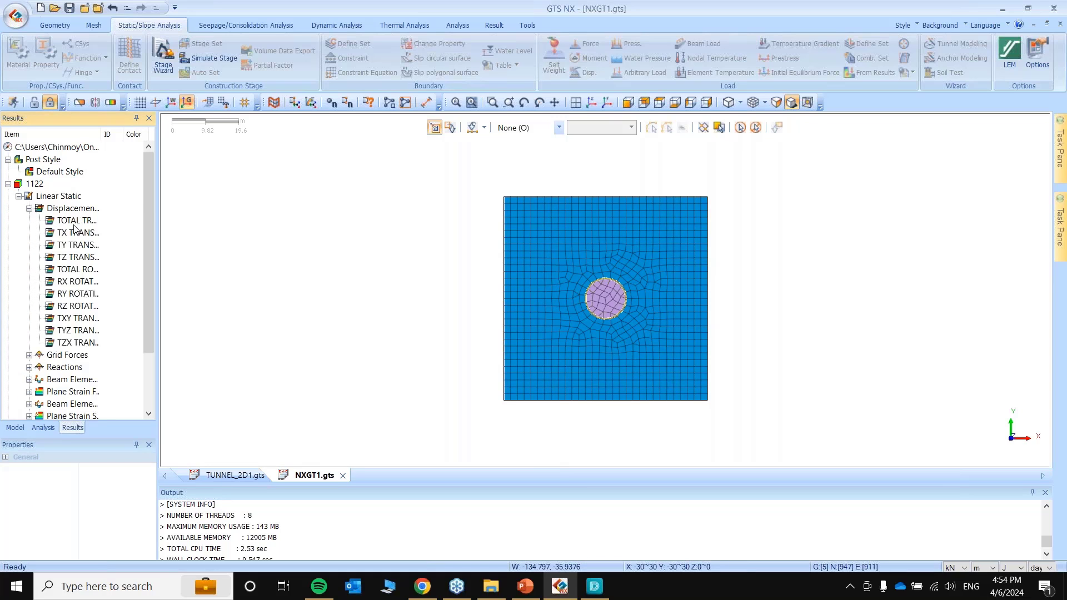
double_click(78, 221)
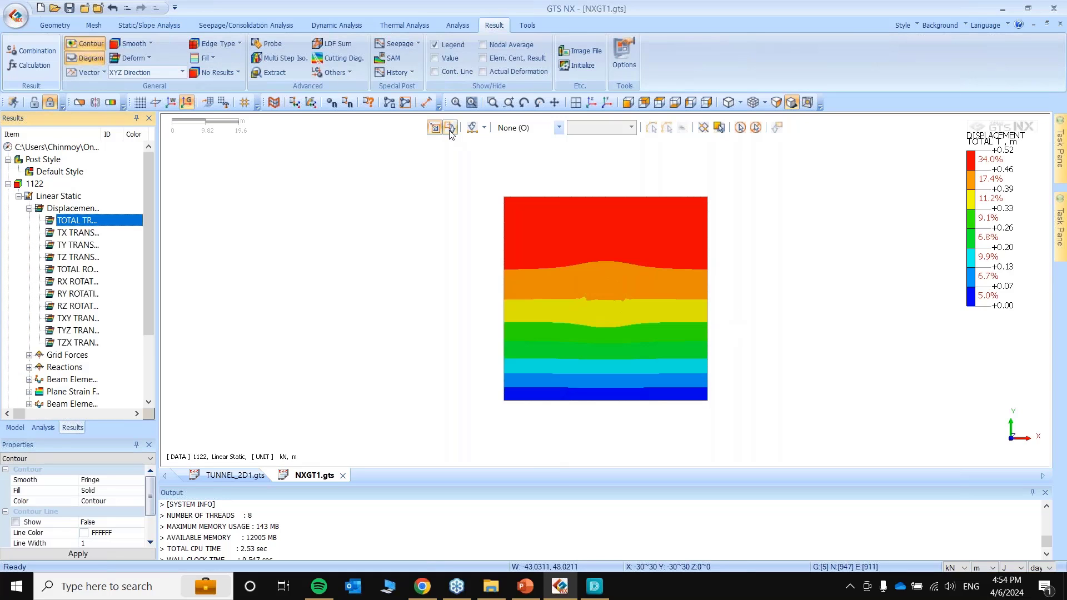
Unlock the model for editing and remove the tunnel mesh from the active sets of analysis case 1122.
left_click(35, 104)
left_click(34, 429)
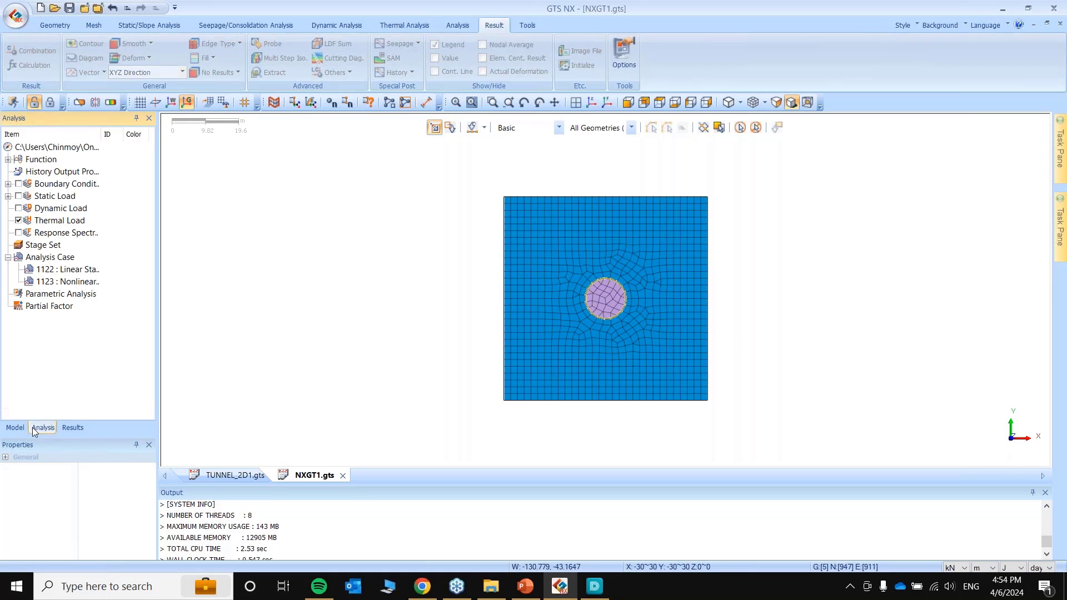
right_click(66, 268)
left_click(89, 345)
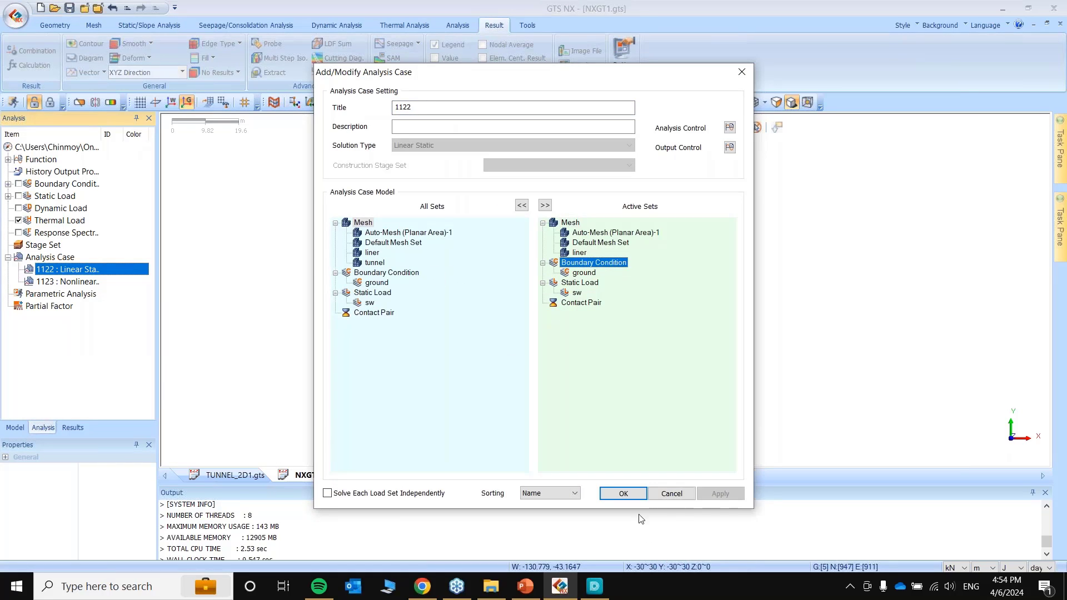
left_click(623, 493)
Edit nonlinear analysis case 1123 to remove the tunnel mesh from its active sets.
left_click(84, 282)
right_click(86, 282)
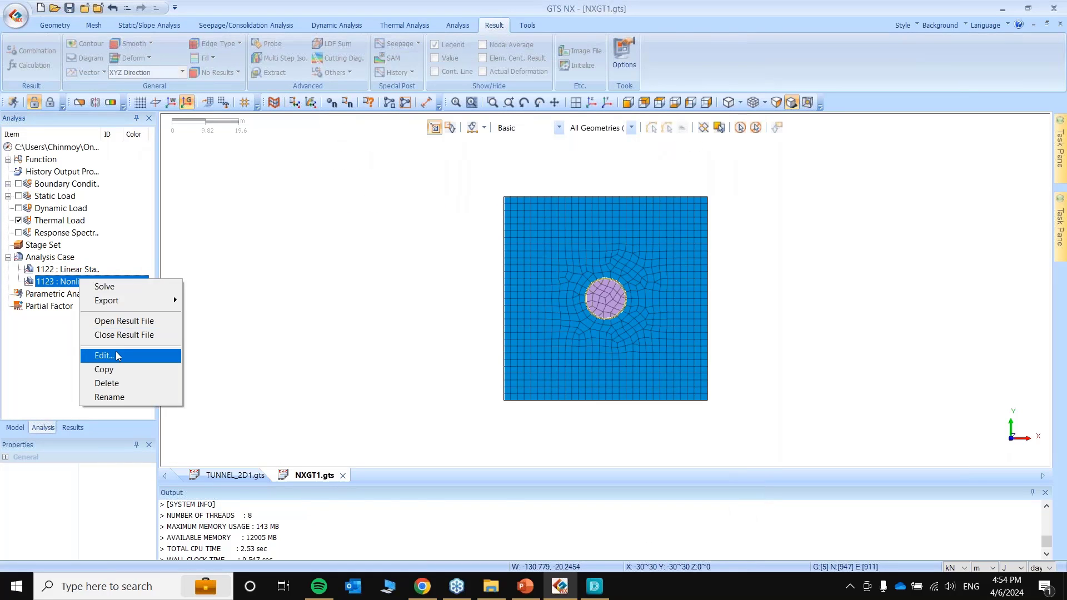
left_click(116, 351)
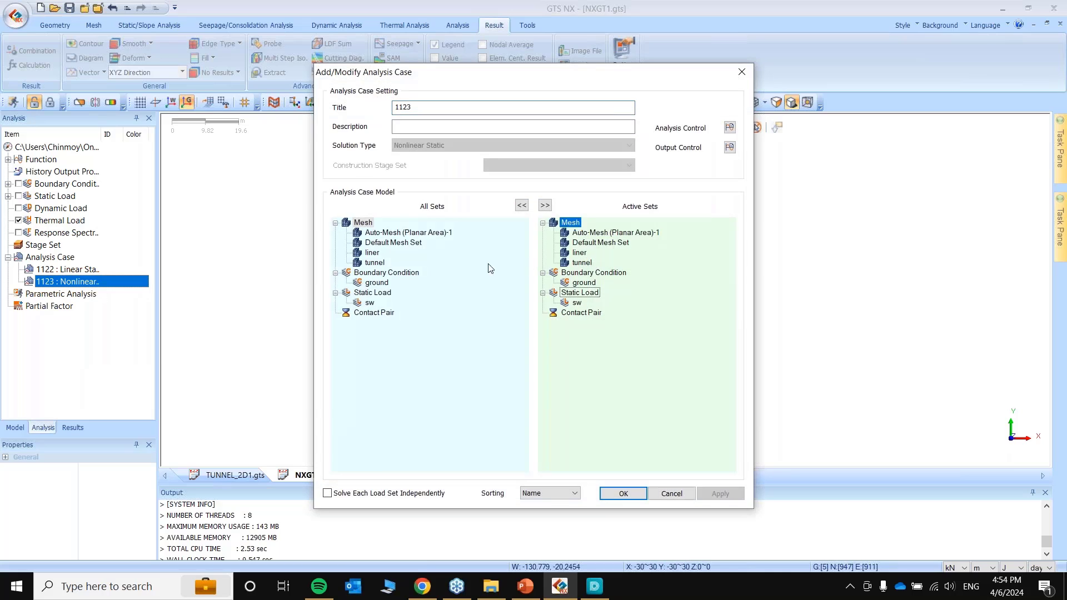
left_click_drag(581, 263, 485, 273)
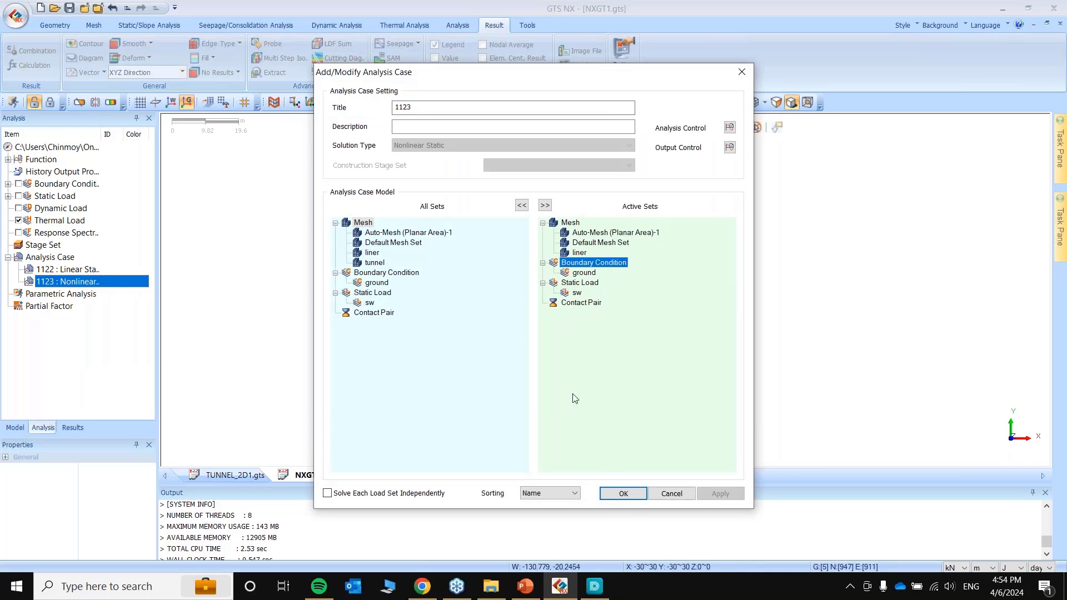
left_click(623, 494)
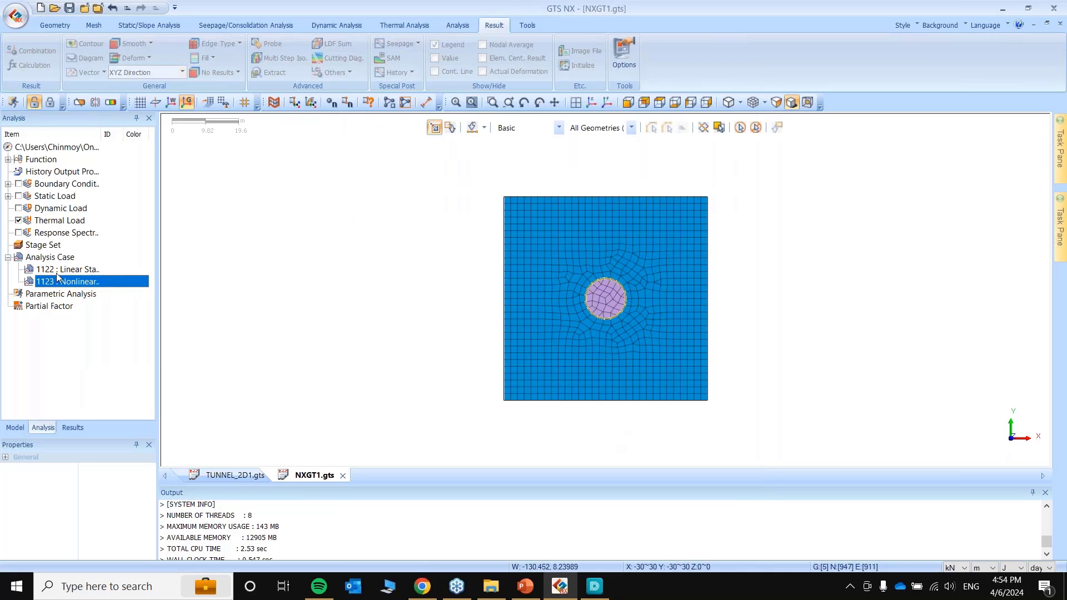
Rerun the solver with both the linear 1122 and nonlinear 1123 cases selected.
left_click(12, 103)
left_click(416, 239)
left_click(416, 238)
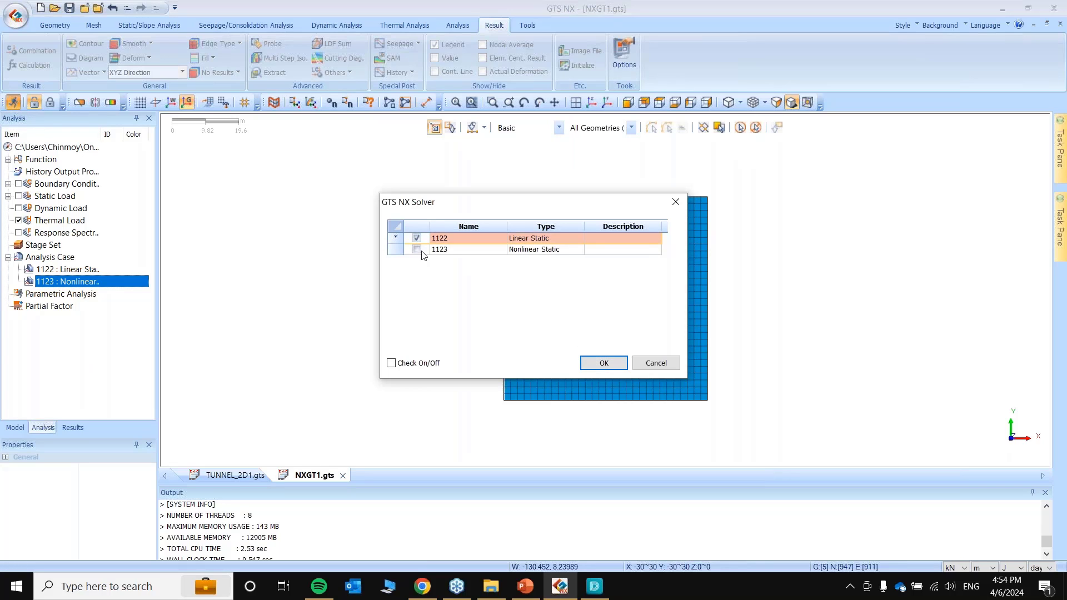
left_click(416, 249)
left_click(603, 362)
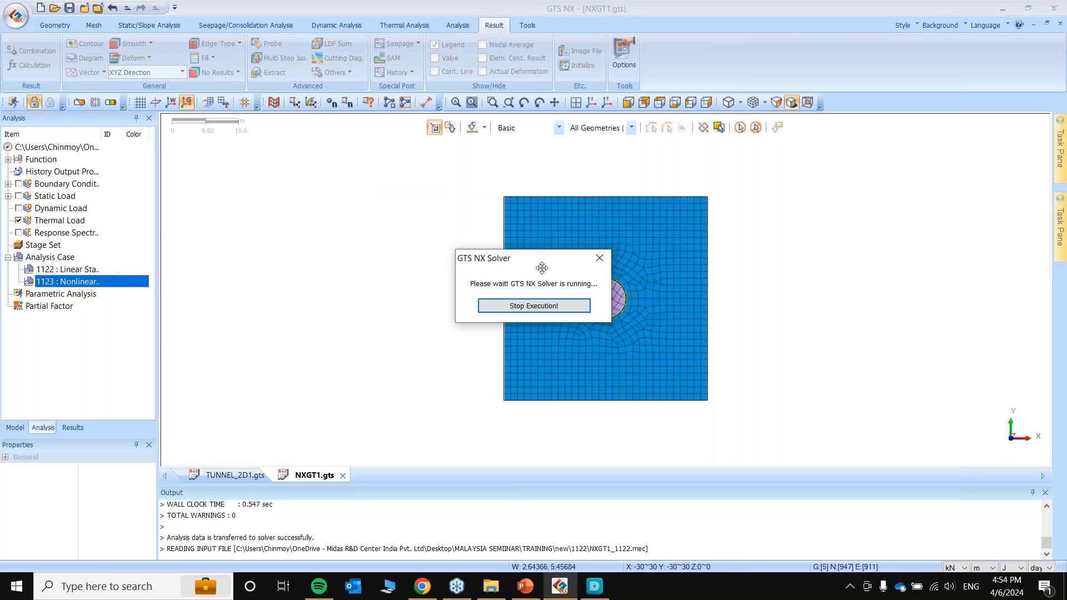
left_click_drag(528, 261, 342, 217)
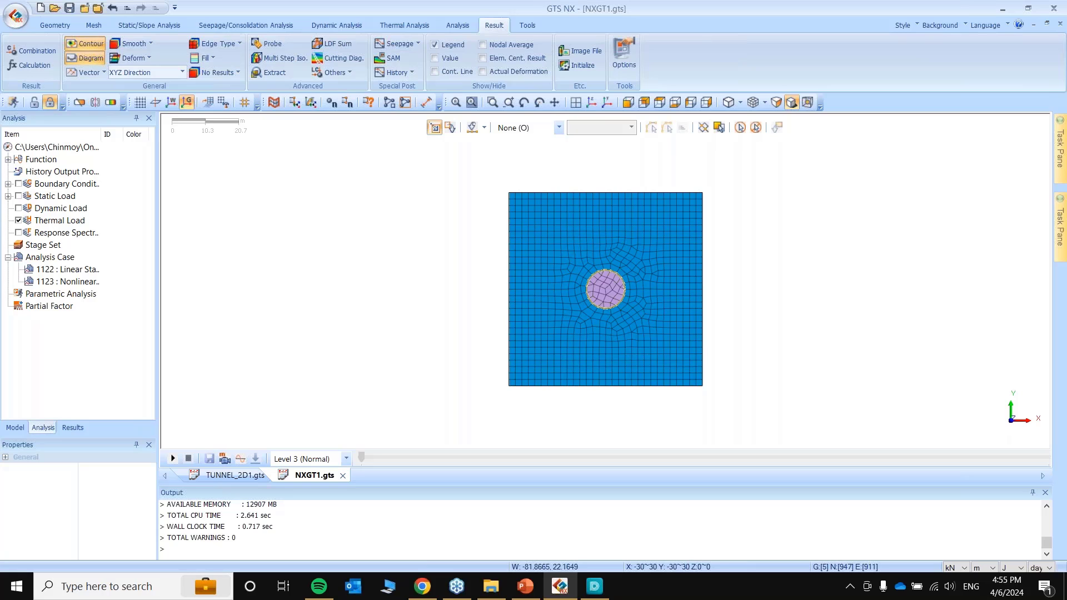
Inspect the mesh around the tunnel and plot the recomputed total translation contour of linear case 1122.
scroll(678, 292, "up", 3)
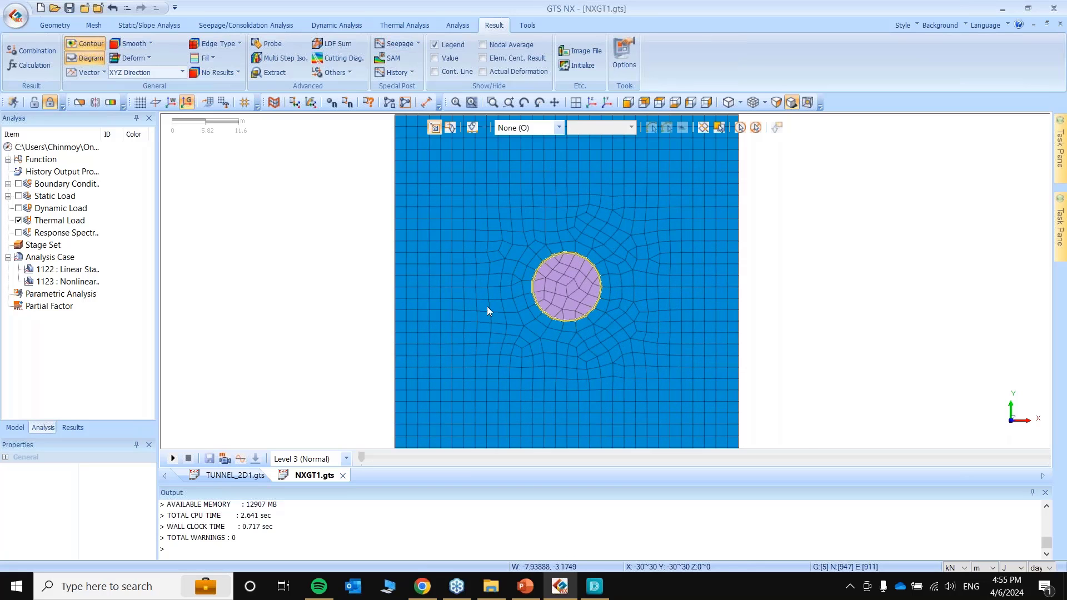
scroll(583, 268, "up", 3)
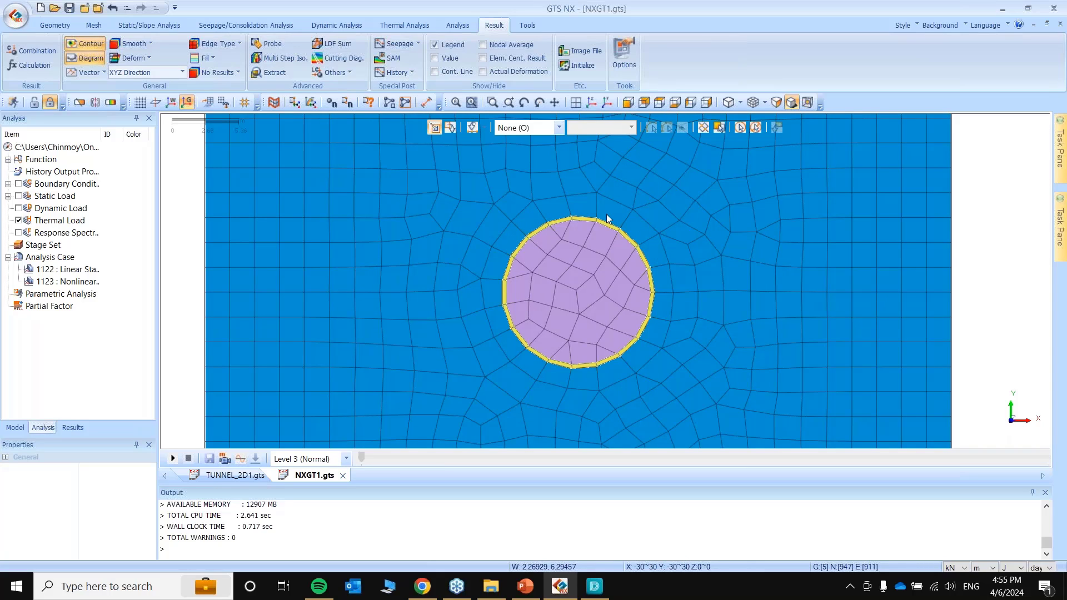
left_click(72, 427)
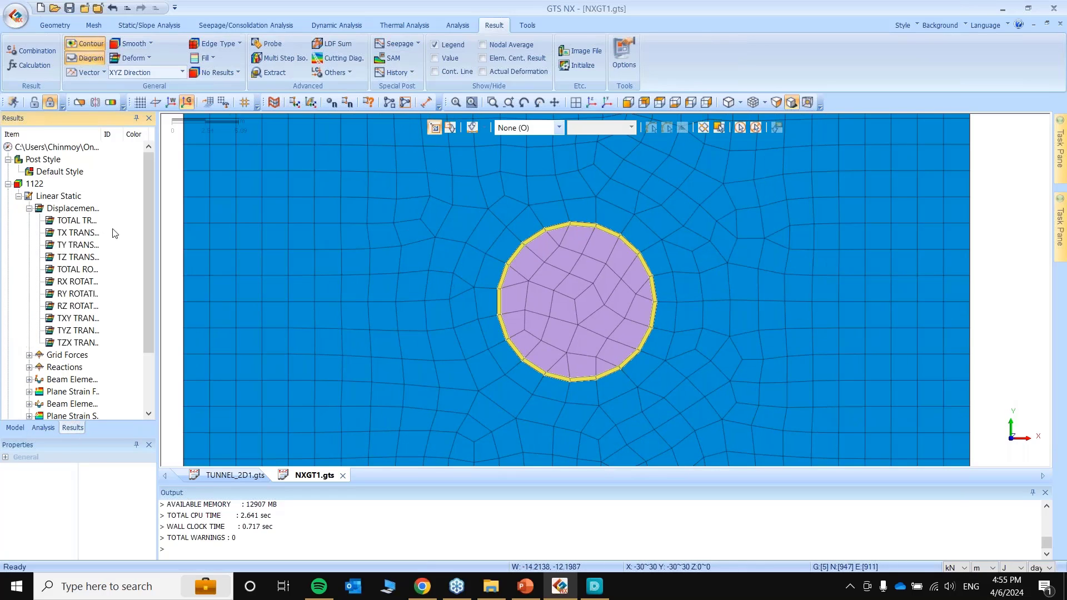
double_click(77, 221)
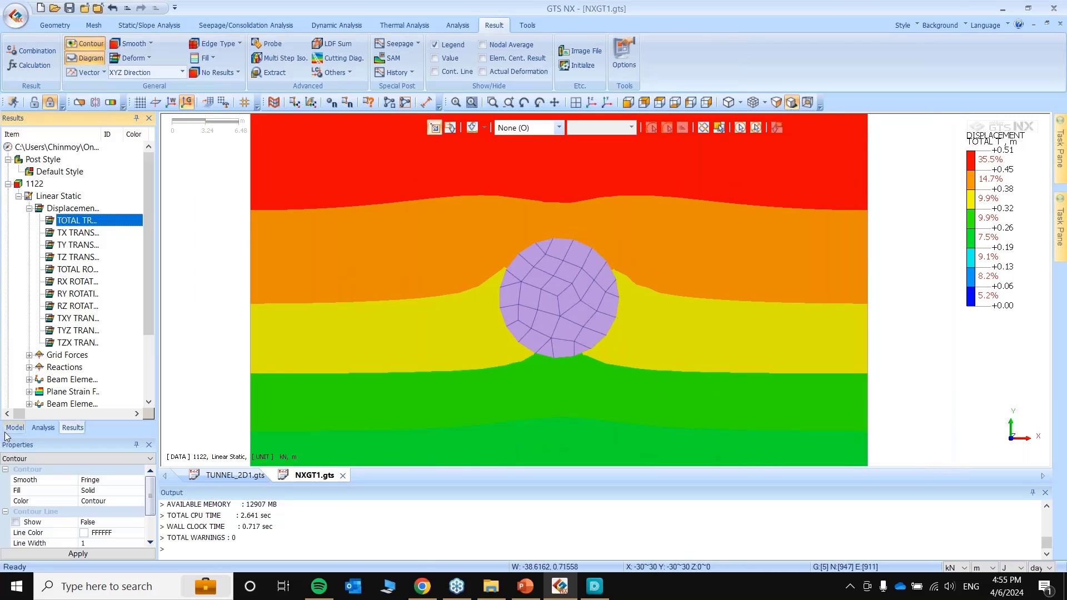
Hide the tunnel mesh set so the excavated opening is left empty in the contour plot.
left_click(13, 428)
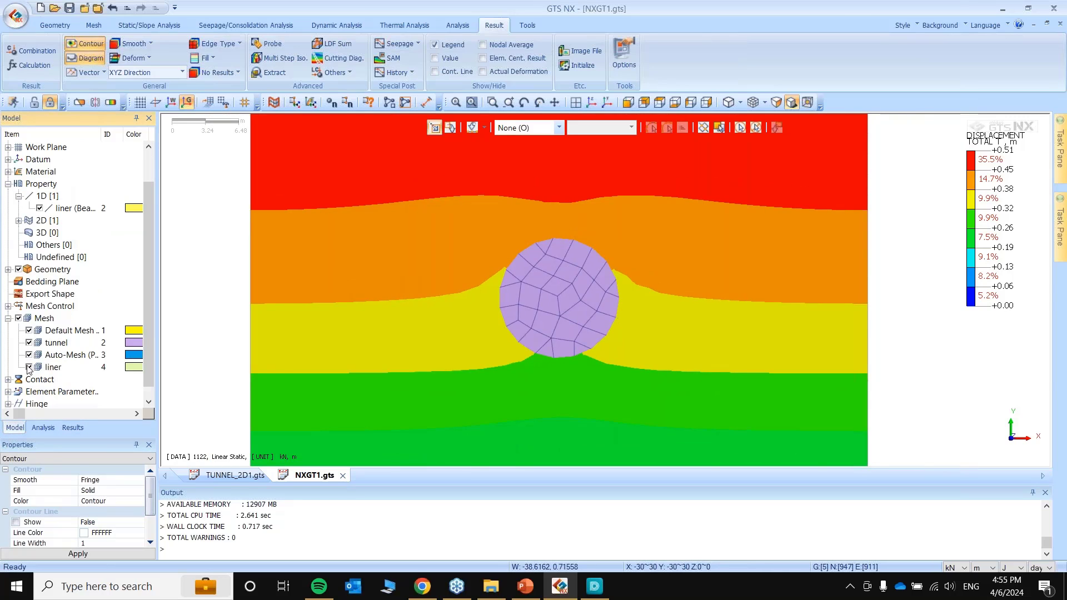
left_click(29, 343)
scroll(489, 309, "down", 2)
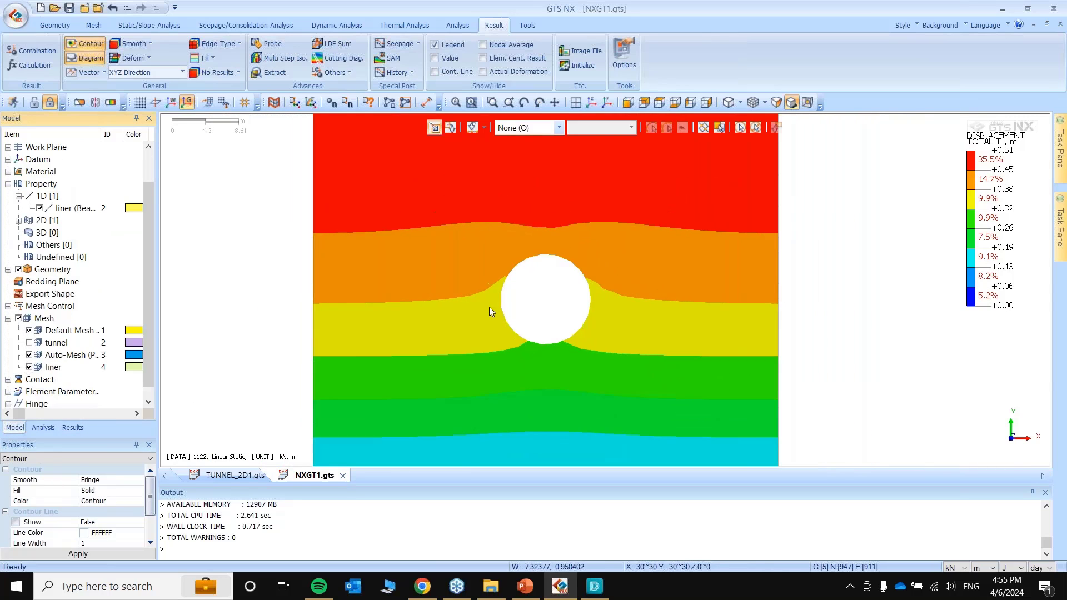
scroll(489, 307, "down", 1)
Apply Auto-Range to the displacement legend and place the legend closer to the model.
right_click(939, 202)
left_click(977, 275)
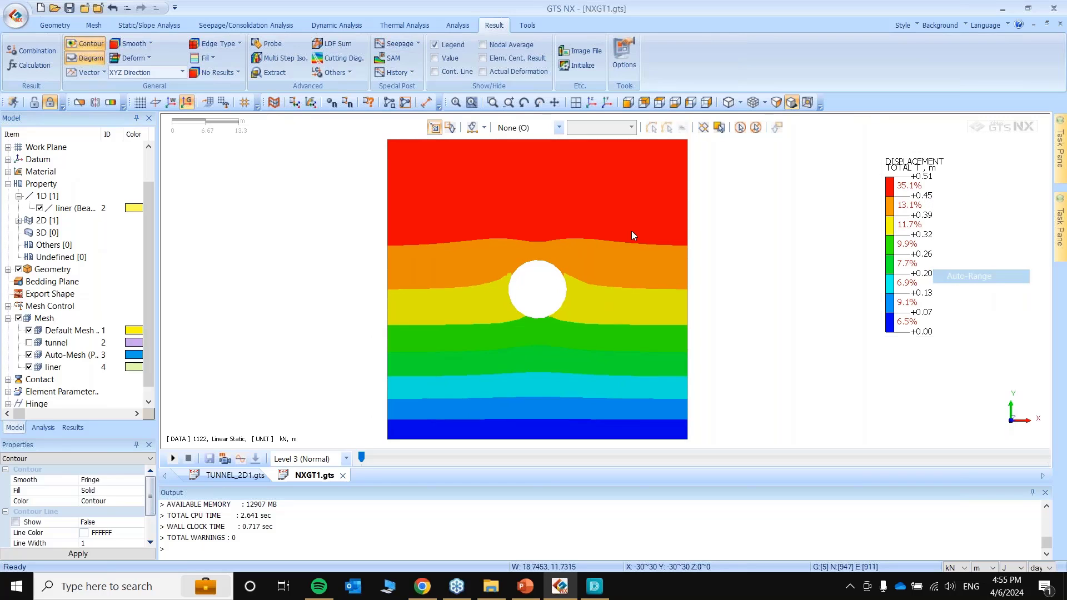
scroll(631, 234, "down", 1)
left_click_drag(917, 221, 848, 230)
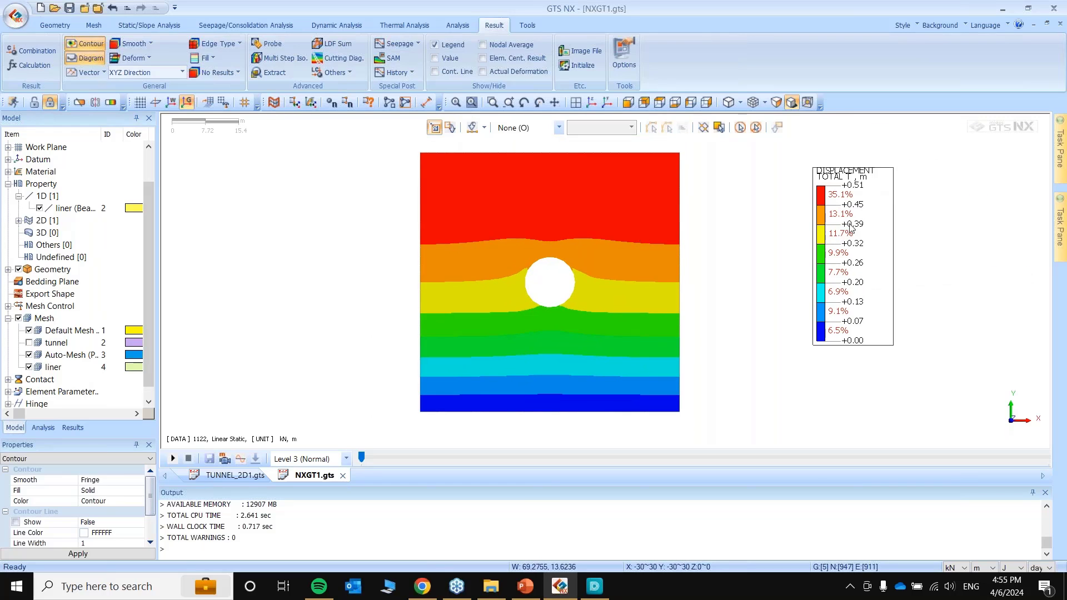
Change the length unit of the results to mm.
left_click(985, 567)
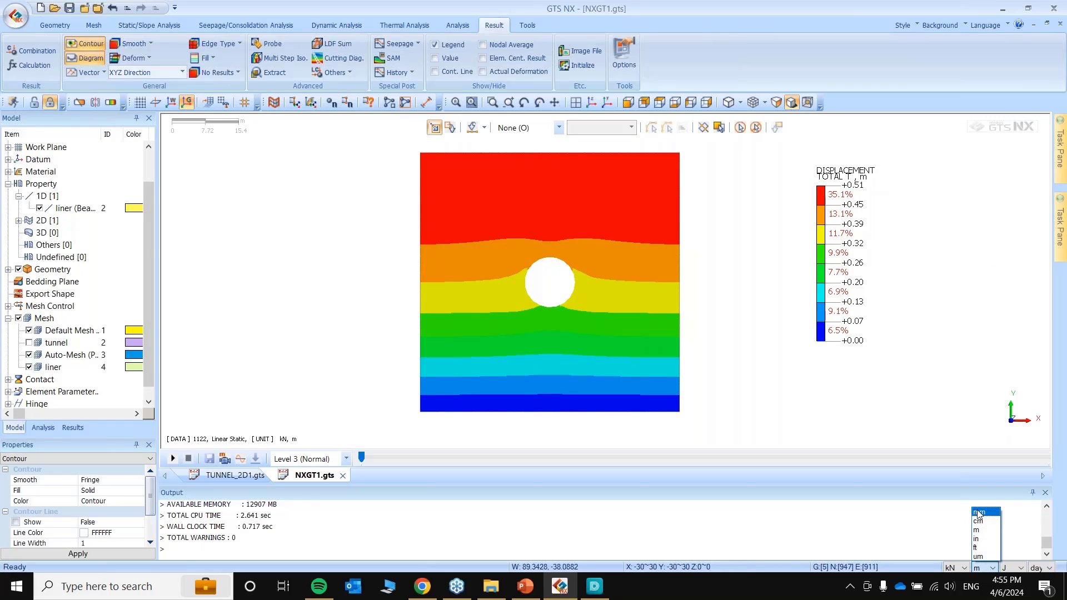
left_click(979, 512)
scroll(78, 386, "down", 1)
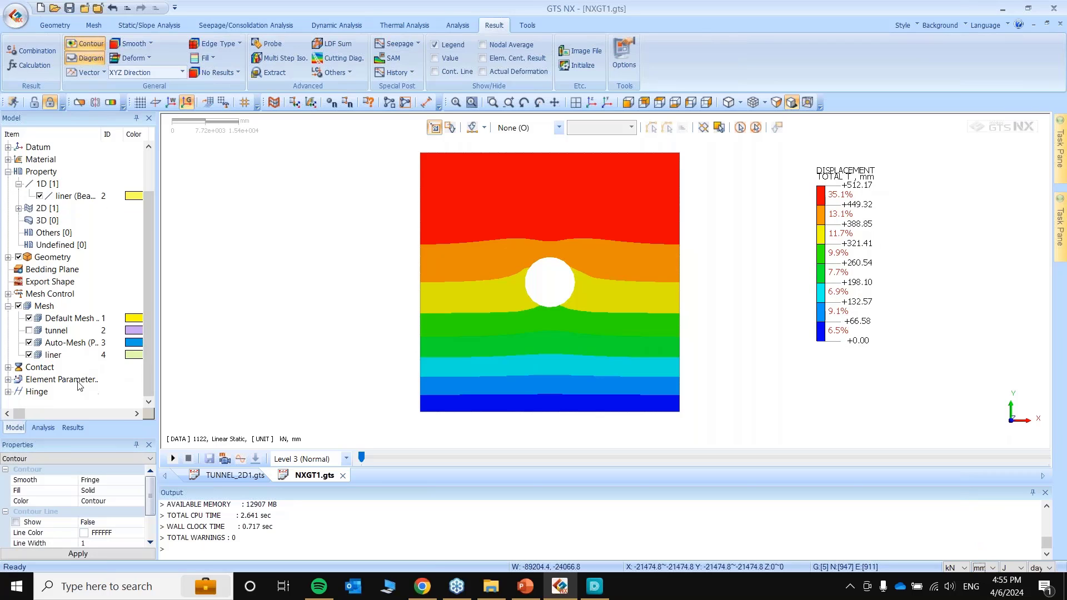
Plot the total translation contour of nonlinear case 1123 and apply Auto-Range to its legend.
left_click(72, 427)
scroll(50, 330, "down", 1)
scroll(34, 293, "down", 3)
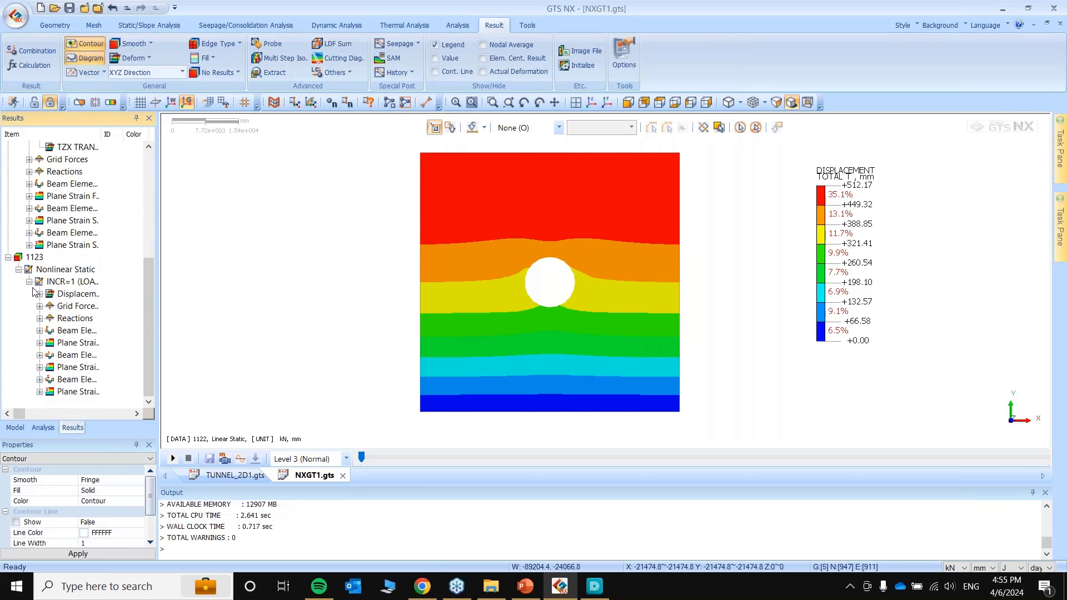
left_click(39, 293)
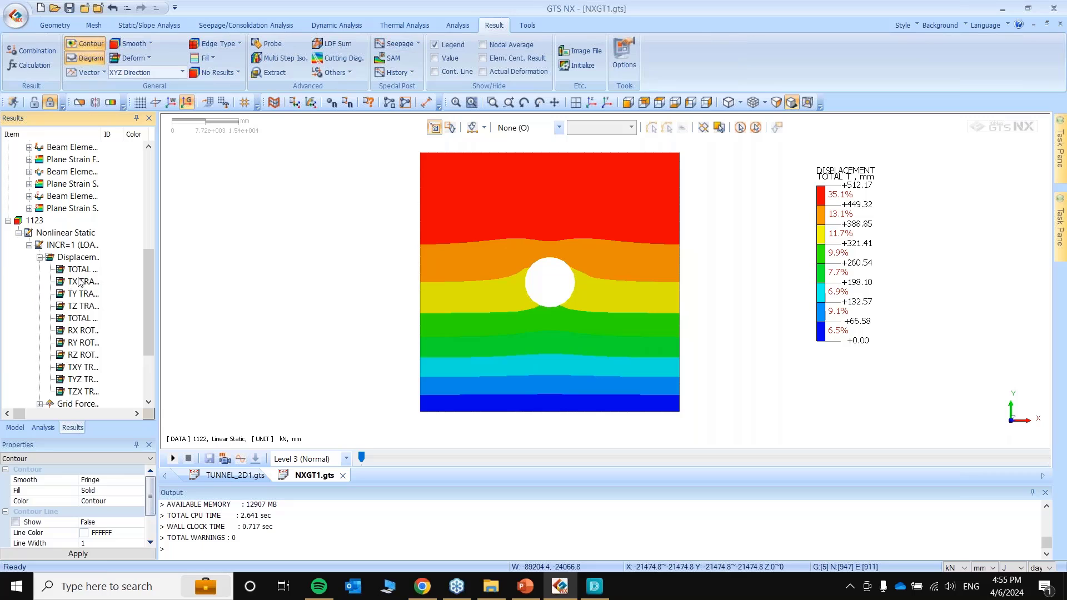
double_click(81, 271)
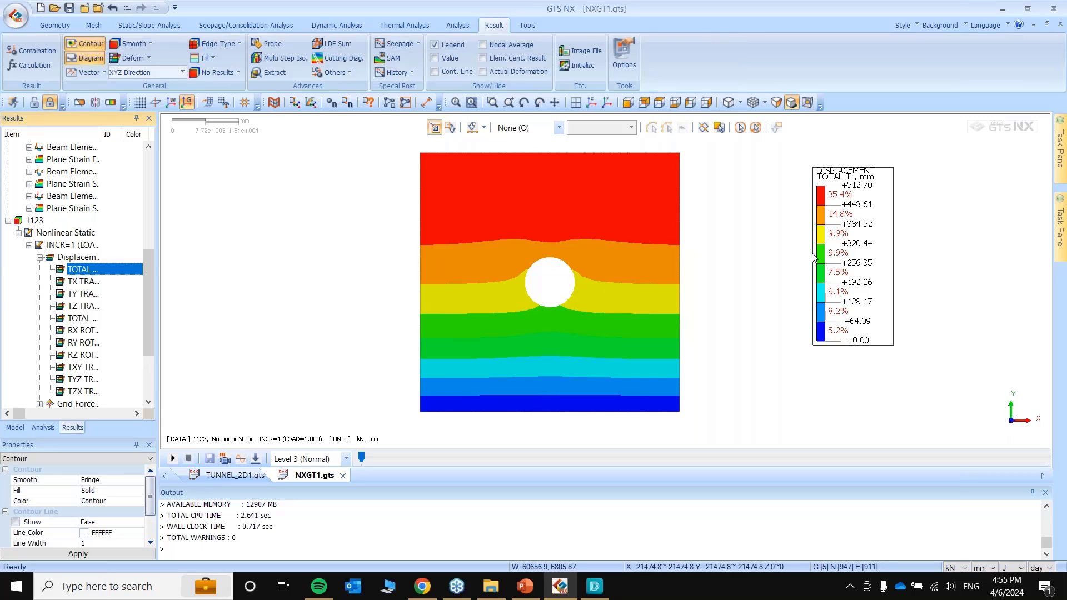
right_click(835, 253)
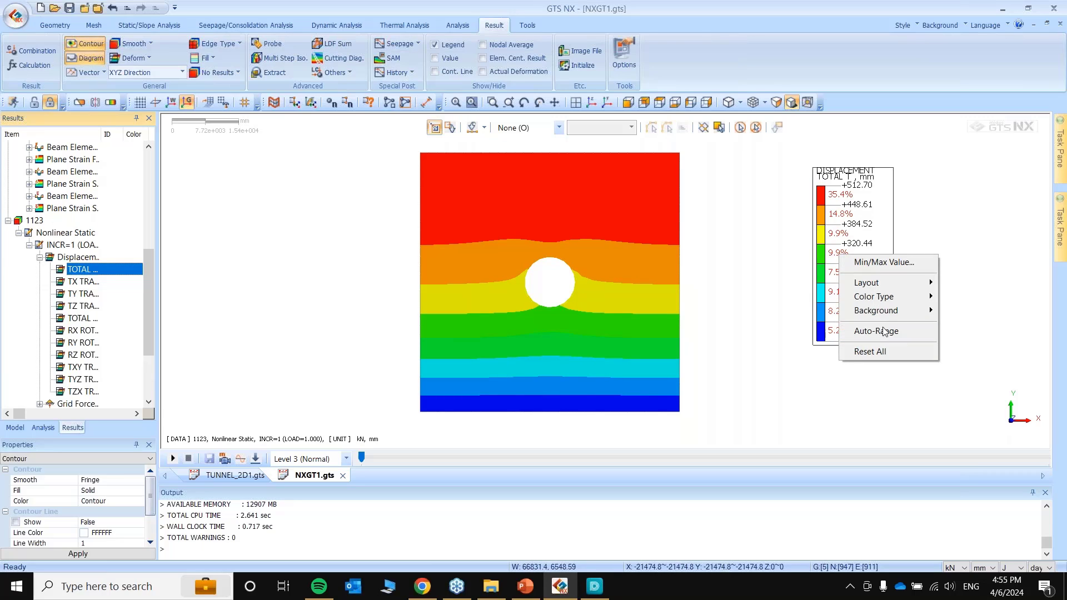
left_click(884, 327)
Plot the liner's beam axial force for nonlinear case 1123 as a diagram only and place the legend closer to the ring.
scroll(111, 325, "down", 3)
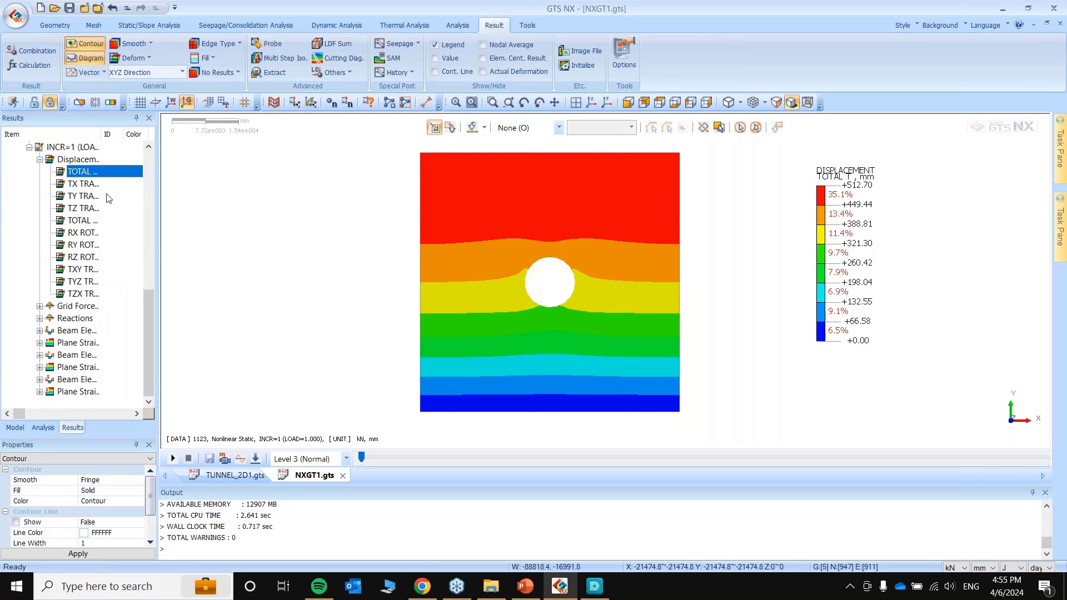
left_click_drag(101, 133, 119, 134)
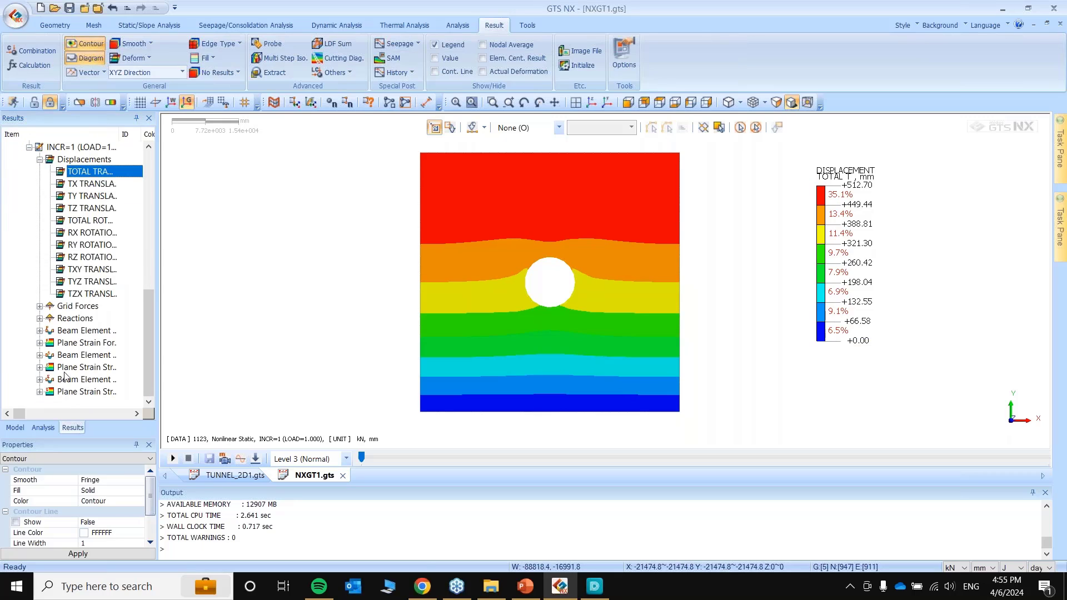
left_click(42, 330)
double_click(91, 331)
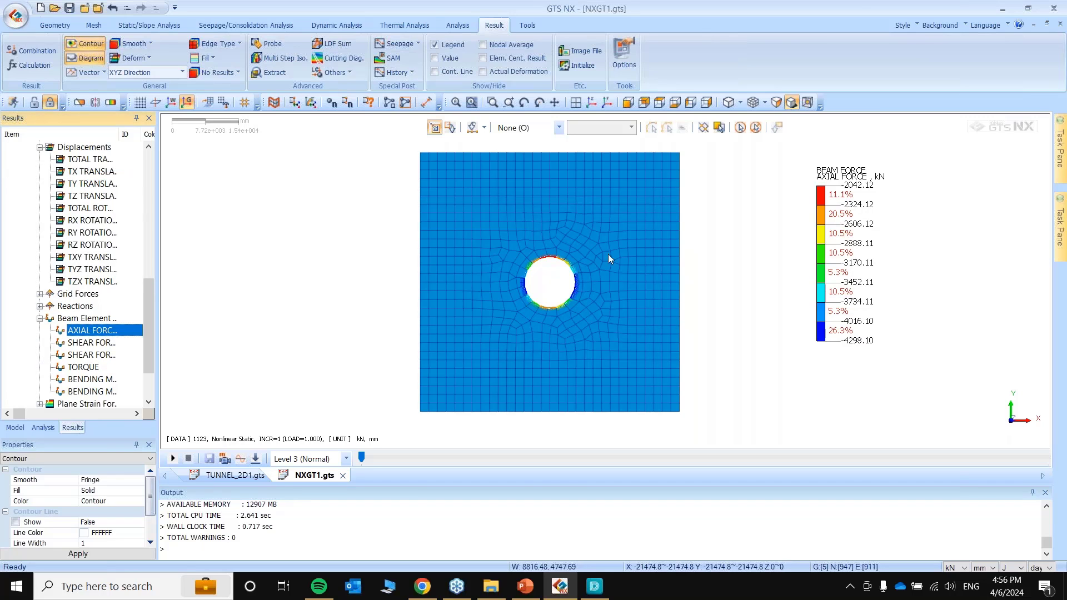
left_click(91, 57)
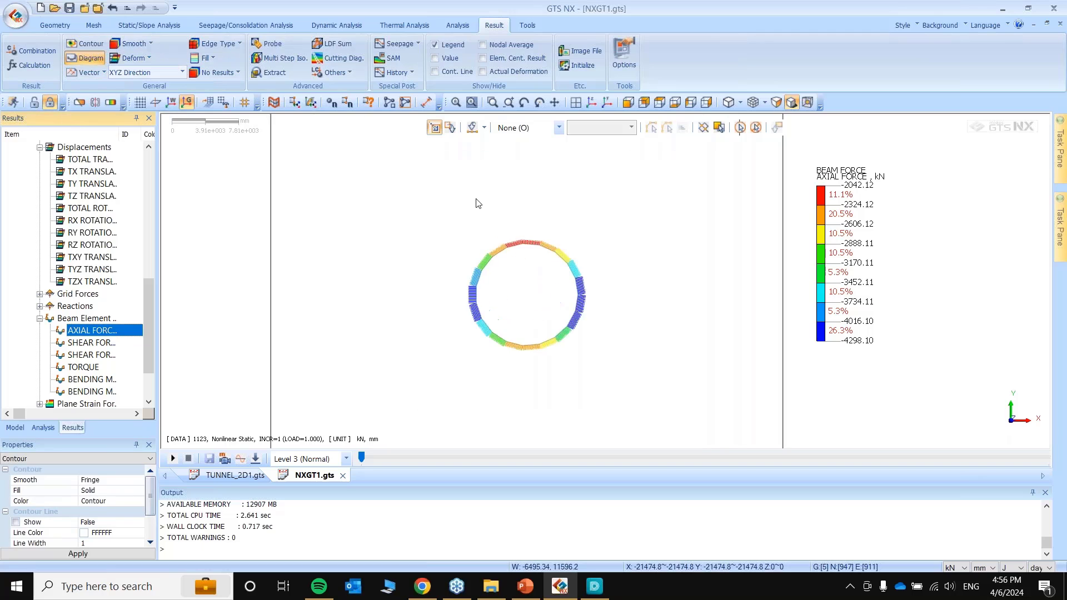
scroll(517, 290, "up", 5)
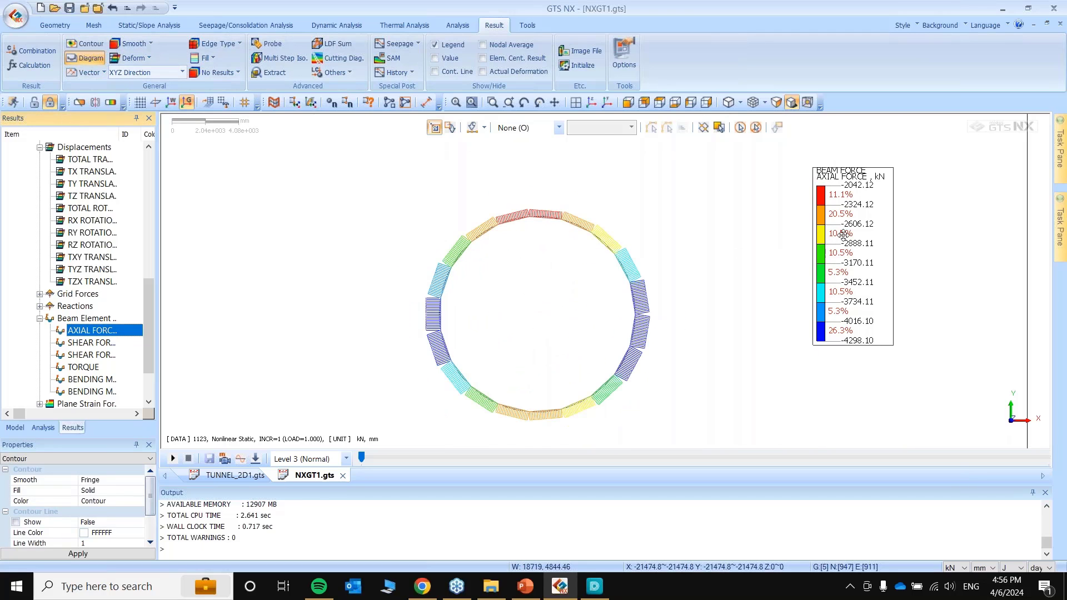
left_click_drag(824, 253, 765, 298)
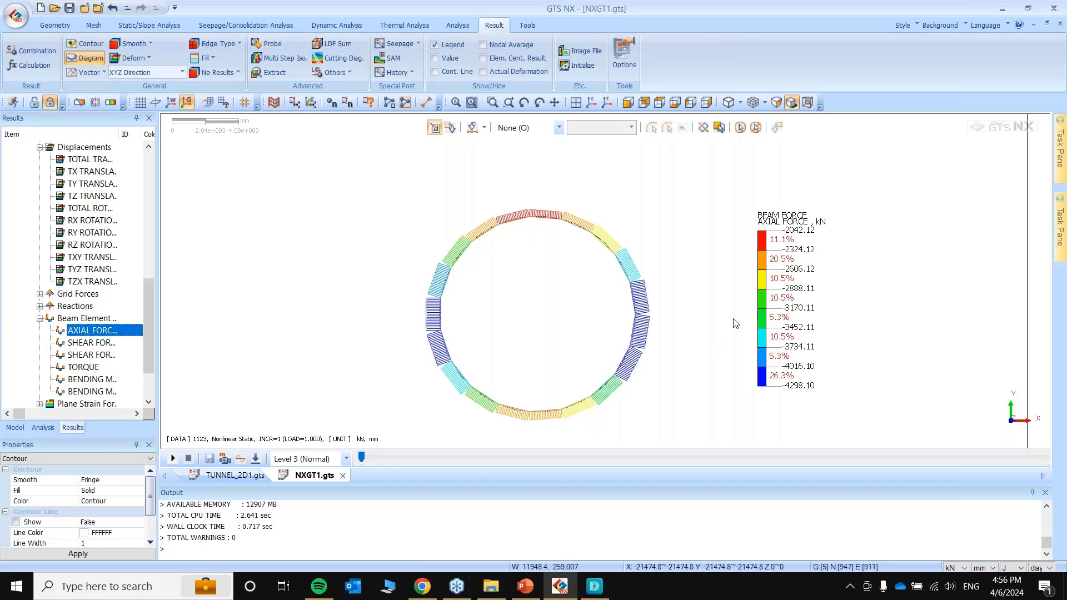
Plot the liner's beam axial force diagram for linear case 1122.
left_click_drag(151, 329, 151, 195)
scroll(33, 286, "down", 3)
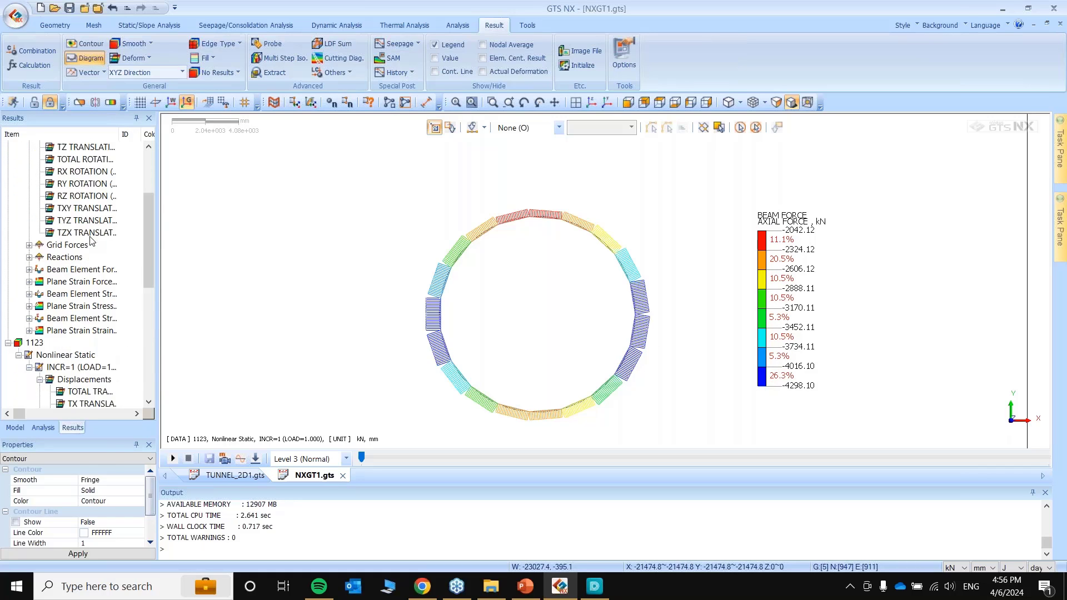
left_click(29, 269)
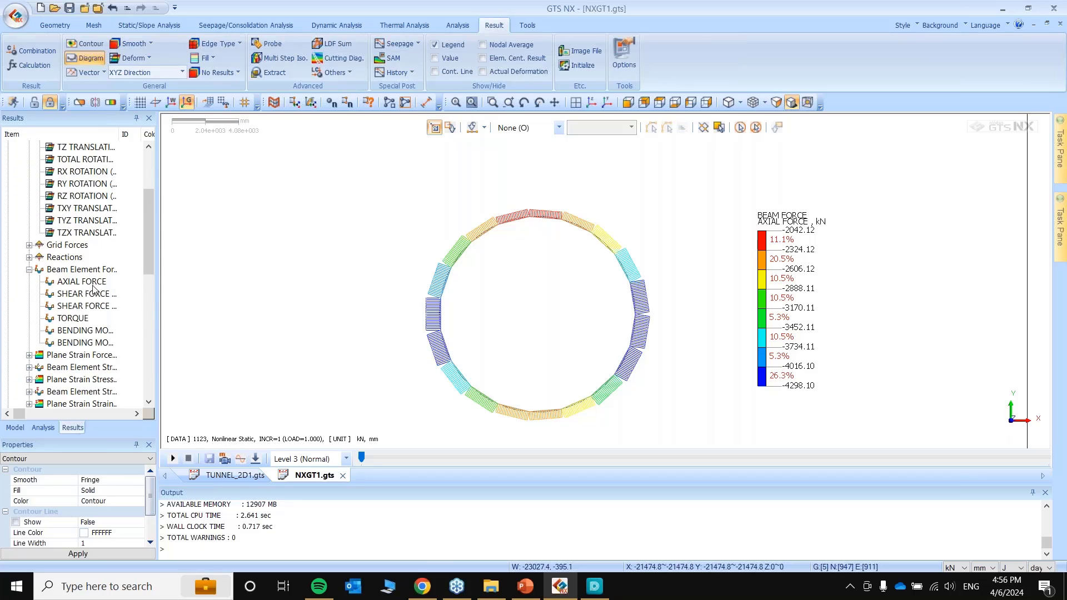
double_click(94, 282)
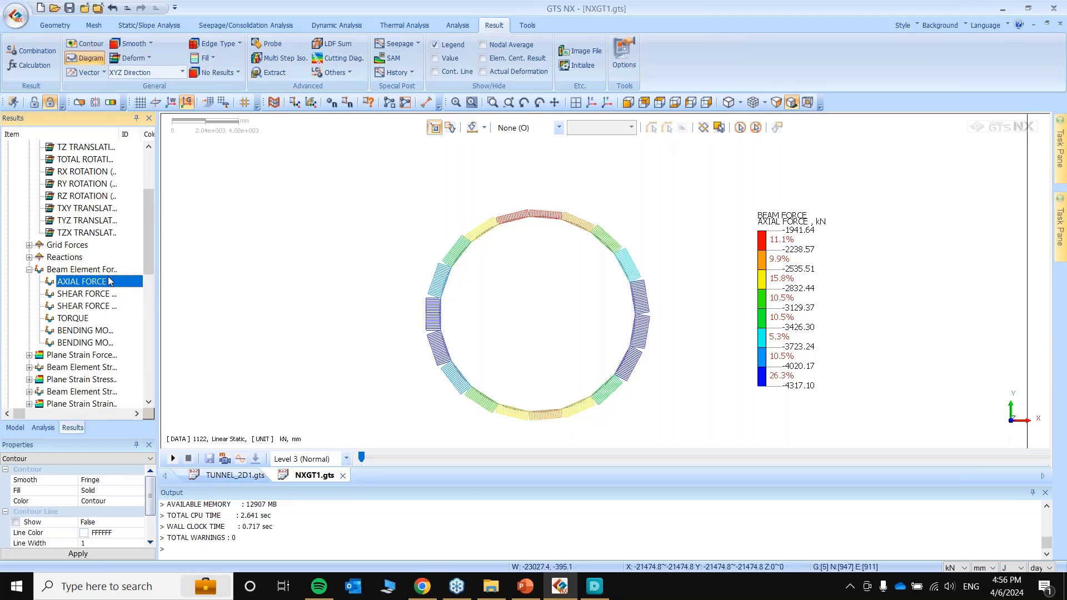
Plot the liner's bending moment Y diagram for linear case 1122 and change the length unit to m.
scroll(109, 282, "down", 2)
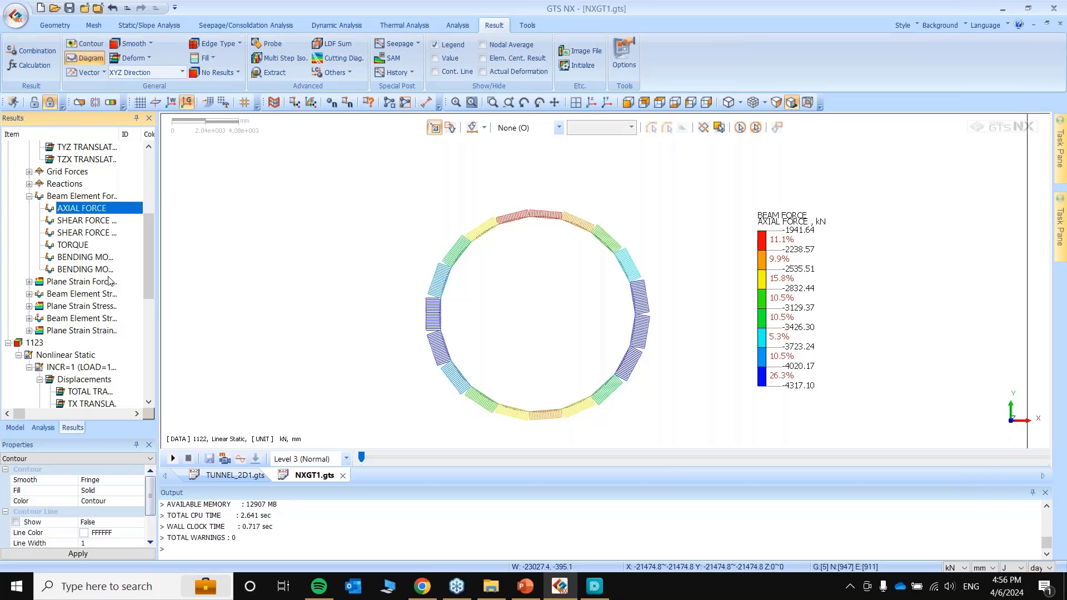
scroll(80, 284, "down", 1)
left_click(69, 223)
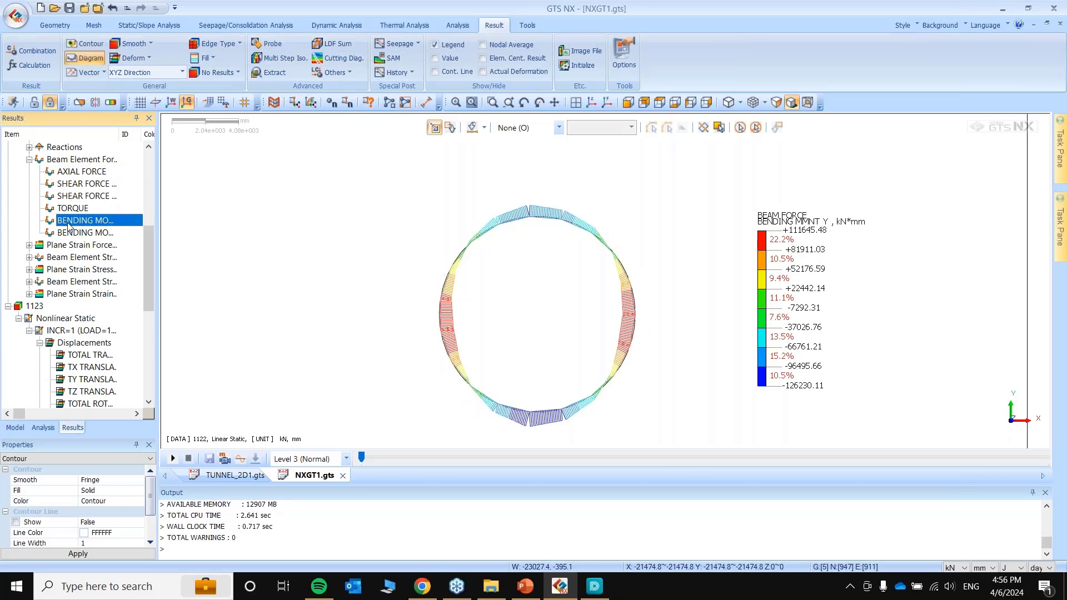
left_click(989, 568)
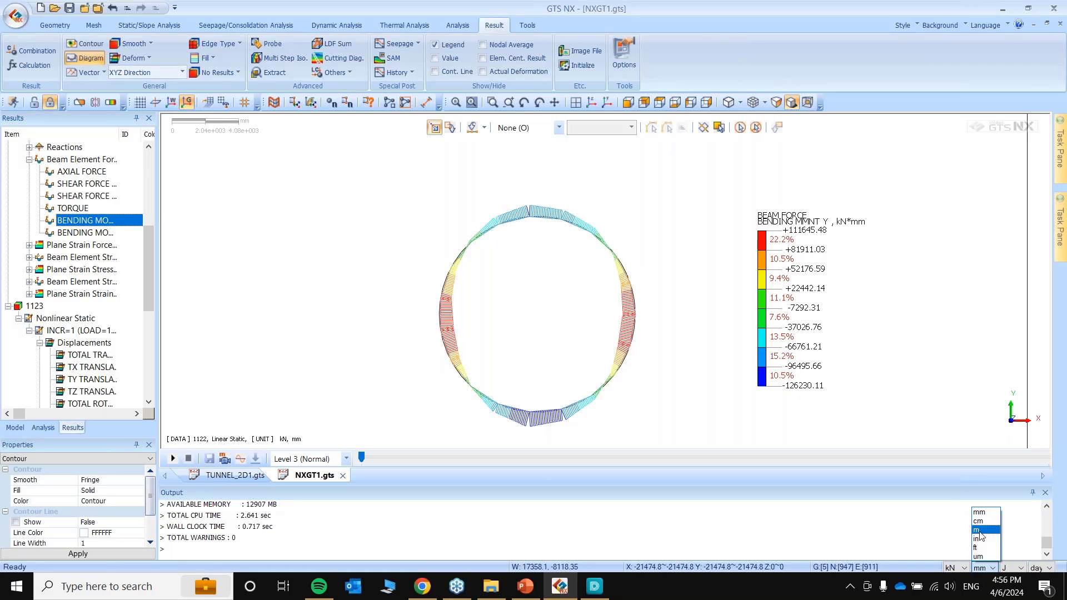
left_click(980, 533)
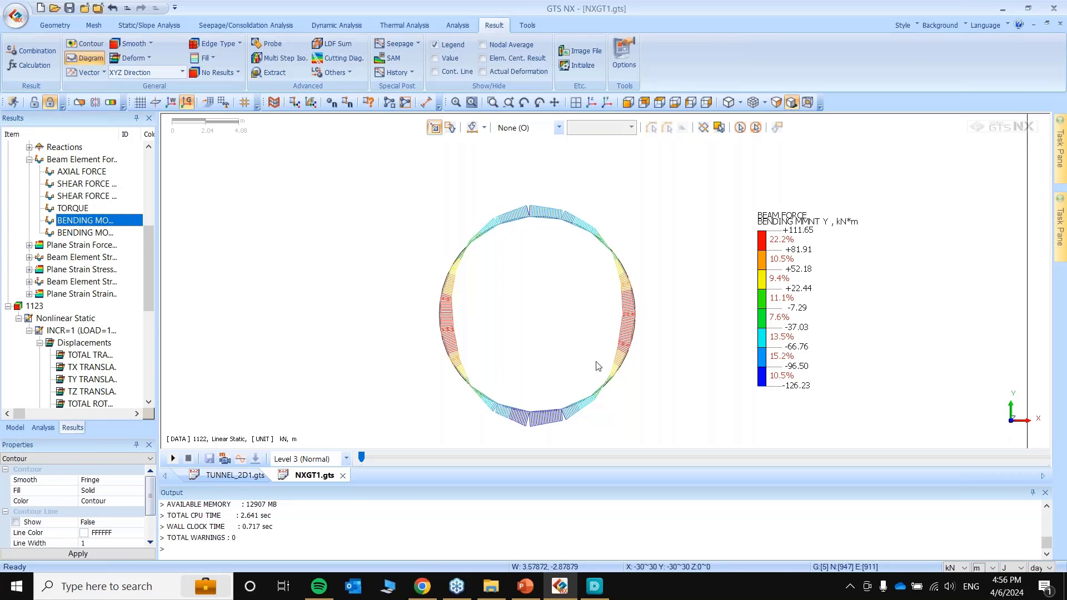
Plot the liner's bending moment Y diagram for nonlinear case 1123.
scroll(96, 249, "down", 4)
scroll(96, 248, "down", 3)
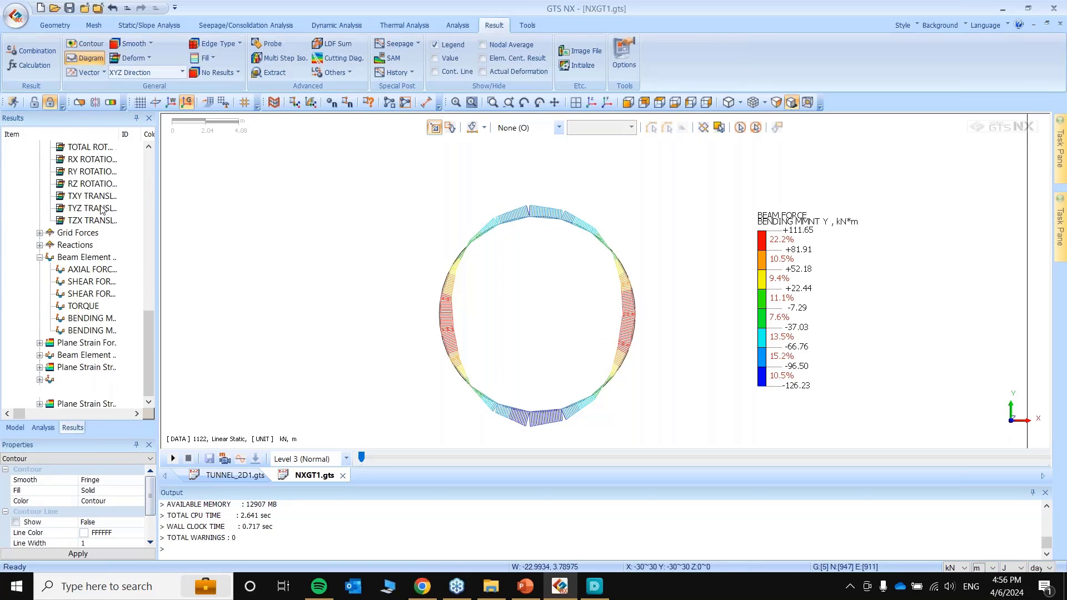
left_click(98, 319)
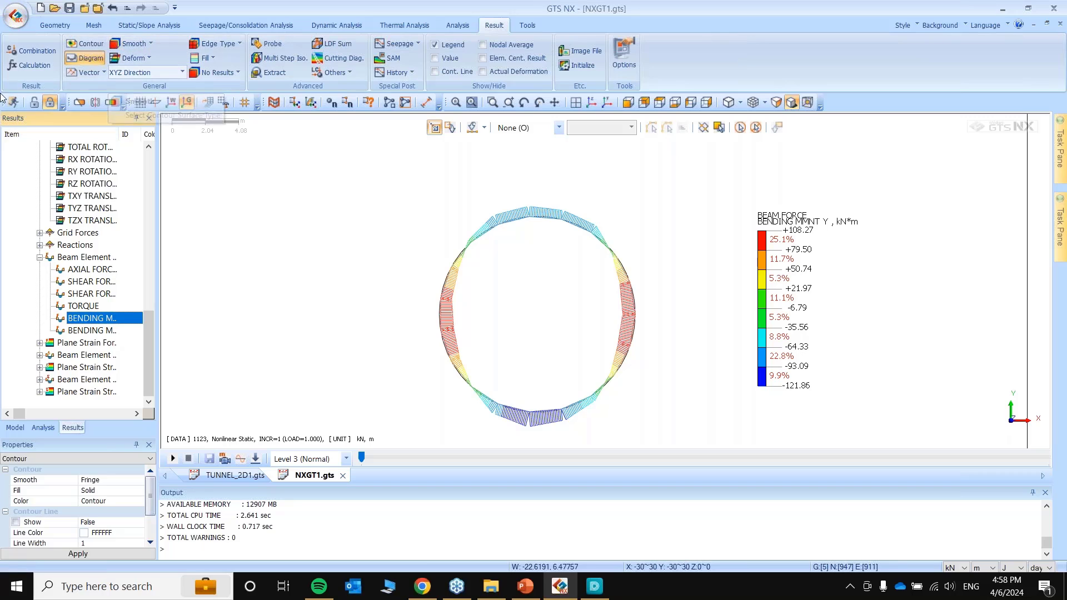
Return to preprocessing mode with the model tree shown and shrink the output area to enlarge the model view.
left_click(34, 102)
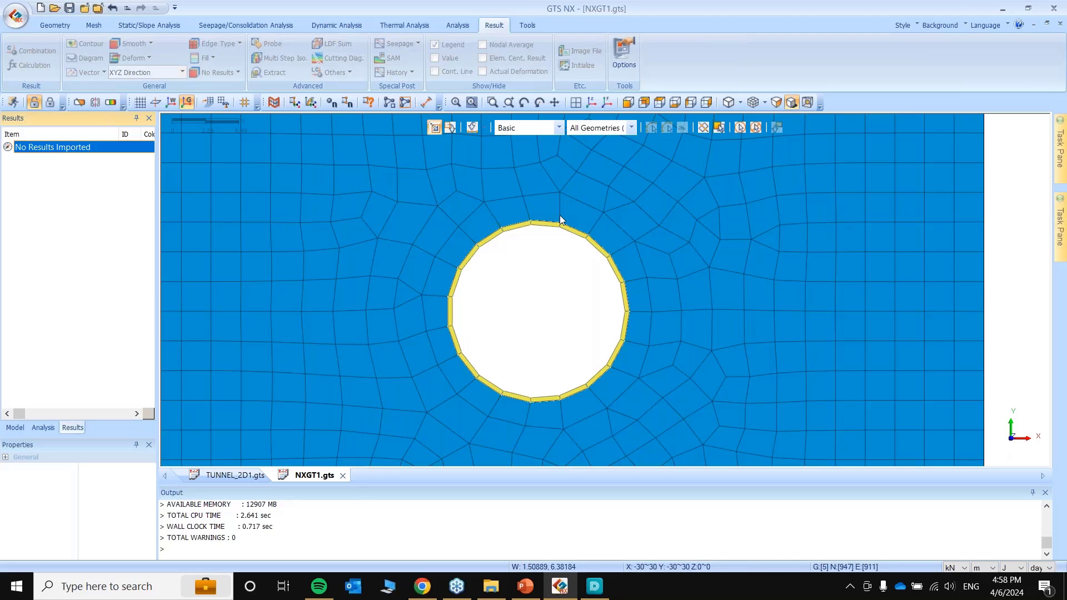
left_click(15, 427)
scroll(539, 350, "down", 1)
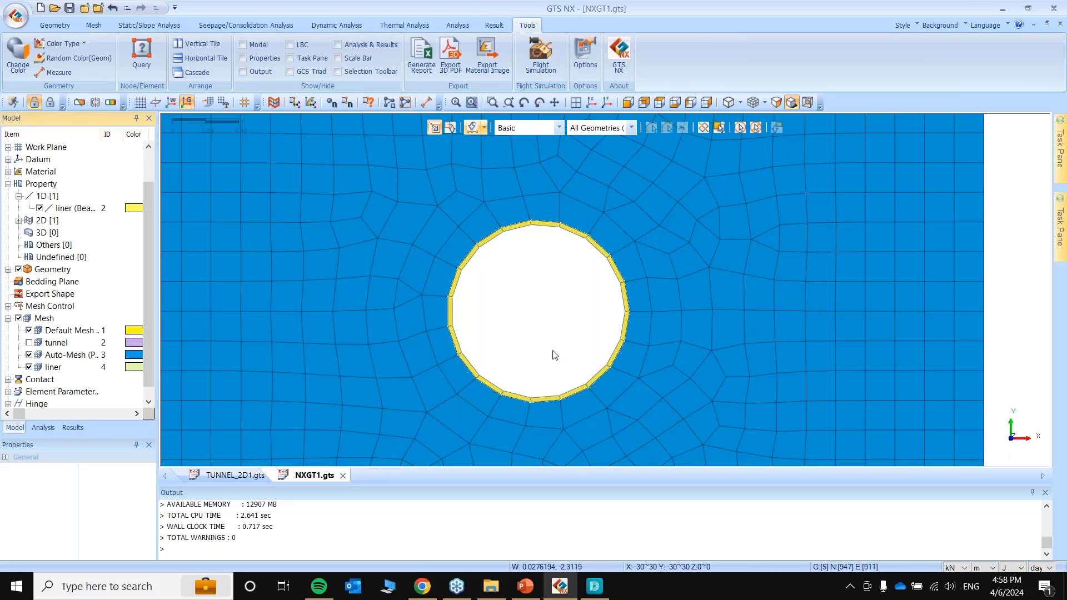
scroll(551, 356, "down", 2)
scroll(538, 381, "up", 2)
left_click_drag(590, 485, 591, 522)
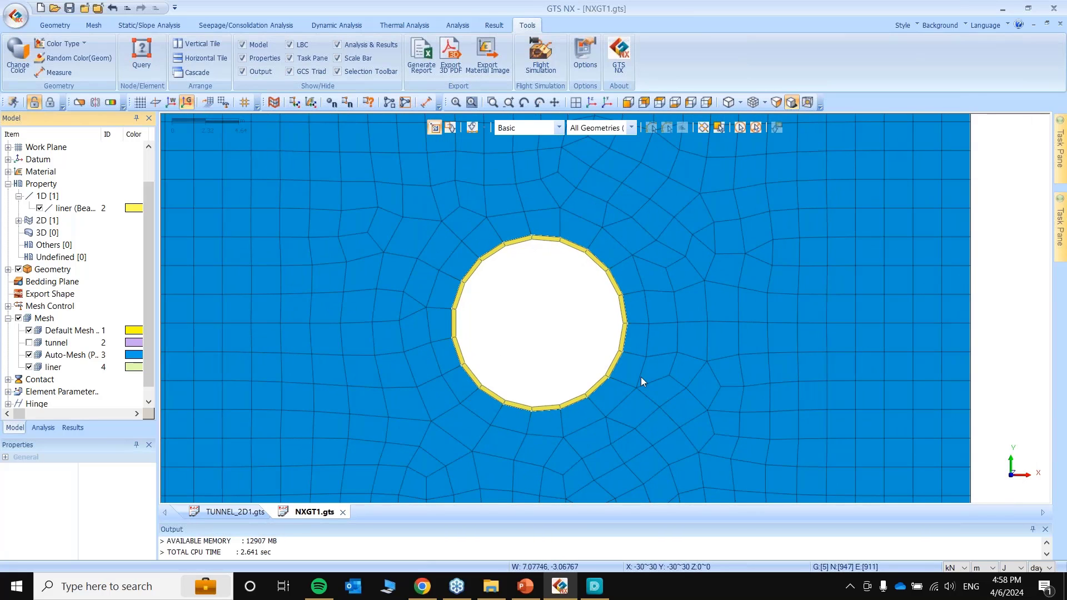
scroll(641, 385, "down", 2)
scroll(604, 437, "up", 4)
scroll(603, 436, "up", 1)
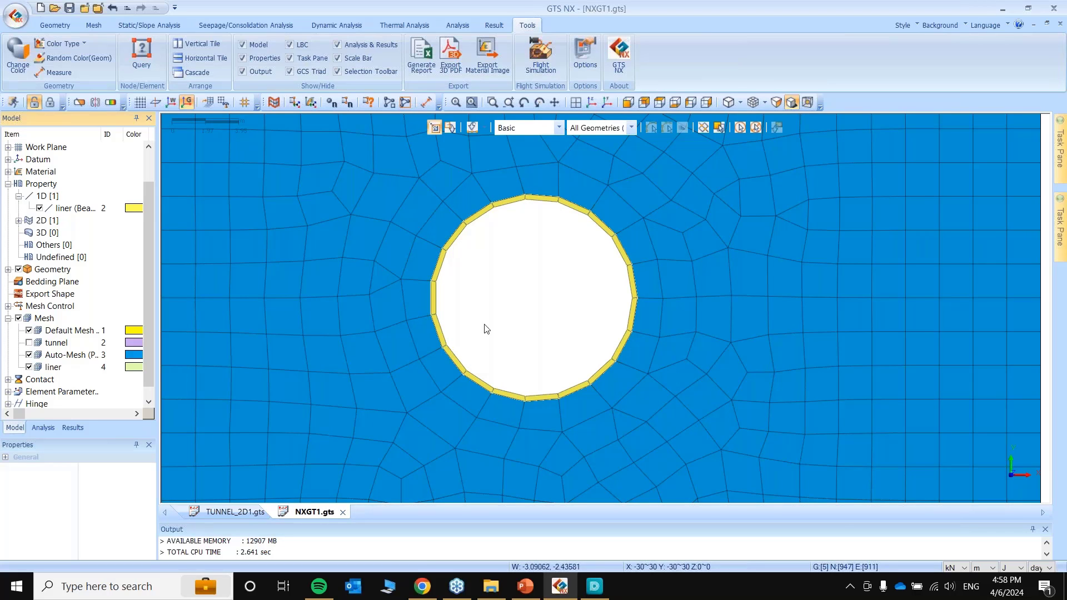
Examine the general and nonlinear Mohr-Coulomb parameters of the soil material in the material list.
left_click(96, 25)
left_click(18, 56)
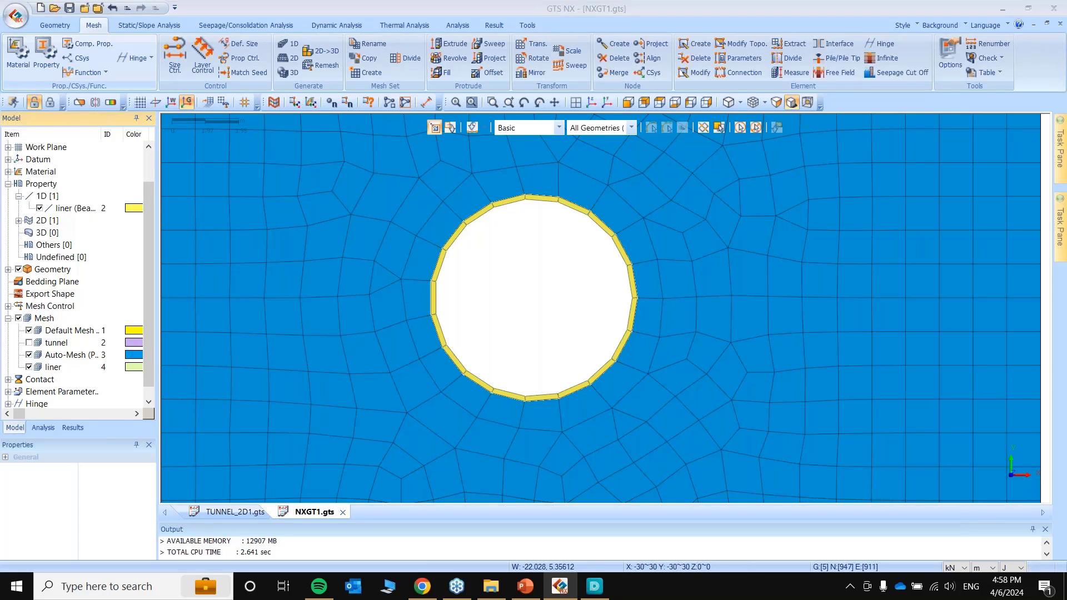
double_click(201, 99)
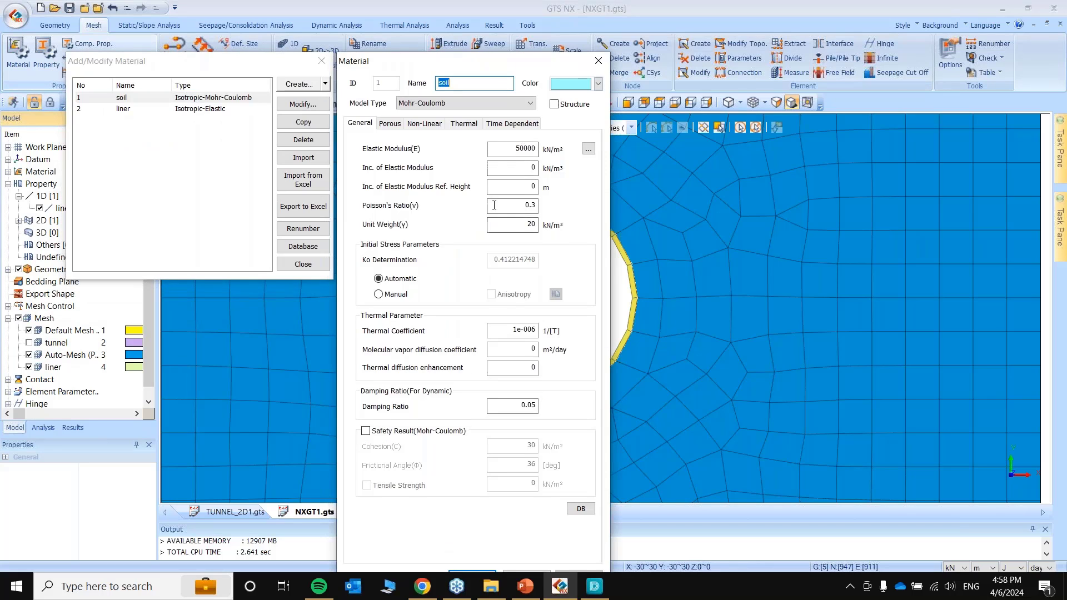
left_click(424, 123)
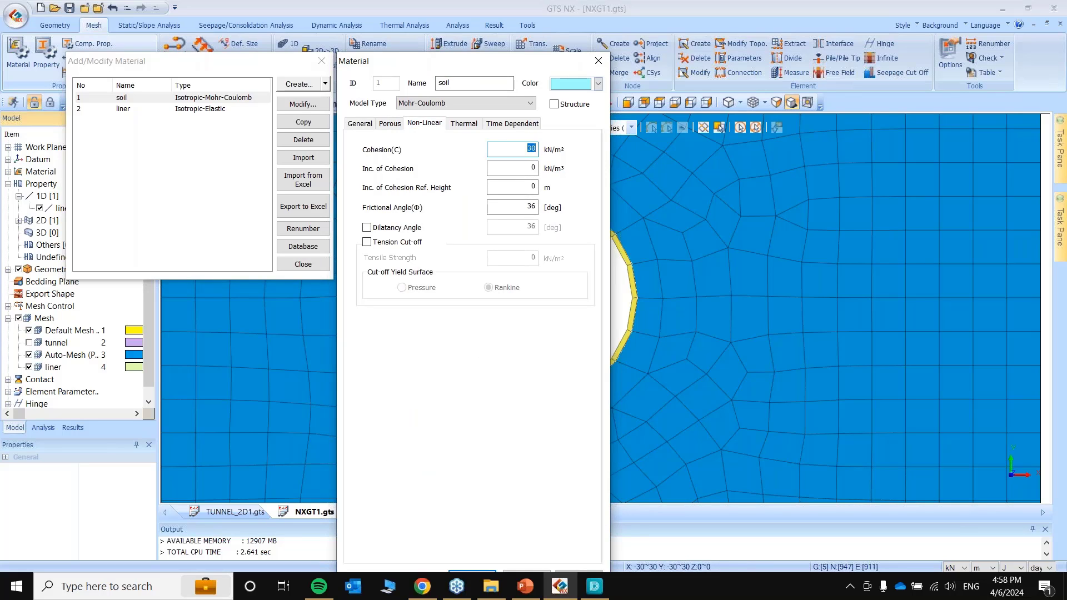
left_click(598, 62)
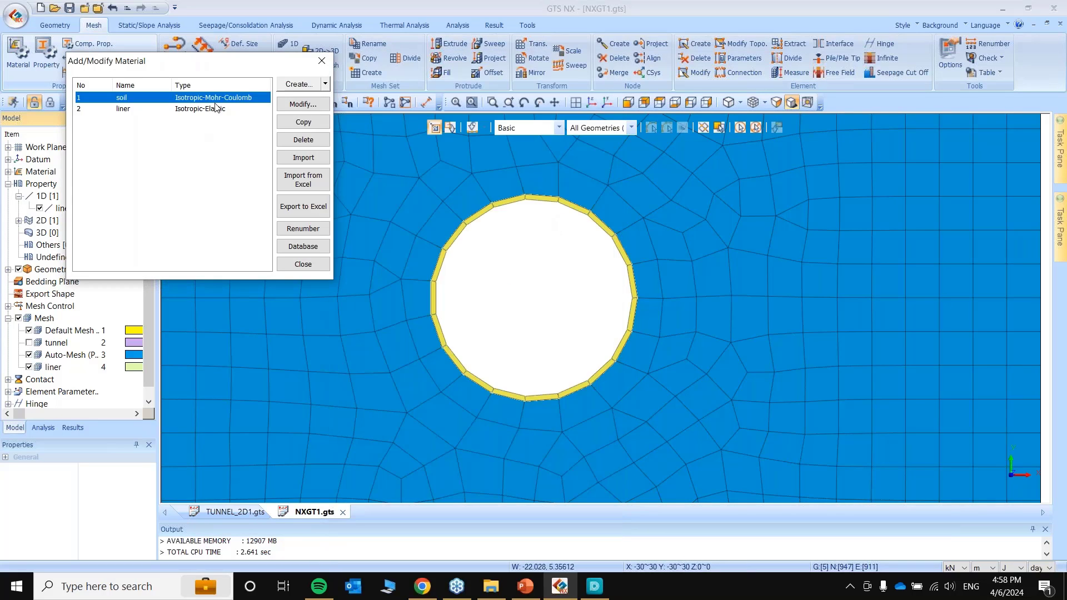
Copy the soil material, name the copy soil_DM, and open its elastic modulus for editing.
left_click(303, 122)
double_click(121, 120)
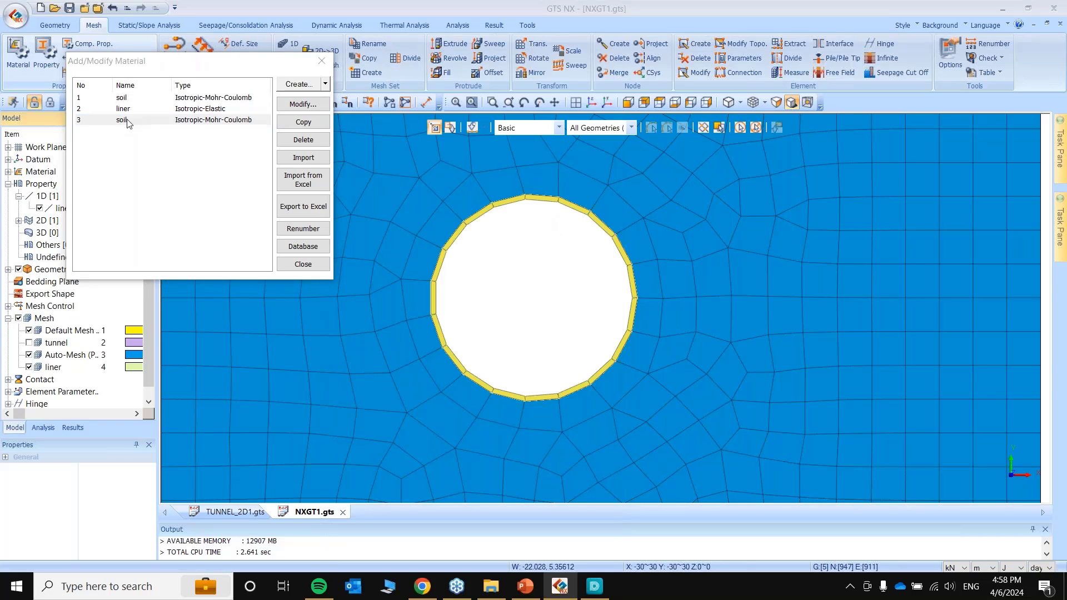
left_click_drag(538, 29, 569, 3)
left_click(553, 33)
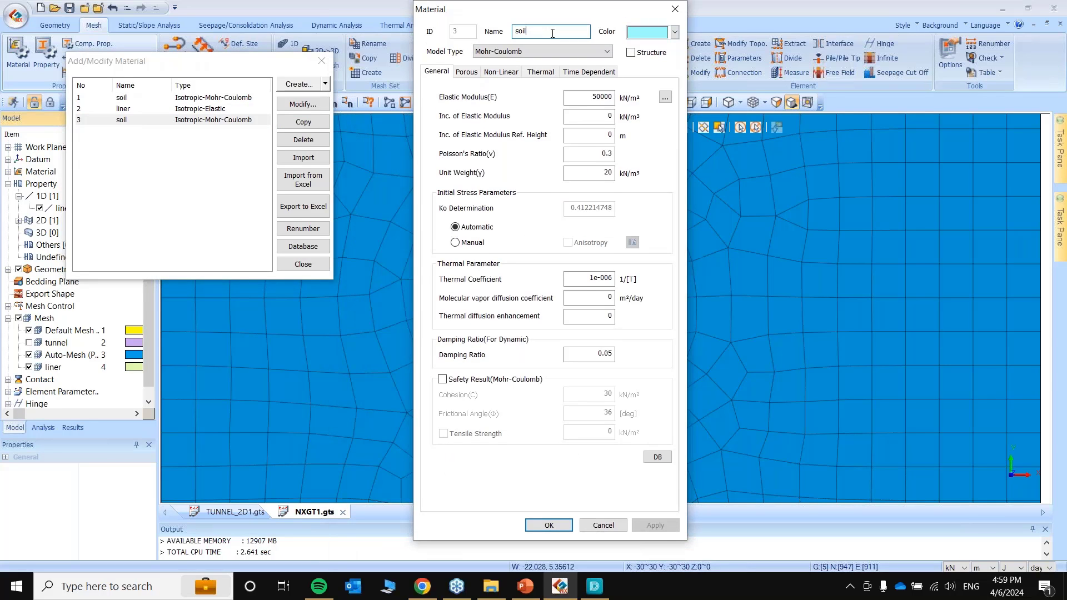
type("_a")
type("DM")
double_click(600, 97)
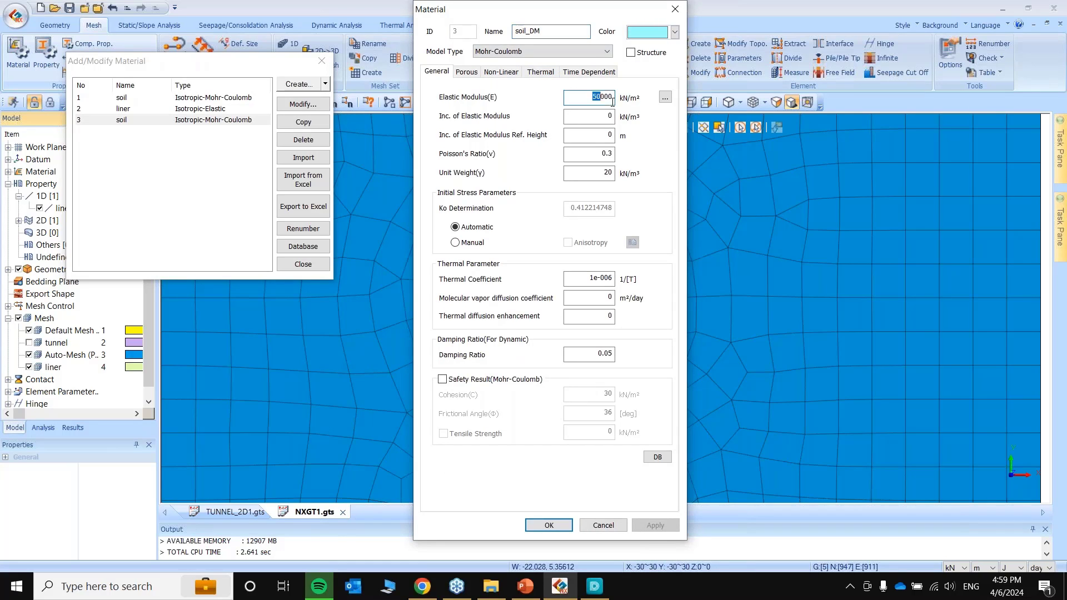
Set the soil_DM material's elastic modulus to 40000 kN/m², cohesion to 24 kN/m² and frictional angle to 29 degrees.
type("40000")
left_click(501, 72)
double_click(597, 99)
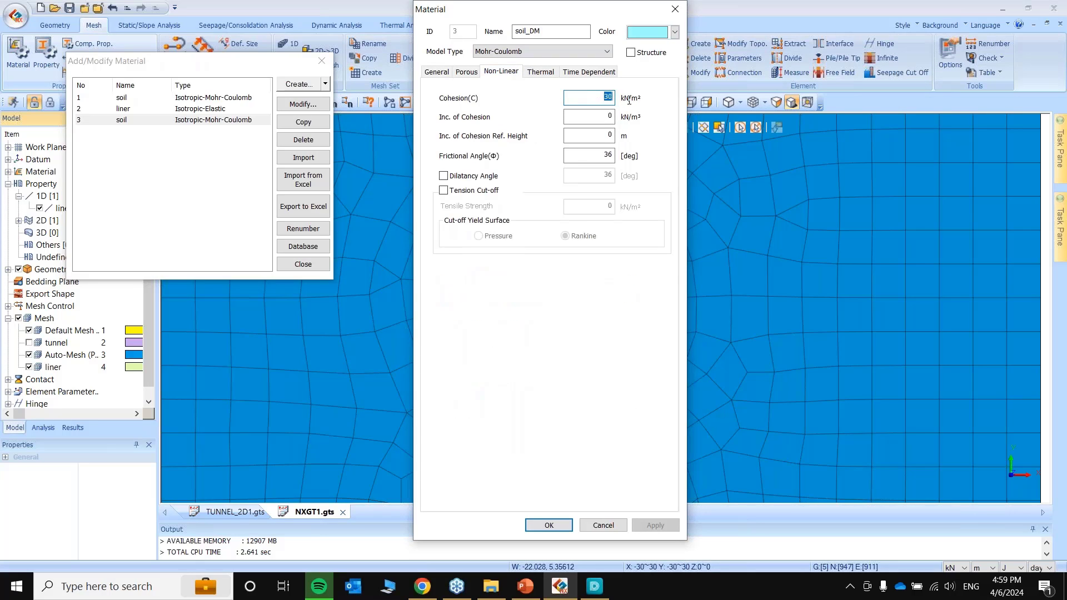
type("24")
double_click(603, 155)
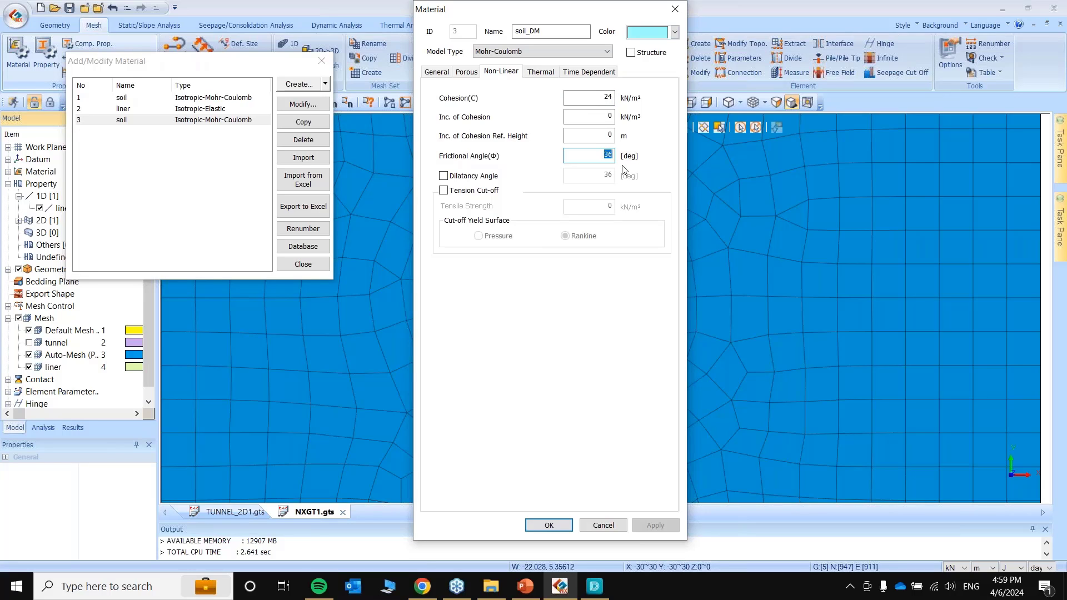
type("29")
left_click(548, 526)
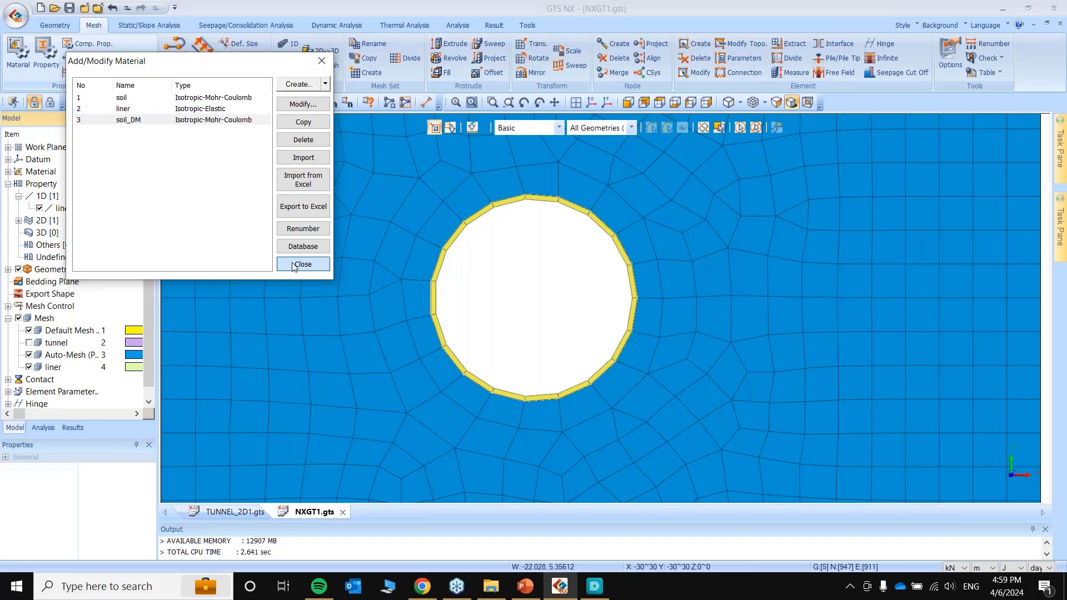
left_click(315, 263)
Open the mesh element parameters for changing the property of 2D elements.
left_click_drag(578, 522, 572, 474)
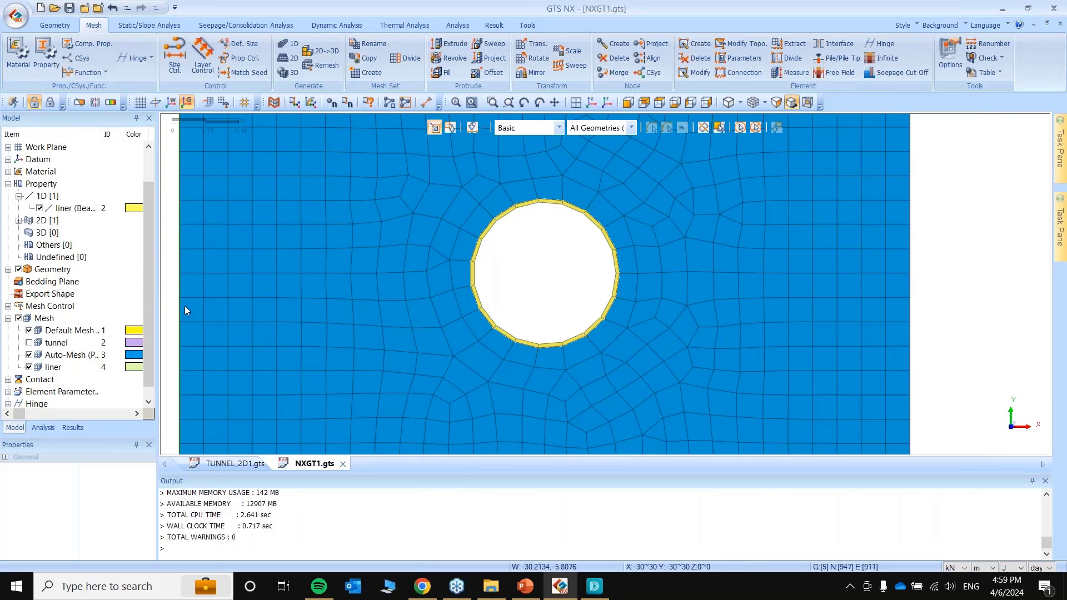
left_click(43, 428)
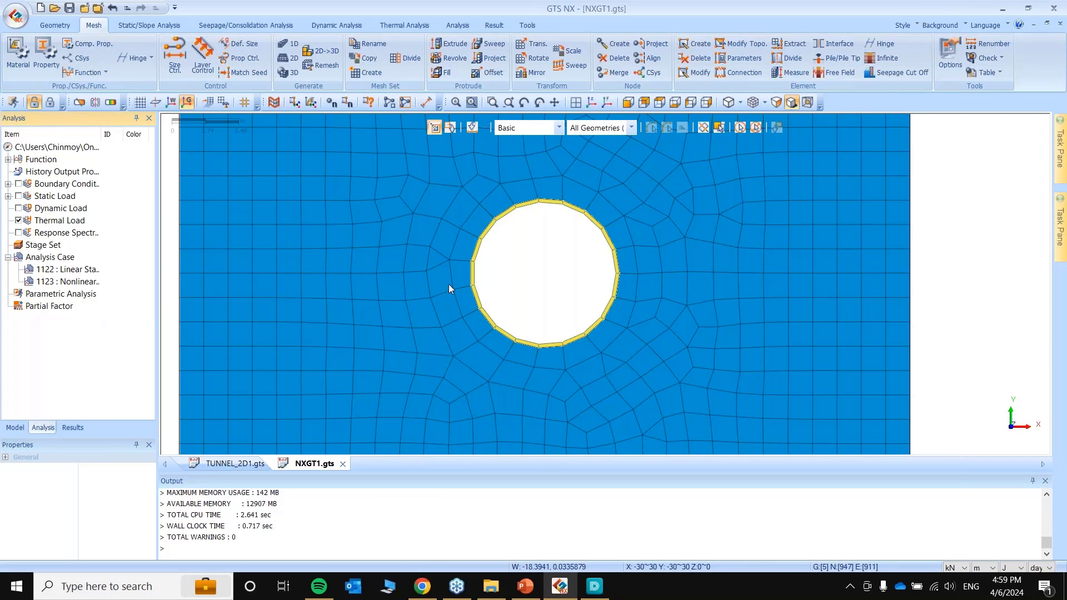
scroll(532, 145, "up", 1)
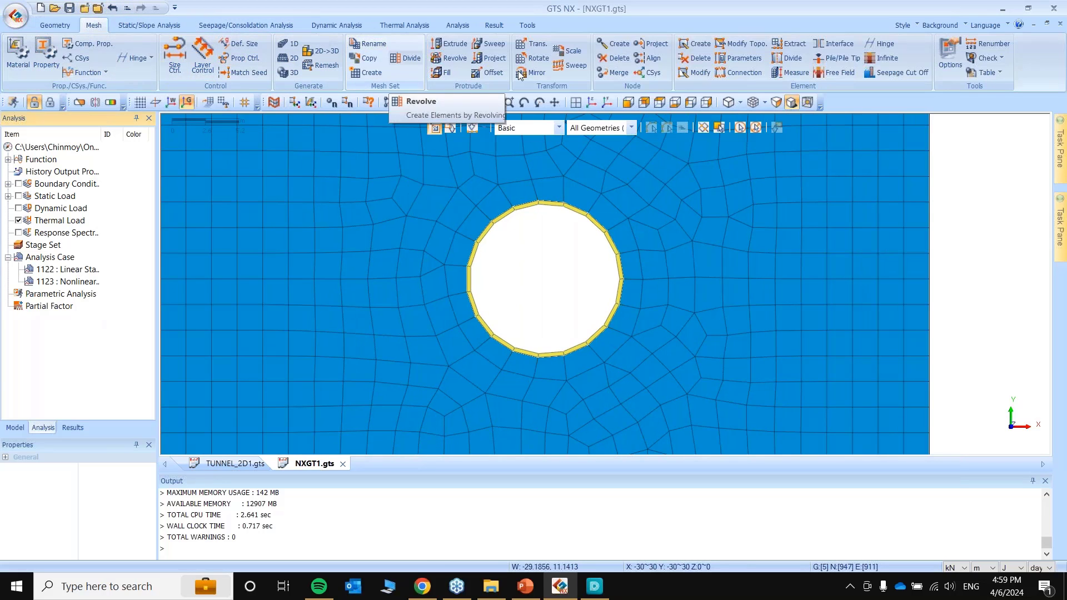
left_click(745, 58)
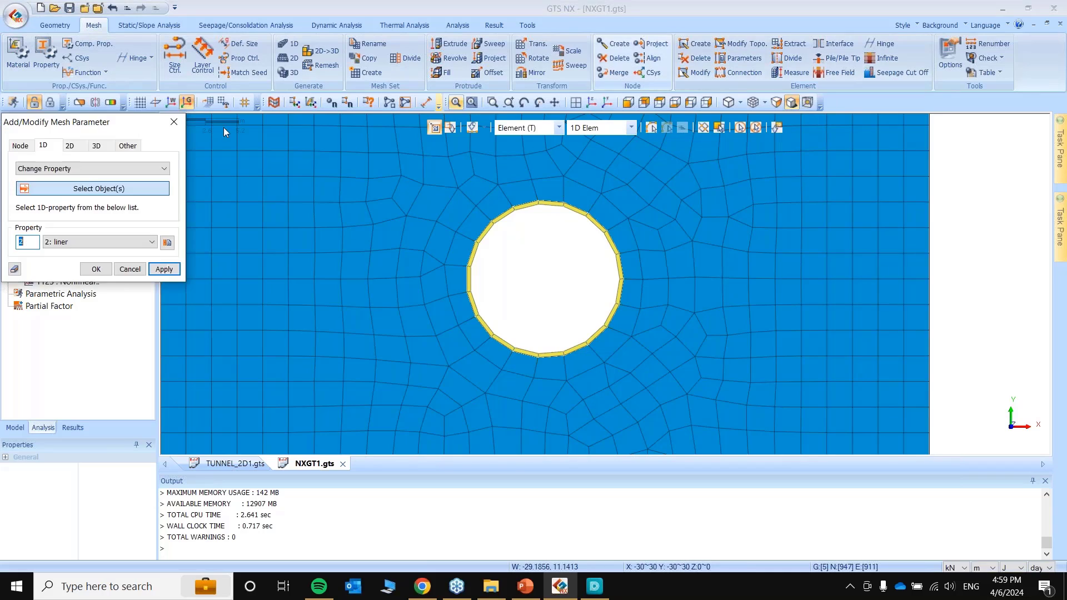
left_click_drag(117, 93, 291, 98)
left_click(241, 118)
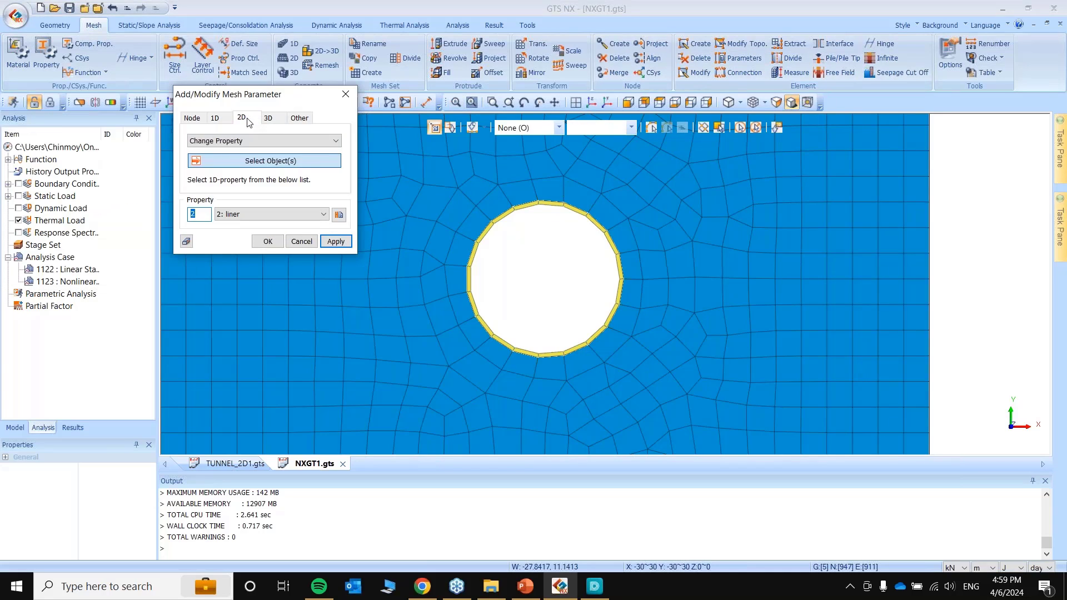
Create a plane strain 2D property named DM that uses the soil_DM material.
left_click(249, 214)
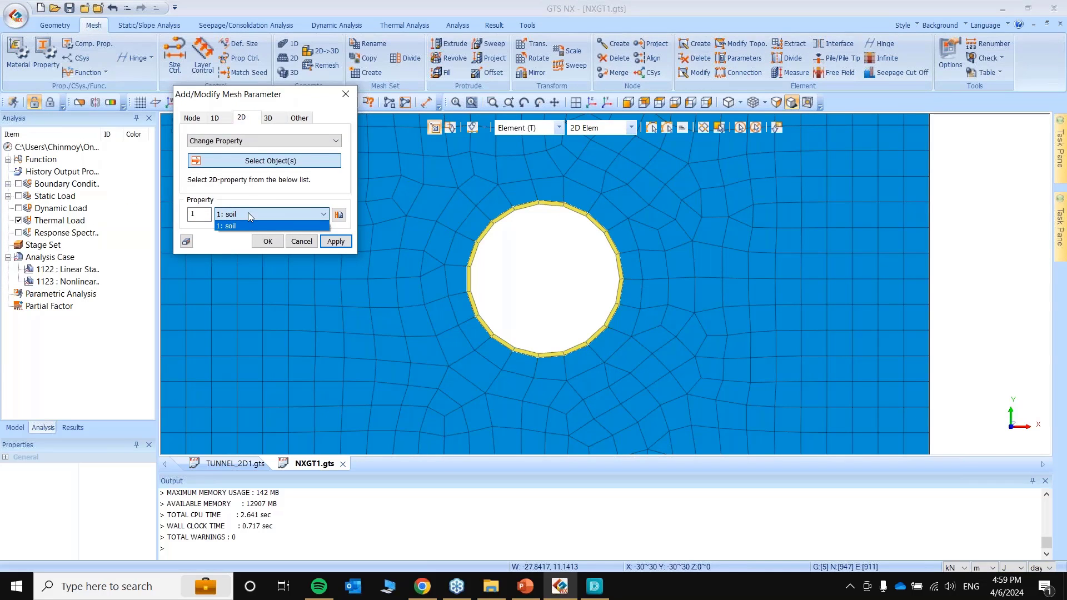
left_click(341, 213)
left_click(339, 215)
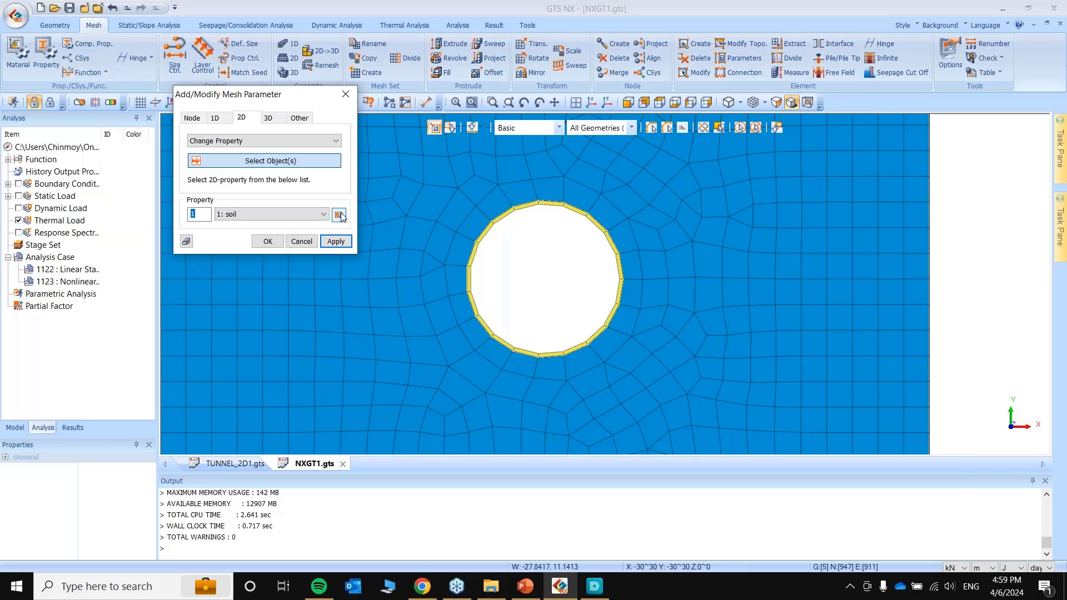
left_click(525, 190)
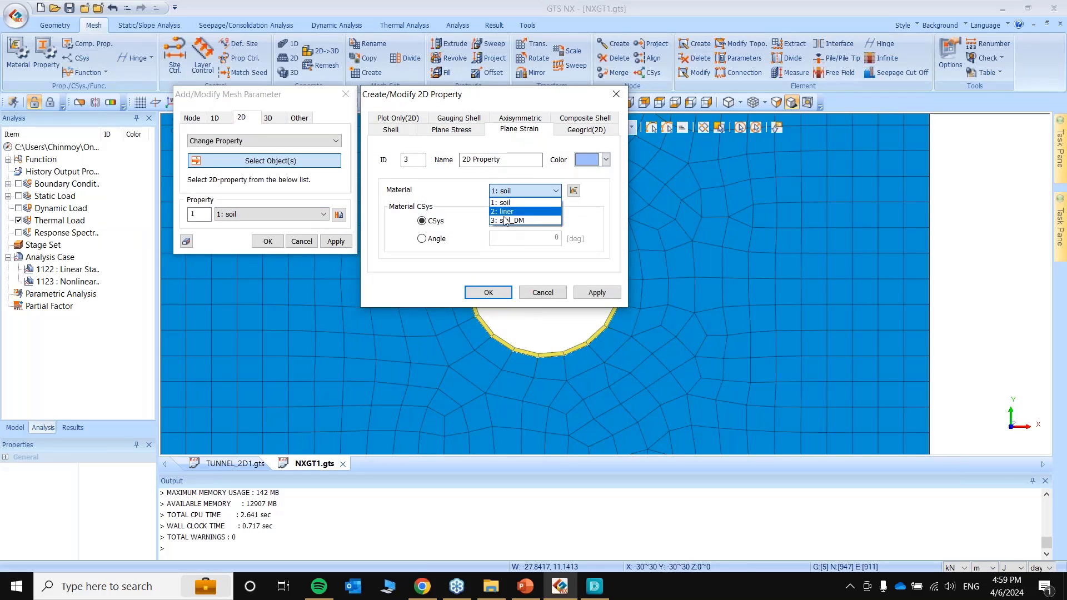
left_click(511, 214)
left_click_drag(501, 159, 351, 164)
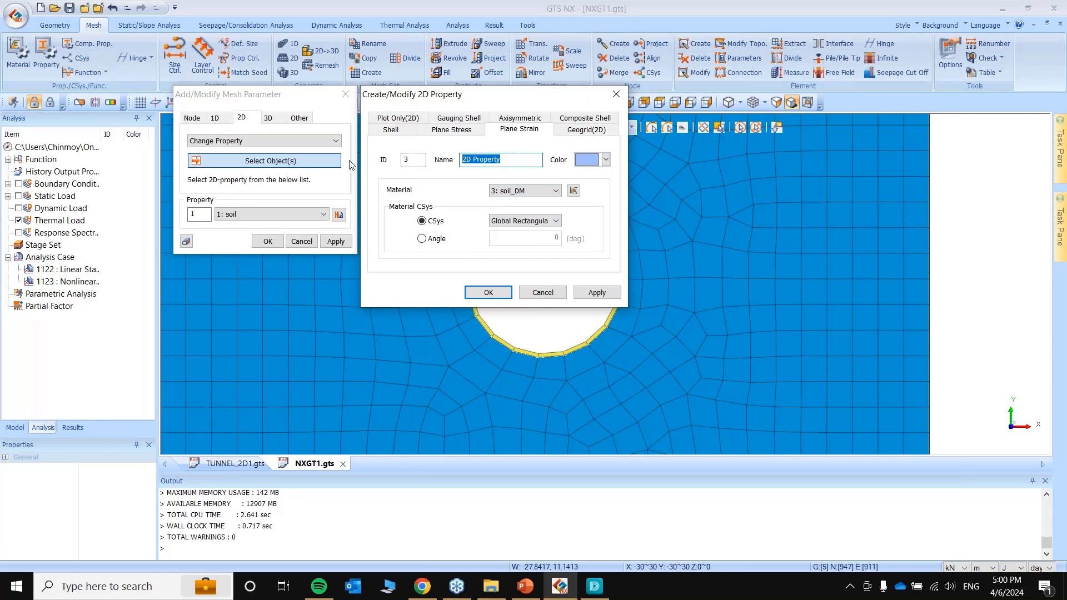
type("DM")
left_click(489, 293)
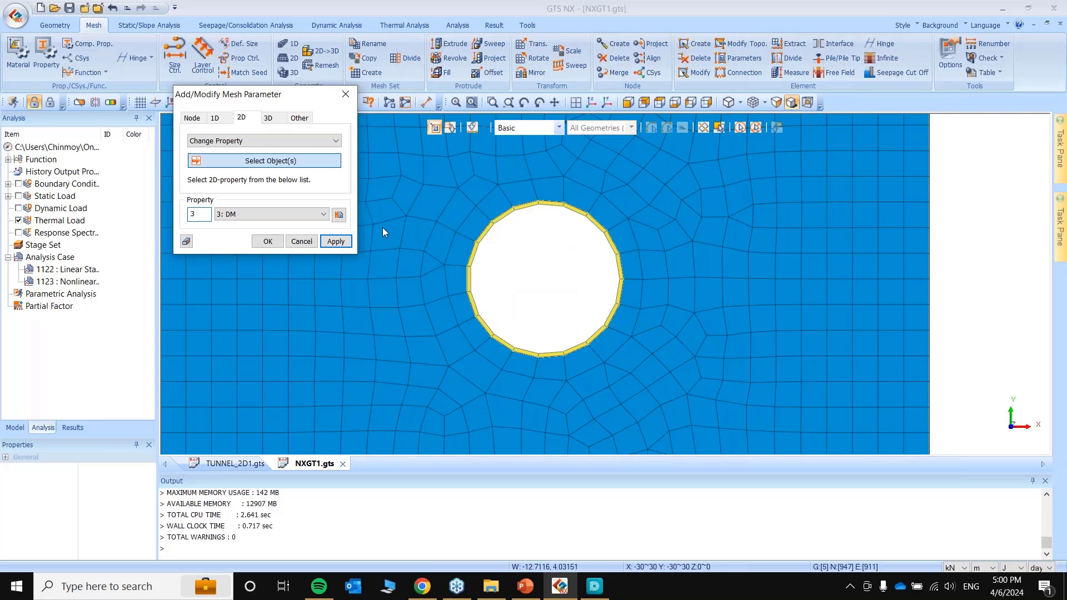
Assign the DM property to the full ring of soil elements directly surrounding the tunnel liner.
left_click(302, 163)
left_click(458, 252)
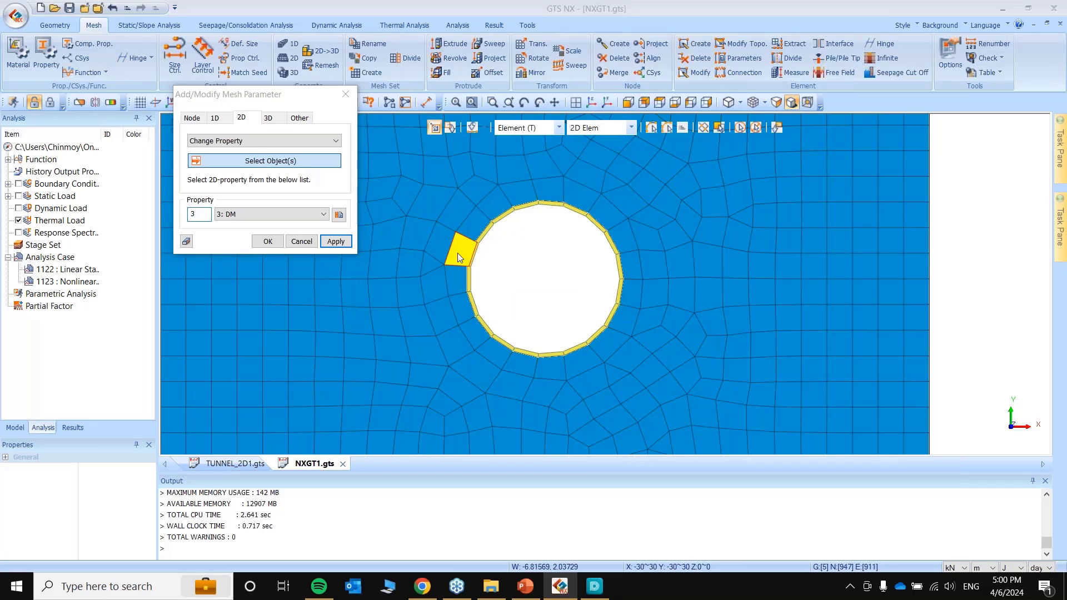
left_click(473, 223)
left_click(500, 200)
left_click(525, 192)
left_click(550, 189)
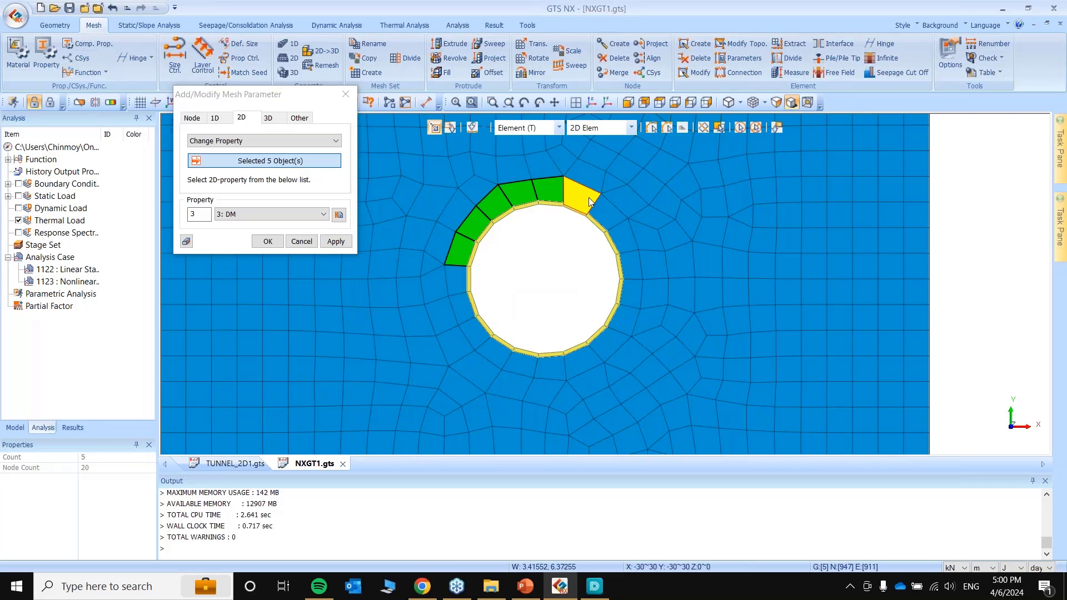
left_click(581, 195)
left_click(609, 225)
left_click(621, 238)
left_click(630, 265)
left_click(630, 294)
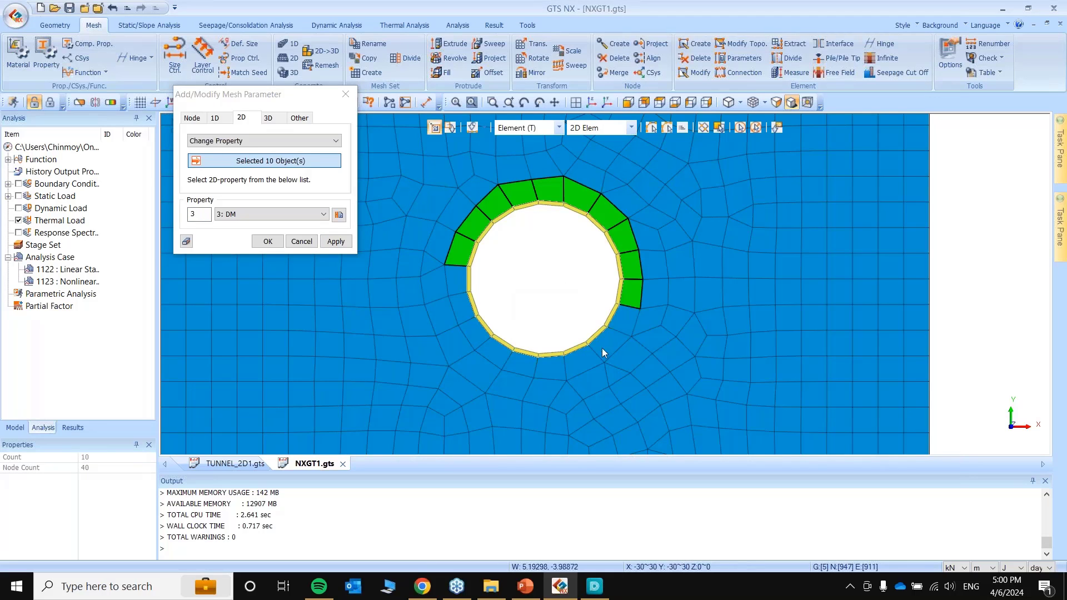
left_click(610, 342)
left_click(575, 359)
left_click(548, 365)
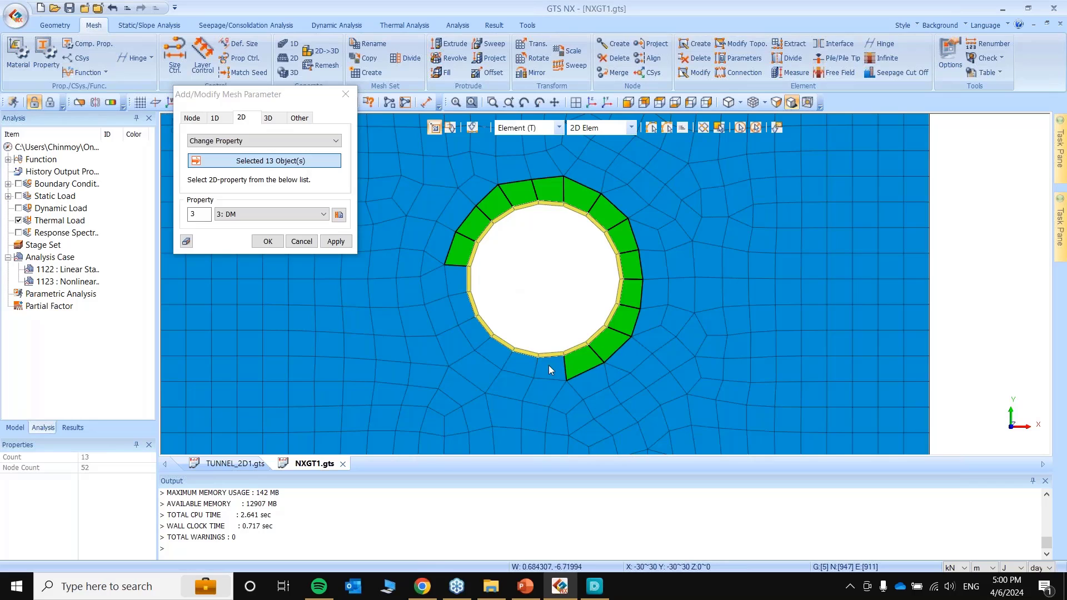
left_click(517, 363)
left_click(457, 279)
left_click(463, 306)
left_click(476, 330)
left_click(496, 352)
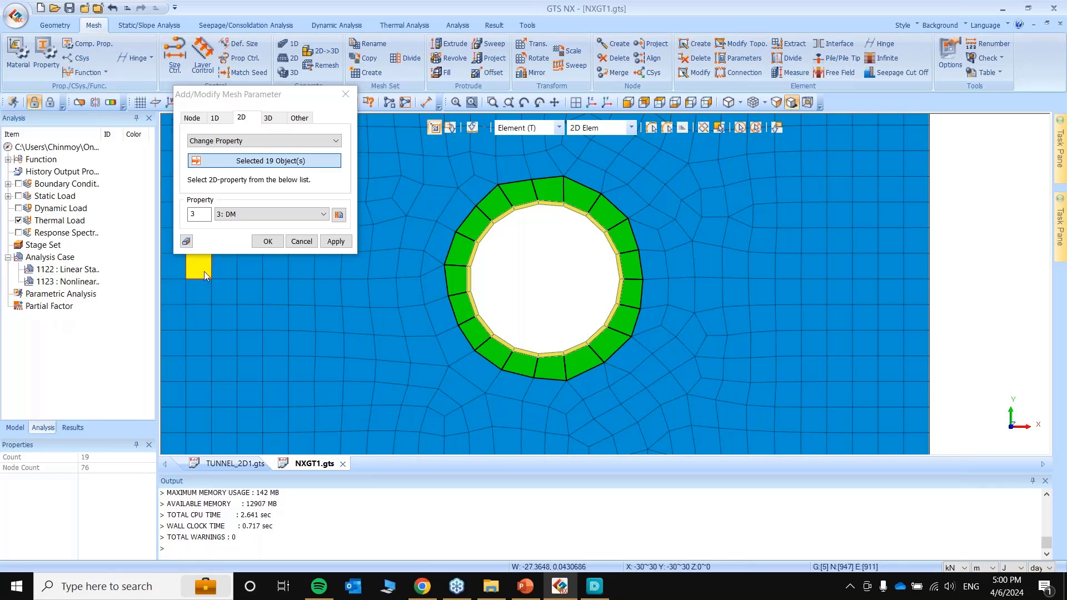
left_click(265, 242)
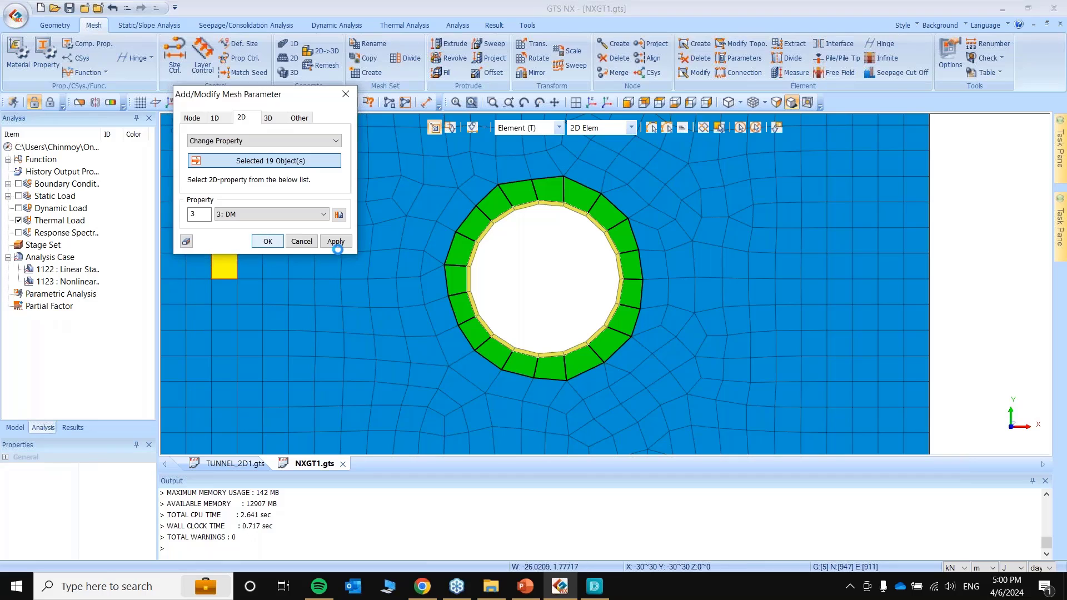
Check the assigned property of one element beside the liner and one element farther out in the soil.
left_click(21, 431)
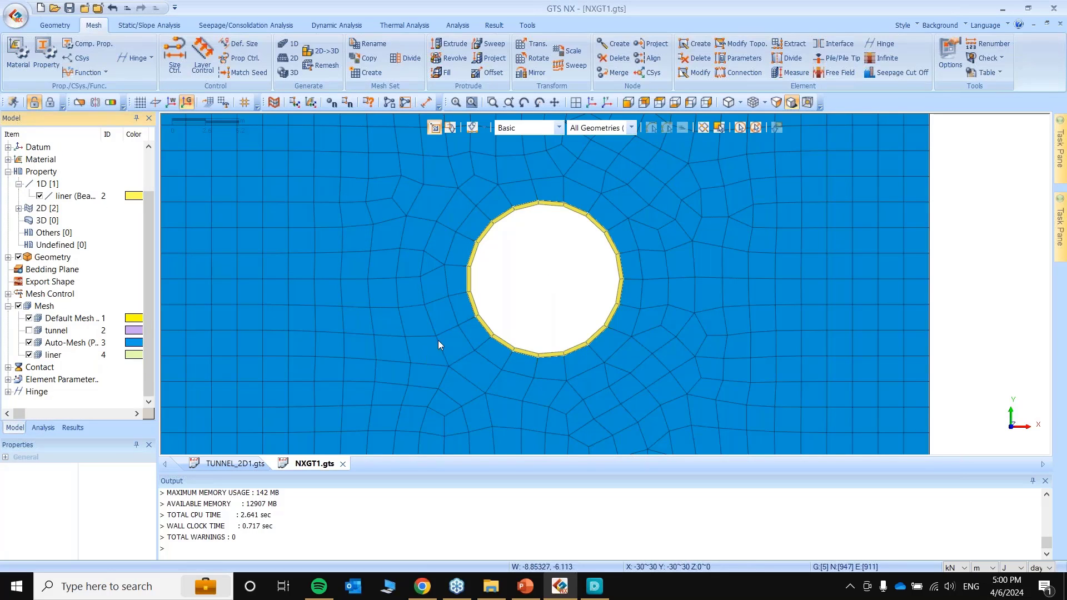
left_click(559, 128)
left_click(522, 159)
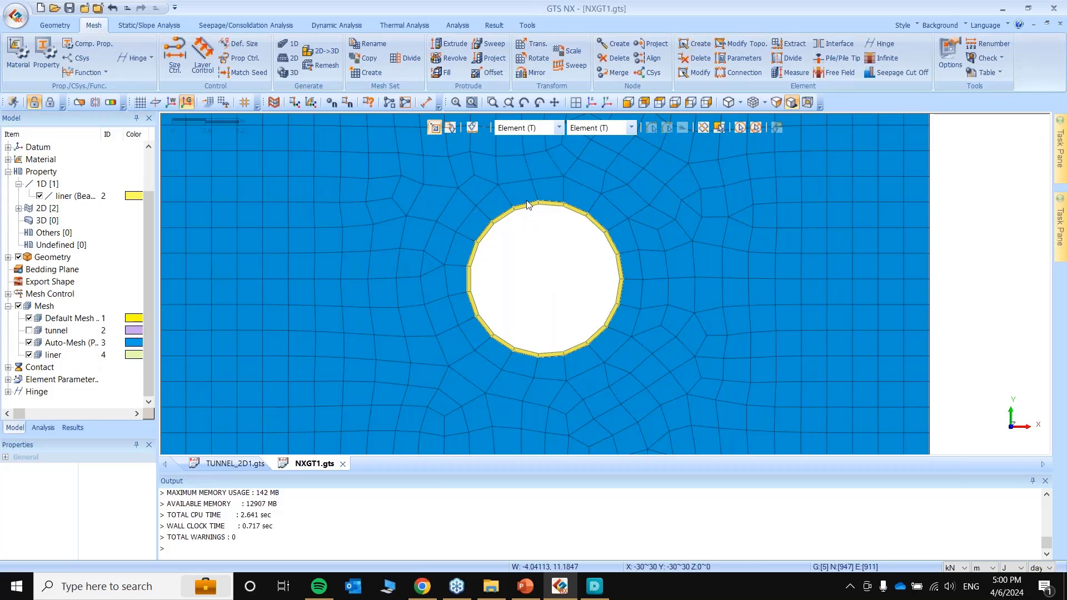
left_click(478, 223)
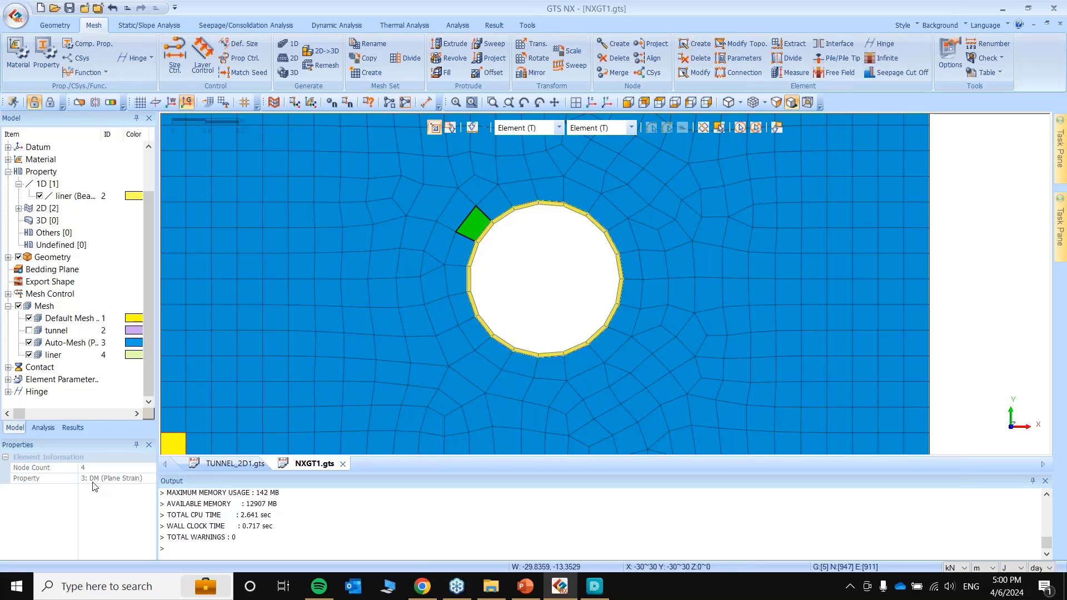
left_click(422, 236)
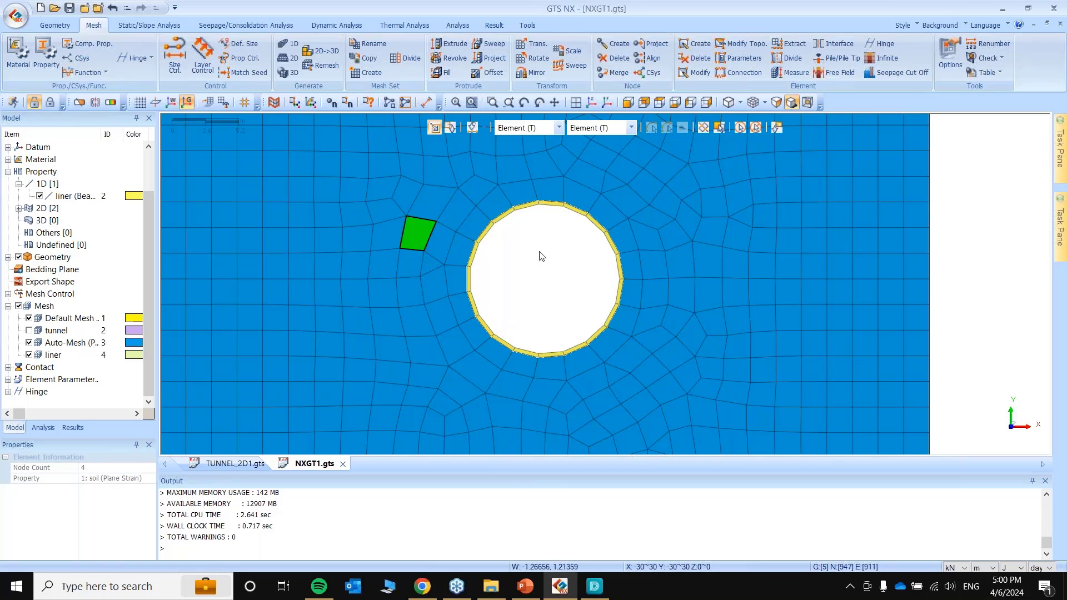
left_click(759, 129)
Solve only the nonlinear analysis case 1123.
scroll(611, 253, "down", 6)
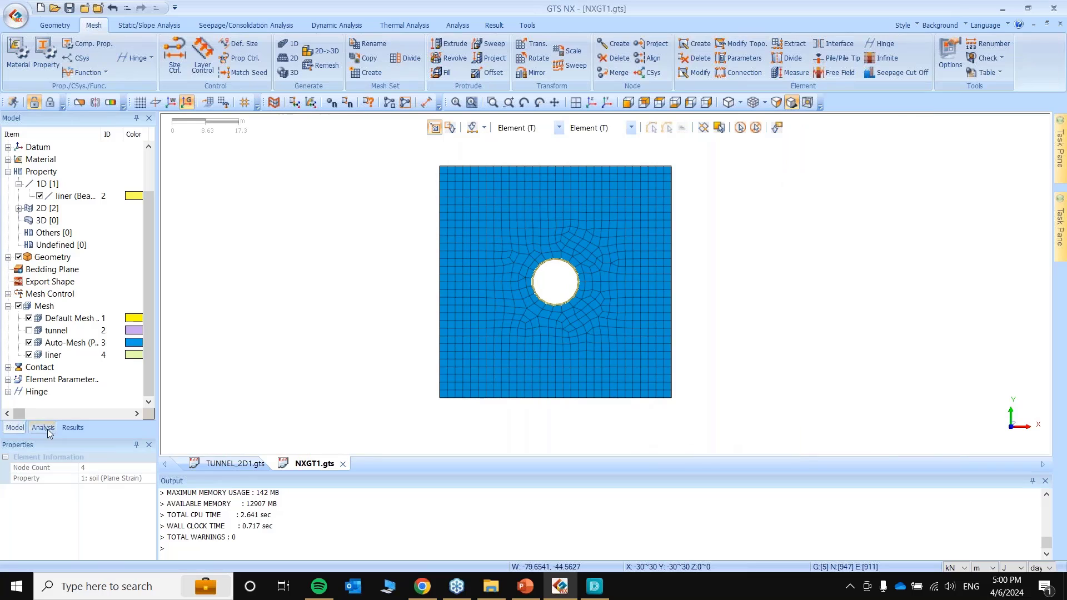
left_click(43, 427)
right_click(53, 282)
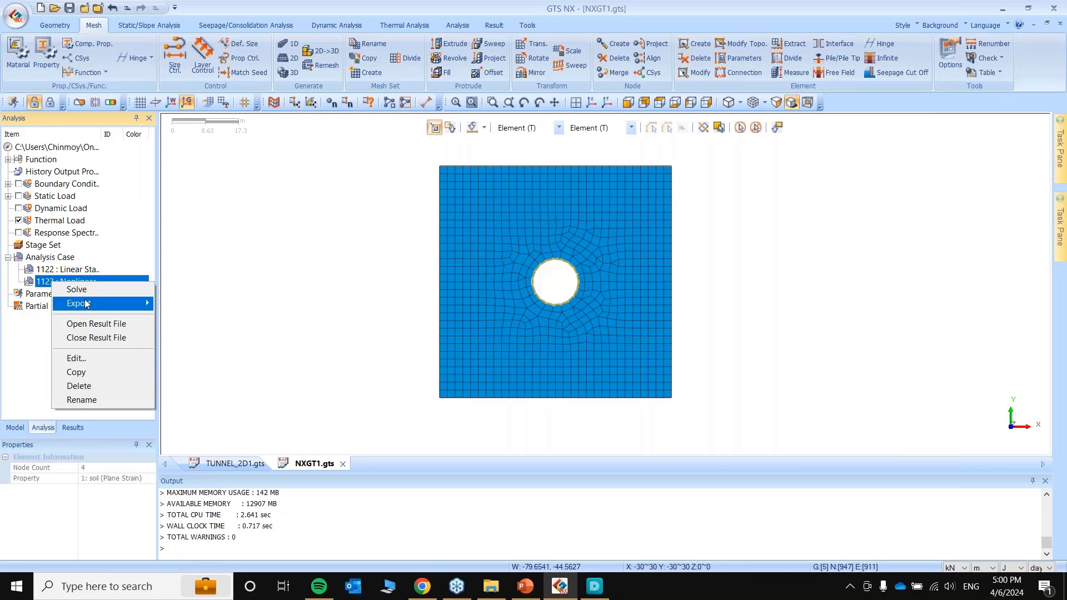
left_click(85, 289)
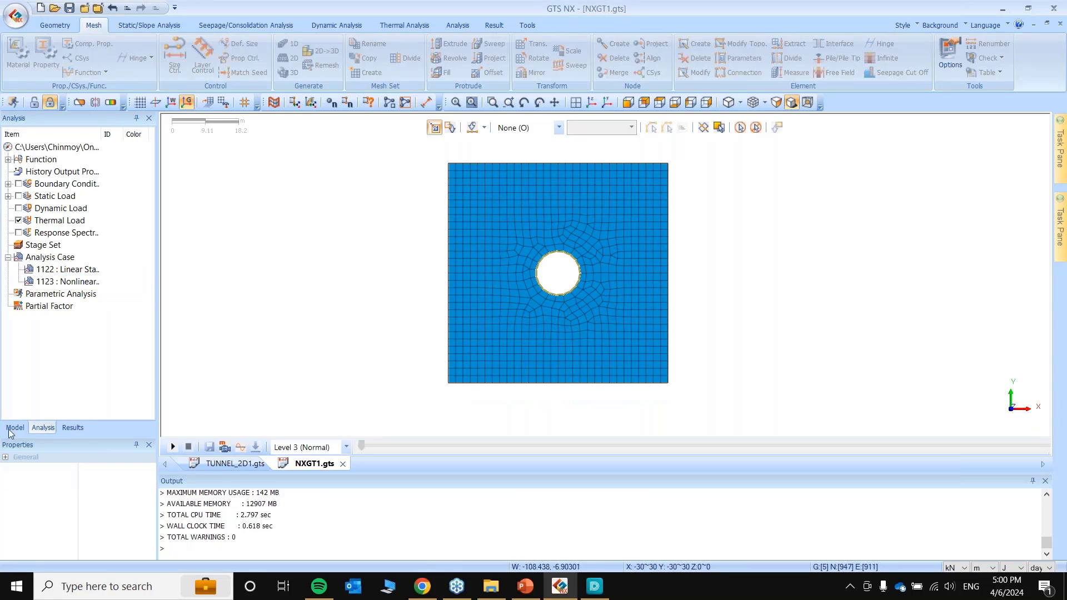
Display the total translation of nonlinear case 1123 as a contour plot.
left_click(75, 428)
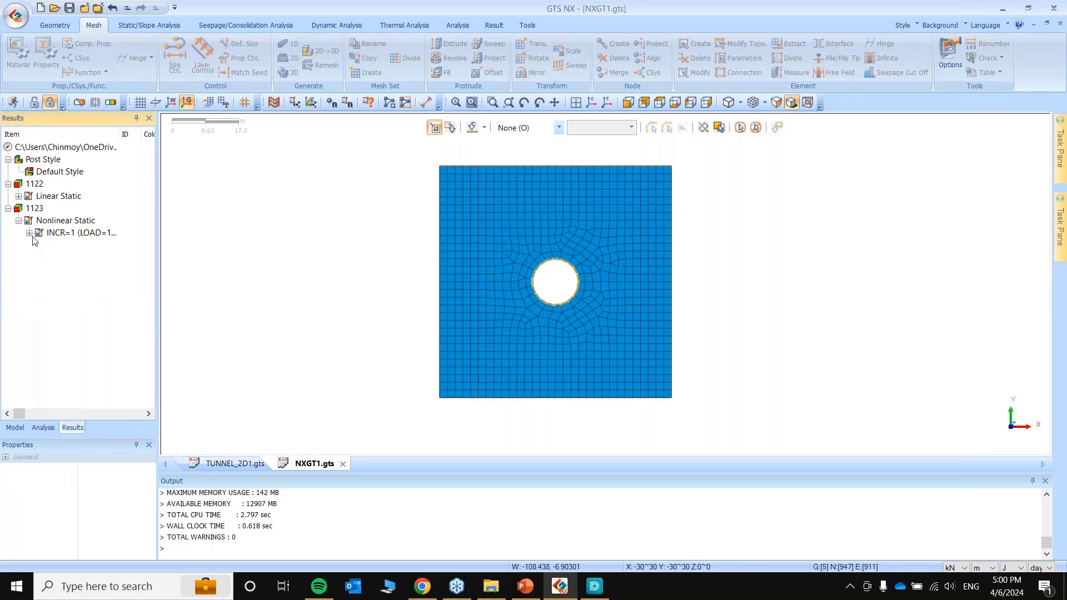
left_click(29, 233)
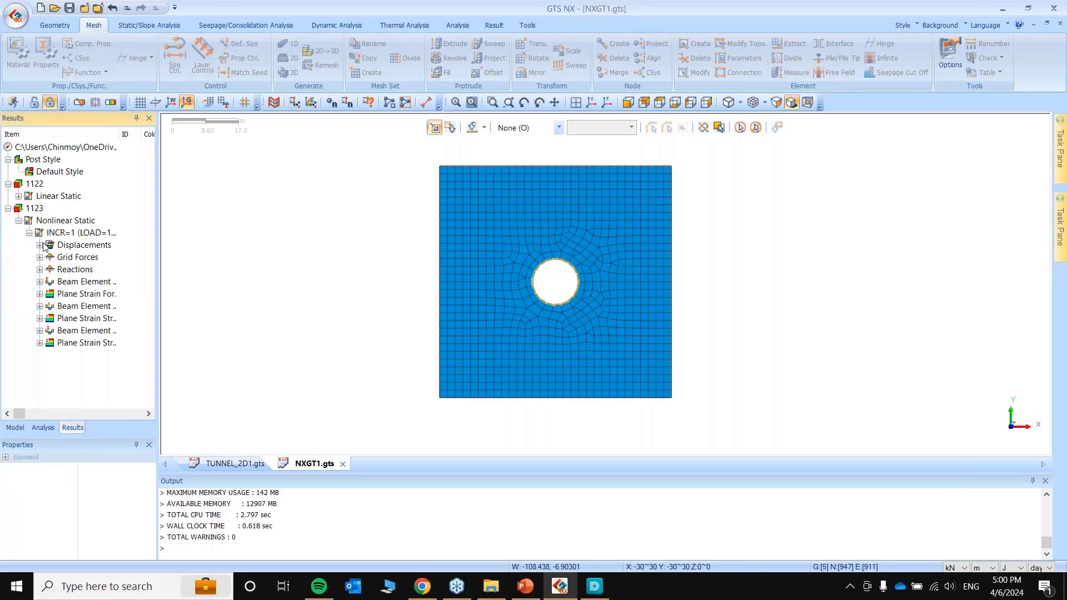
left_click(39, 245)
double_click(90, 257)
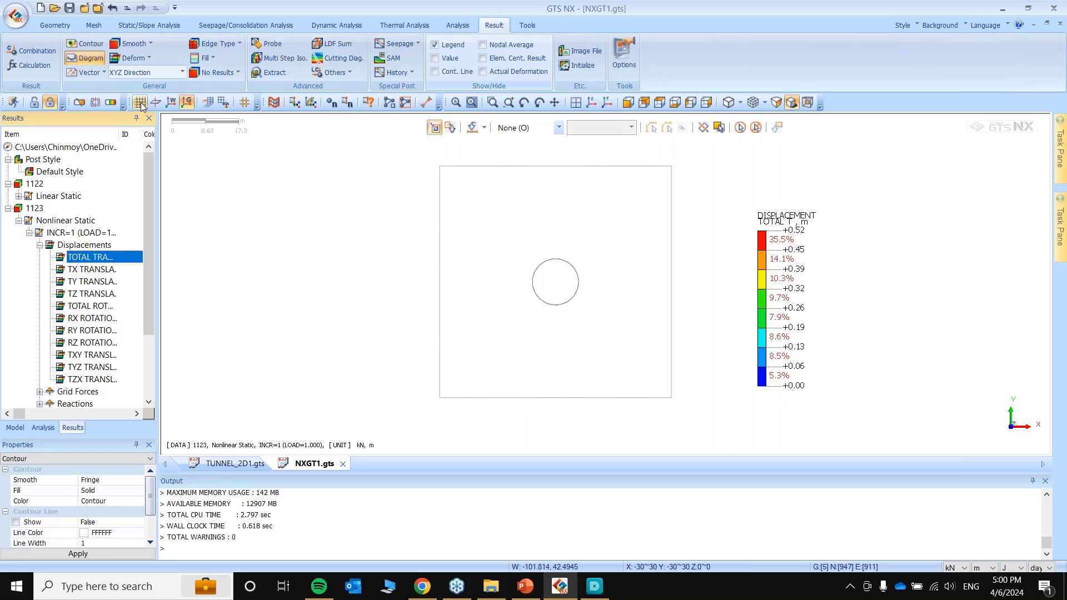
left_click(82, 44)
Display the axial force in the liner's beam elements for nonlinear case 1123.
scroll(75, 320, "down", 3)
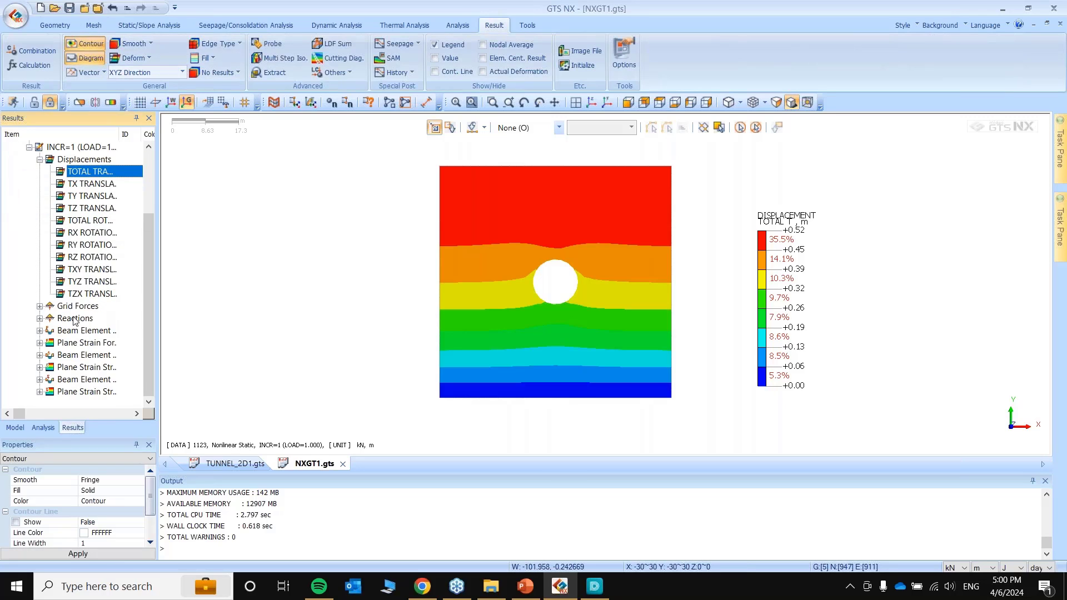
left_click(39, 331)
double_click(85, 329)
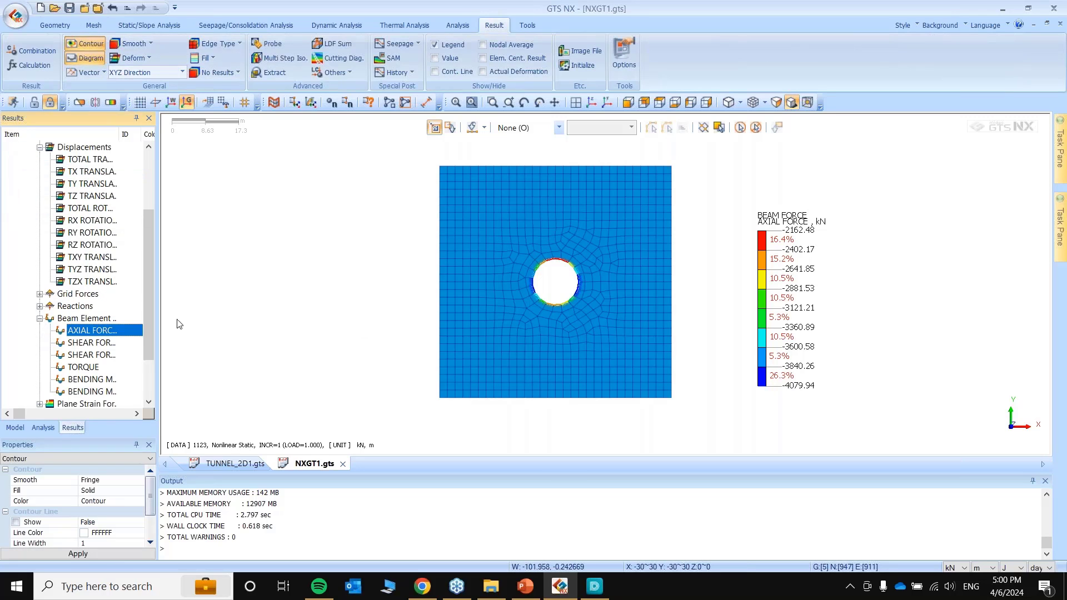
Auto-range the axial force legend and show the liner's axial force as a diagram without the contour.
right_click(780, 289)
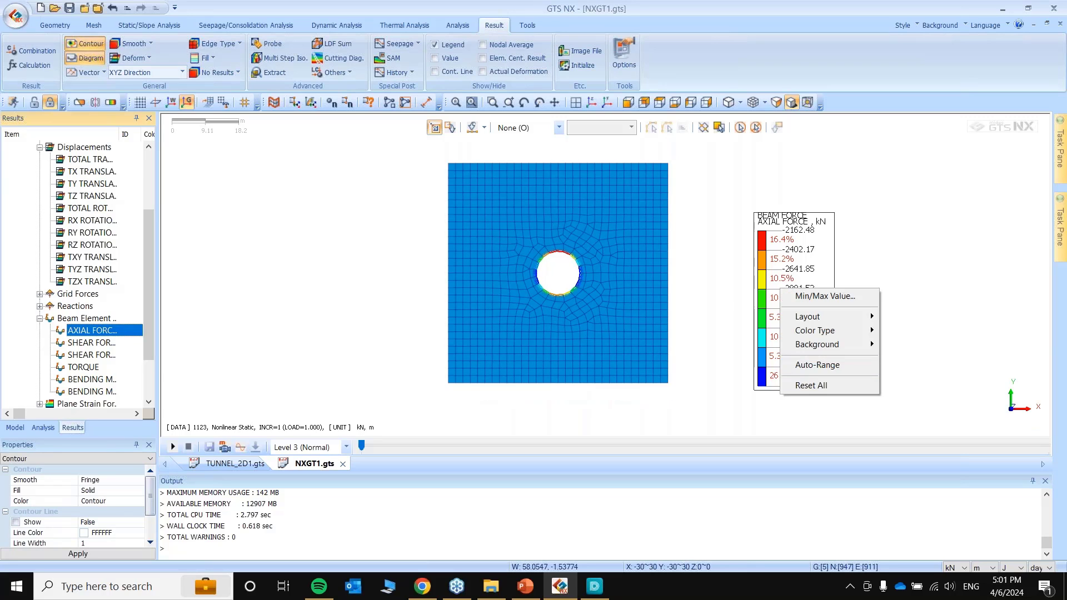
left_click(817, 364)
scroll(647, 274, "up", 11)
left_click_drag(807, 275, 822, 271)
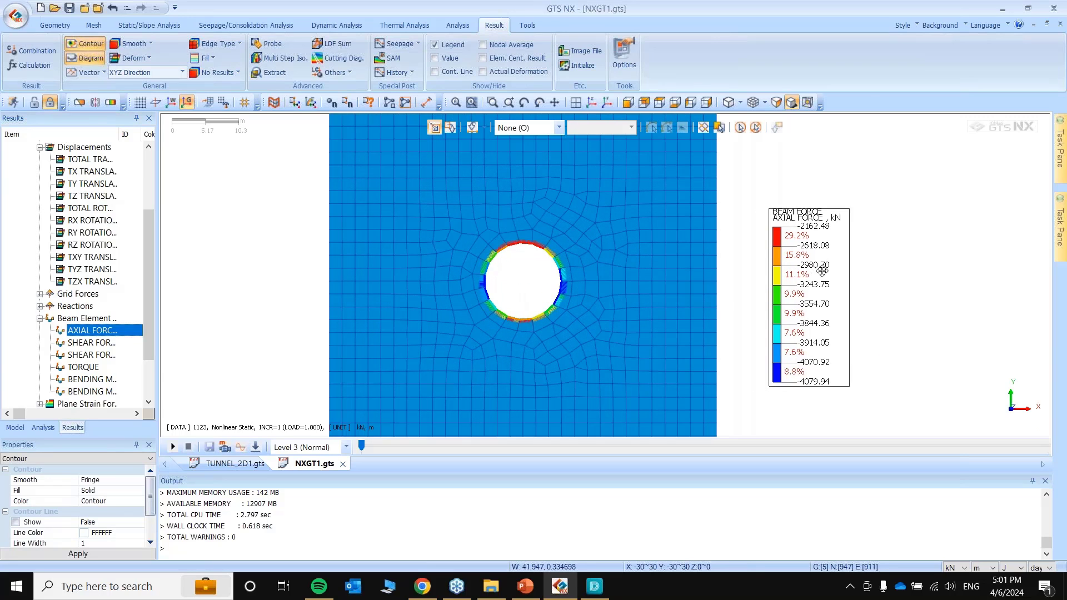
scroll(648, 214, "up", 4)
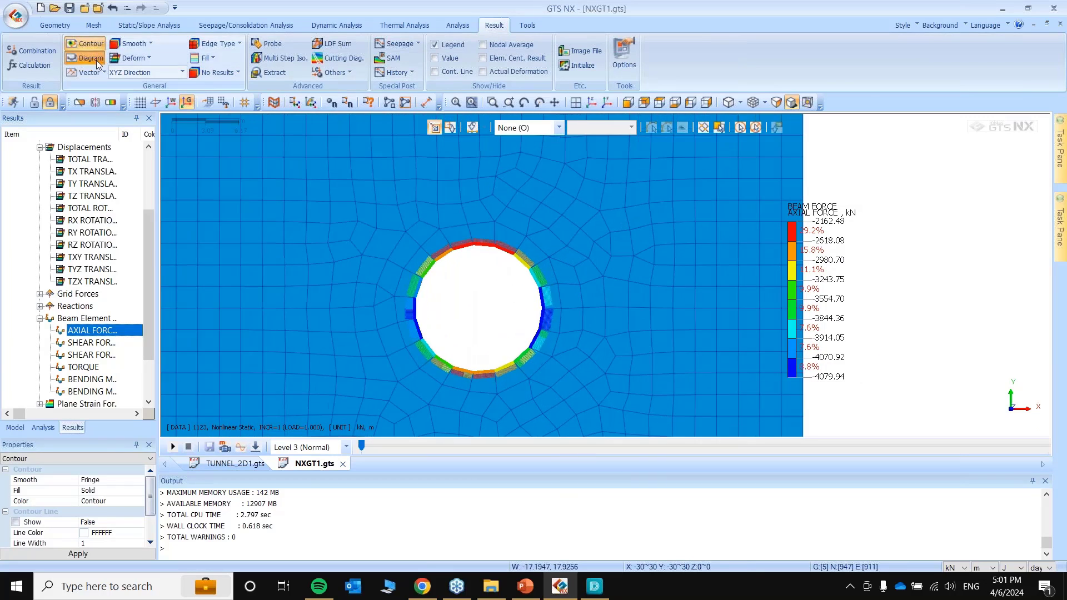
left_click(91, 58)
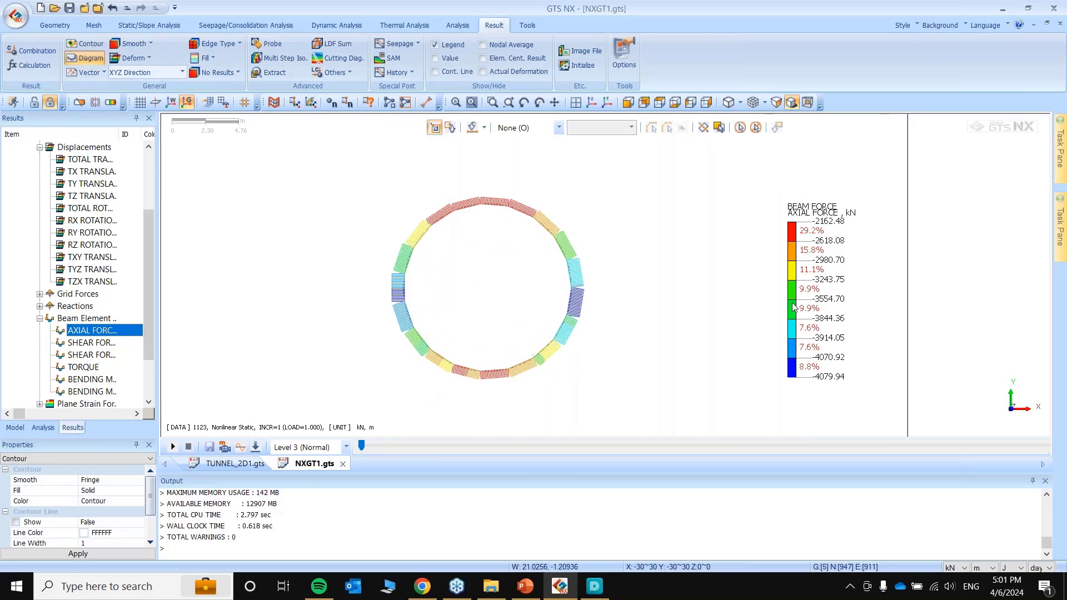
Overlay the contour plot and the diagram for the liner's axial force.
scroll(643, 287, "up", 3)
scroll(269, 309, "up", 3)
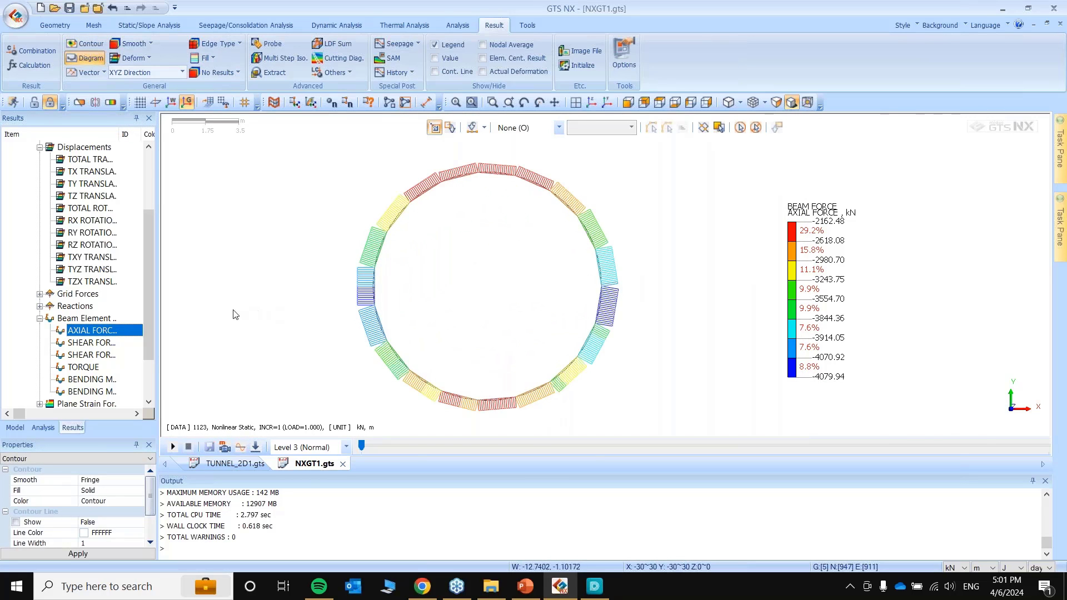
scroll(63, 340, "down", 2)
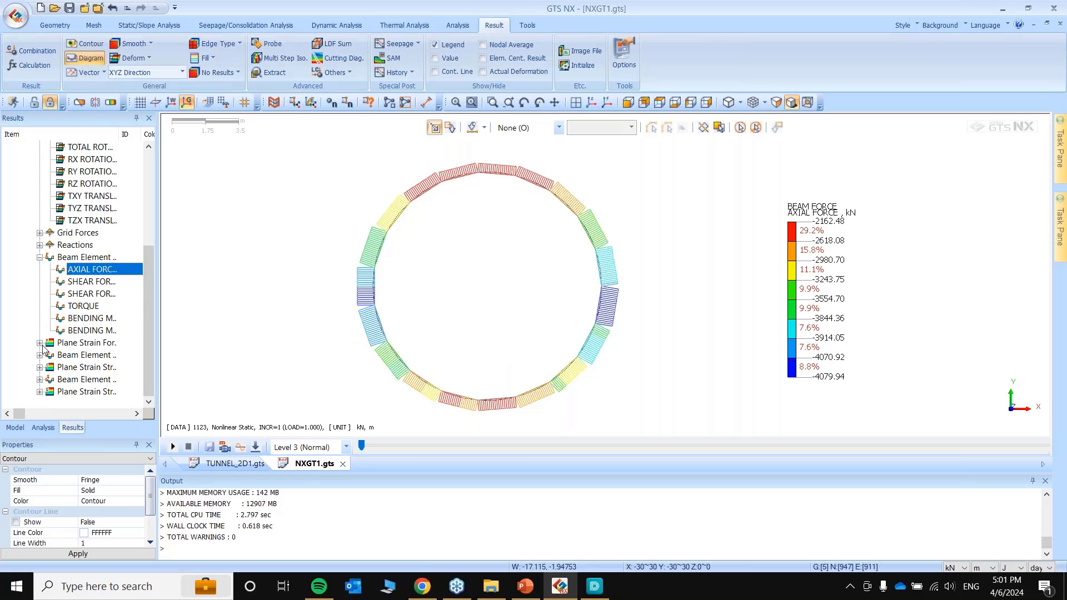
left_click(89, 44)
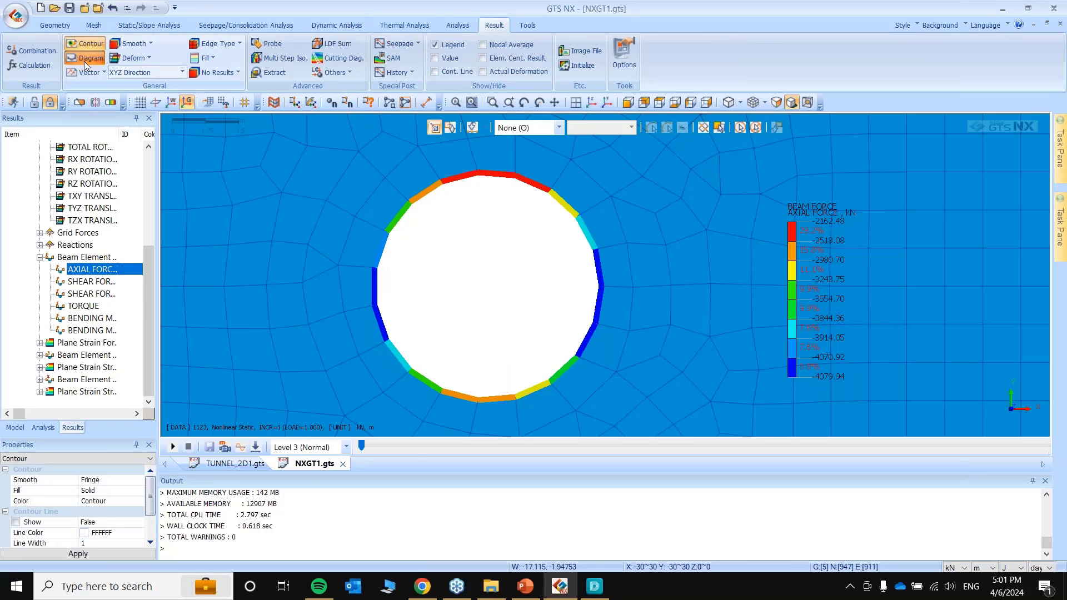
left_click(85, 59)
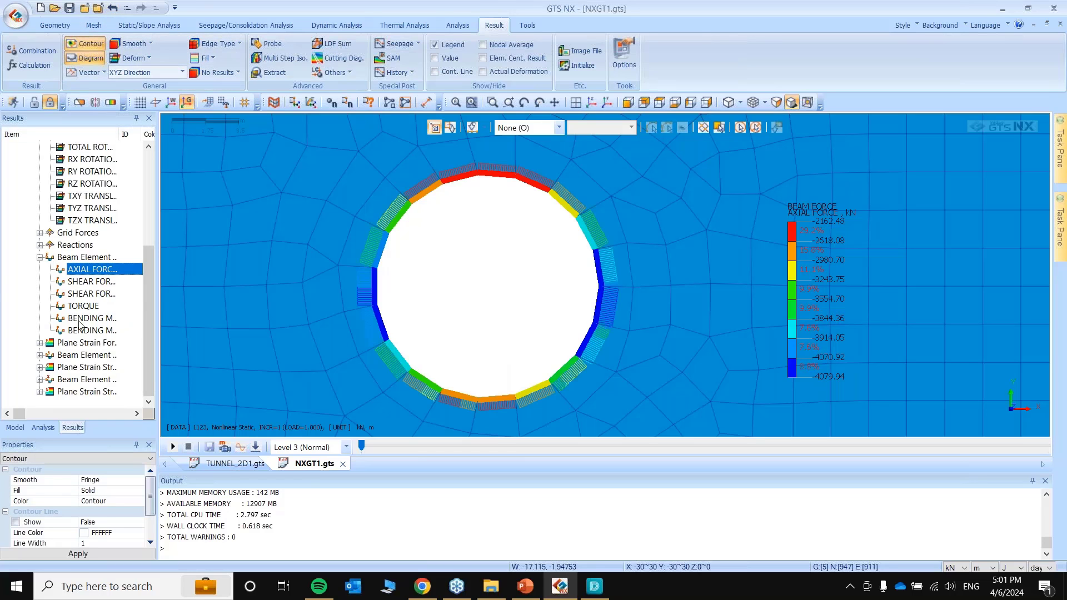
Display the maximum shear strain of the plane strain elements, auto-range its legend and move the legend clear of the model.
left_click(40, 391)
double_click(91, 331)
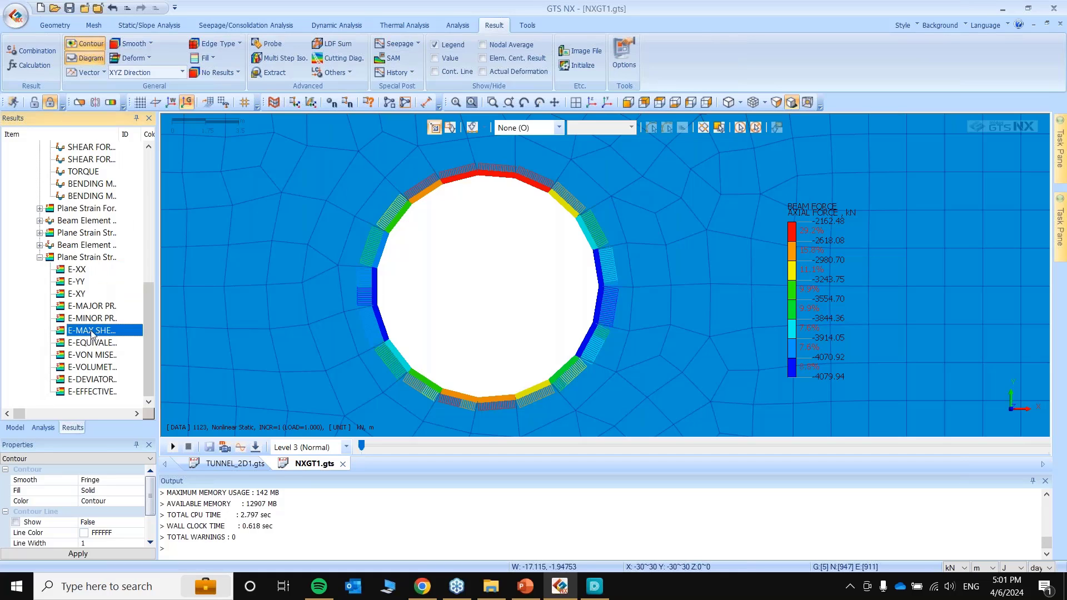
right_click(832, 206)
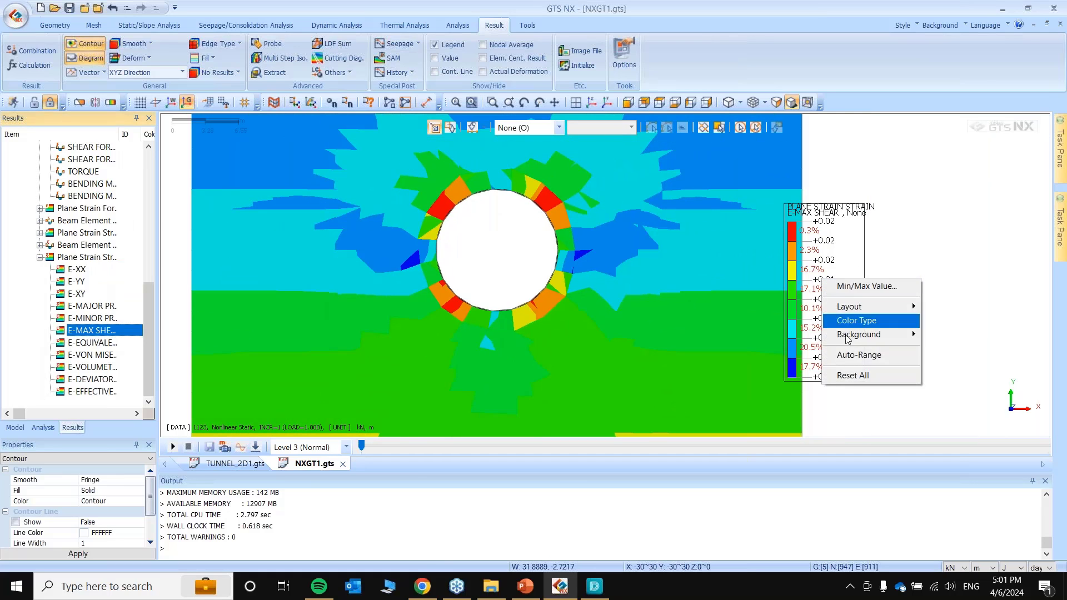
left_click(866, 353)
left_click_drag(817, 252, 930, 241)
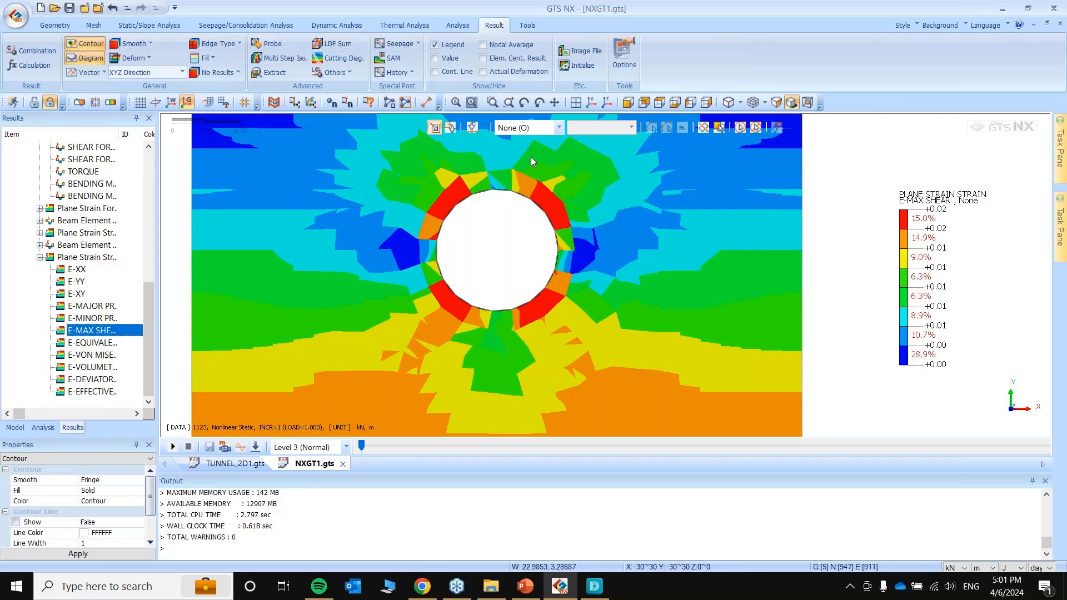
Turn on nodal averaging and element centre results for the maximum shear strain contour.
left_click(482, 45)
left_click(482, 58)
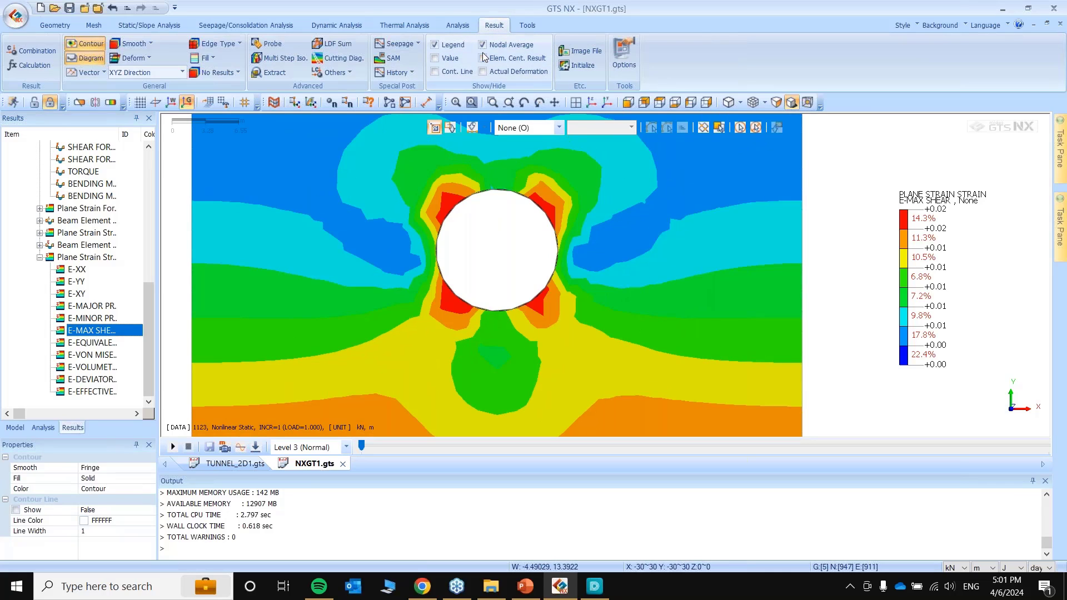
scroll(460, 233, "up", 2)
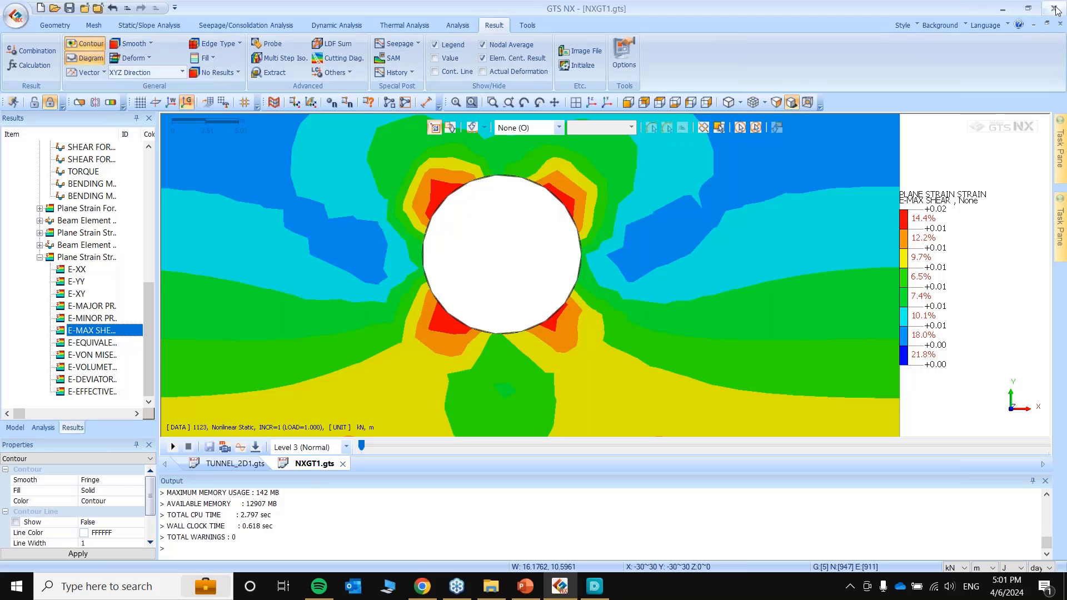
Switch to the TUNNEL_2D1.gts model and enlarge its model view by shrinking the surrounding panes.
left_click(224, 464)
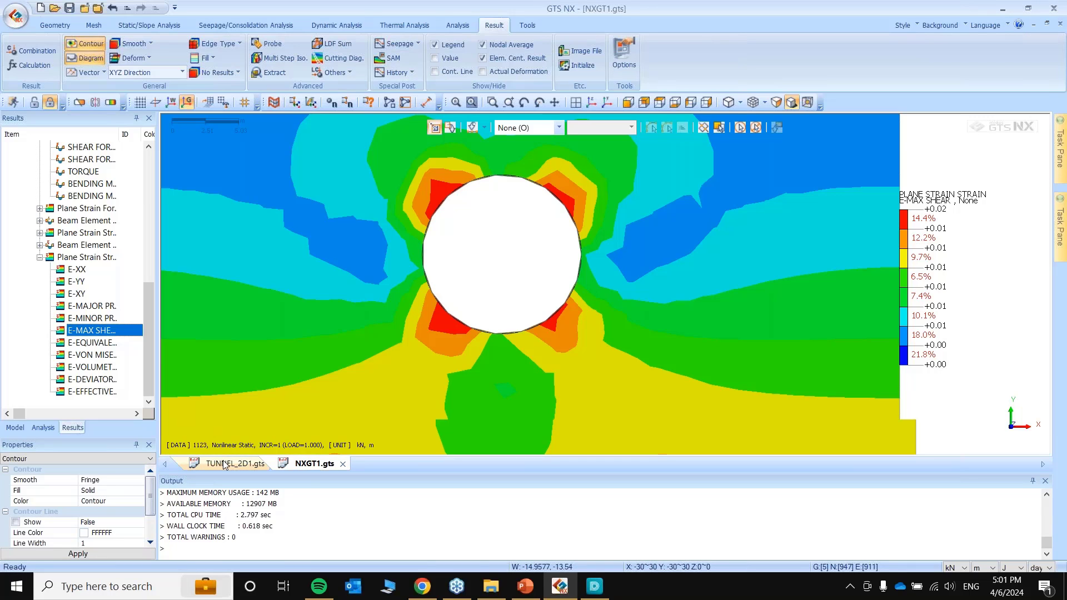
left_click_drag(157, 271, 108, 275)
left_click_drag(502, 474, 623, 550)
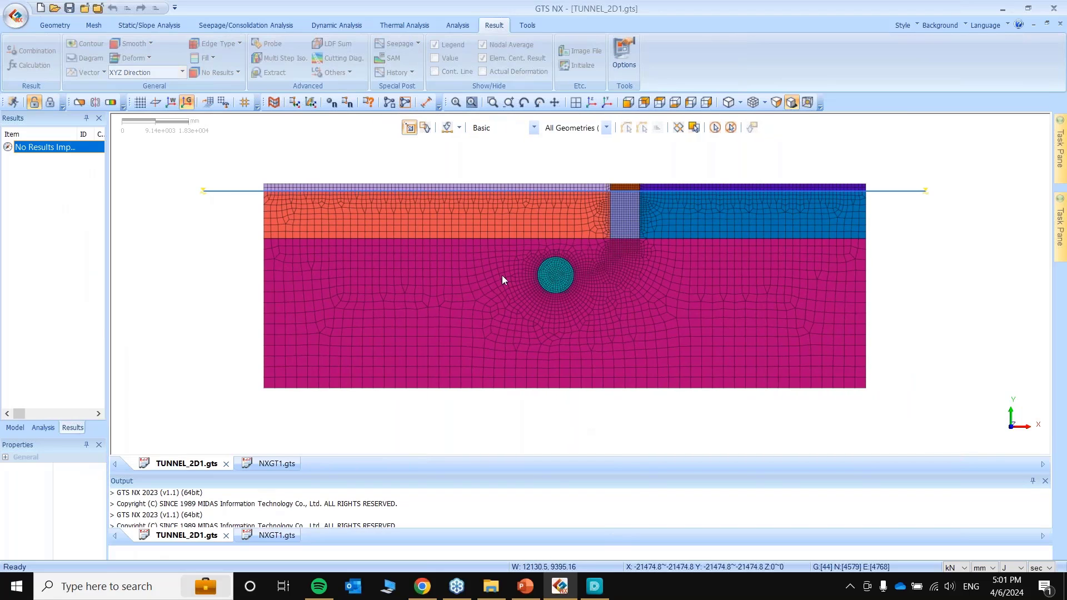
scroll(492, 281, "up", 2)
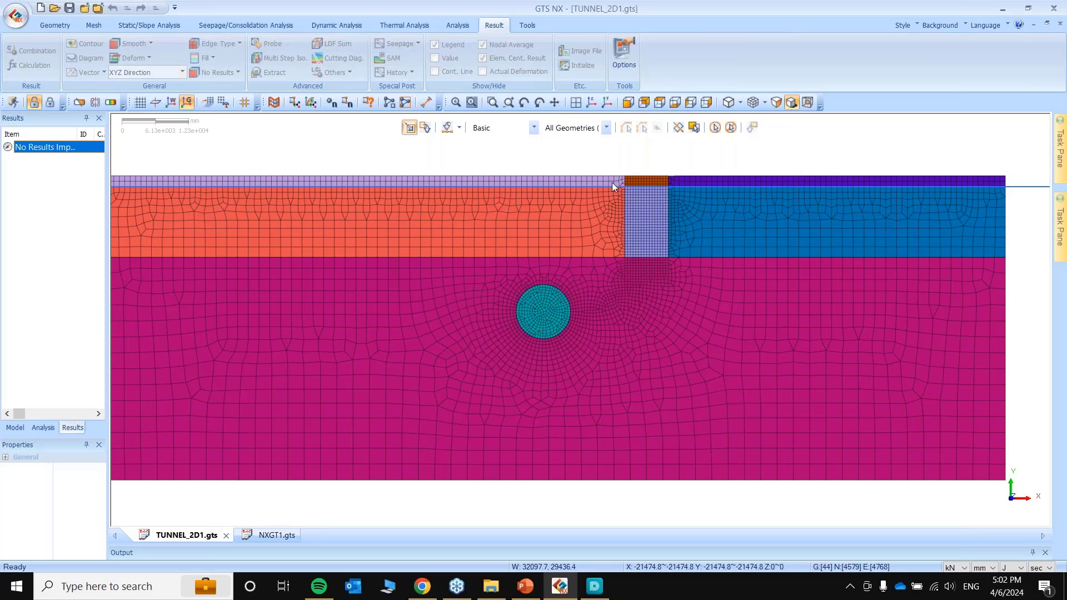
List the mesh sets of the TUNNEL_2D1 model.
scroll(613, 184, "down", 7)
left_click(11, 430)
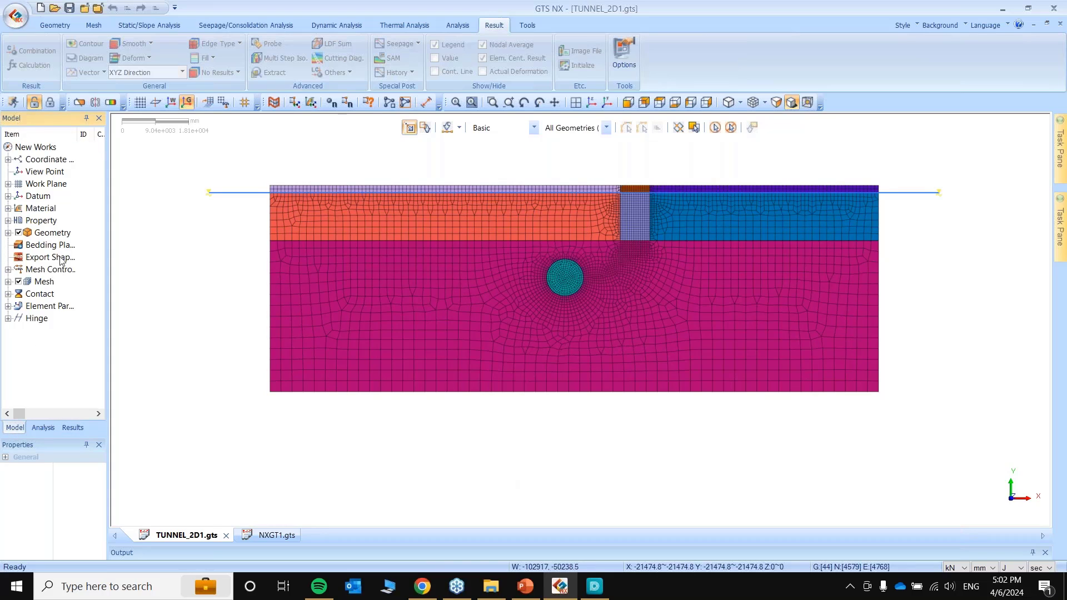
left_click(6, 283)
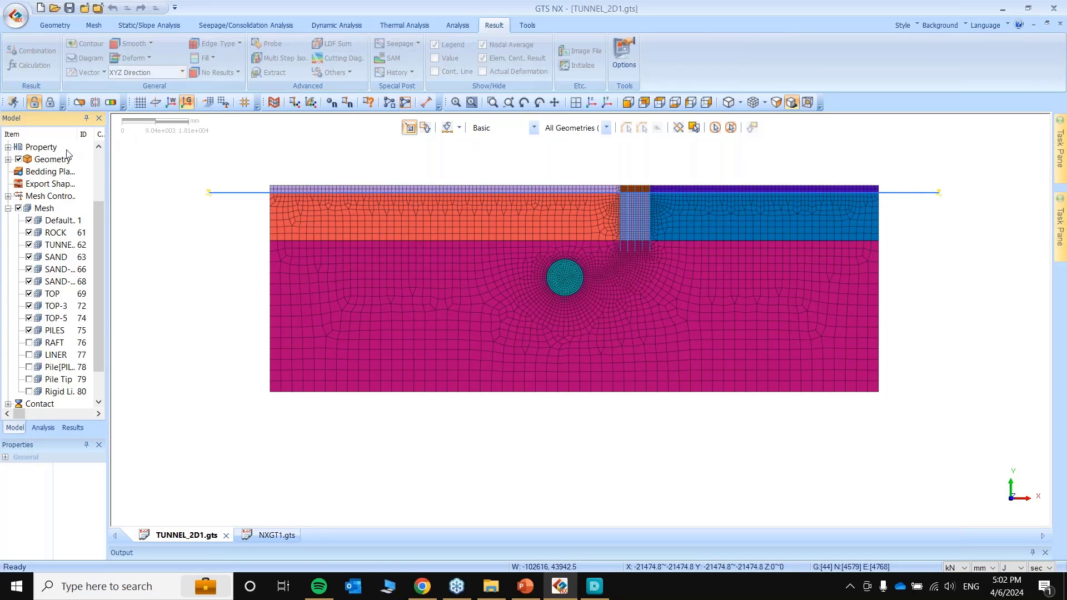
Turn on the display of all six 1D properties so the piles are drawn with their section shapes.
scroll(14, 222, "up", 2)
left_click(7, 221)
left_click(19, 232)
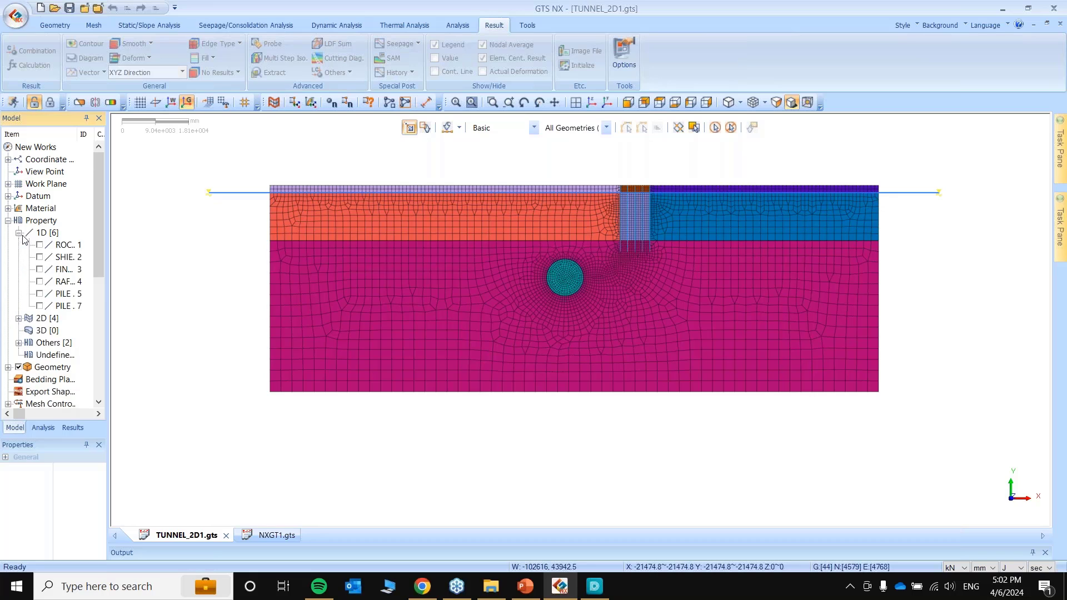
left_click(39, 245)
left_click(40, 269)
left_click(39, 294)
left_click(40, 306)
scroll(665, 172, "down", 1)
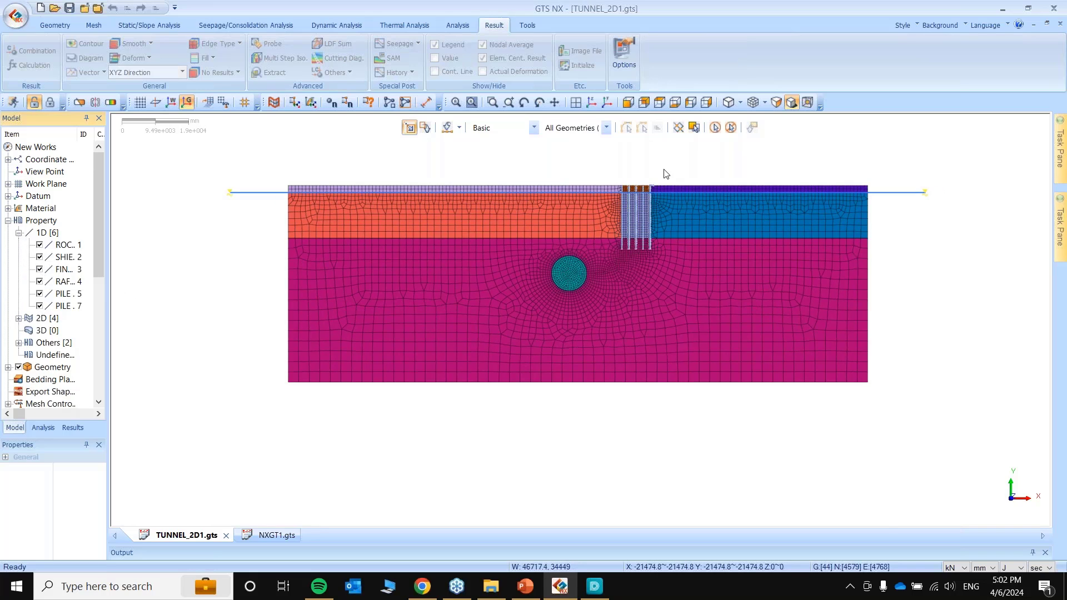
scroll(665, 172, "up", 5)
scroll(20, 296, "down", 4)
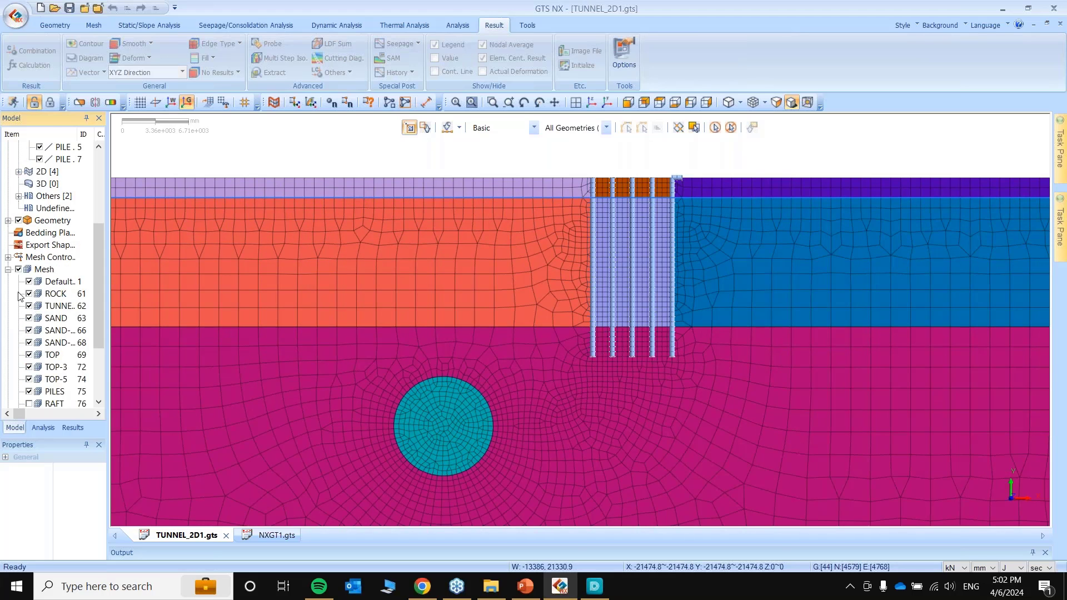
Hide the default mesh set and show the RAFT, LINER, pile, Pile Tip and rigid link mesh sets.
left_click(29, 281)
scroll(49, 245, "down", 3)
left_click(28, 305)
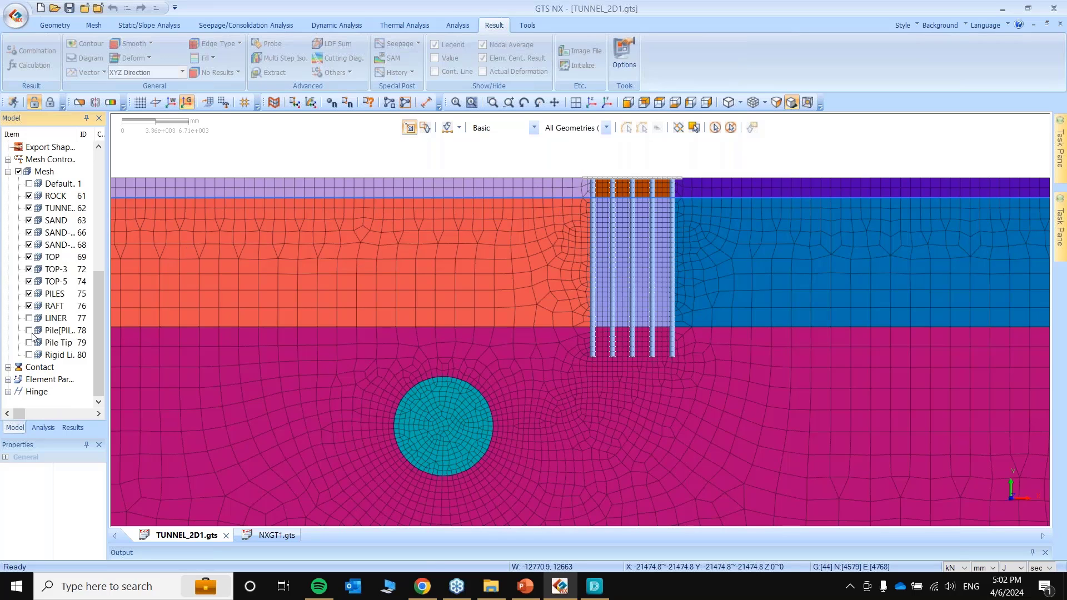
left_click(29, 319)
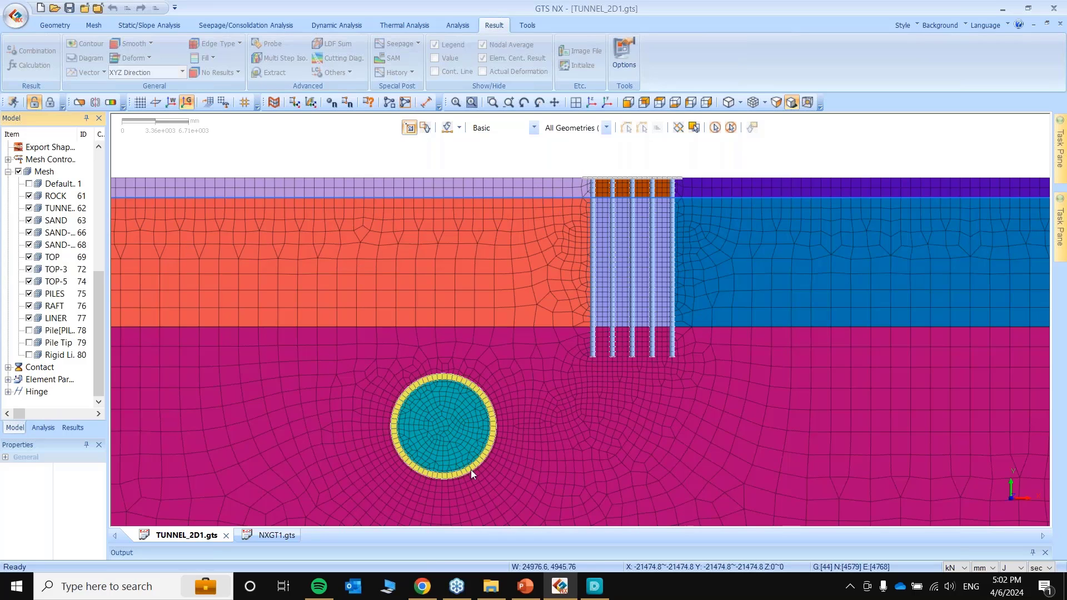
left_click(29, 355)
scroll(677, 157, "up", 4)
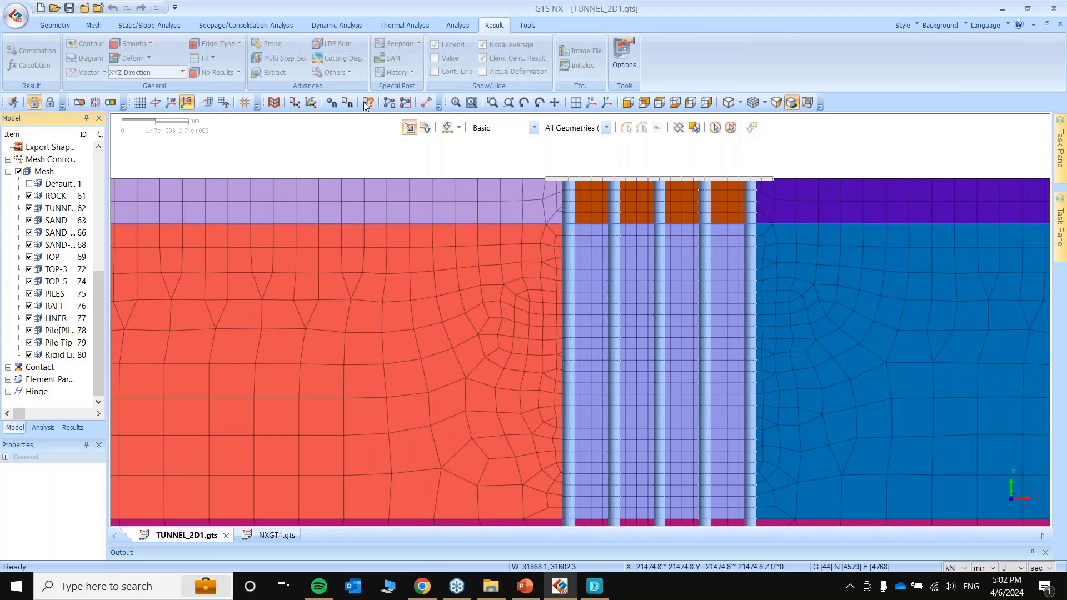
Examine the general parameters of the TOP SOIL material and close the material list without changes.
left_click(92, 27)
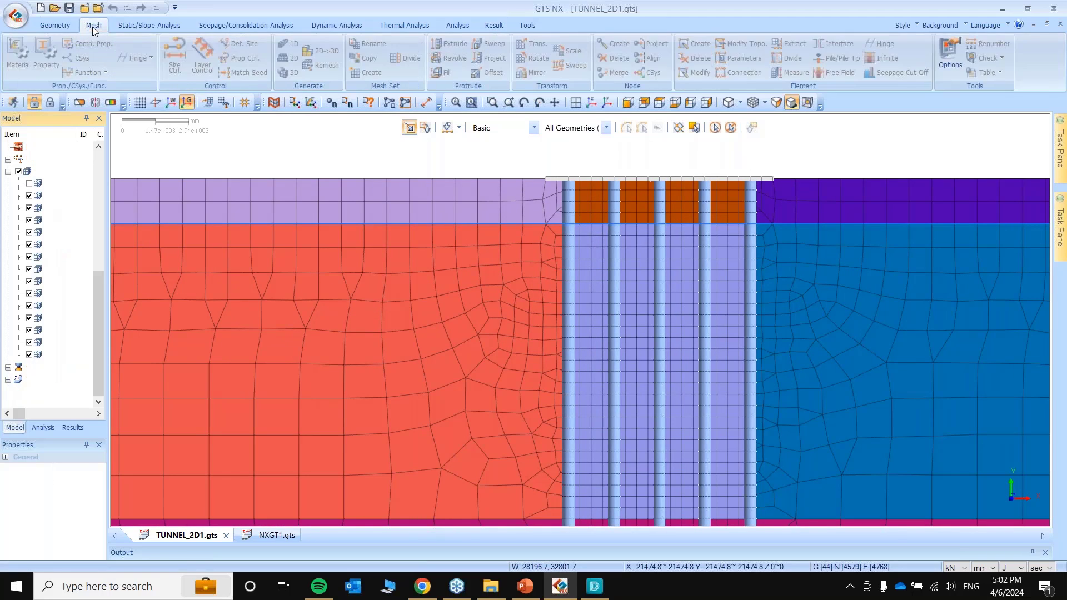
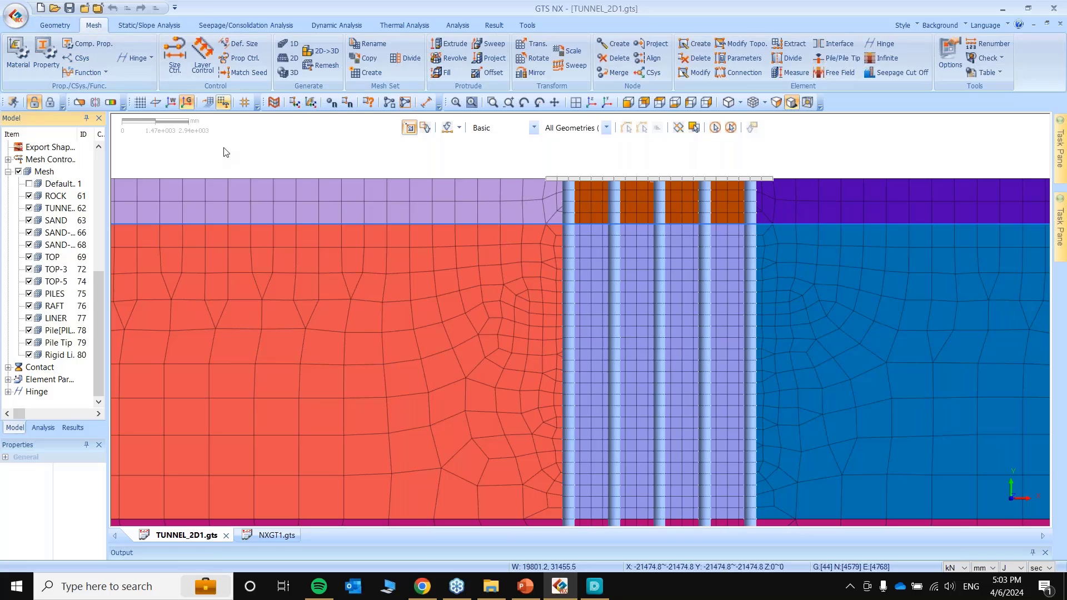
left_click(18, 52)
left_click_drag(141, 127, 351, 62)
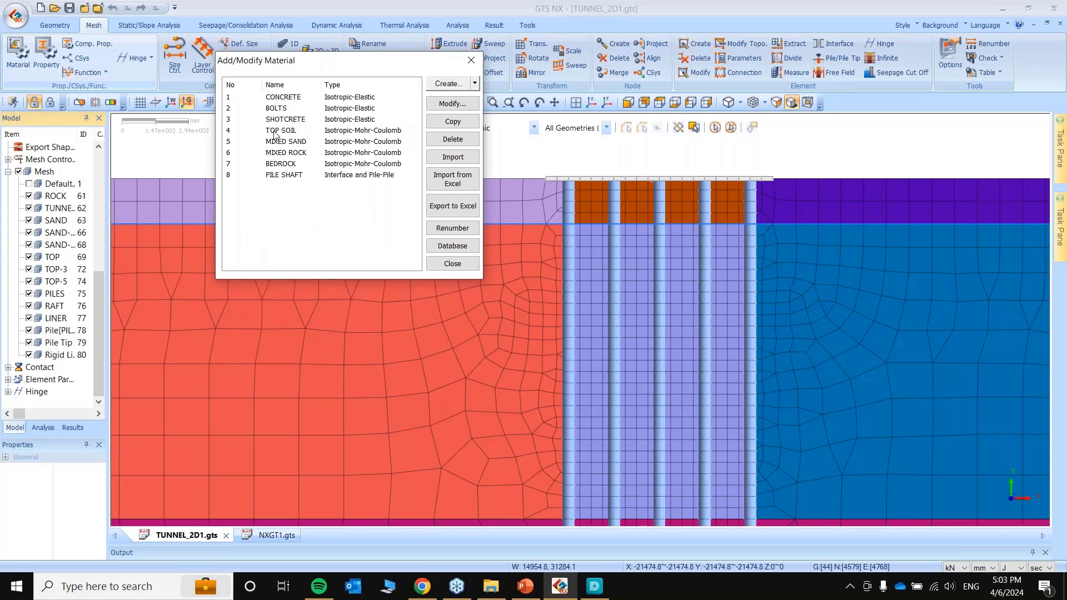
left_click(305, 131)
double_click(307, 132)
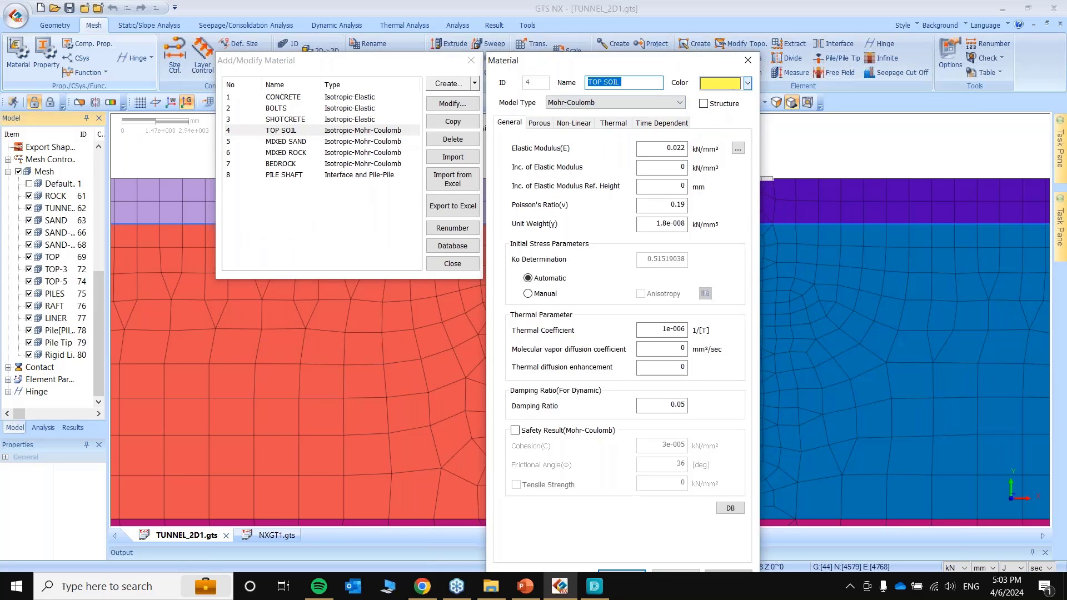
left_click(750, 61)
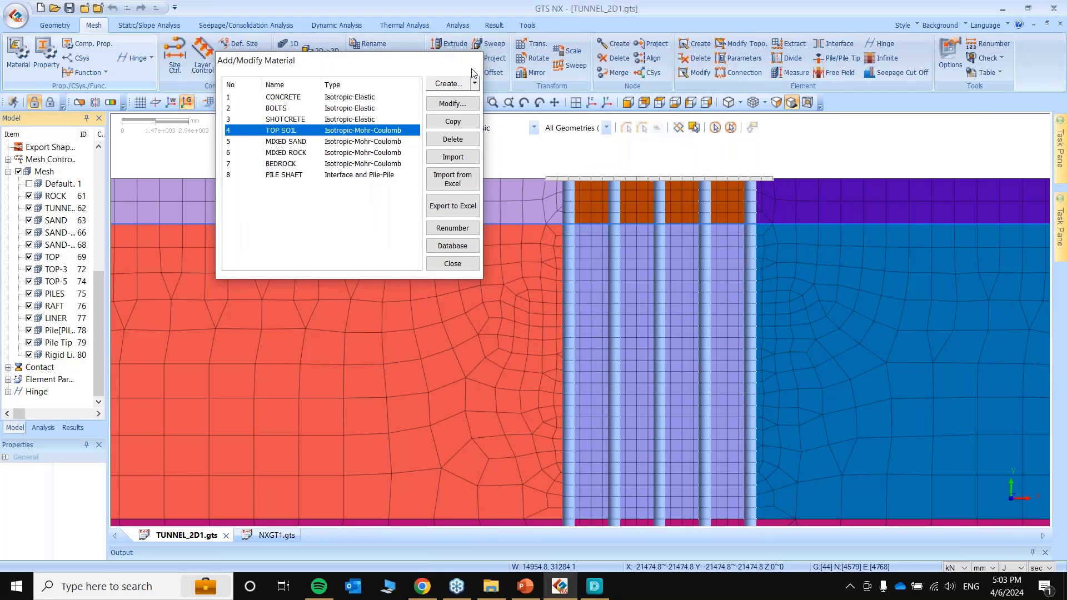
key("Escape")
Set the length unit to m and examine the TOP SOIL material's general, porous and nonlinear parameters.
left_click(983, 568)
left_click(981, 533)
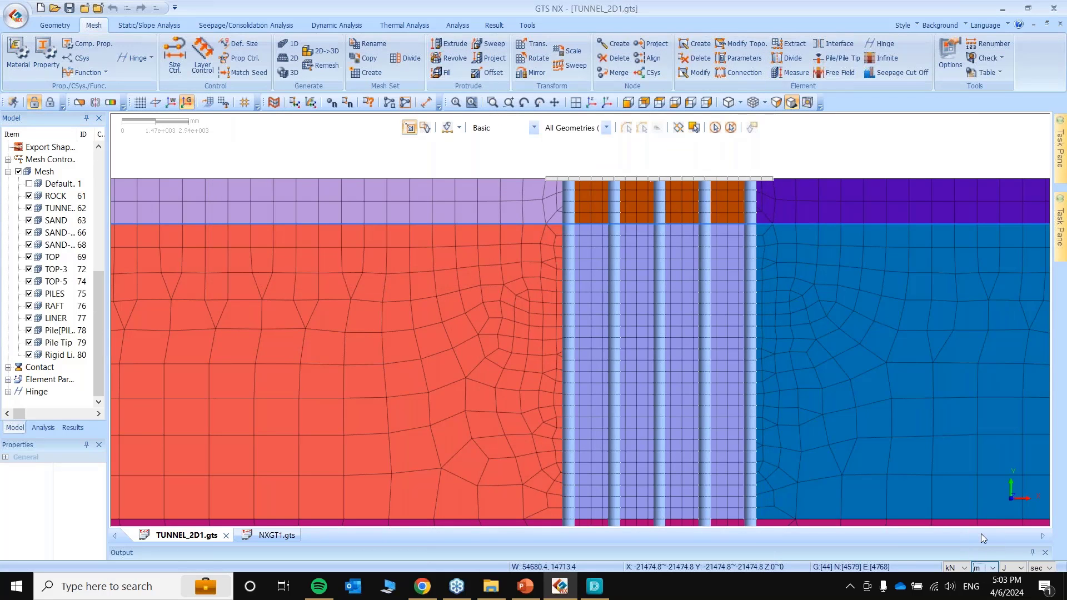
left_click(8, 58)
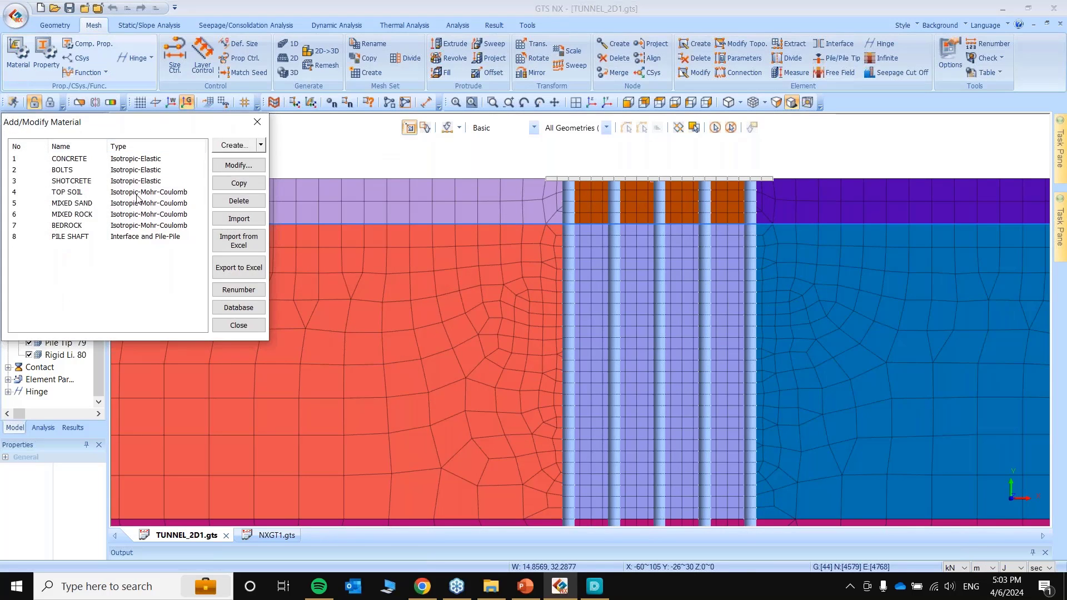
left_click(77, 192)
left_click(239, 165)
left_click_drag(489, 117, 592, 9)
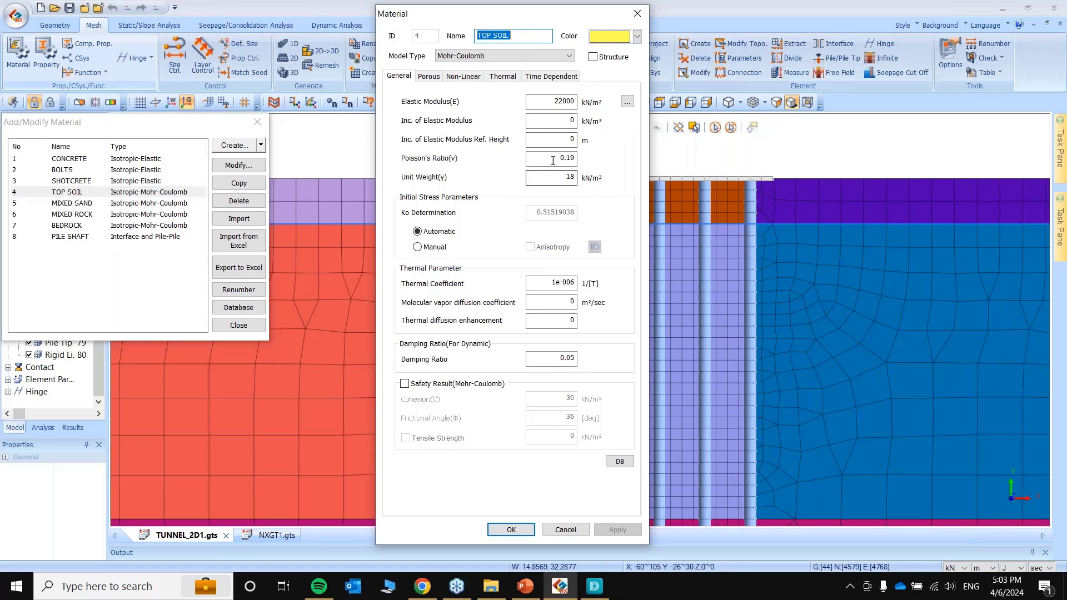
left_click(428, 76)
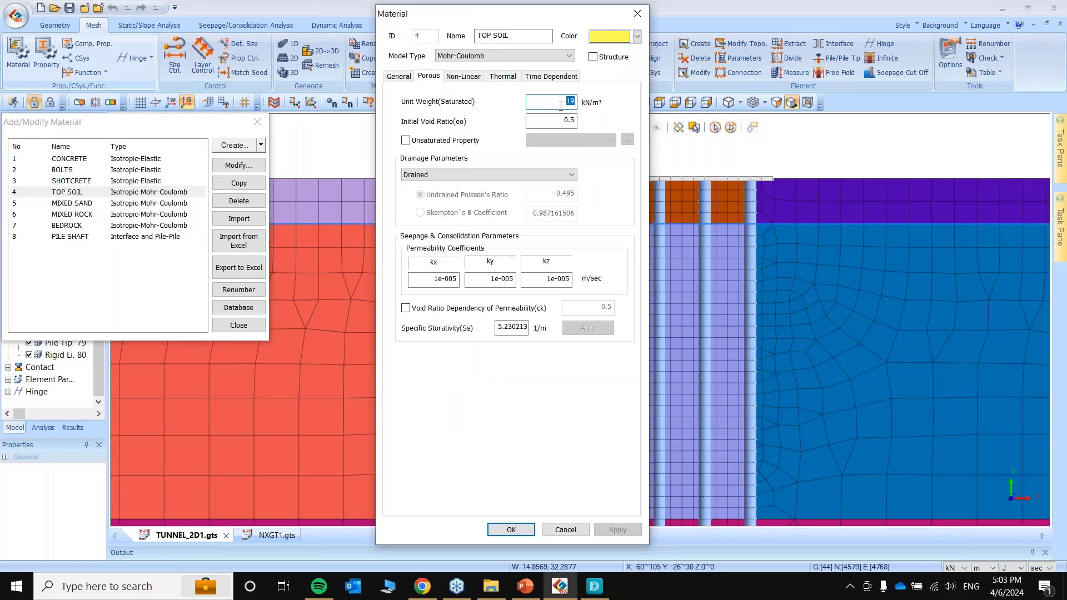
left_click(464, 76)
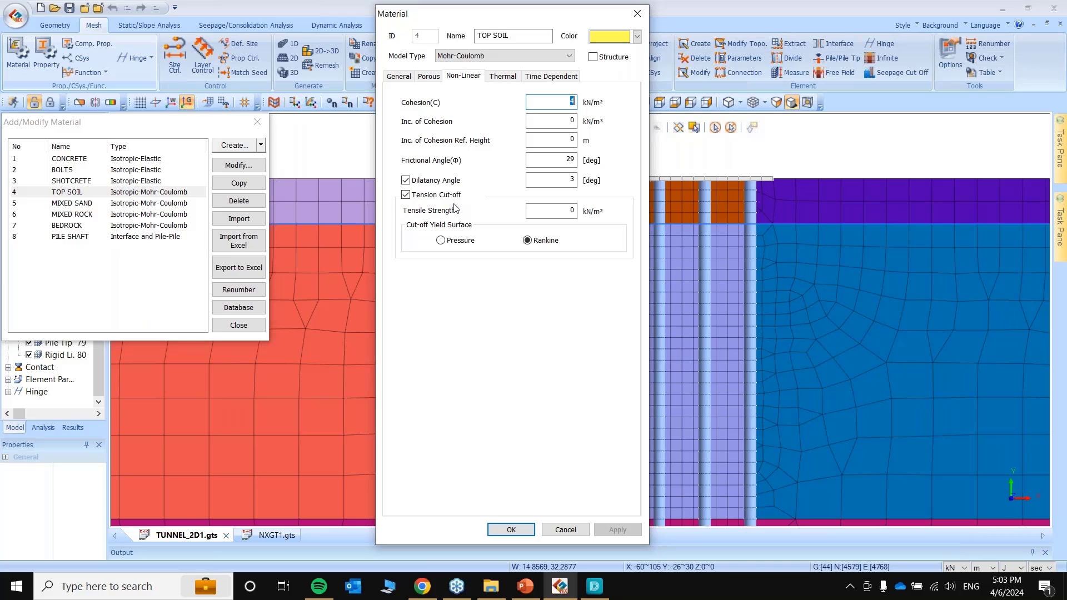
left_click(635, 19)
Examine the MIXED SAND material's general, porous and nonlinear parameters.
double_click(71, 203)
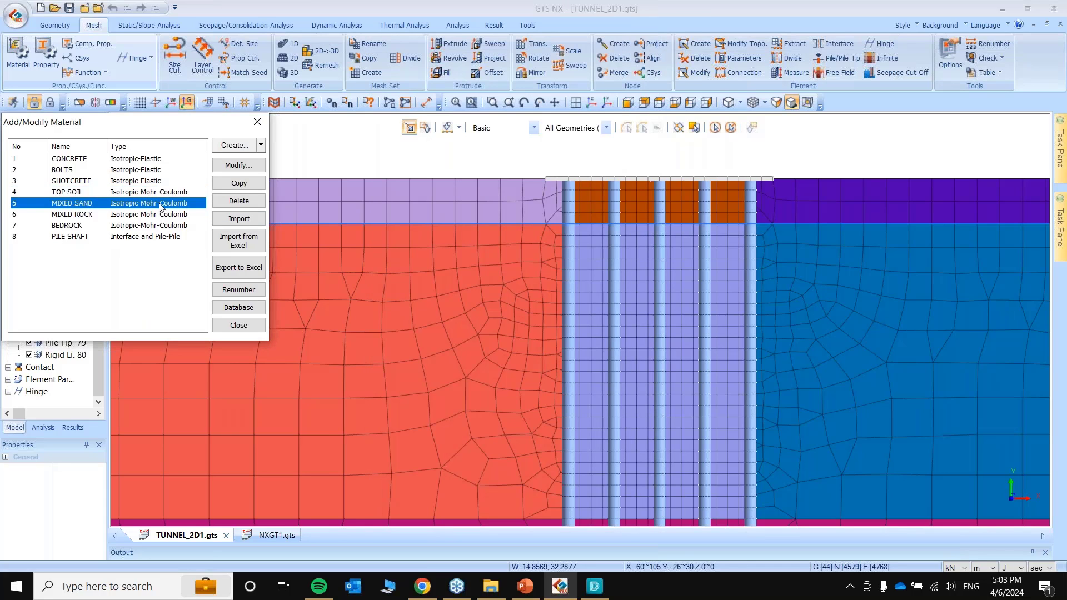
left_click_drag(441, 126, 607, 22)
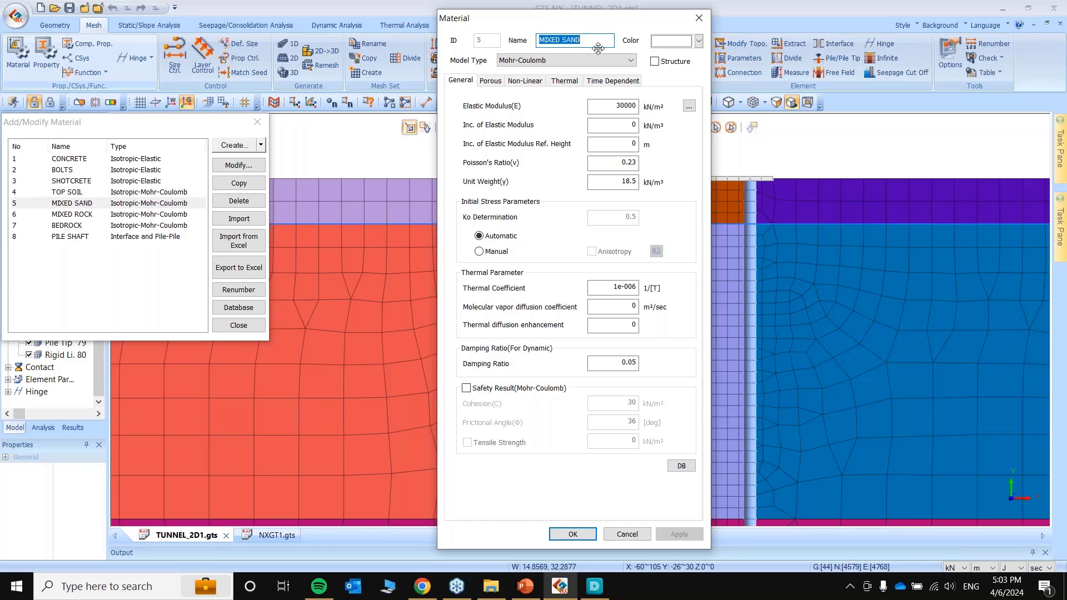
left_click(491, 81)
left_click(531, 81)
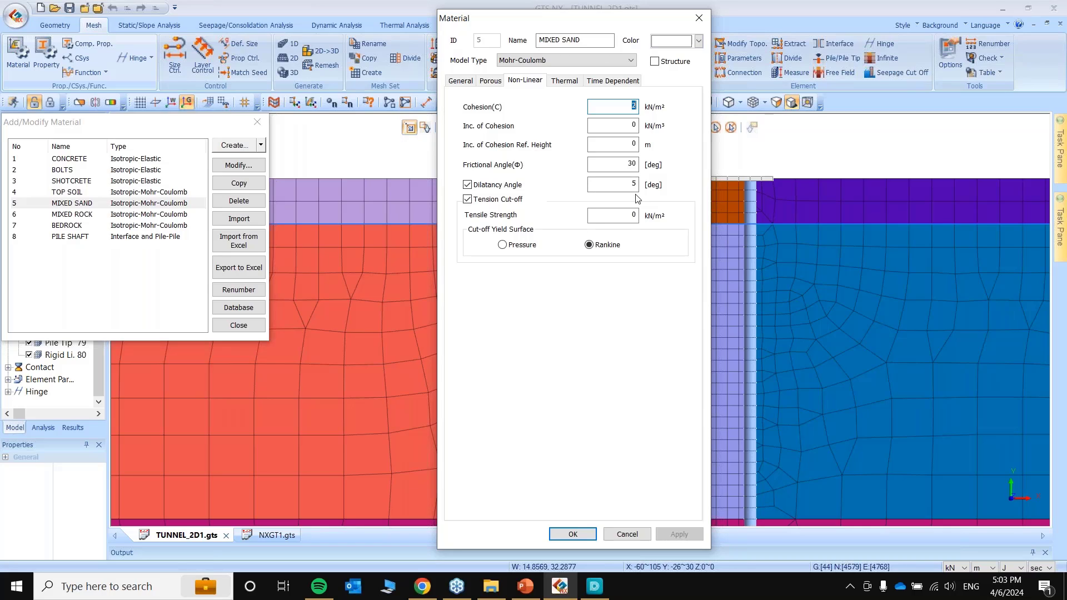
left_click(694, 19)
Examine the MIXED ROCK material's general, porous and nonlinear parameters and close it without changes.
left_click(168, 216)
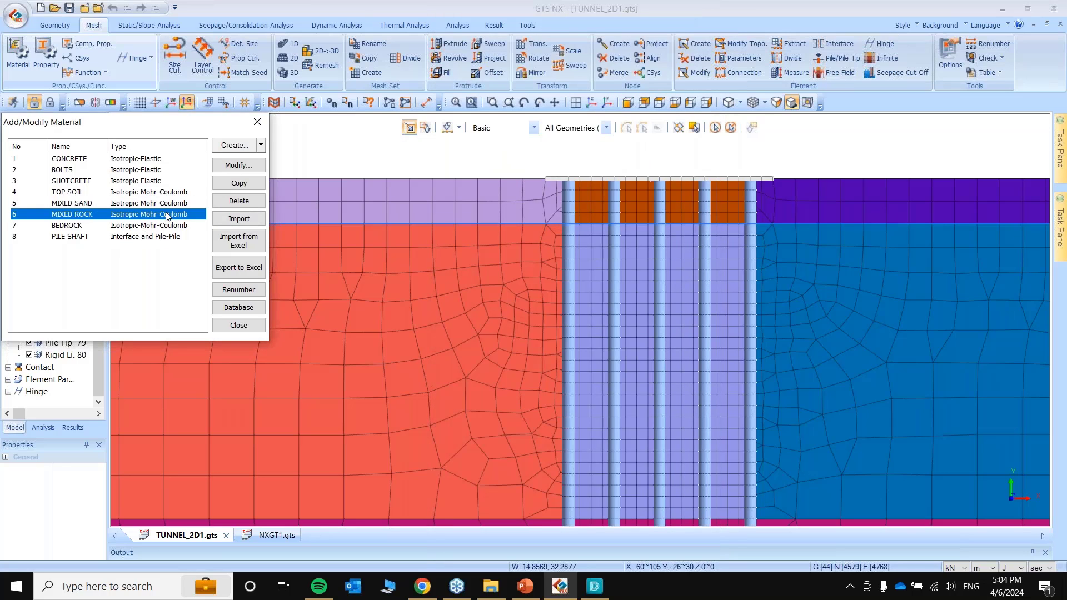
double_click(168, 215)
left_click_drag(485, 80, 562, 15)
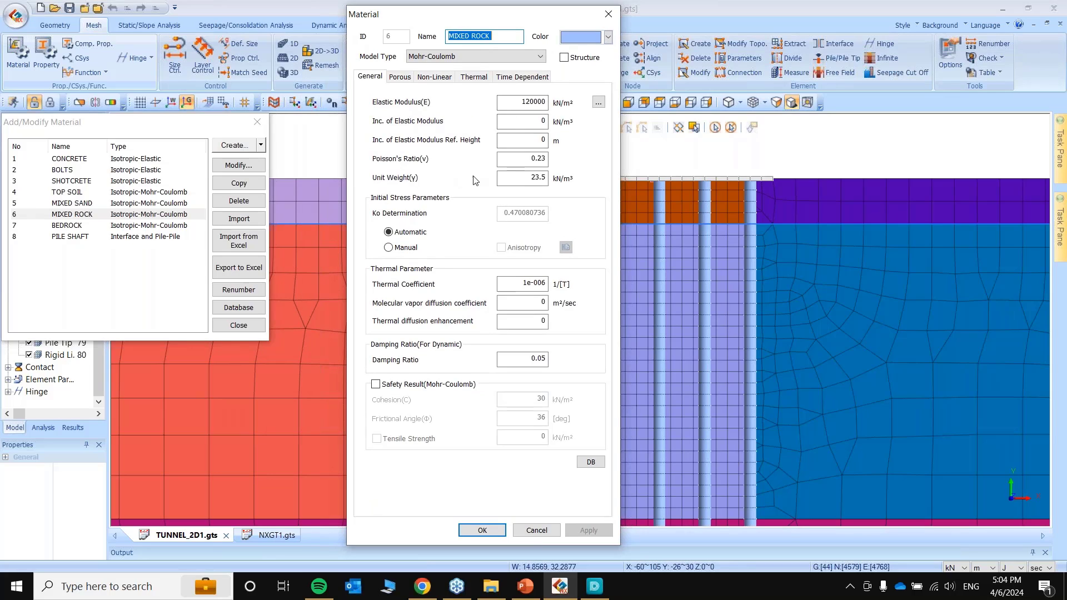
left_click(400, 77)
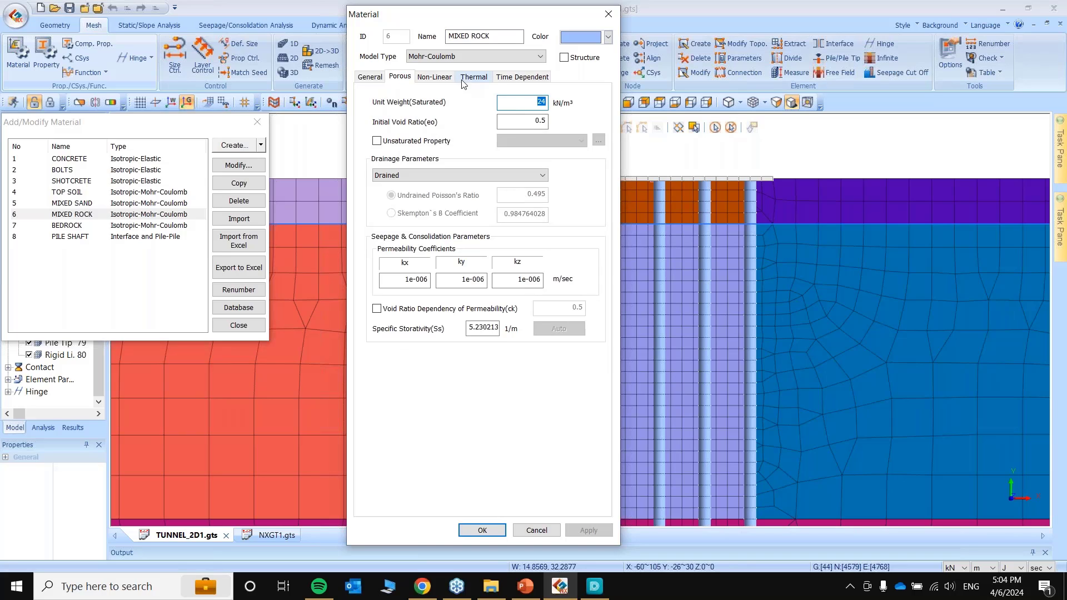
left_click(437, 78)
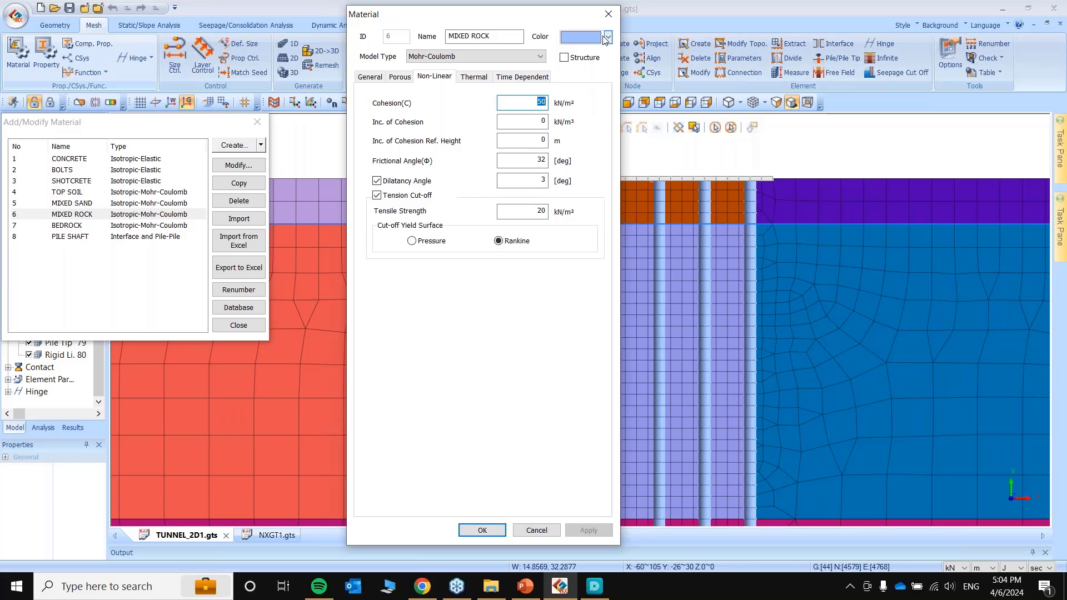
left_click(608, 15)
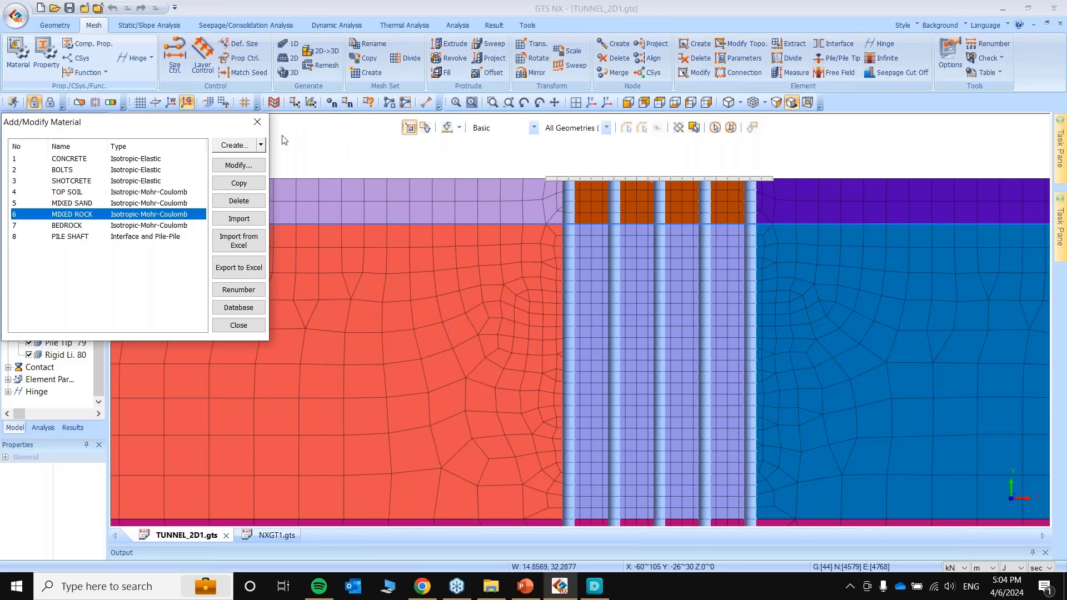
Examine the PILE SHAFT material's shear force and stiffness parameters, and close the material list without changes.
double_click(137, 238)
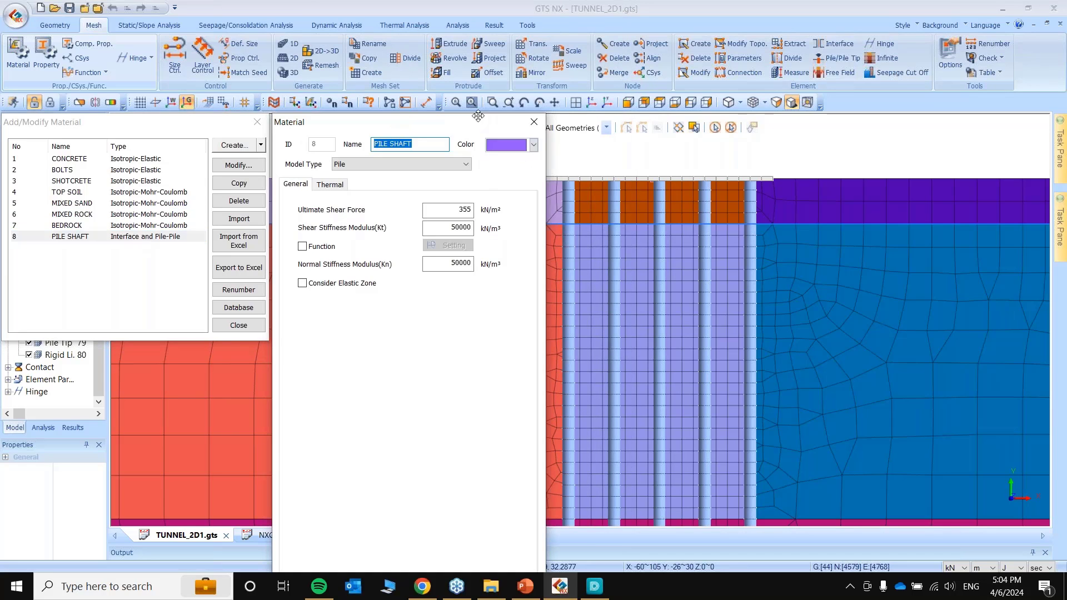
left_click(529, 150)
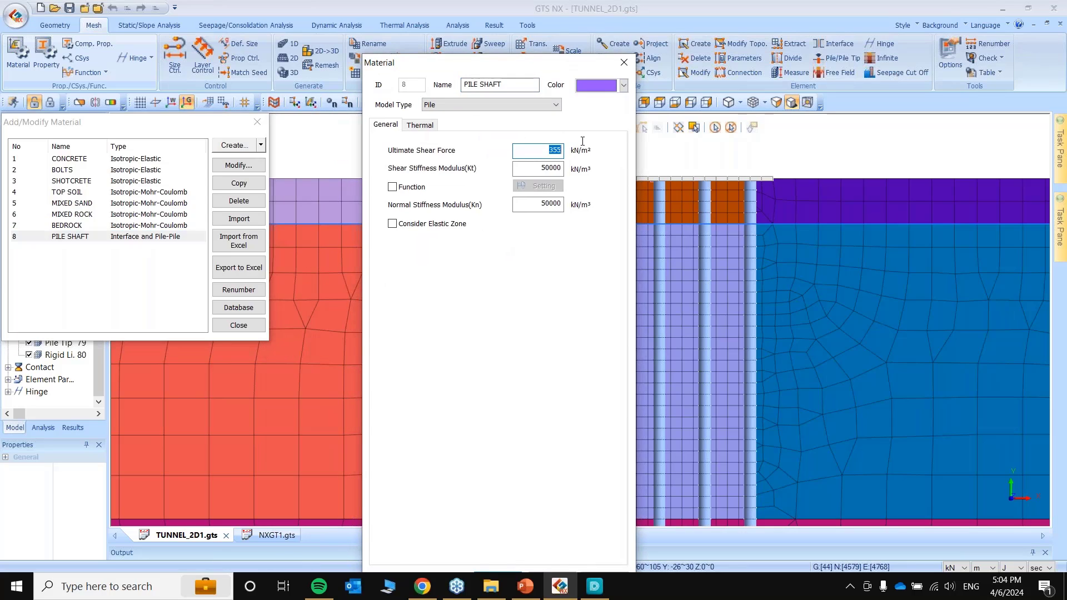
left_click(630, 67)
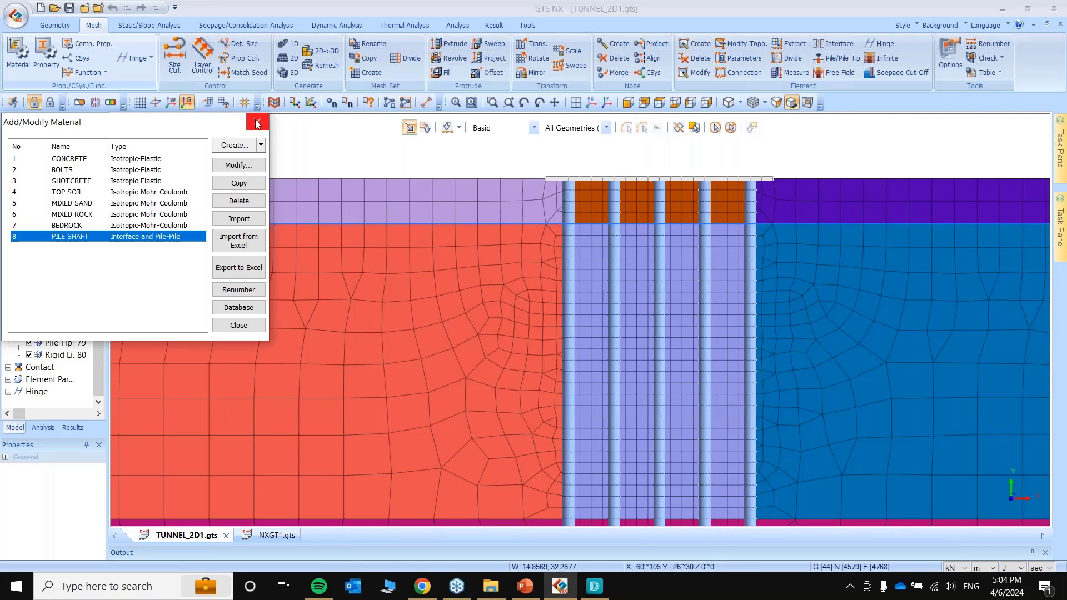
left_click(255, 119)
Open the property list and examine the PILE TIP property's bearing capacity and spring stiffness.
left_click(46, 52)
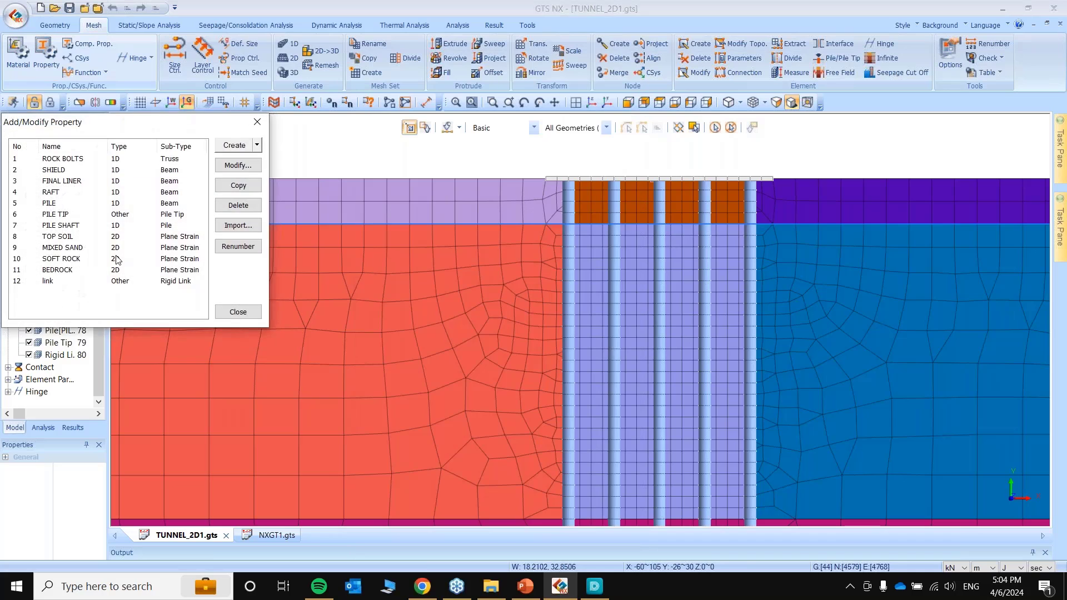
double_click(58, 214)
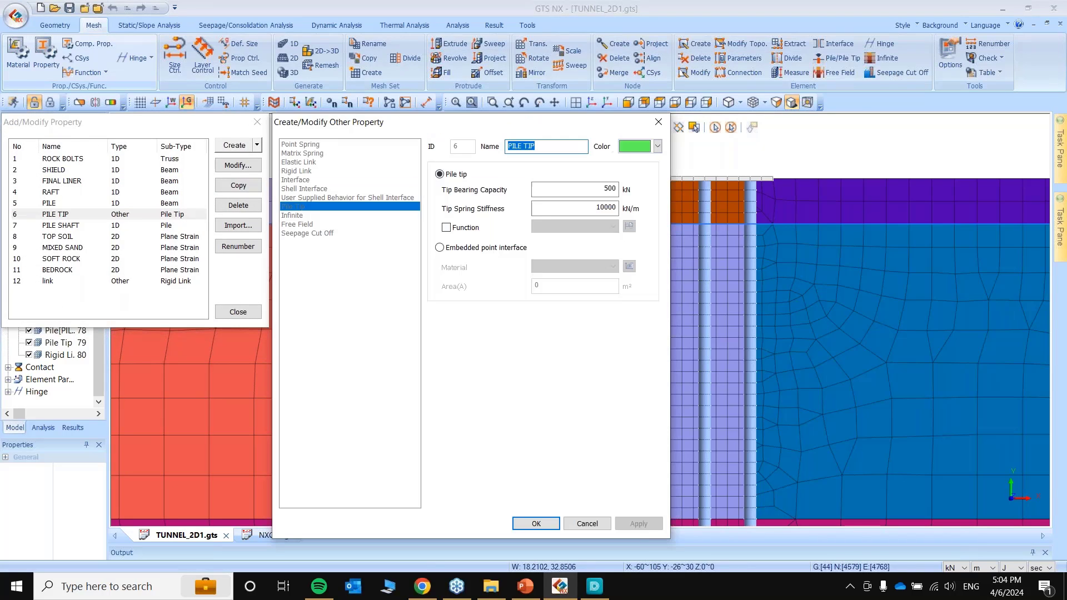
left_click(658, 121)
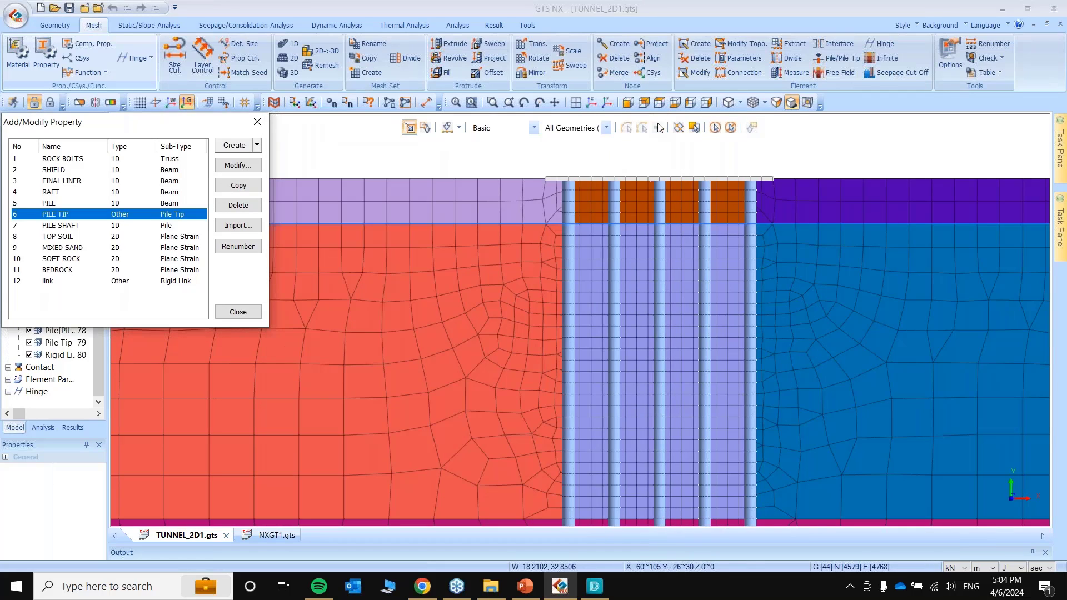
Examine the FINAL LINER beam property and its section template dimensions without changing them.
left_click(87, 184)
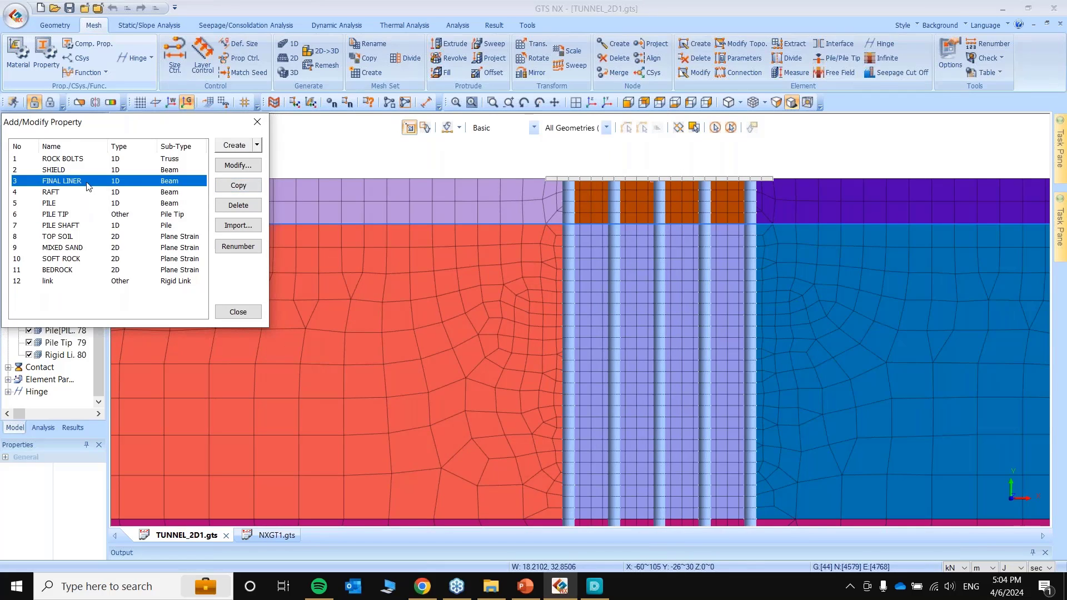
double_click(87, 183)
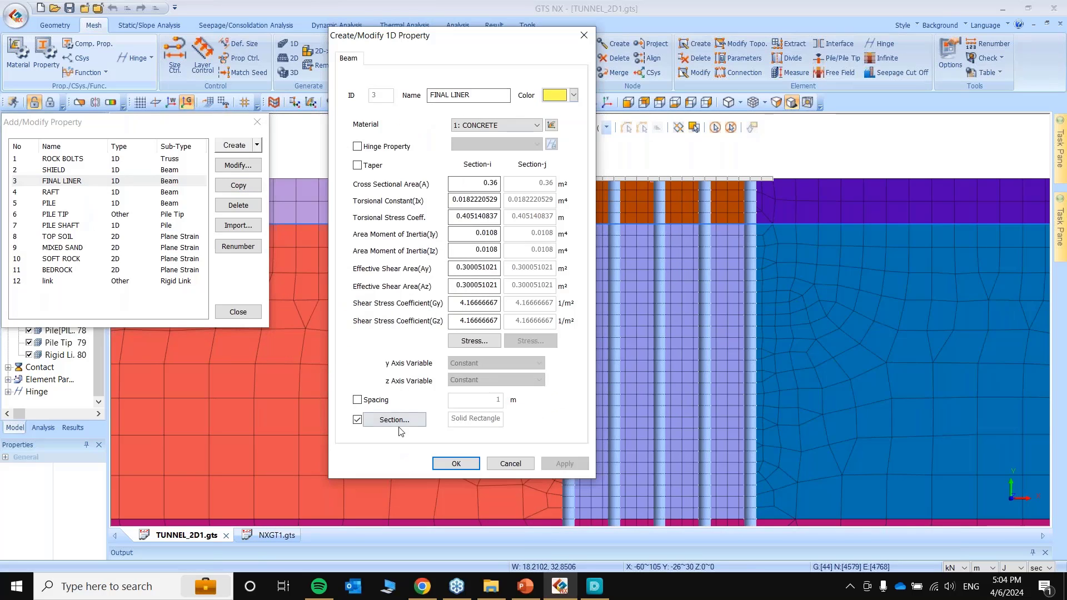
left_click(399, 423)
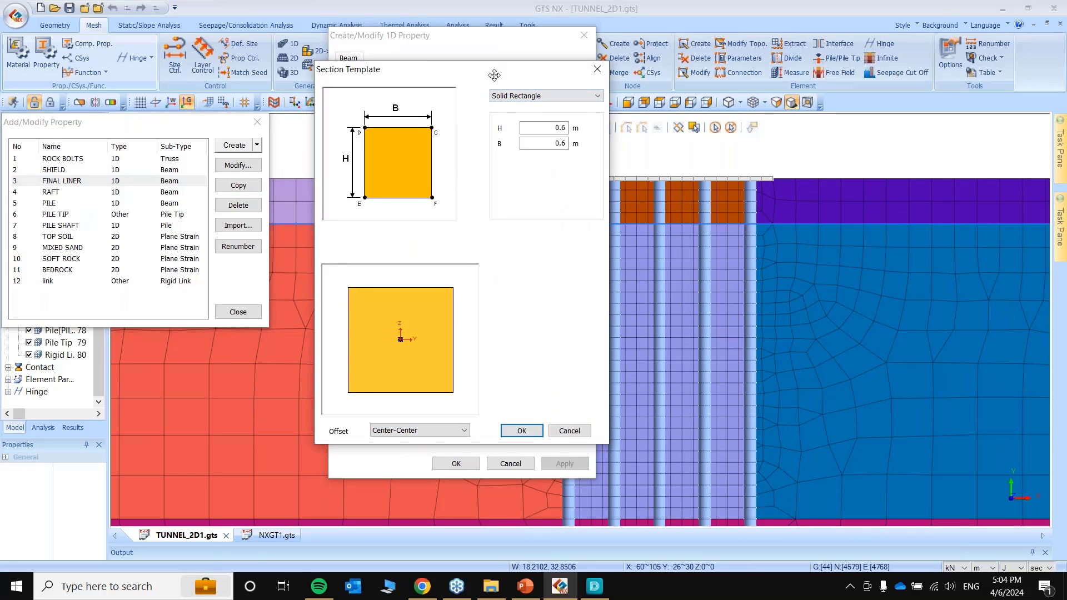
left_click_drag(493, 75, 822, 32)
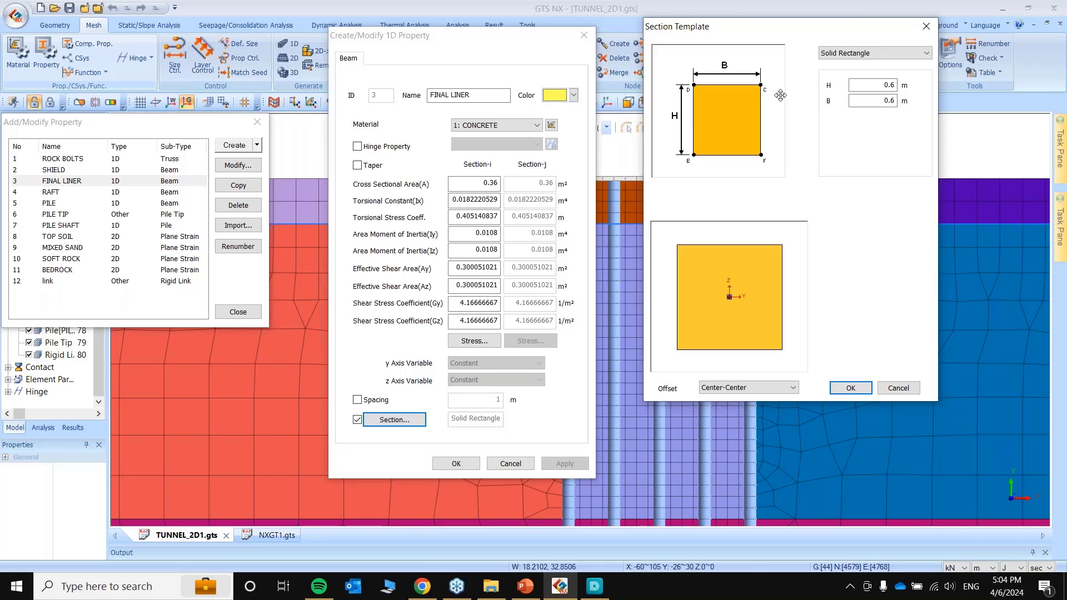
left_click(927, 26)
left_click(584, 35)
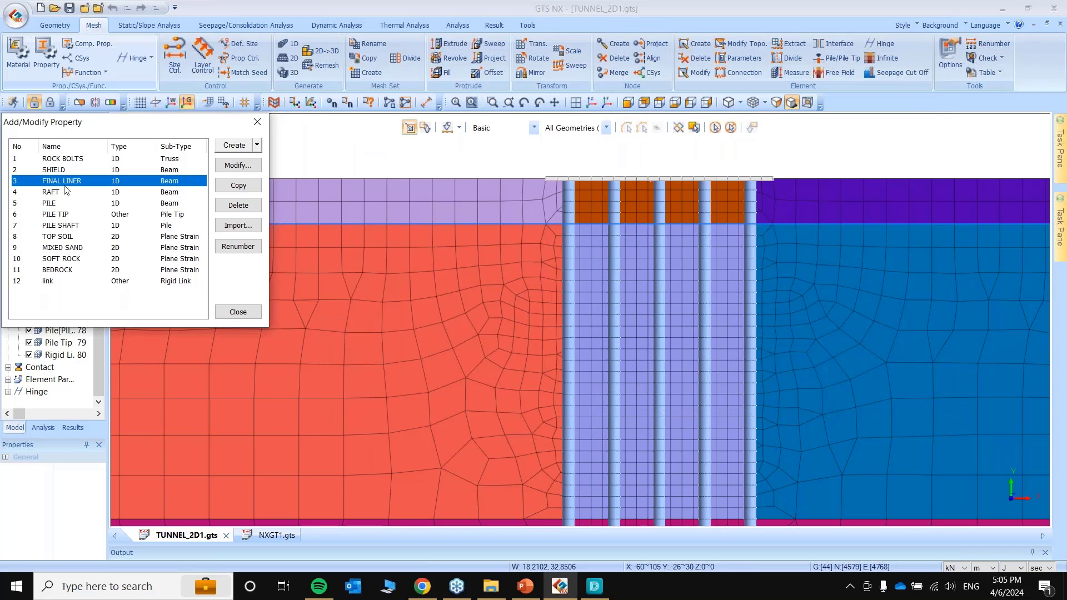
Examine the PILE beam property and the diameter in its section template without changing them.
double_click(117, 204)
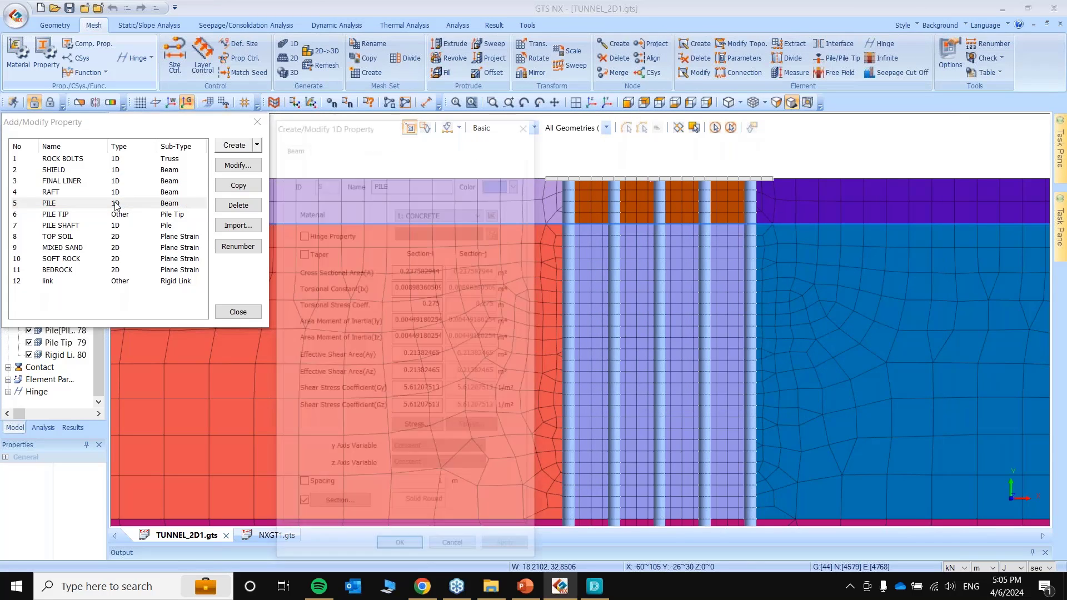
left_click_drag(473, 131, 539, 19)
left_click(405, 394)
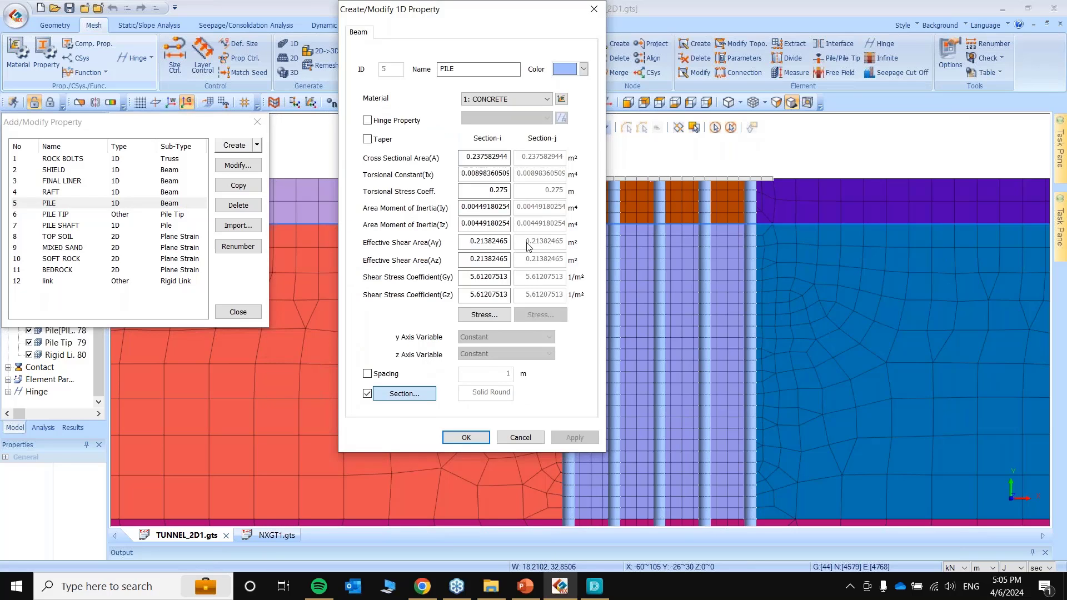
left_click_drag(383, 45, 730, 54)
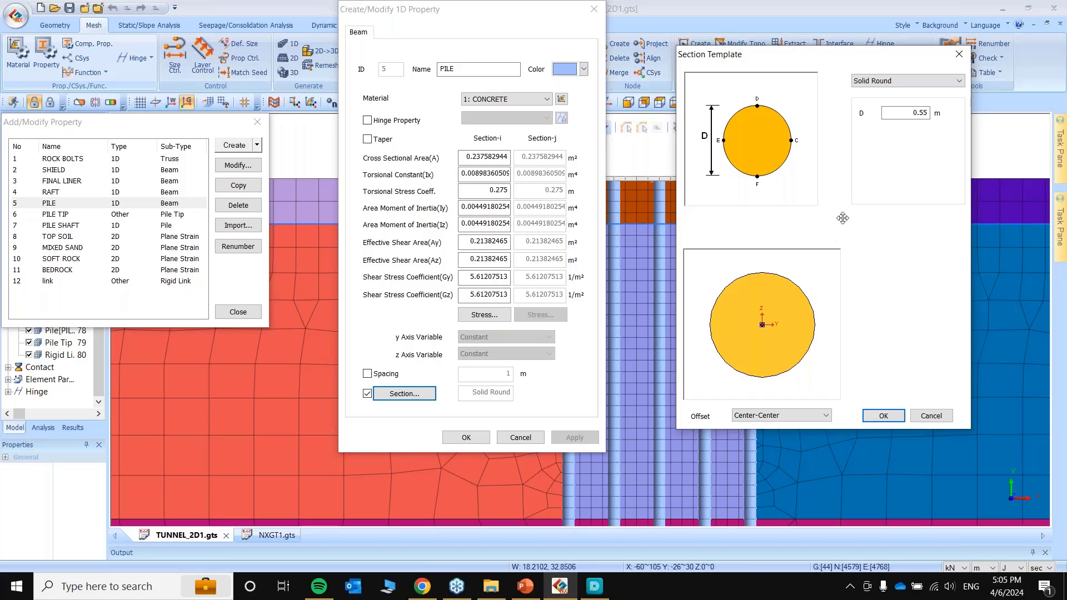
left_click(963, 58)
left_click(594, 9)
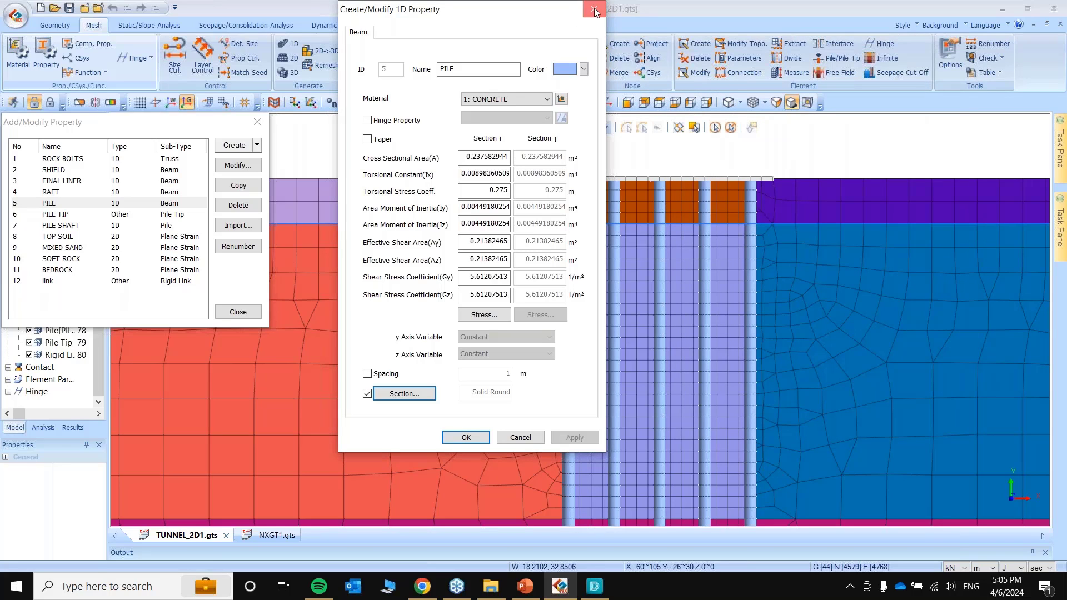
Examine the RAFT beam property's section dimensions and close the property list without changes.
left_click(50, 192)
double_click(50, 192)
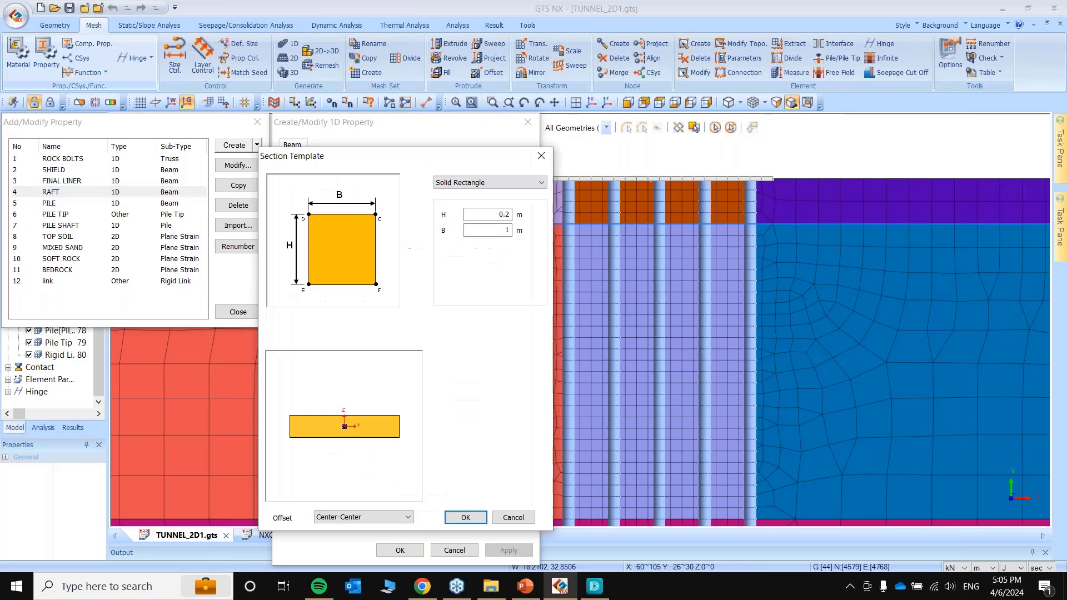
left_click_drag(508, 154, 725, 82)
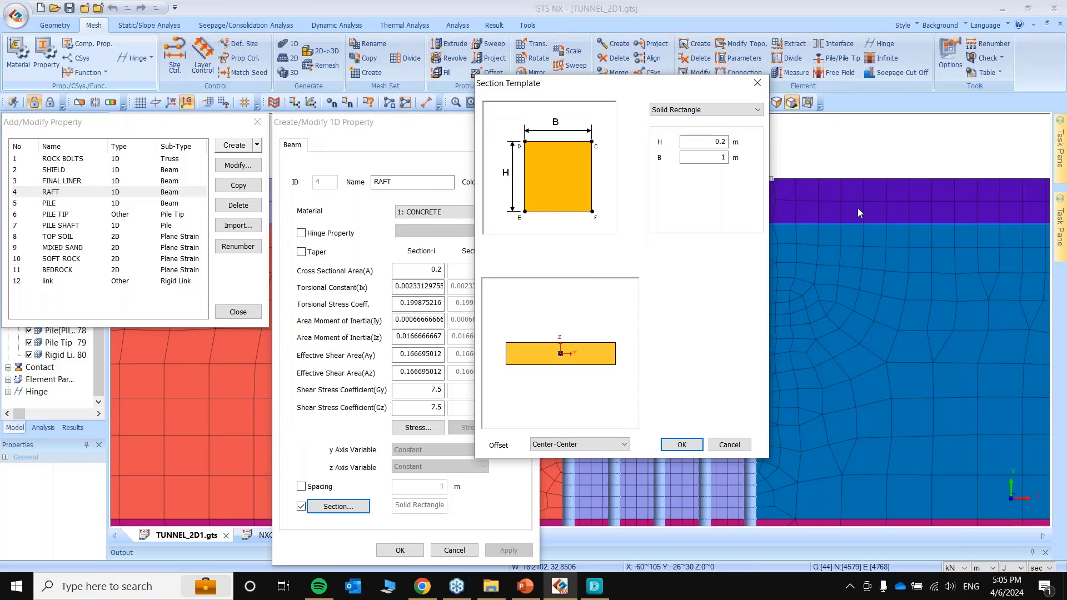
left_click(762, 84)
left_click(529, 124)
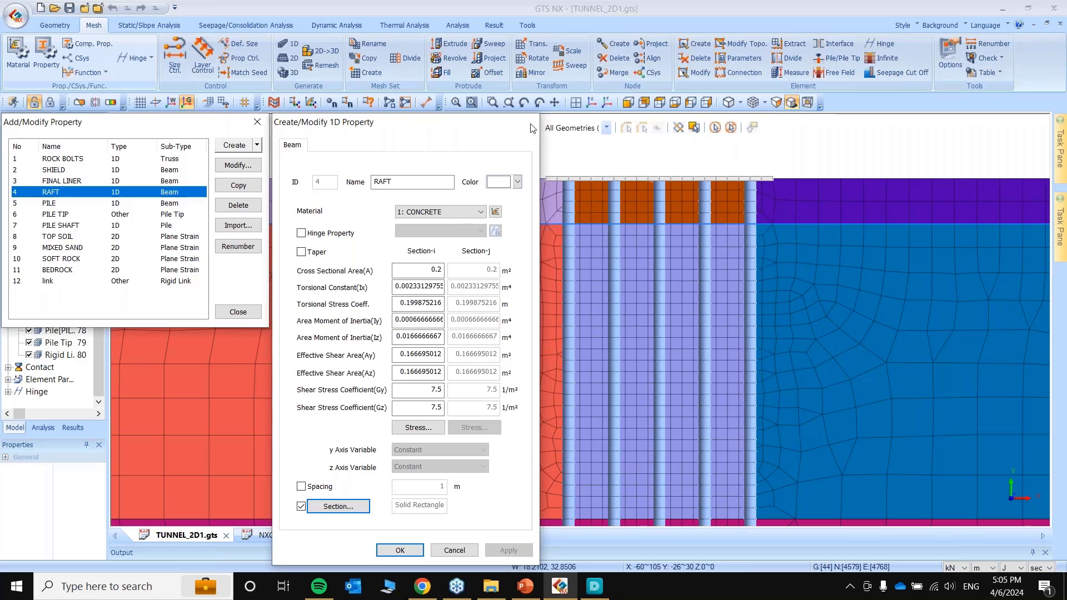
left_click(255, 123)
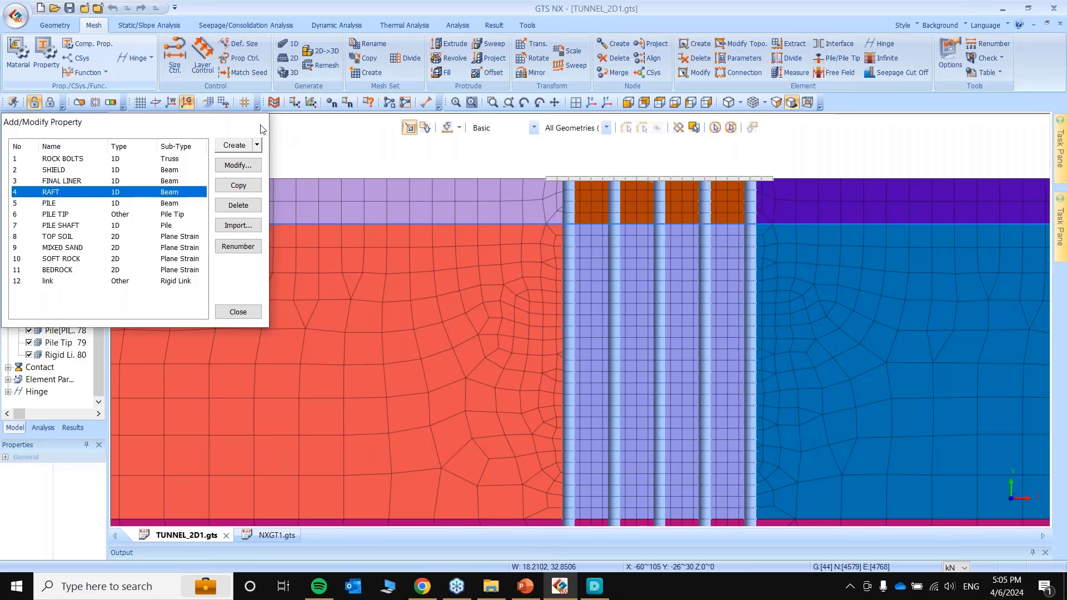
Display all boundary conditions and static loads from the analysis tree on the whole model.
scroll(550, 244, "down", 5)
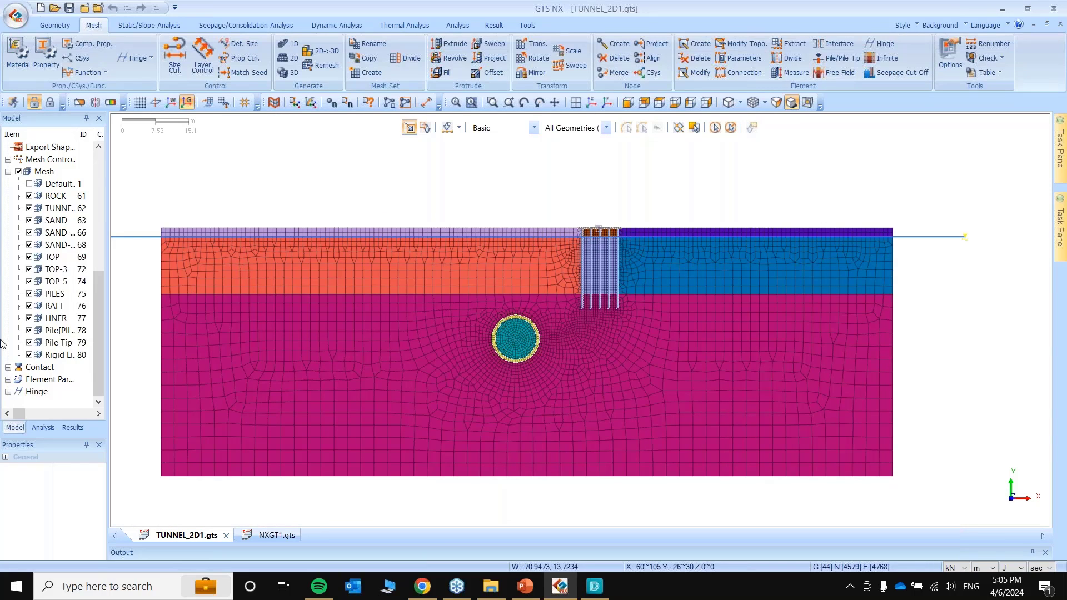
left_click(41, 428)
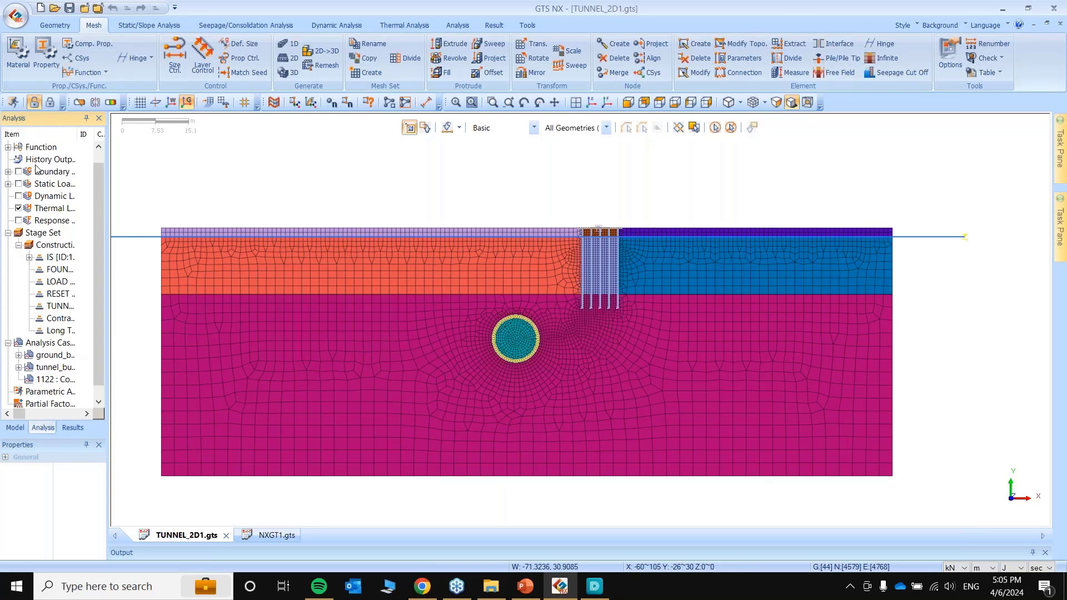
left_click(19, 172)
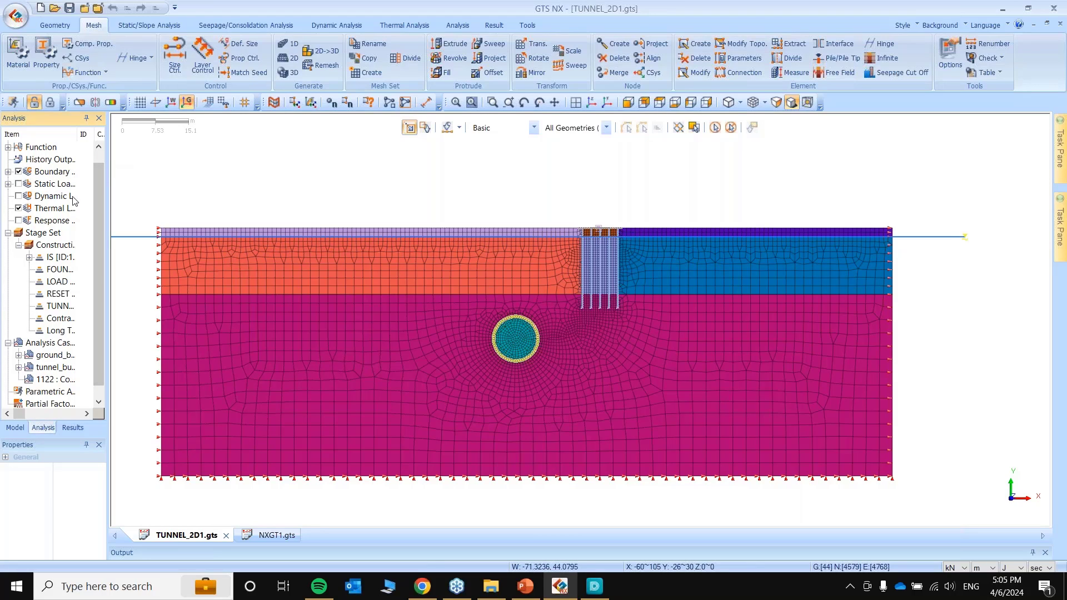
left_click(19, 184)
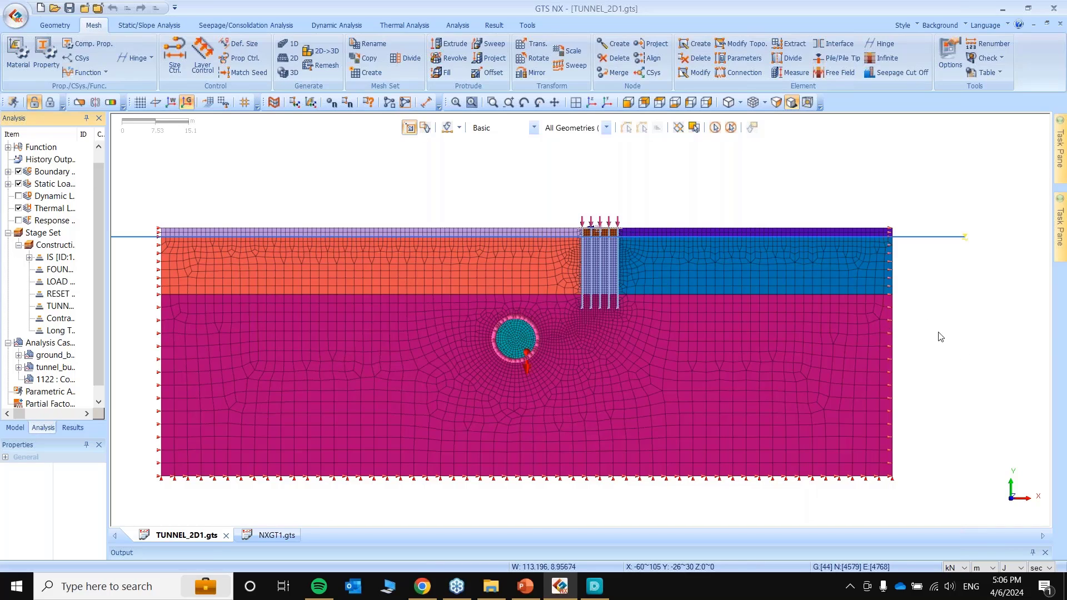
scroll(975, 360, "down", 1)
scroll(211, 387, "up", 1)
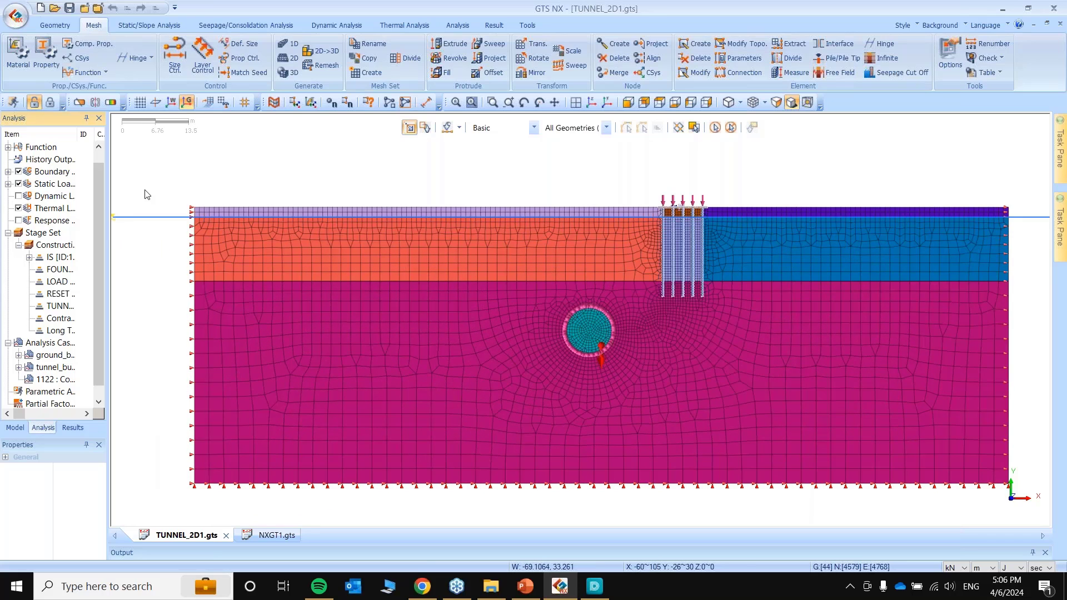
Examine the activated and deactivated data of each construction stage from IS to Long Term, and close the stage definition without changes.
left_click_drag(108, 195, 156, 193)
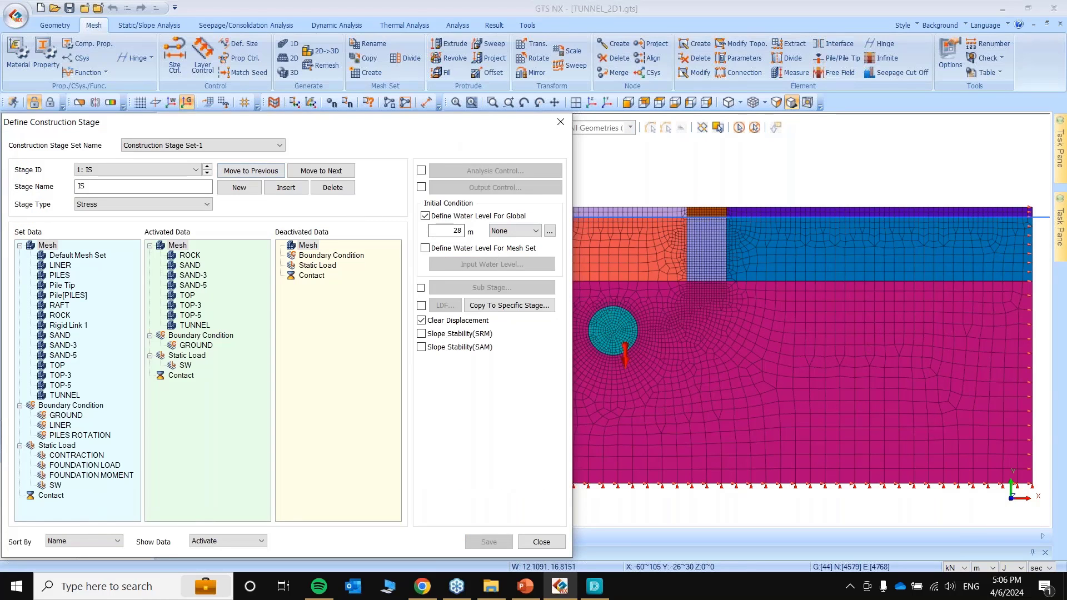
left_click(208, 174)
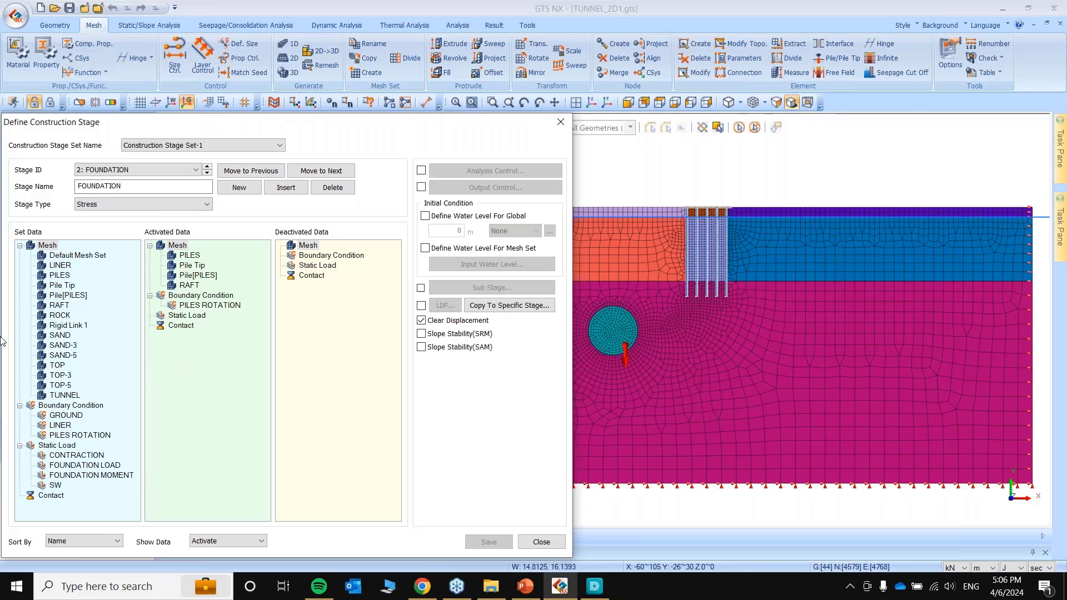
left_click(207, 172)
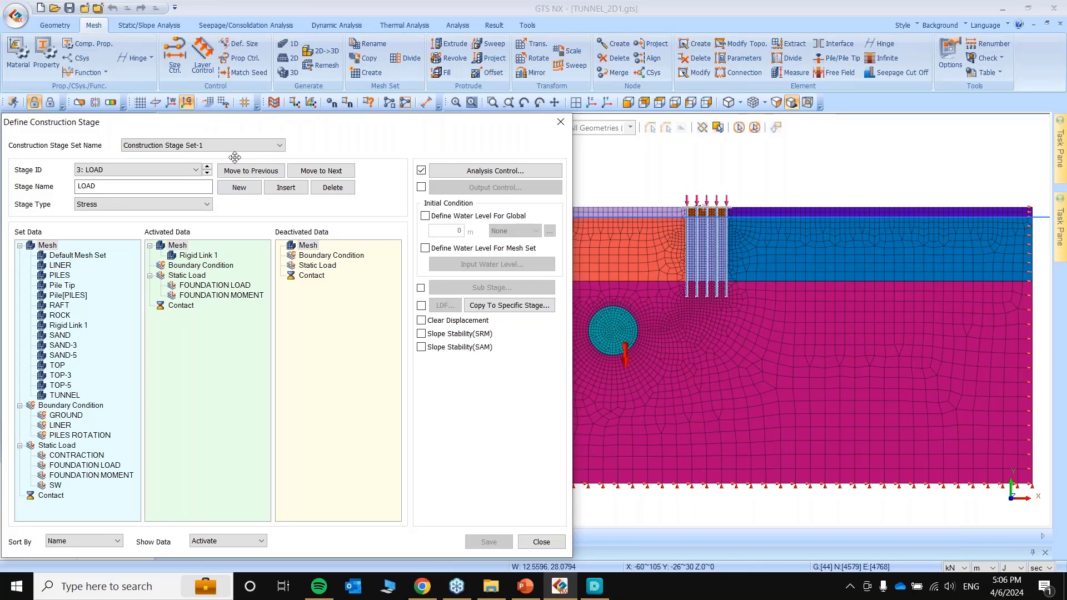
left_click(207, 173)
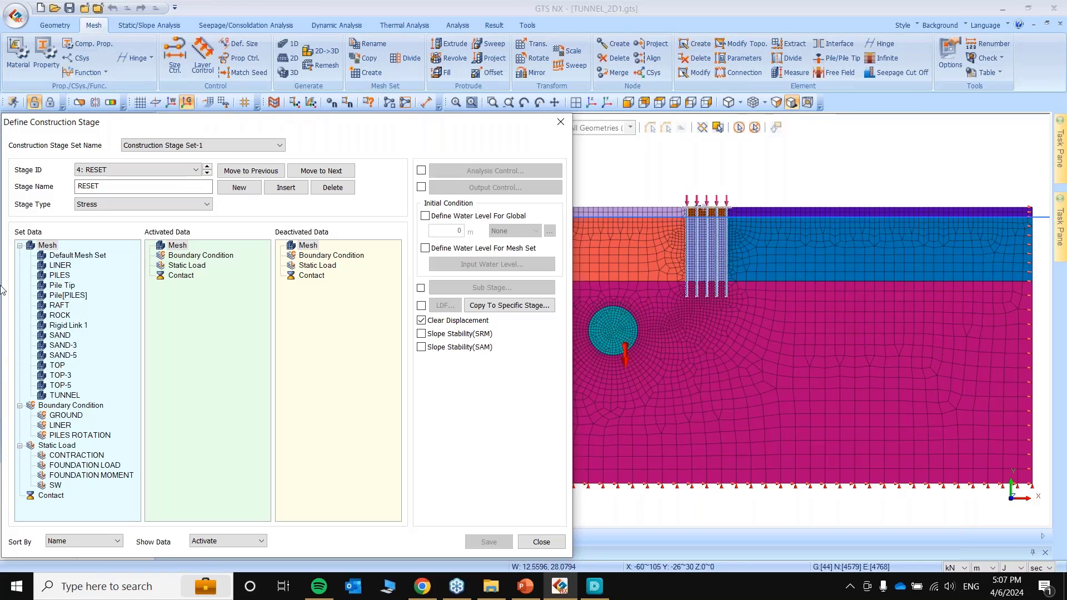
left_click(206, 174)
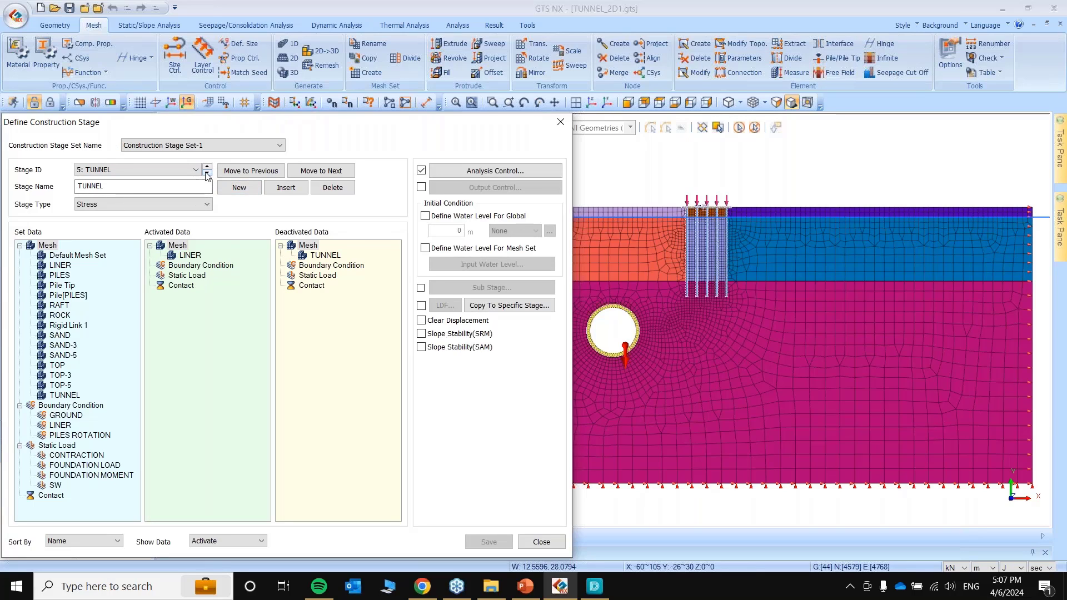
left_click(207, 174)
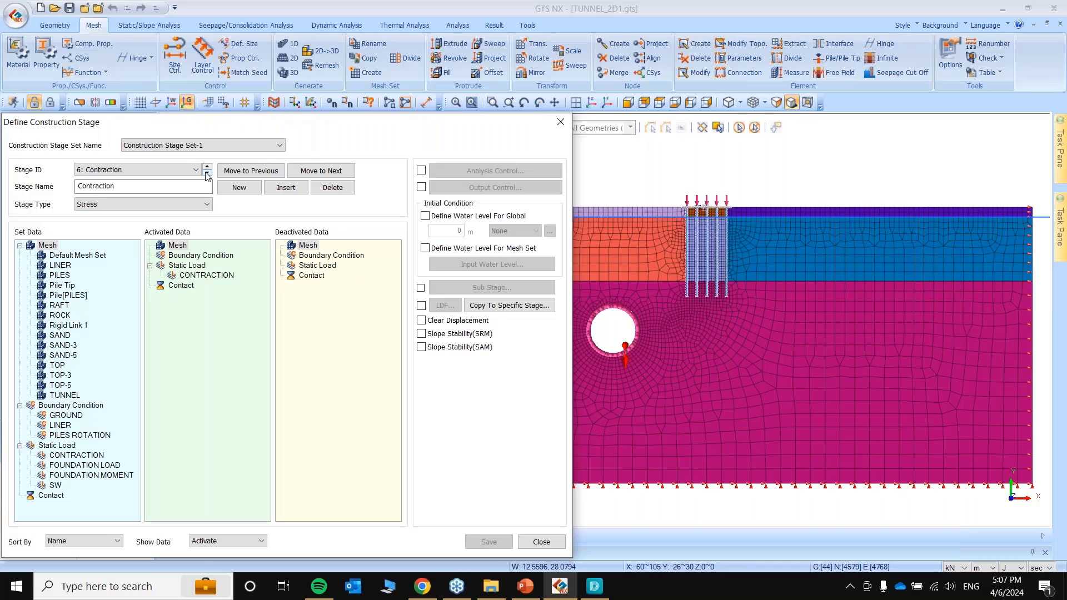
left_click(207, 174)
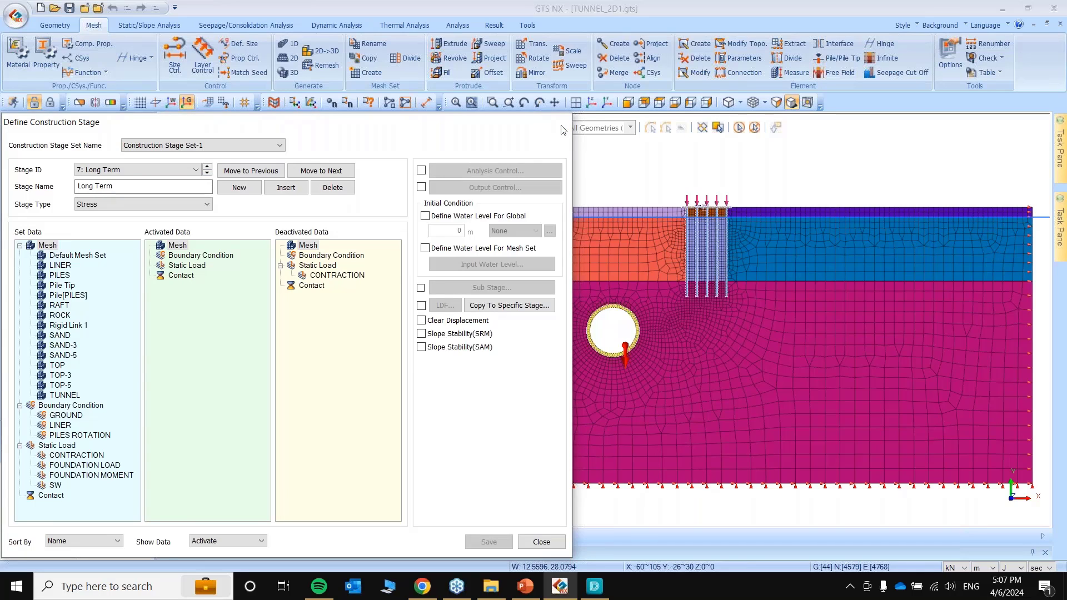
left_click(562, 125)
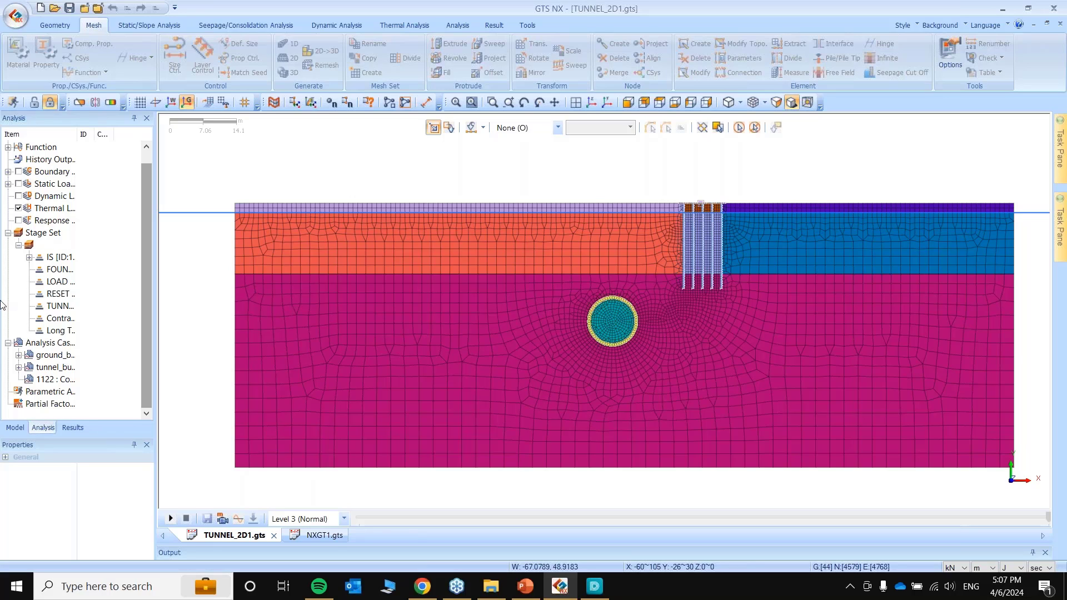
Display the S-XX TOTAL plane strain stress contour for the IS stage of analysis case 1122.
left_click(72, 427)
scroll(132, 328, "down", 7)
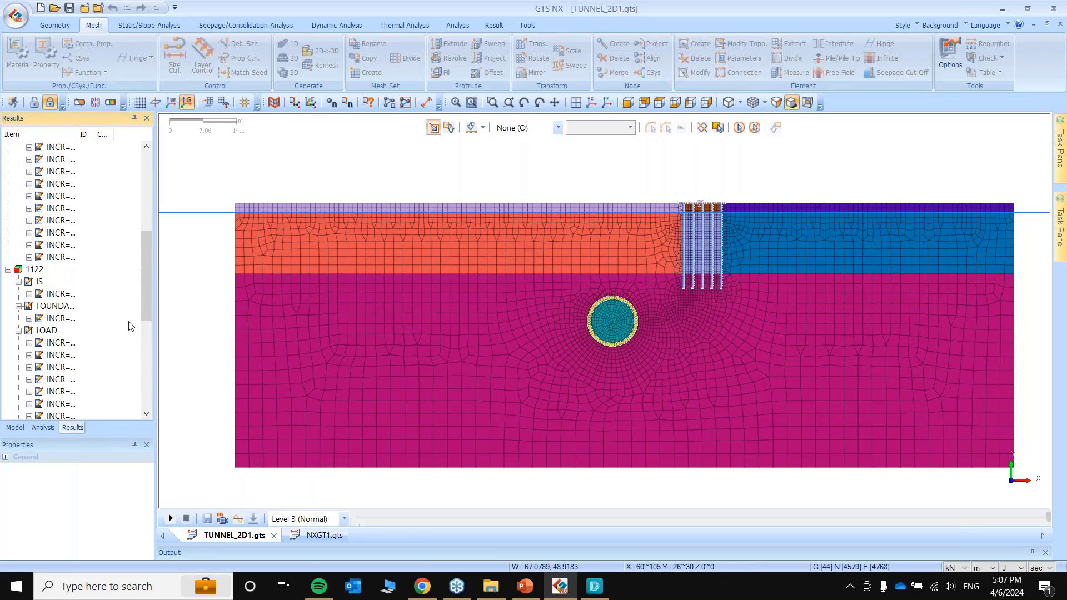
scroll(38, 298, "down", 2)
left_click(29, 221)
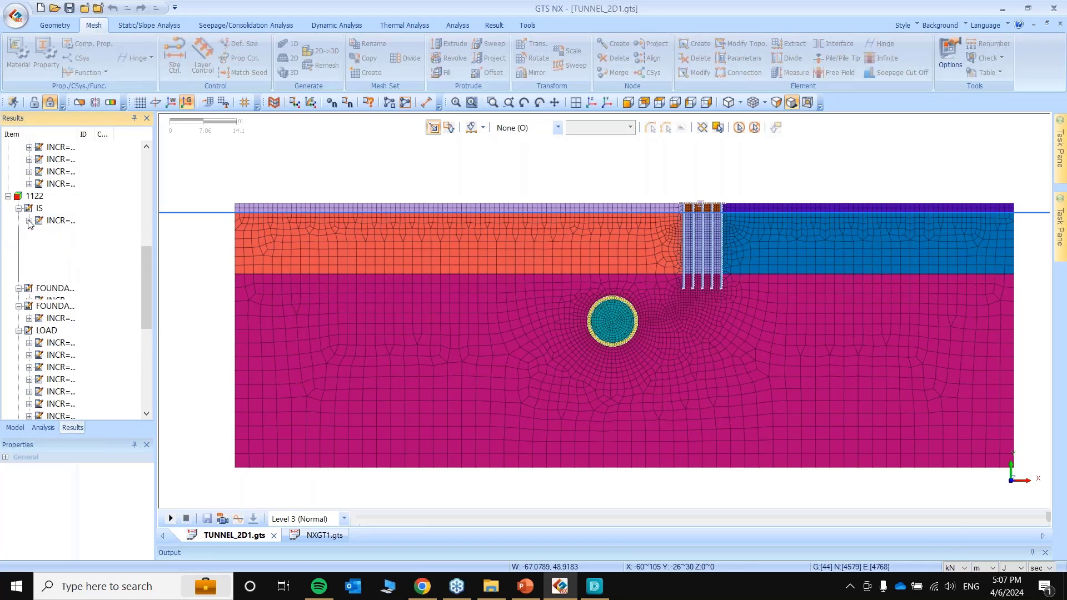
scroll(56, 183, "down", 2)
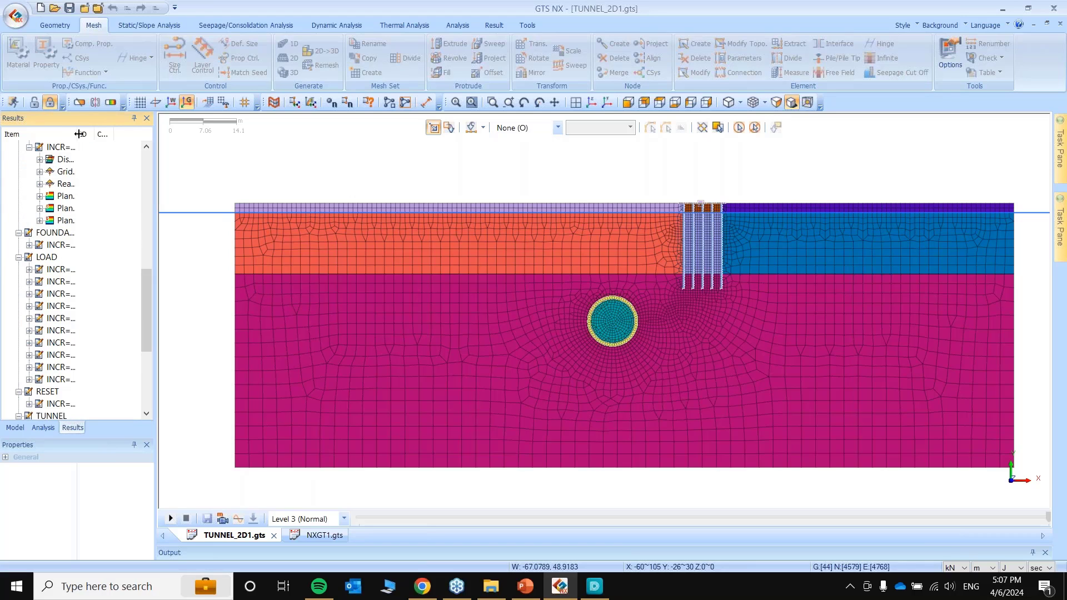
left_click_drag(81, 133, 132, 134)
left_click(40, 209)
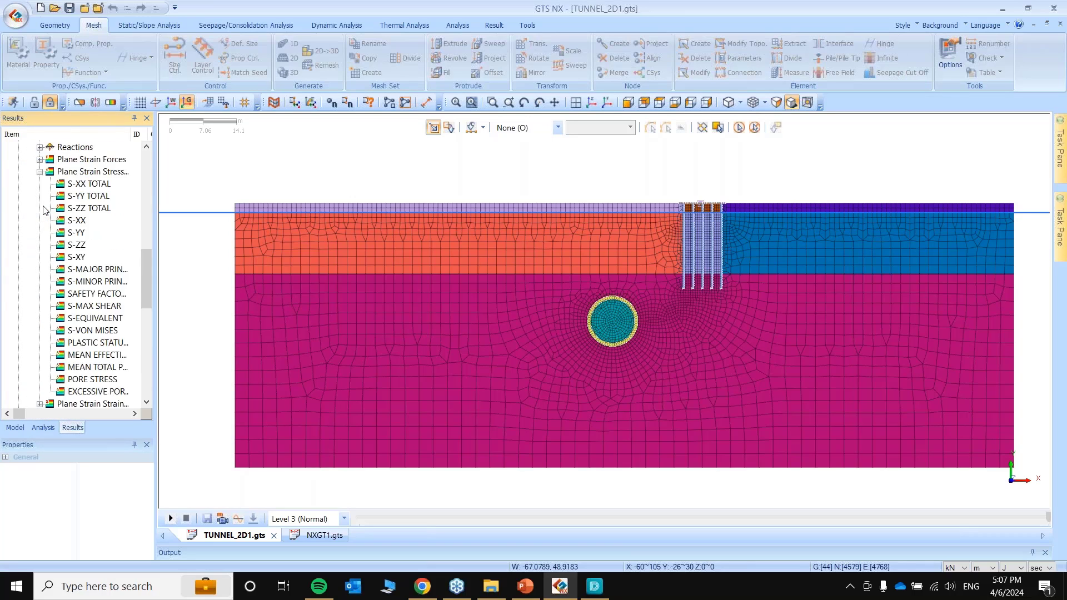
scroll(47, 206, "down", 2)
scroll(47, 203, "up", 2)
left_click(81, 185)
double_click(82, 185)
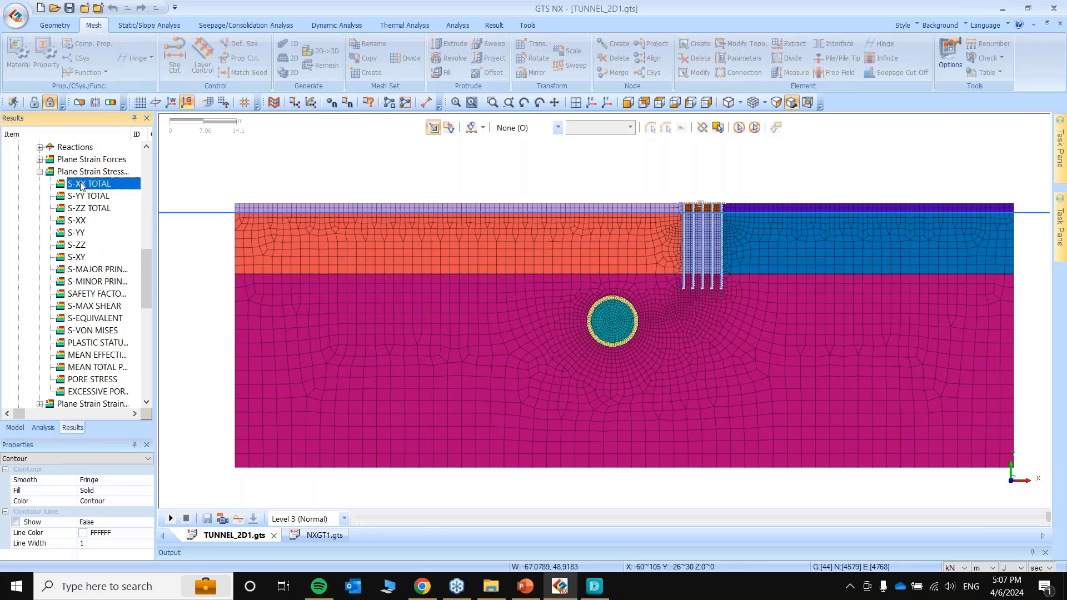
scroll(292, 236, "down", 1)
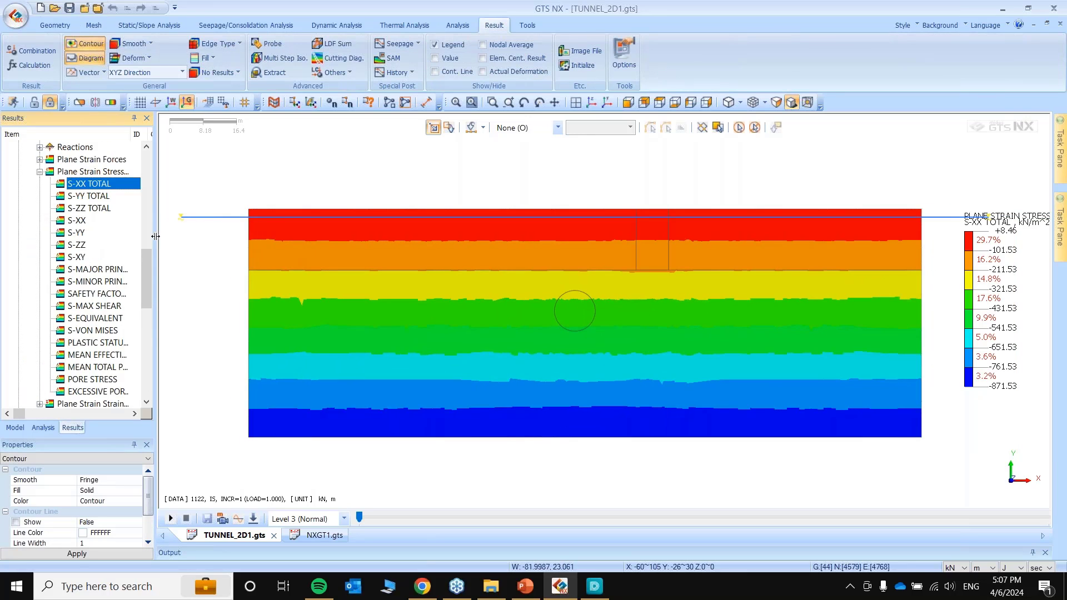
Display the IS stage's S-YY TOTAL stress contour with nodal averaging and element centre results enabled.
double_click(89, 196)
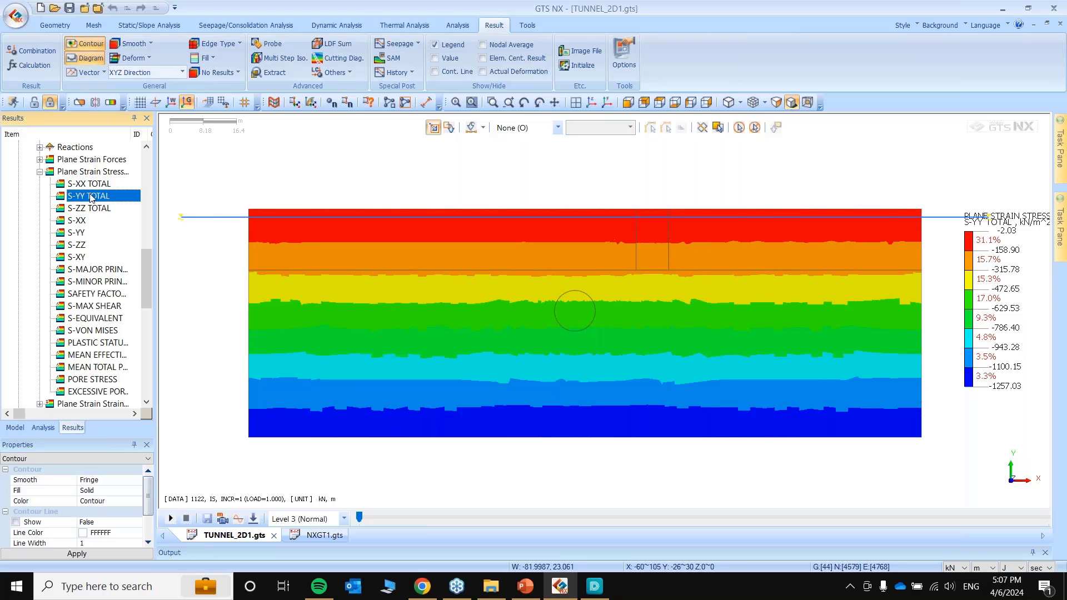
left_click(482, 44)
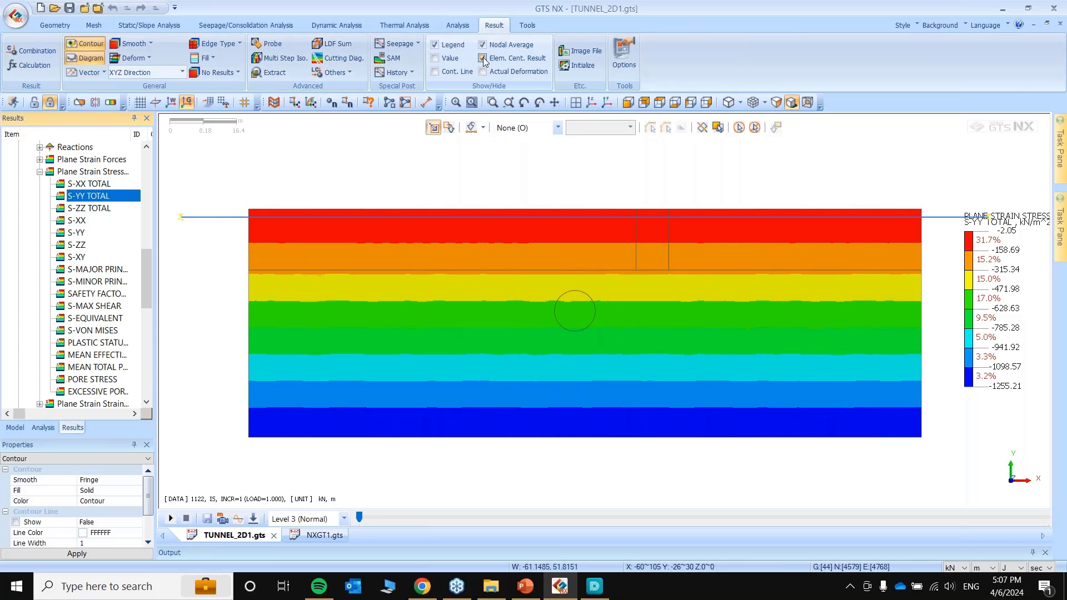
left_click(483, 59)
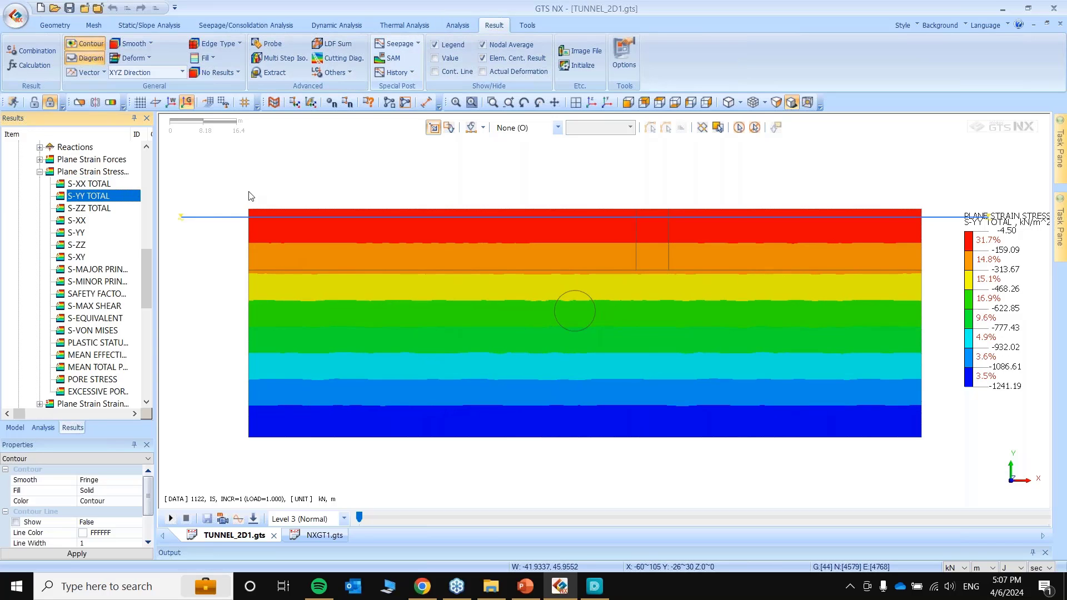
View the IS stage's S-XX, S-YY and PORE STRESS contours in turn.
double_click(83, 221)
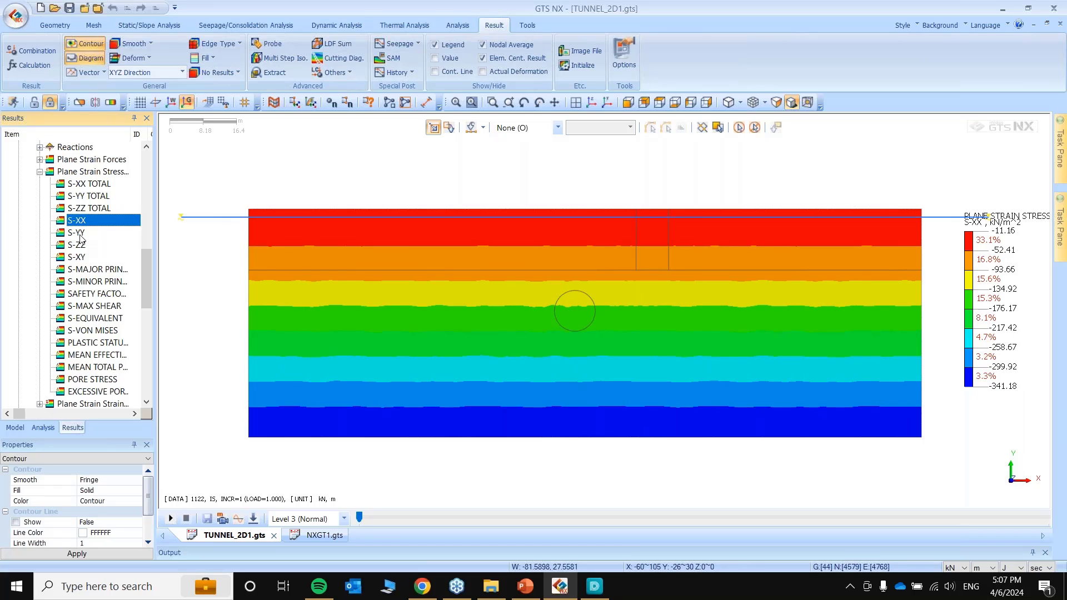
double_click(81, 236)
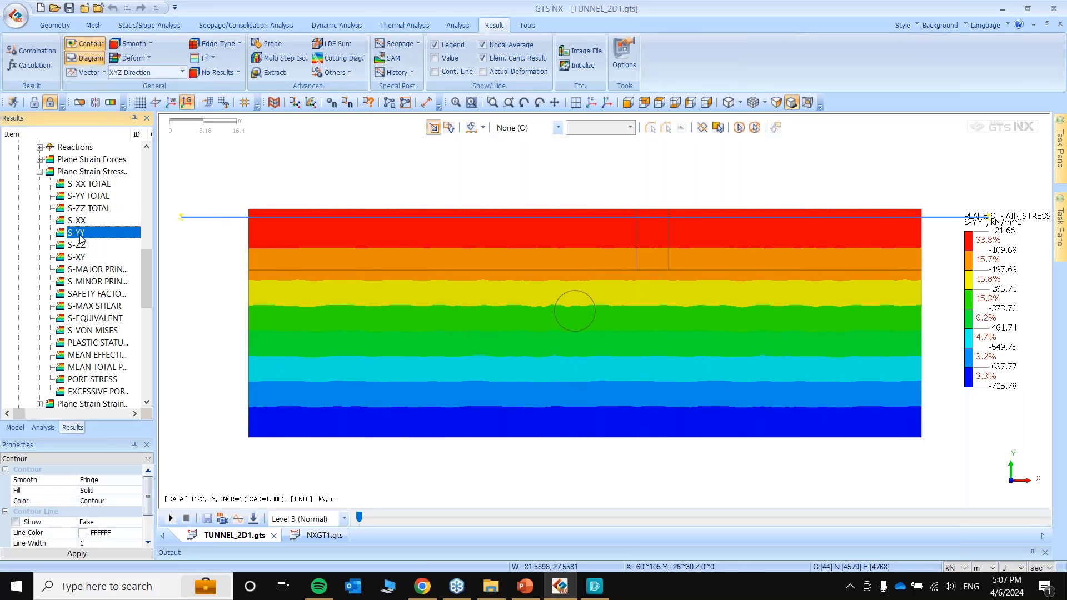
double_click(88, 380)
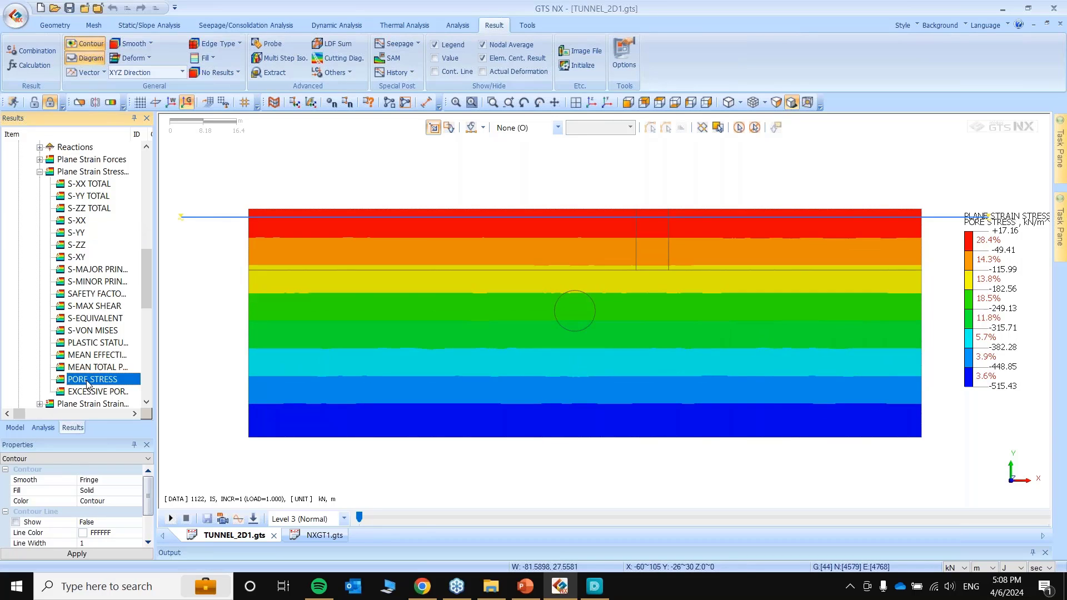
Display the FOUNDATION stage's total translation contour with the legend set to Auto-Range.
scroll(108, 328, "down", 7)
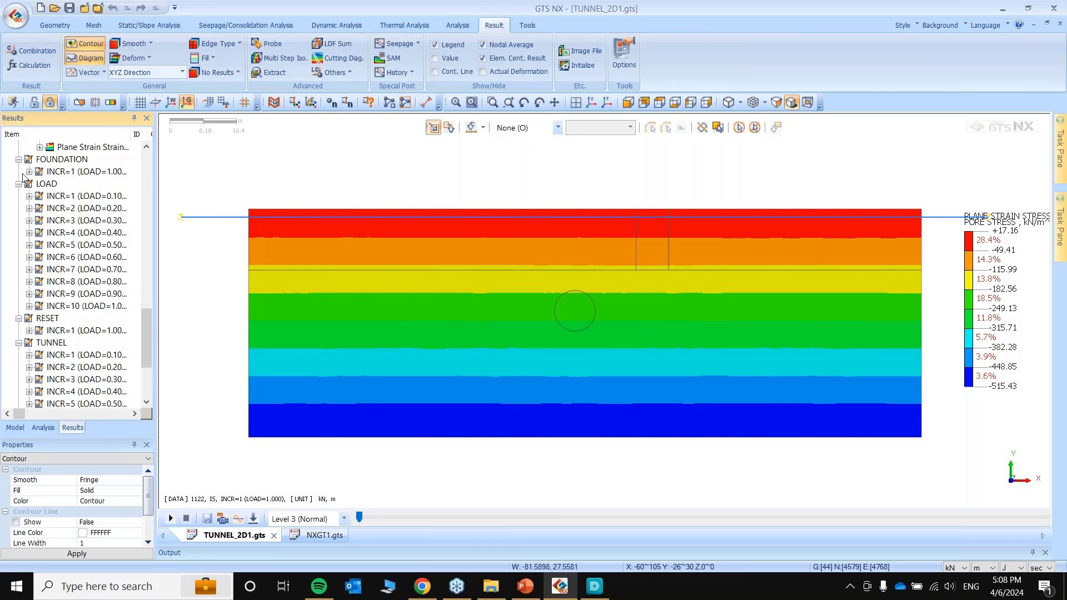
left_click(29, 171)
left_click(40, 183)
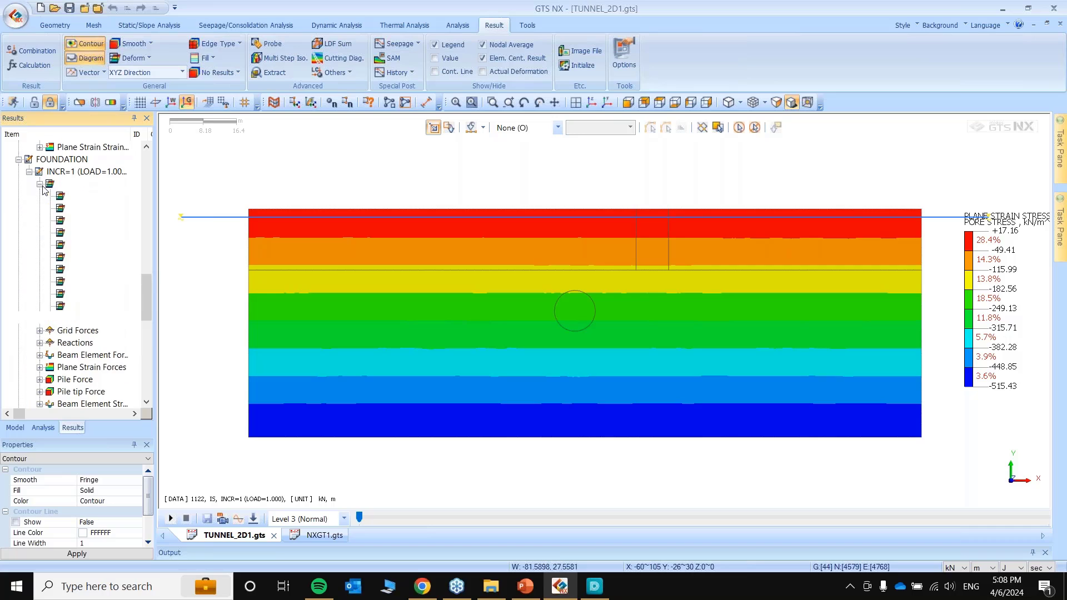
left_click(98, 195)
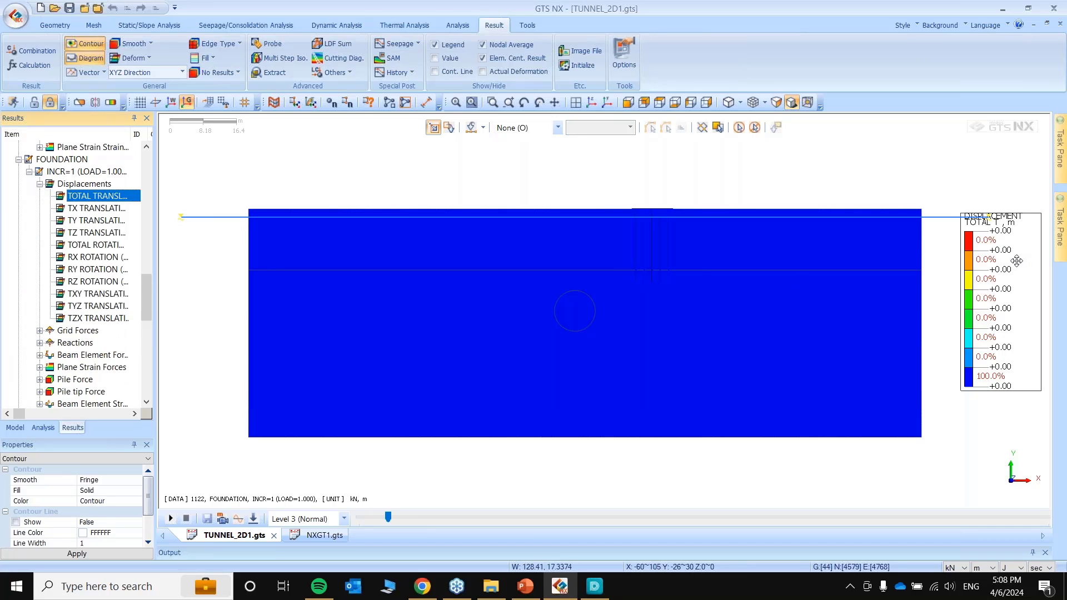
right_click(1000, 262)
left_click(1006, 337)
View the FOUNDATION stage's major principal stress contour with Auto-Range, and its minor principal stress contour.
scroll(82, 263, "down", 4)
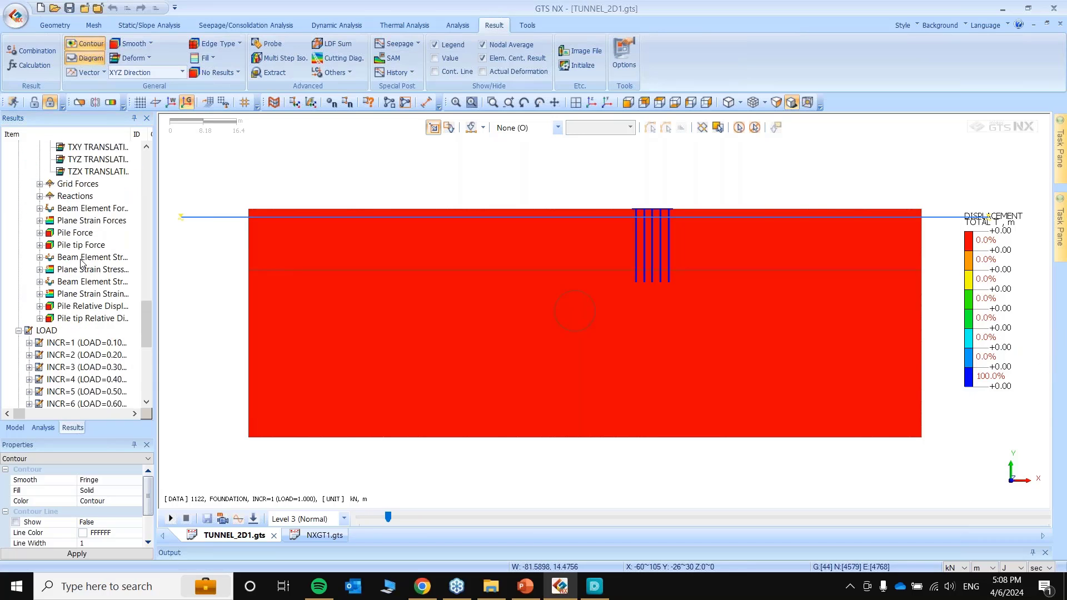
left_click(39, 269)
scroll(40, 272, "down", 1)
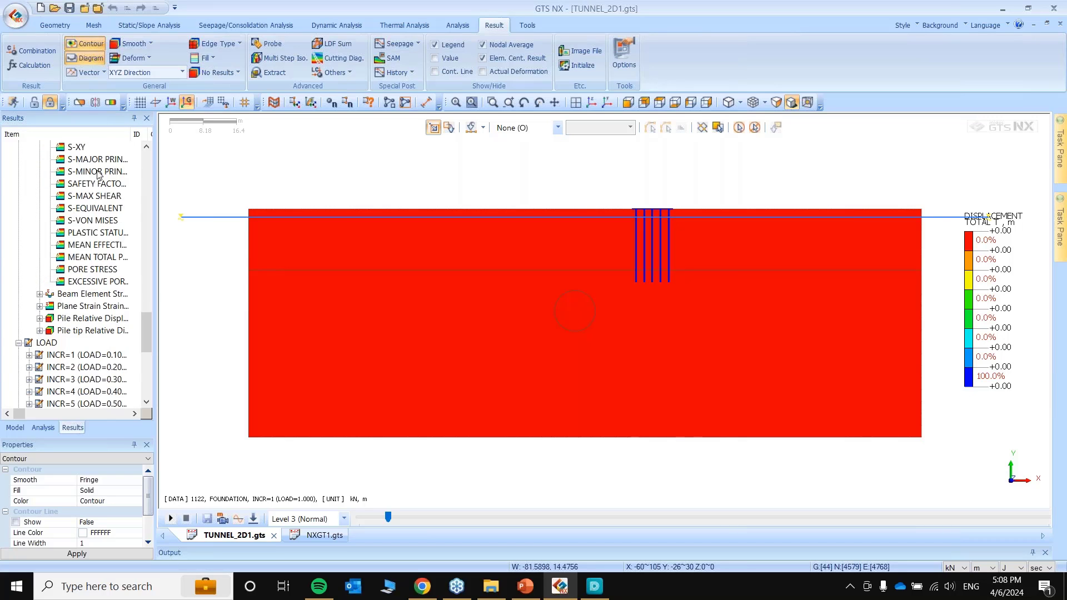
left_click(104, 162)
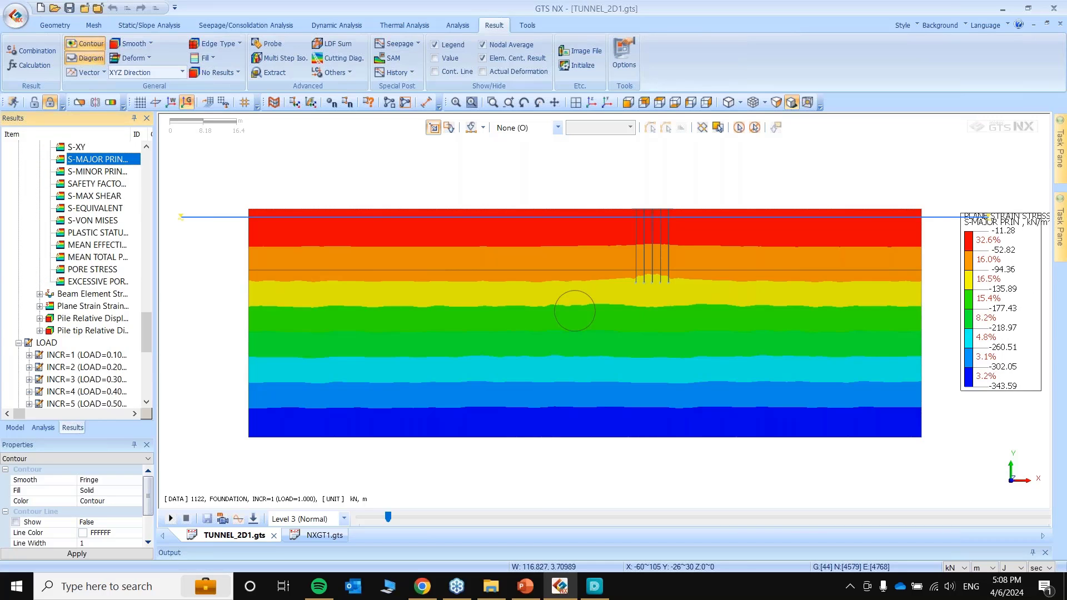
right_click(966, 316)
left_click(997, 393)
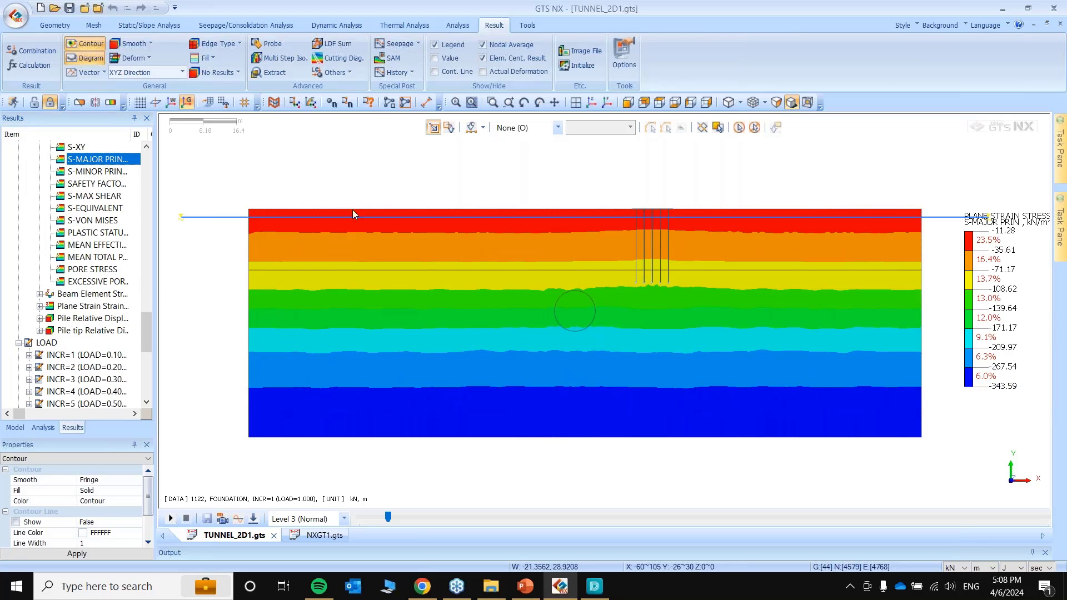
left_click(108, 173)
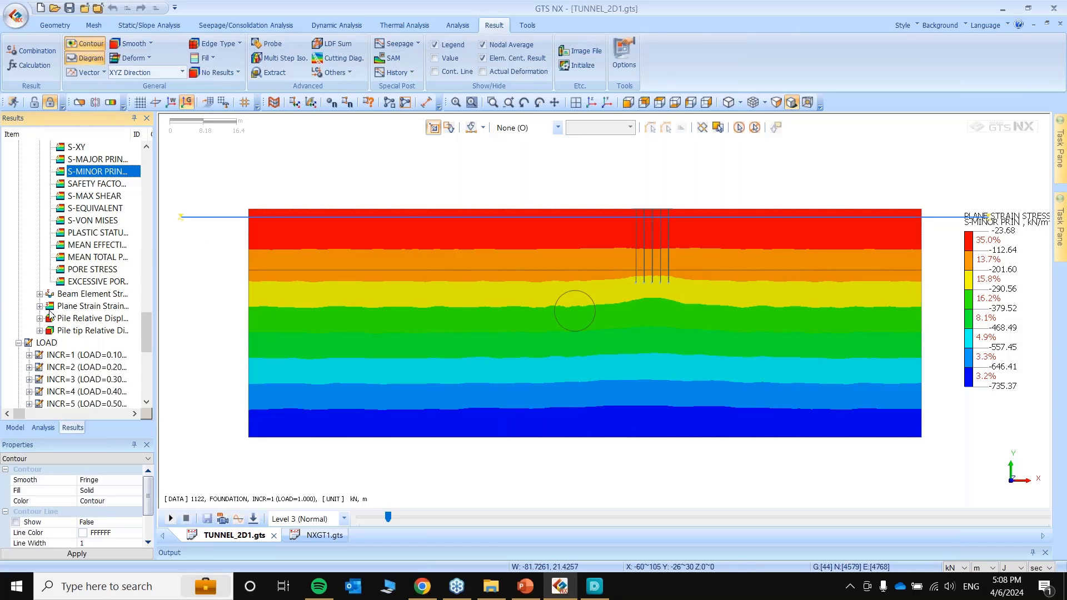
Display the total translation contour for the first load increment of the LOAD stage.
scroll(76, 297, "down", 3)
scroll(76, 298, "down", 1)
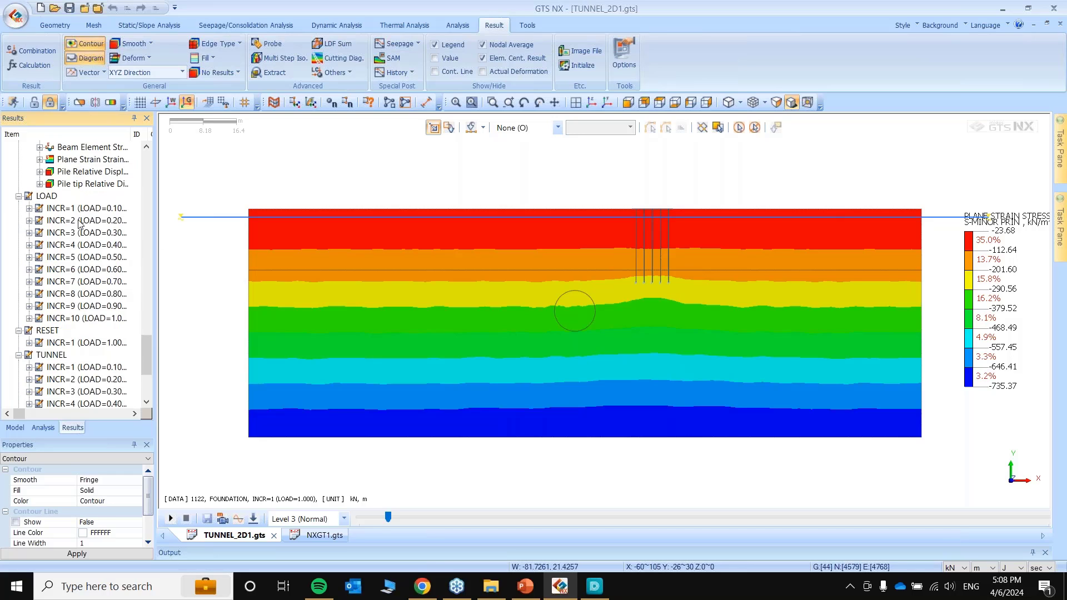
scroll(53, 223, "down", 3)
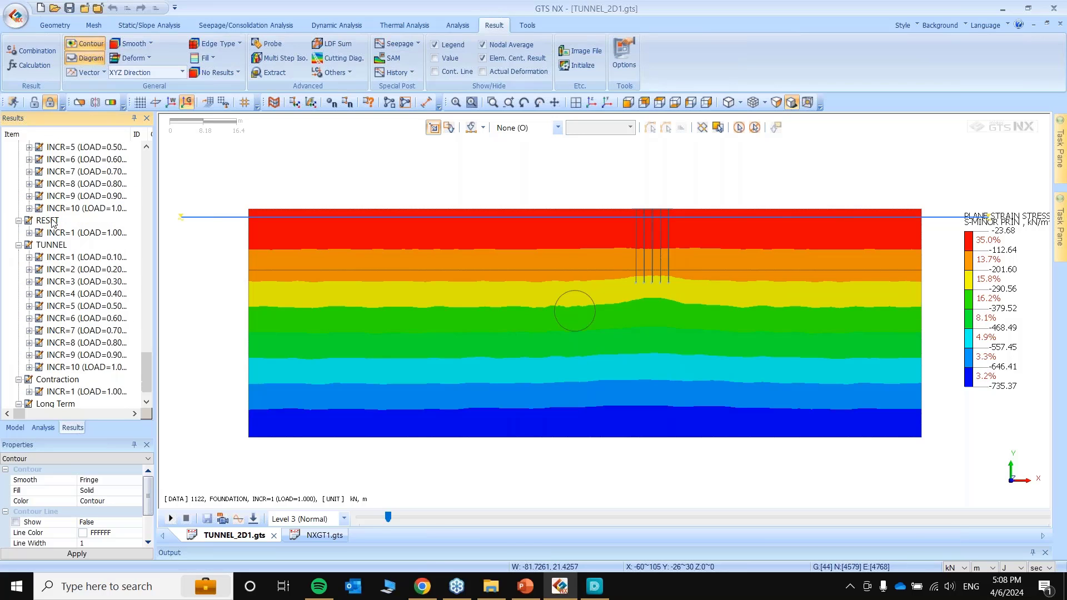
scroll(41, 207, "up", 3)
left_click(29, 208)
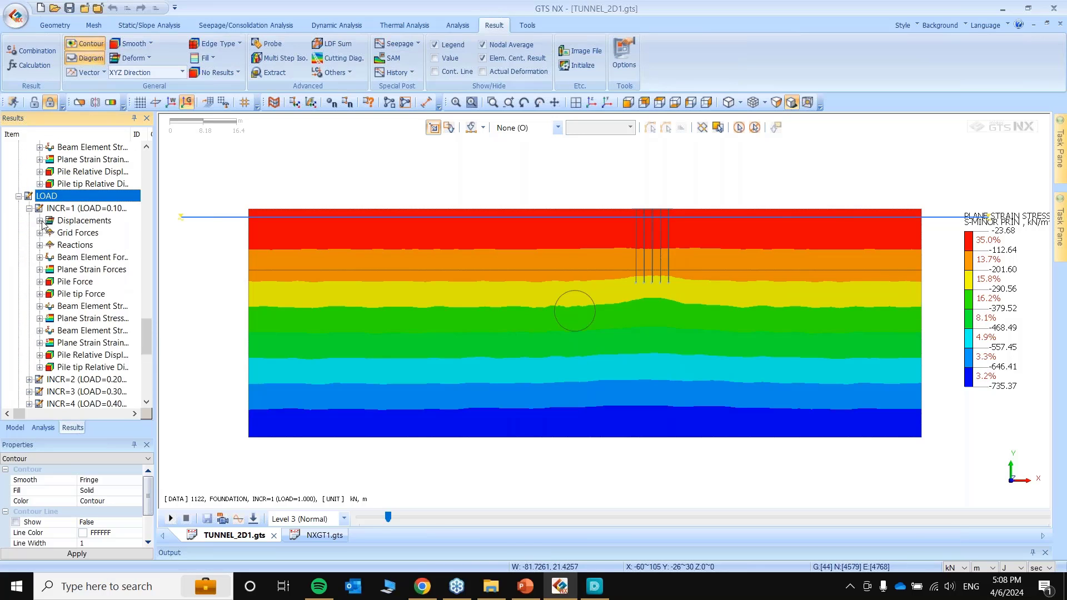
left_click(39, 220)
double_click(95, 234)
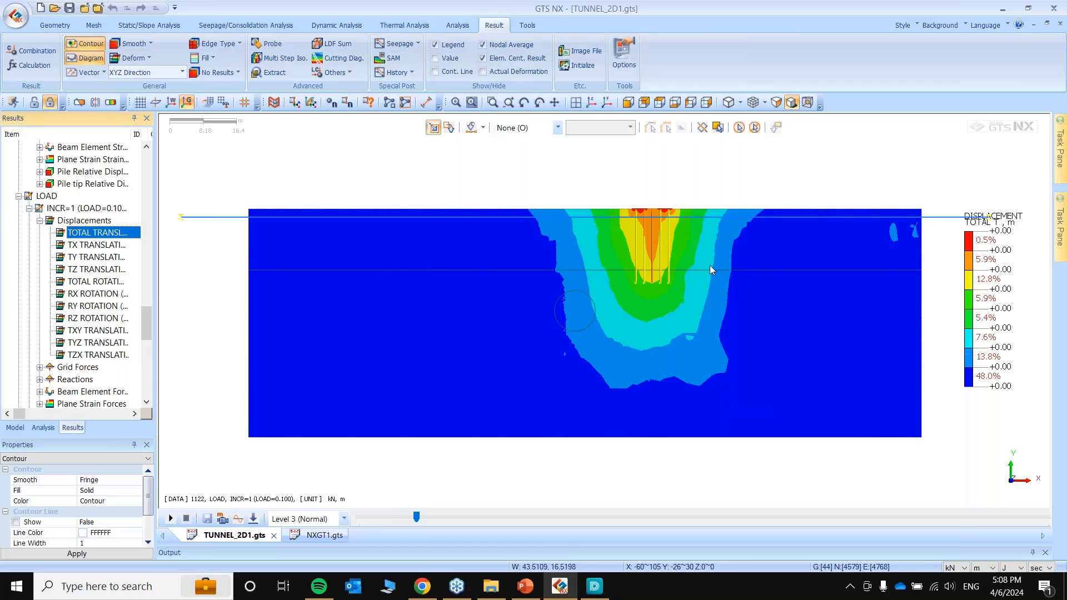
Try Auto-Range on the LOAD stage's total translation legend and turn it off again.
right_click(969, 290)
left_click(1000, 368)
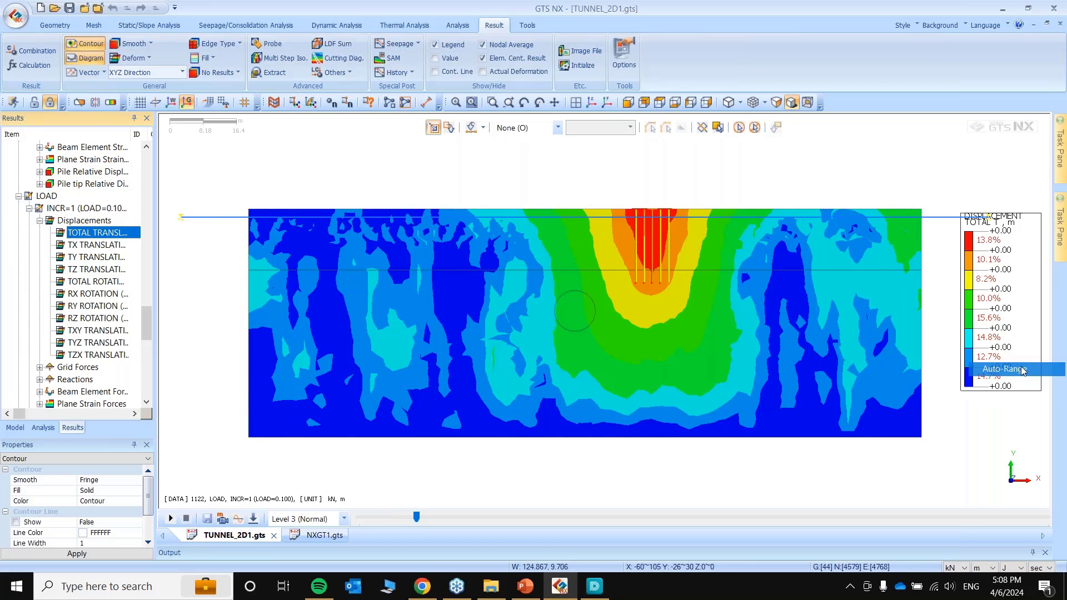
right_click(969, 263)
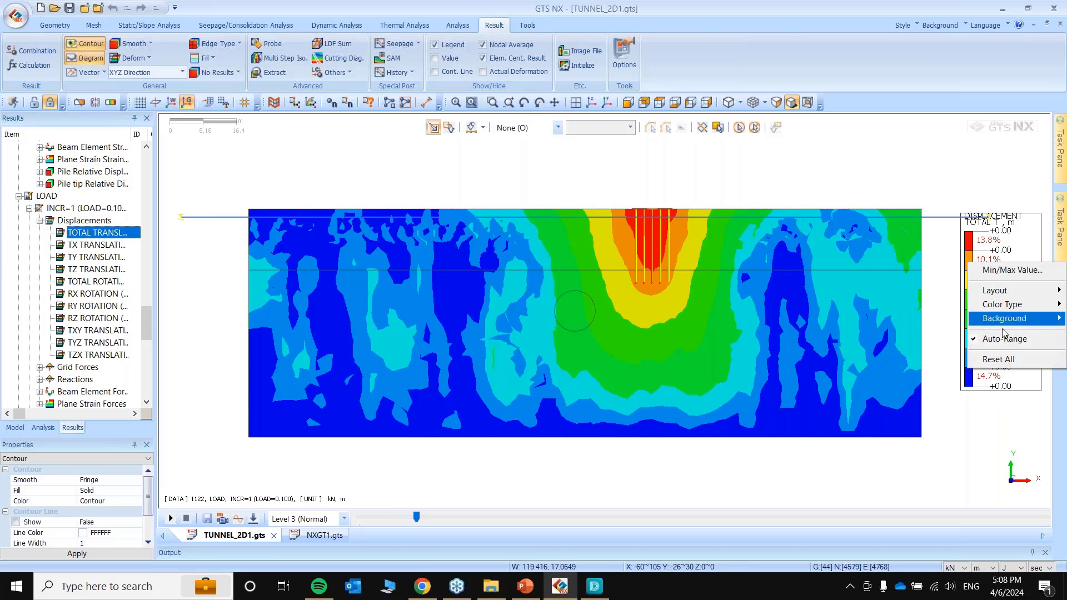
left_click(1004, 340)
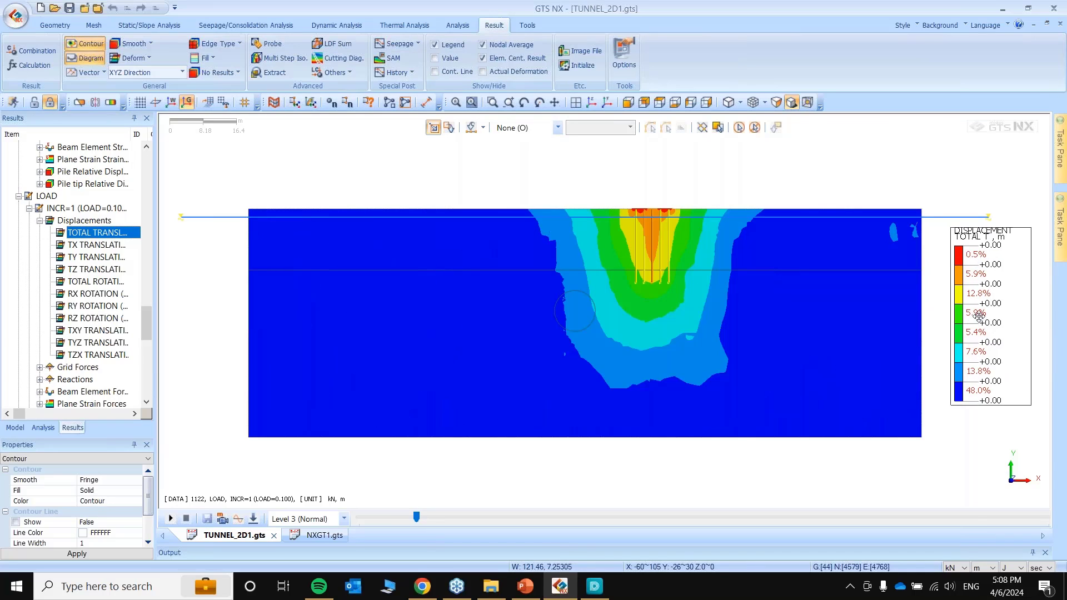
Set the length unit to mm and display the total translation contour for the LOAD stage's INCR=10.
left_click(981, 568)
left_click(980, 523)
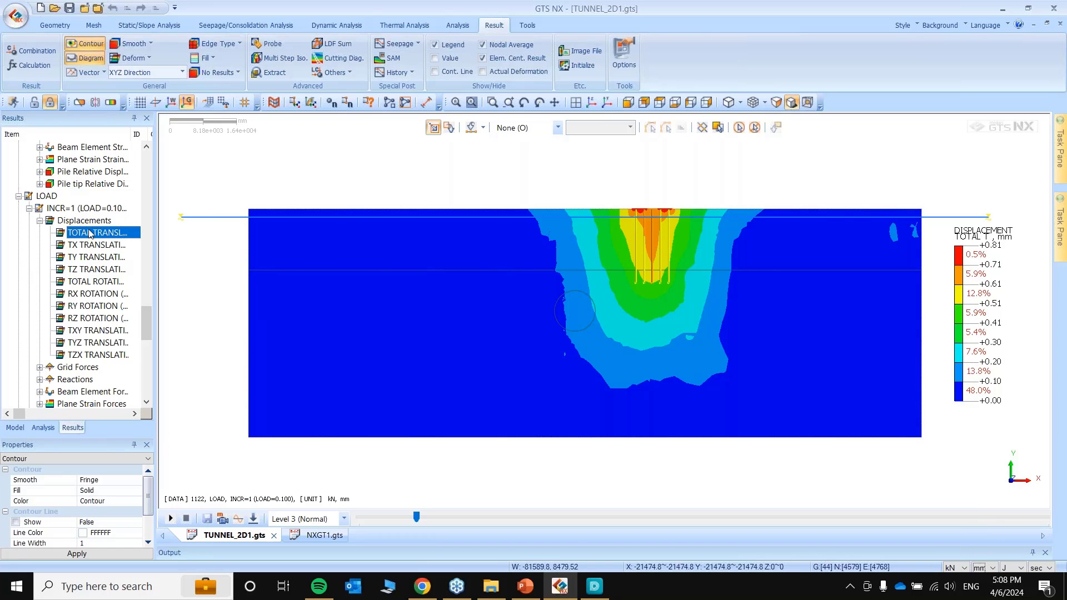
scroll(90, 234, "down", 6)
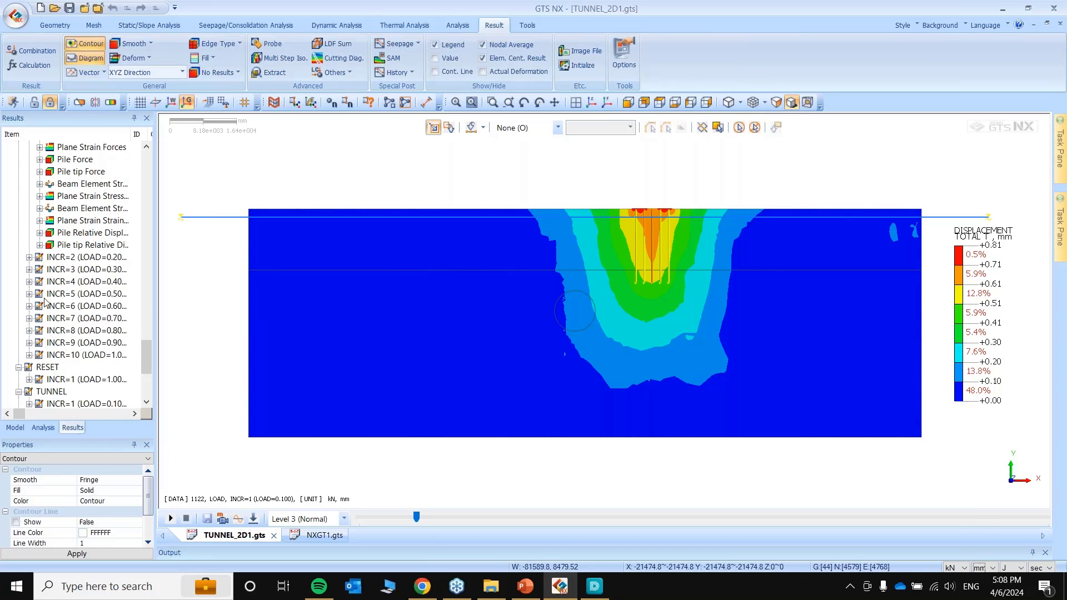
left_click(29, 354)
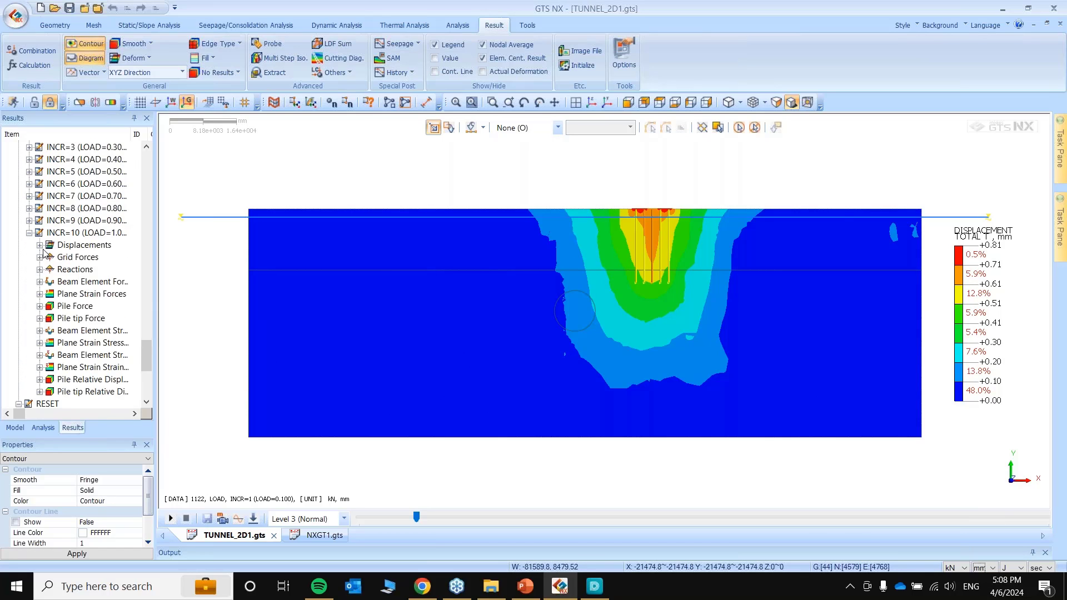
double_click(83, 245)
left_click(93, 256)
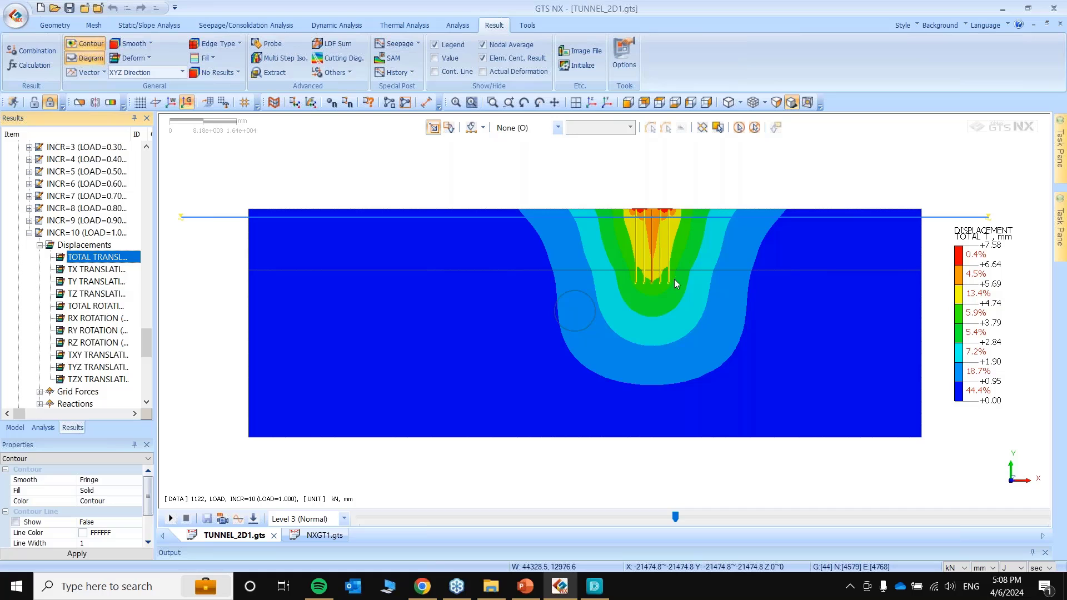
Display the LOAD stage's S-MAJOR PRIN plane strain stress contour for INCR=10 with Auto-Range and the length unit set to m.
scroll(79, 272, "down", 7)
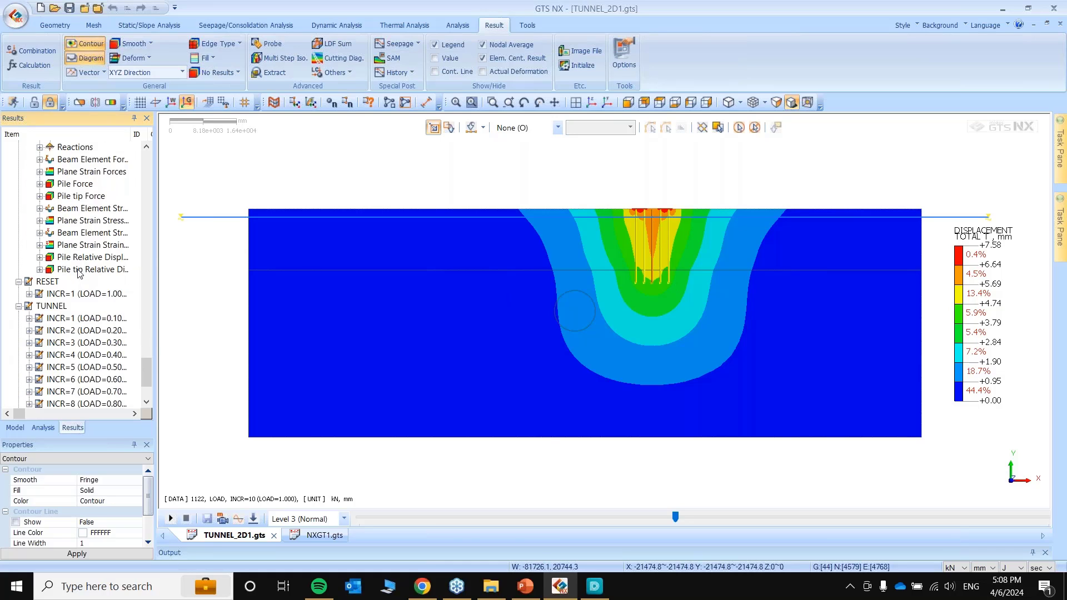
left_click(39, 221)
scroll(40, 226, "down", 1)
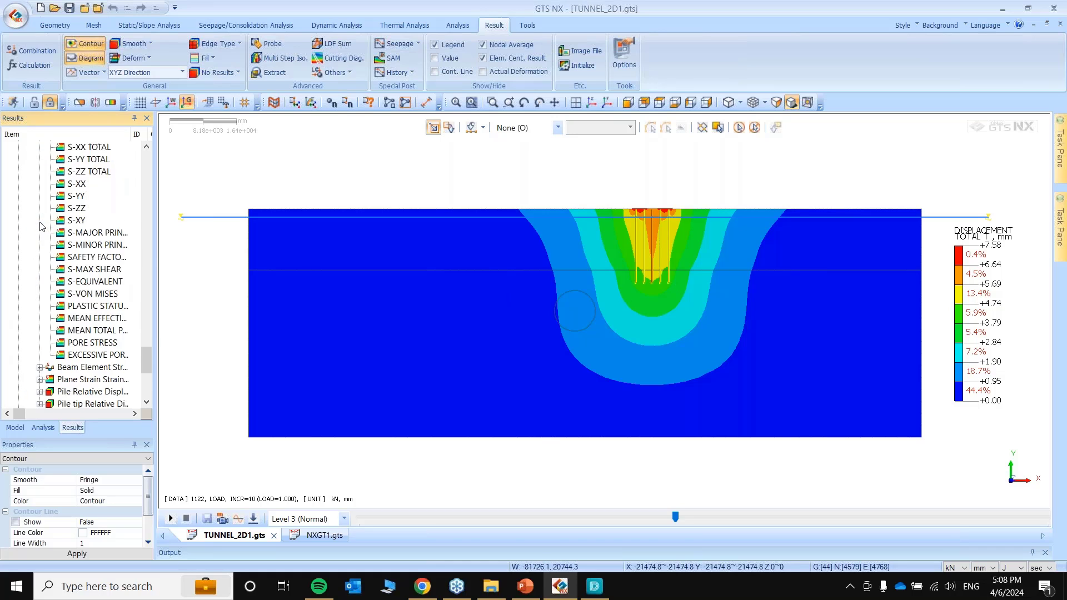
left_click(96, 234)
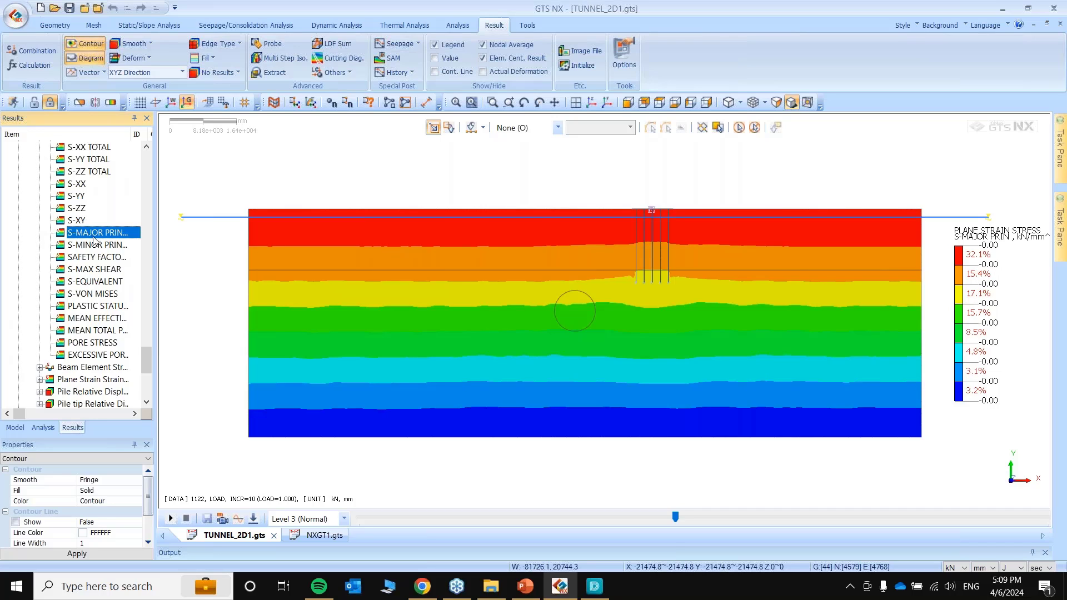
right_click(997, 294)
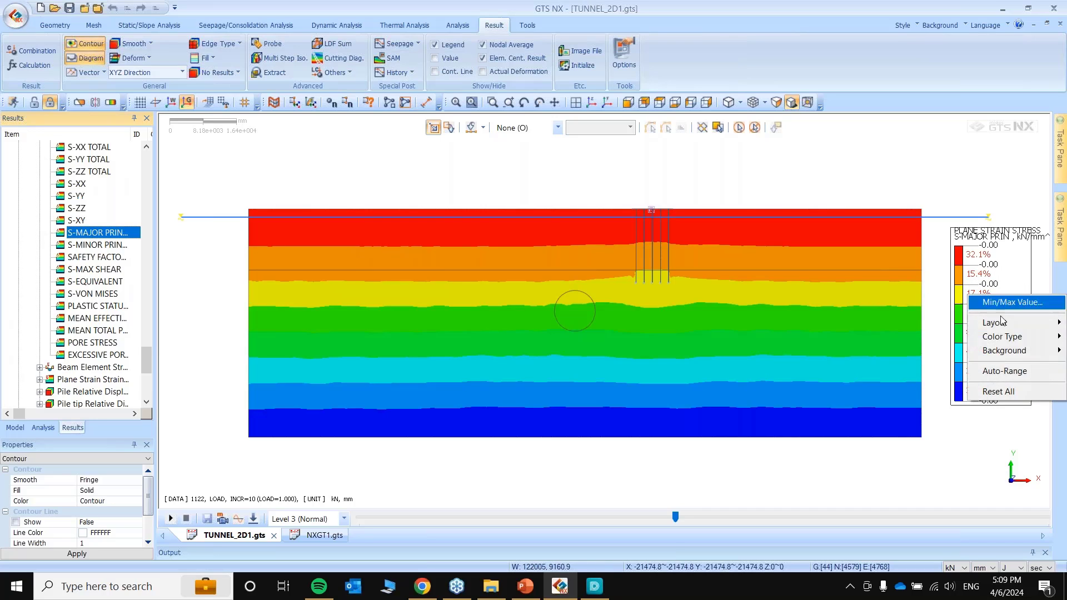
left_click(1010, 376)
left_click(984, 567)
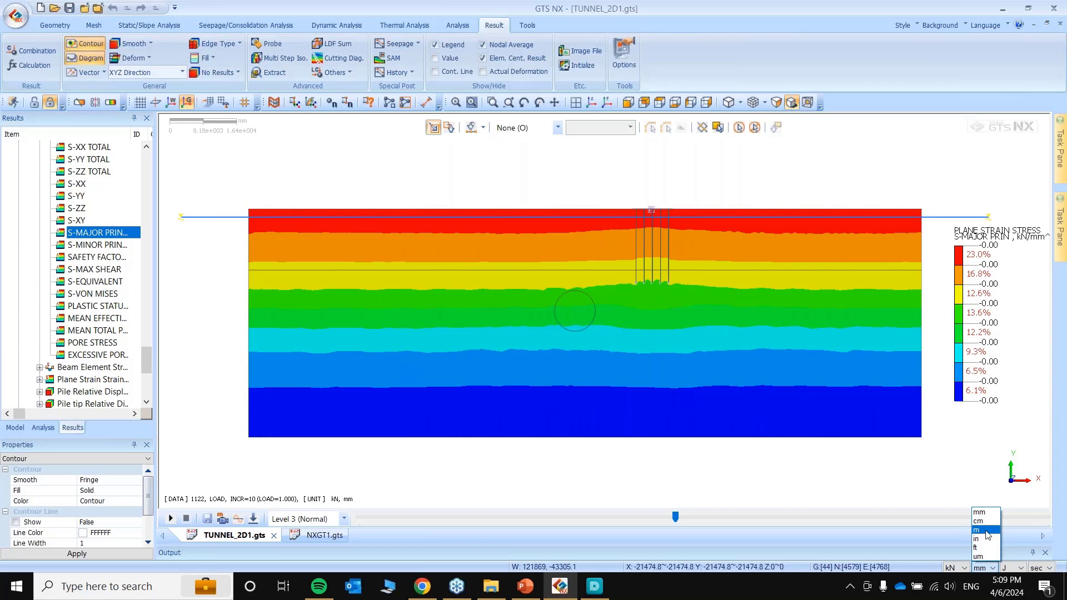
left_click(985, 530)
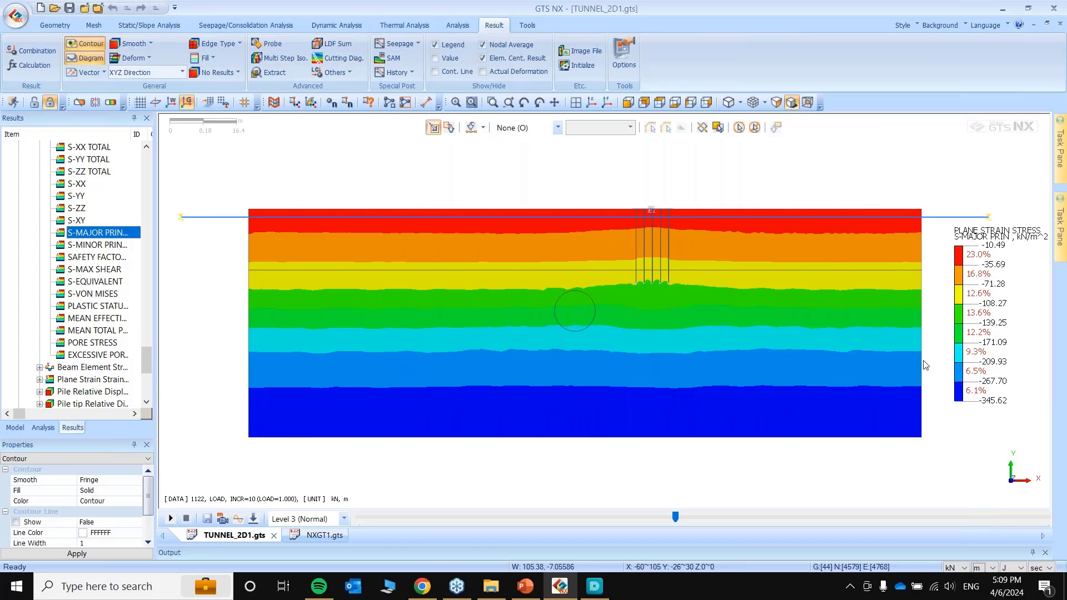
View the S-MINOR PRIN and S-MAX SHEAR stress contours for the LOAD stage's INCR=10, applying Auto-Range to each.
left_click(98, 246)
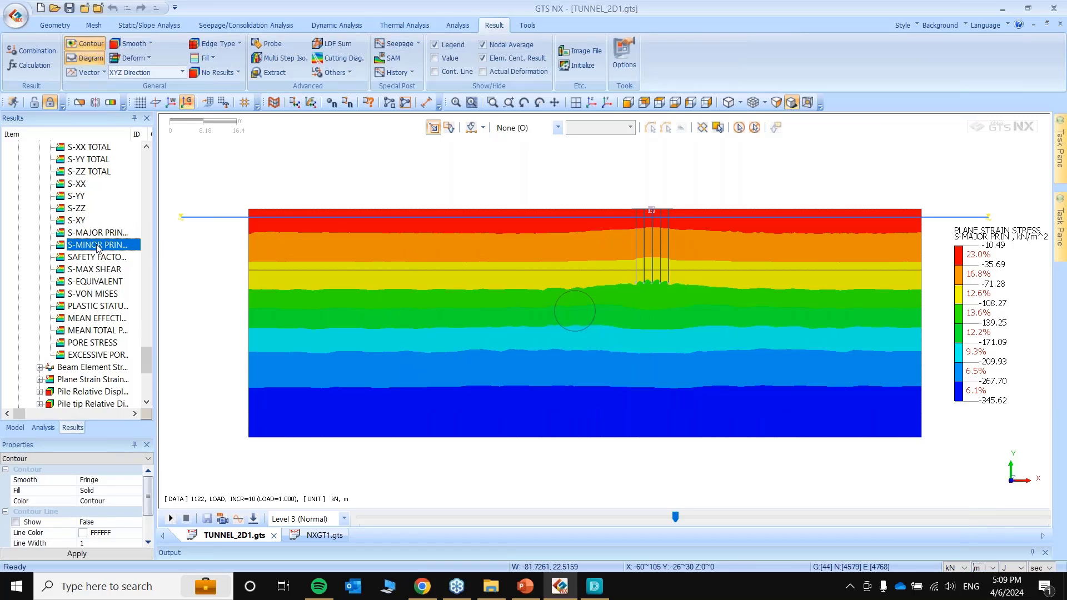
right_click(969, 350)
left_click(994, 427)
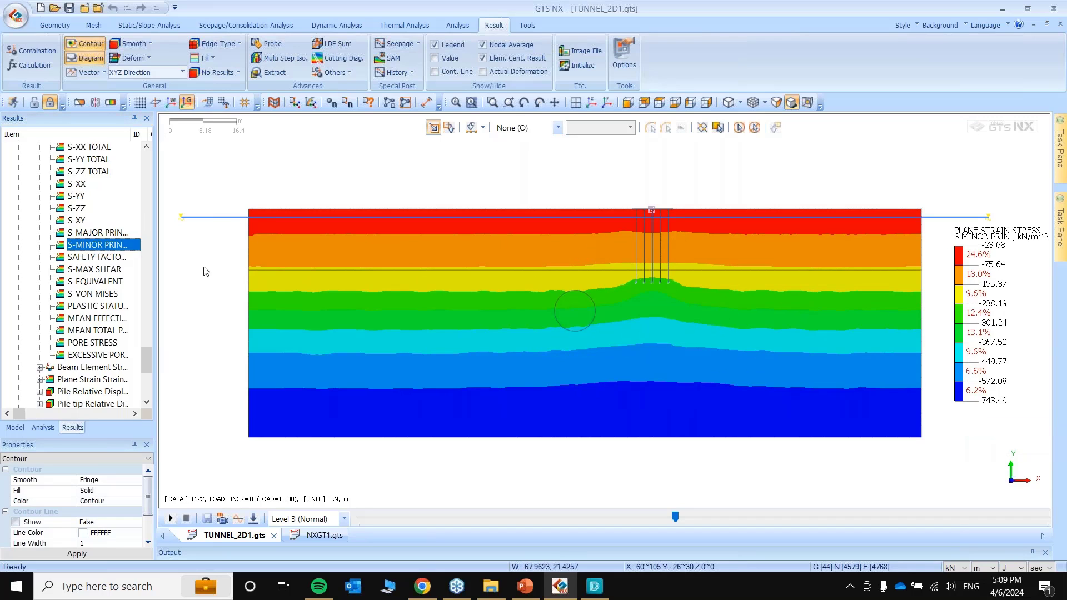
left_click(96, 270)
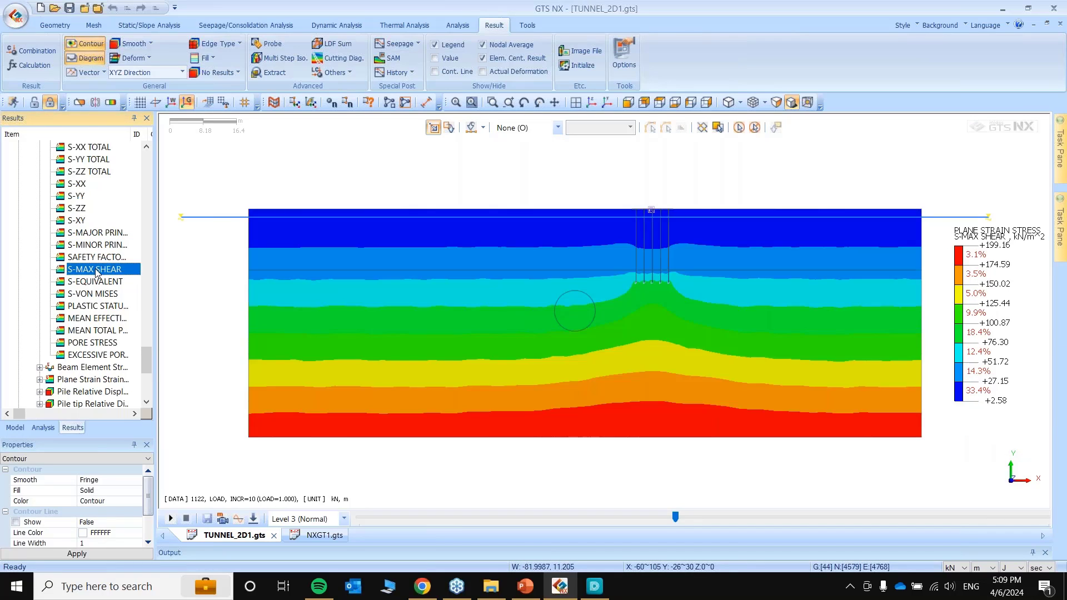
right_click(993, 312)
left_click(1000, 389)
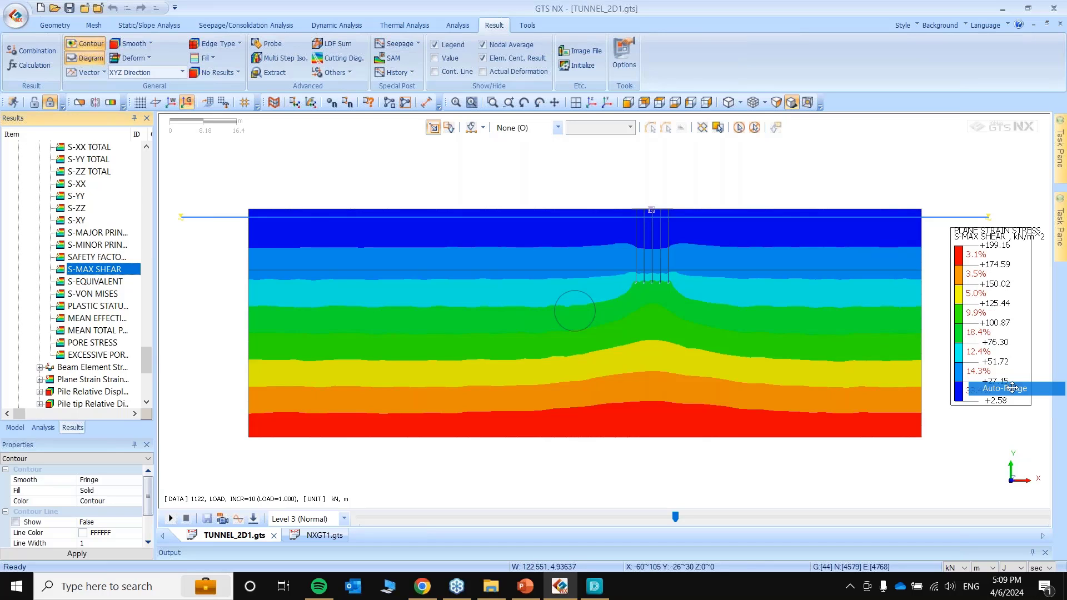
Display the plastic status of the plane strain elements for the LOAD stage's INCR=10.
scroll(99, 298, "down", 2)
scroll(99, 298, "down", 1)
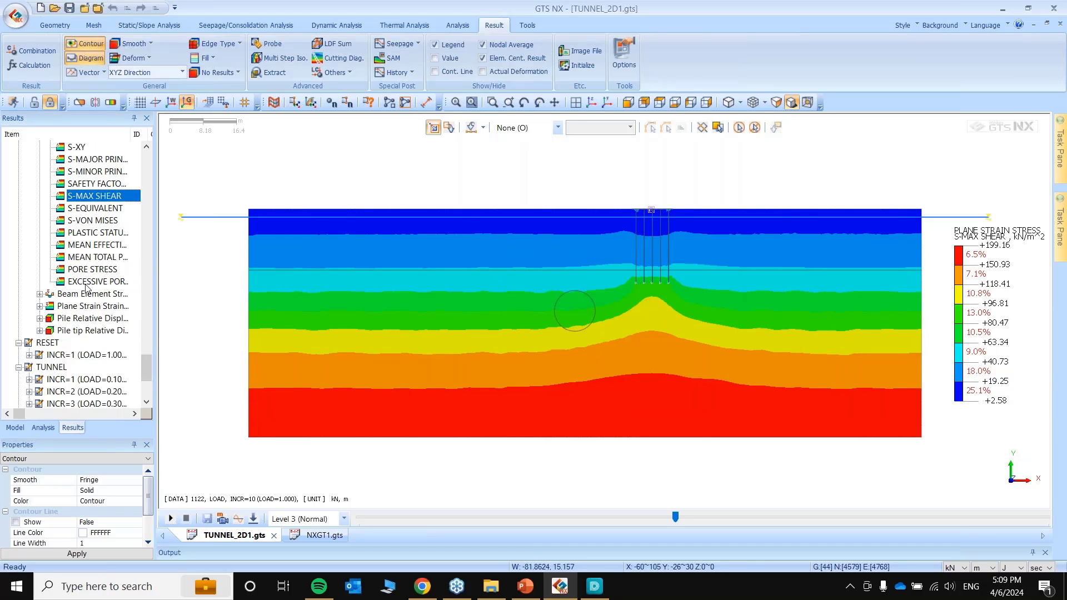
left_click(85, 233)
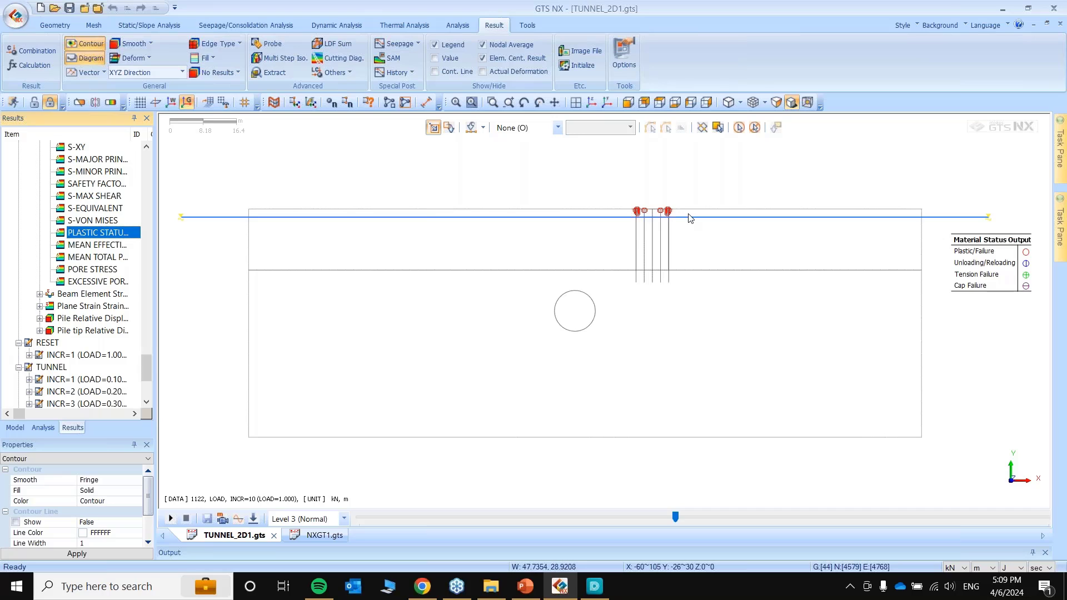
Display the beam element axial force for the LOAD stage's INCR=10 as a diagram only, with the contour turned off.
scroll(67, 251, "down", 1)
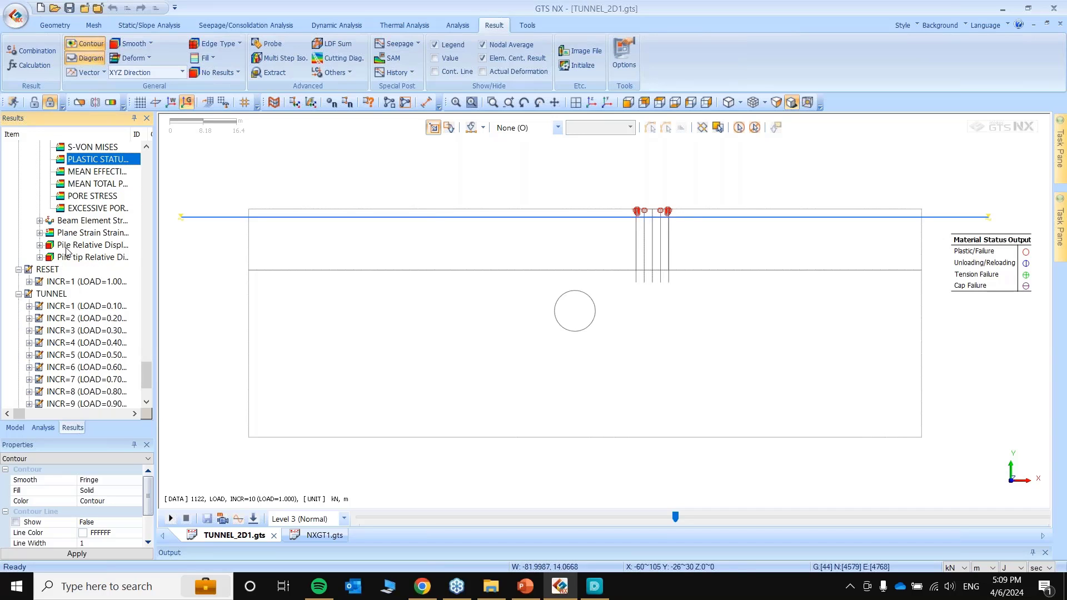
scroll(66, 251, "up", 5)
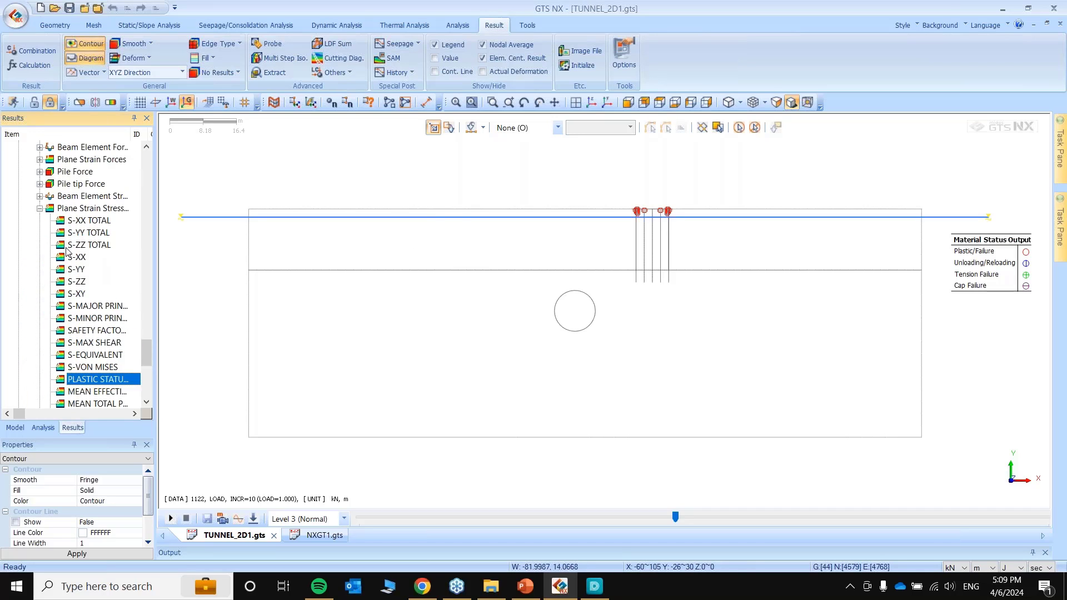
left_click(39, 147)
double_click(84, 161)
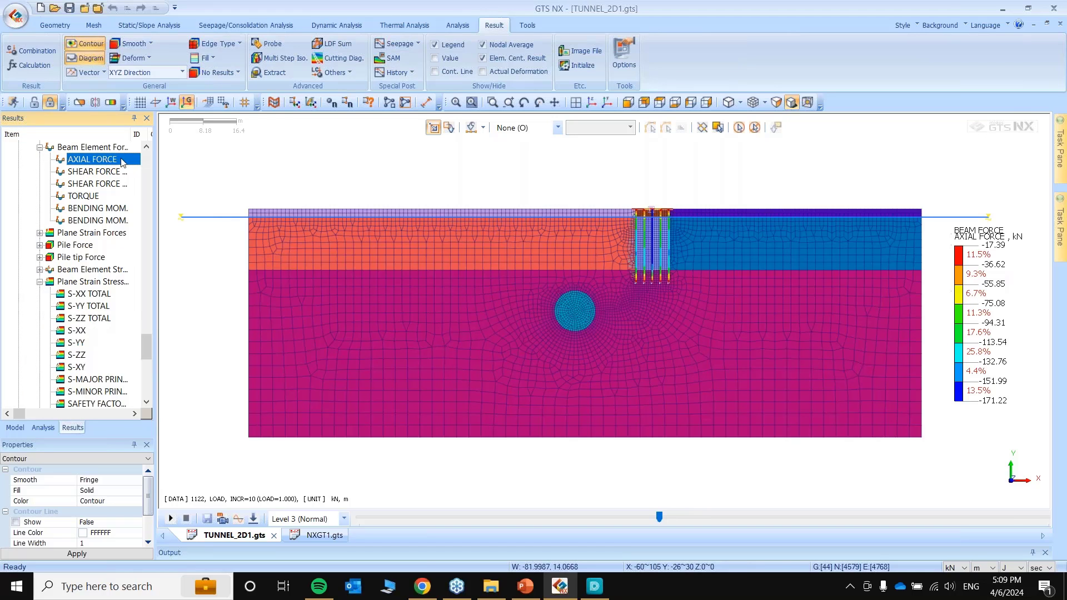
left_click(96, 45)
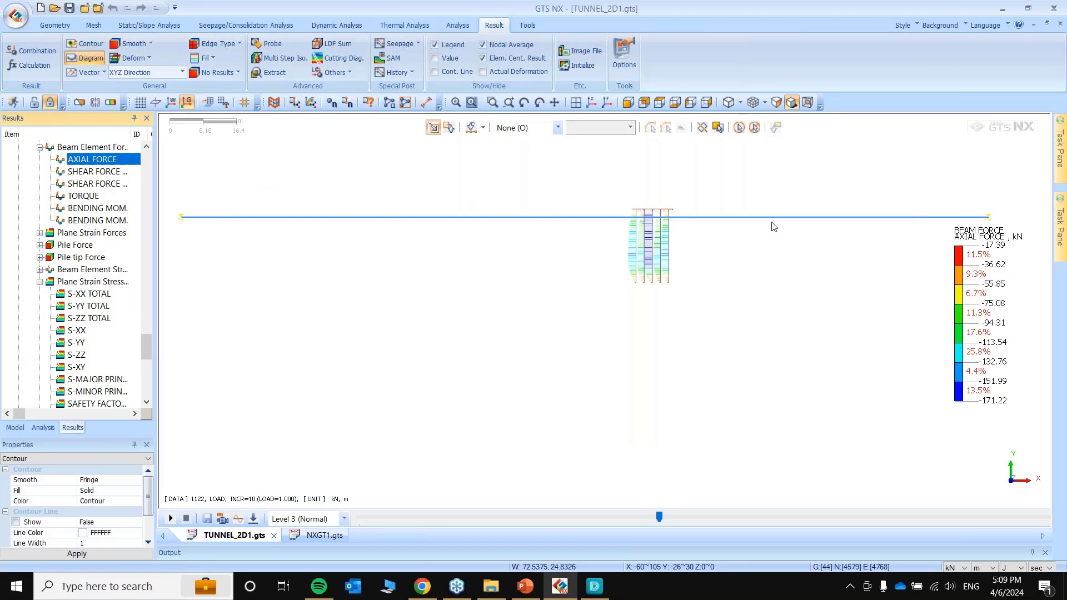
scroll(711, 208, "up", 5)
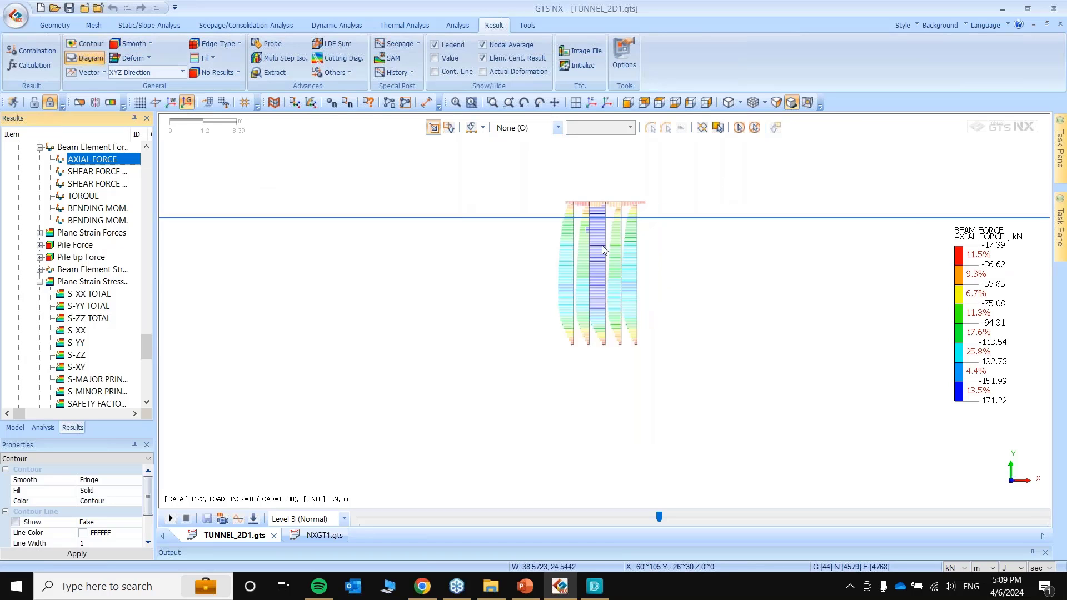
View the piled raft's bending moment Y, shear force Y and shear force Z diagrams for the LOAD stage's INCR=10.
left_click(94, 209)
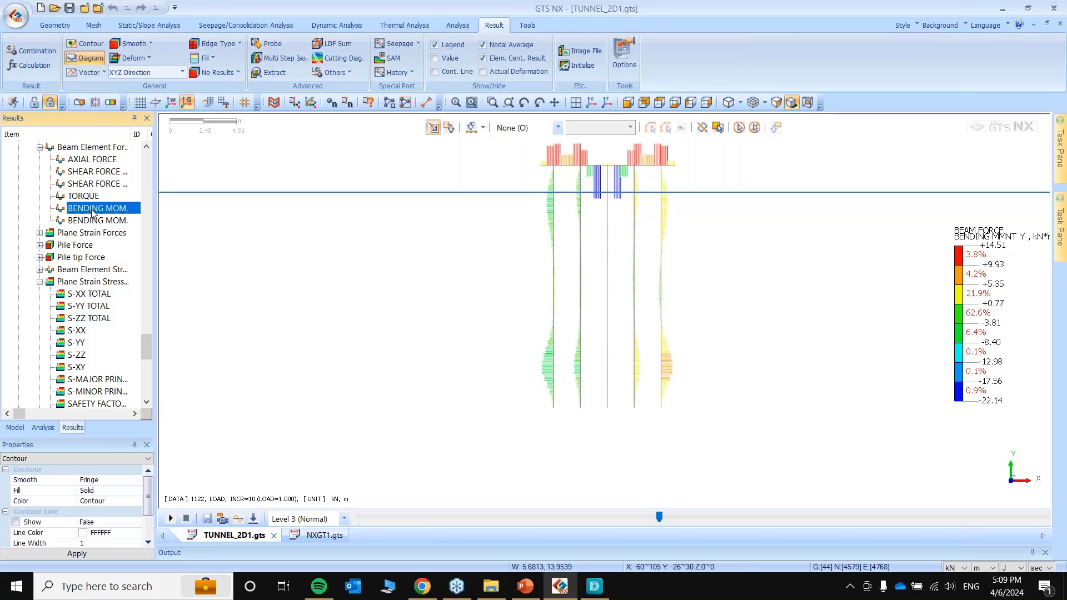
left_click(83, 172)
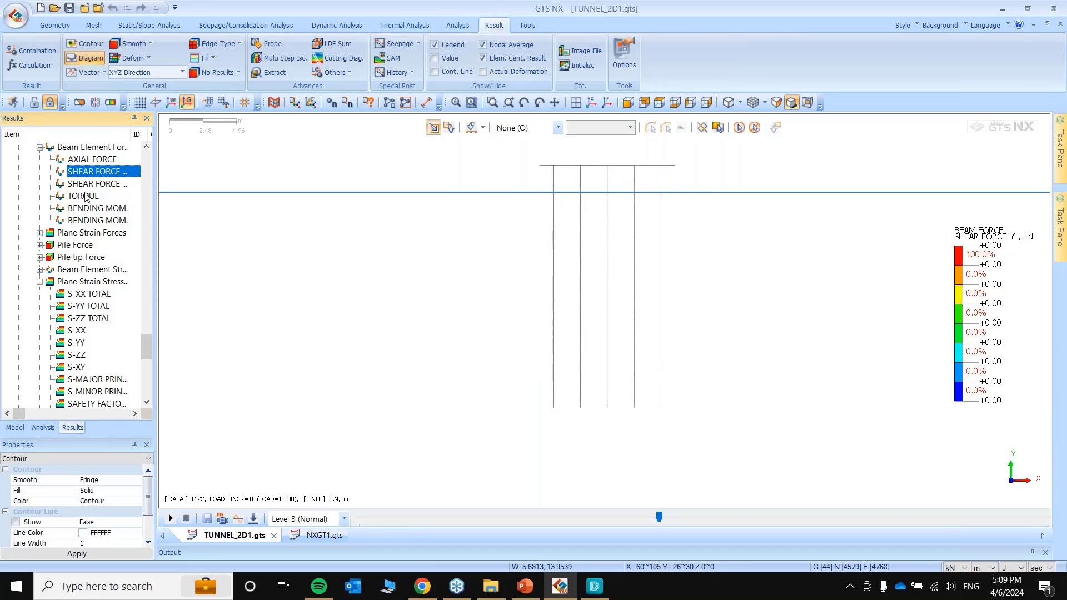
left_click(88, 184)
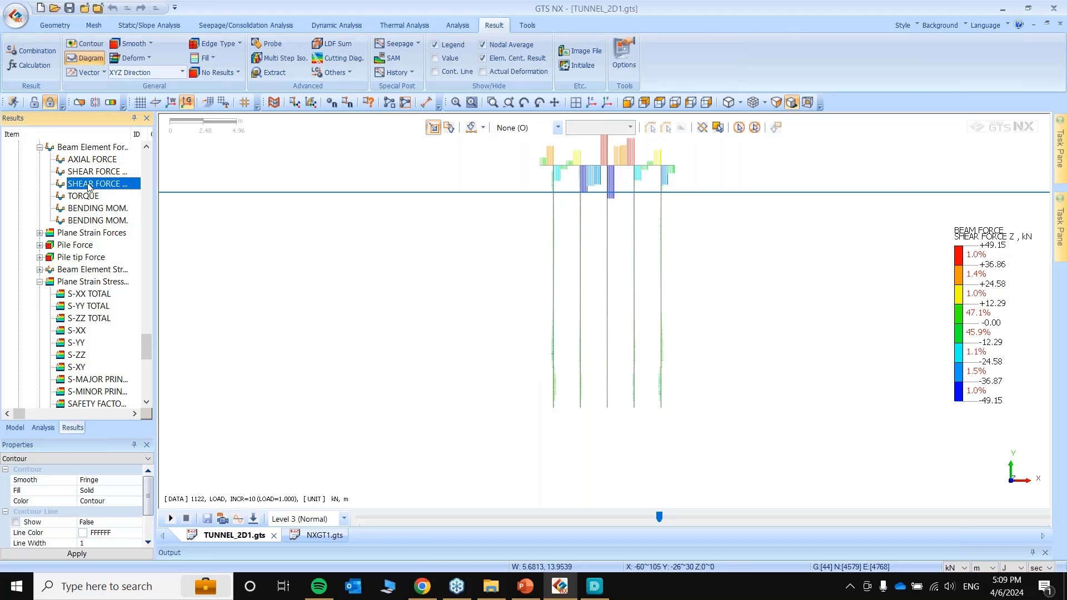
Turn contours back on and display the total translation for the TUNNEL stage's INCR=10 across the whole model.
left_click(102, 46)
scroll(57, 268, "down", 8)
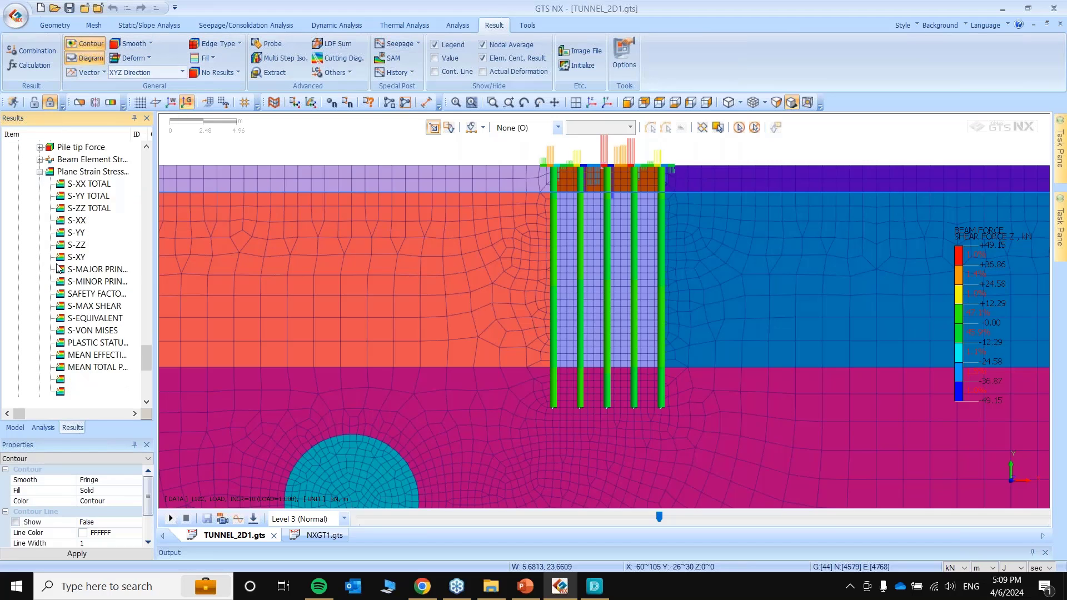
scroll(57, 268, "down", 3)
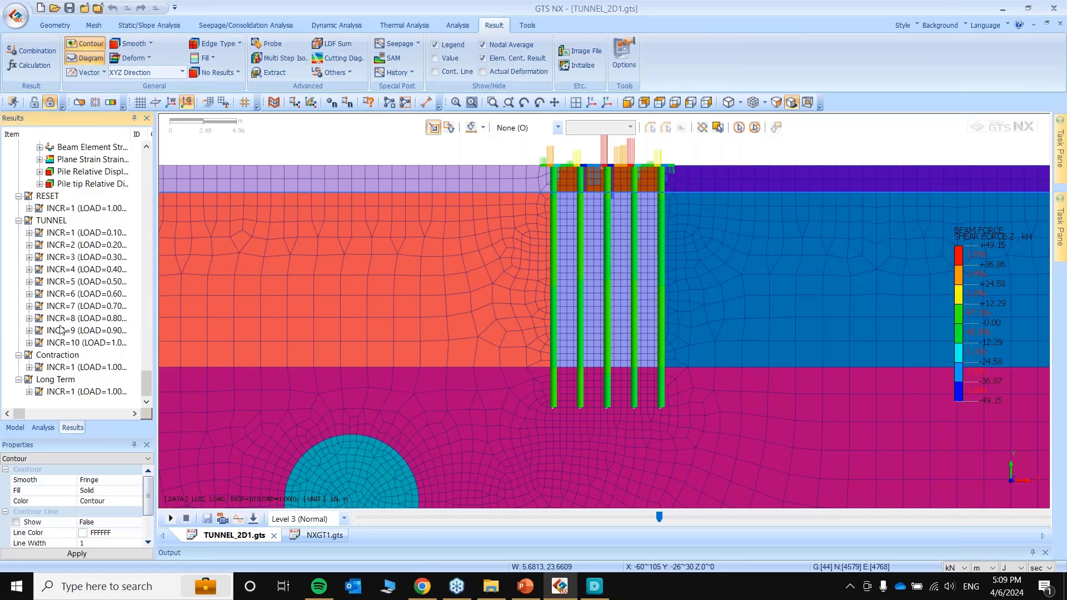
left_click(29, 342)
left_click(40, 245)
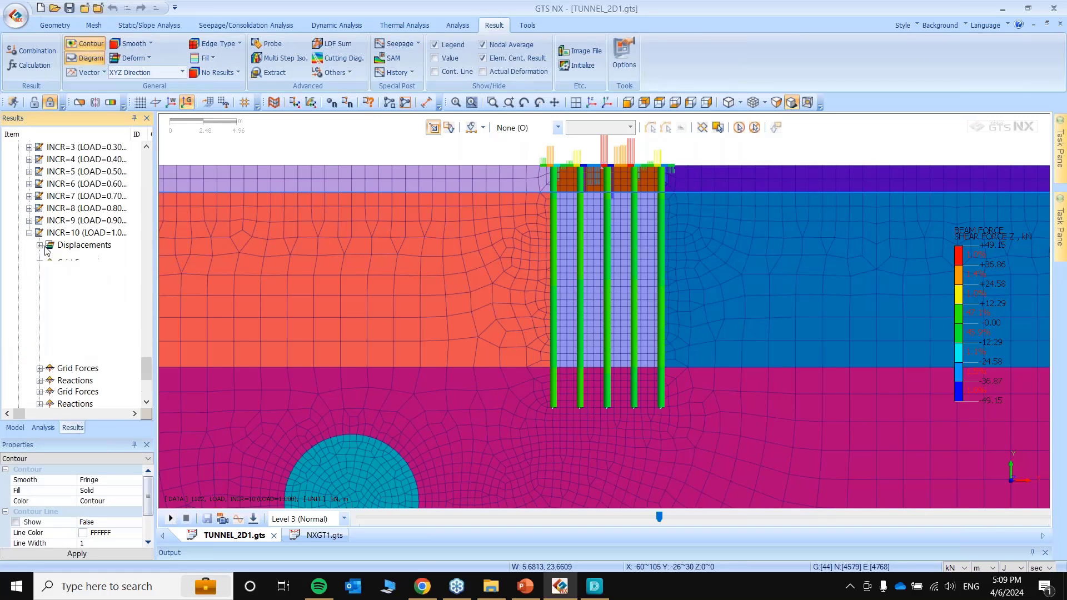
double_click(97, 257)
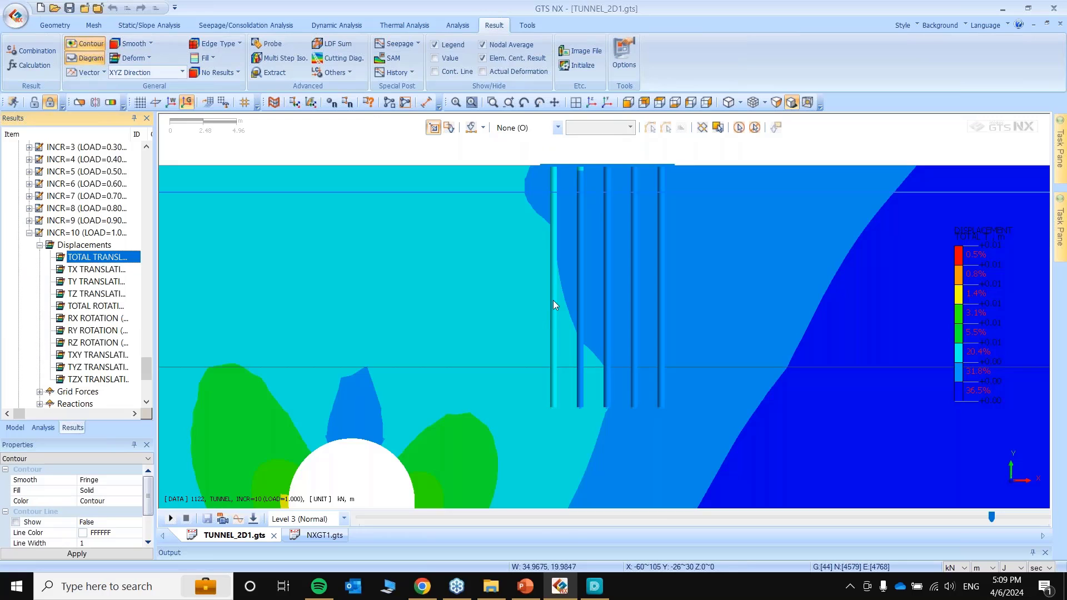
scroll(552, 300, "down", 5)
scroll(552, 304, "down", 2)
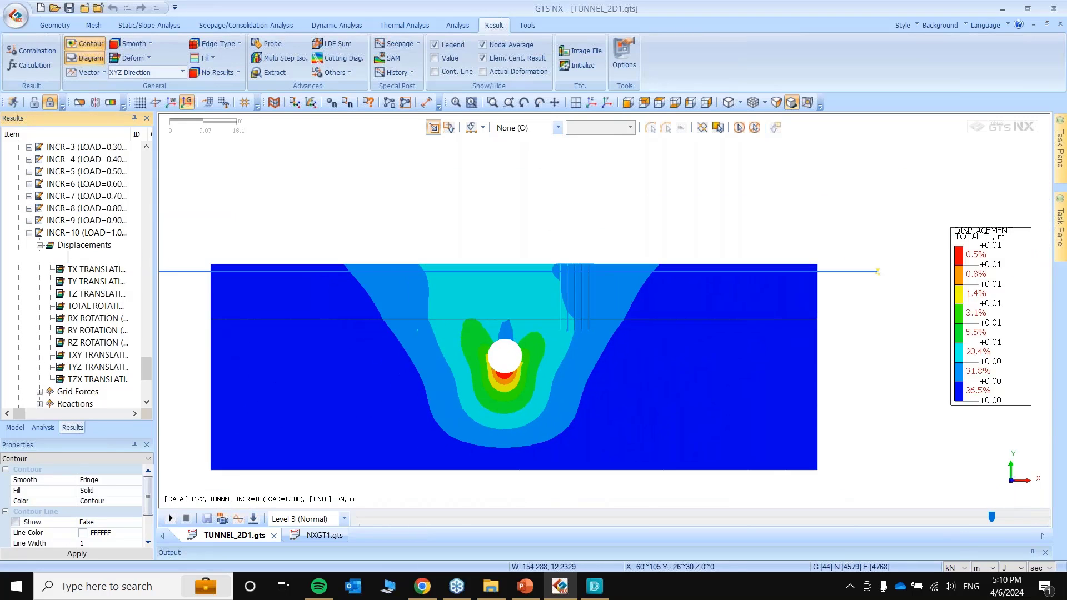
Apply Auto-Range to the TUNNEL stage's displacement legend, set the length unit to mm, and move the legend closer to the model.
right_click(967, 329)
left_click(1000, 409)
left_click(992, 567)
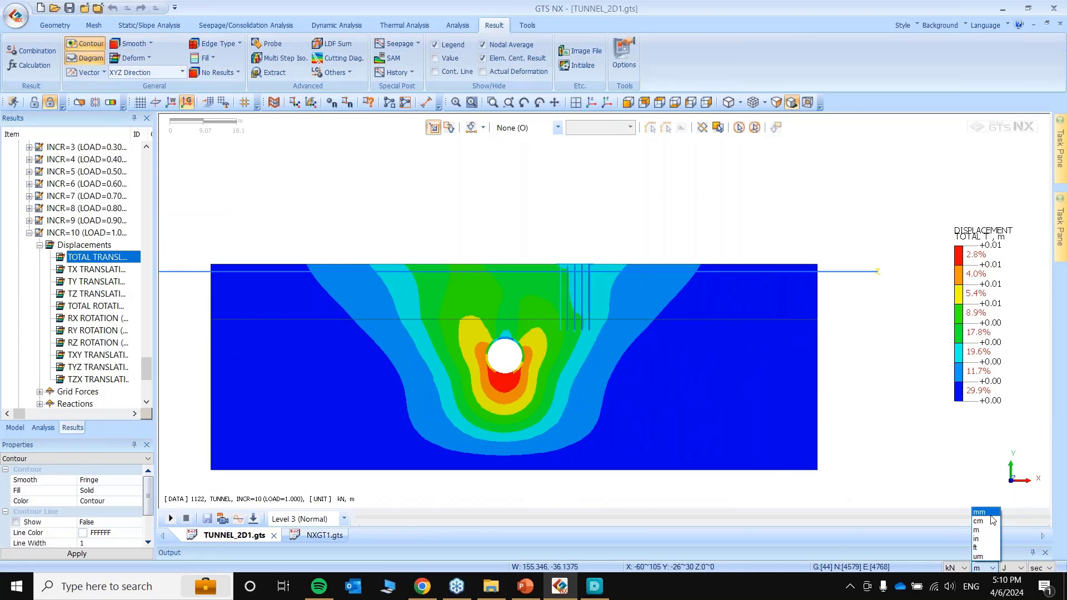
left_click(979, 520)
left_click_drag(992, 345, 956, 393)
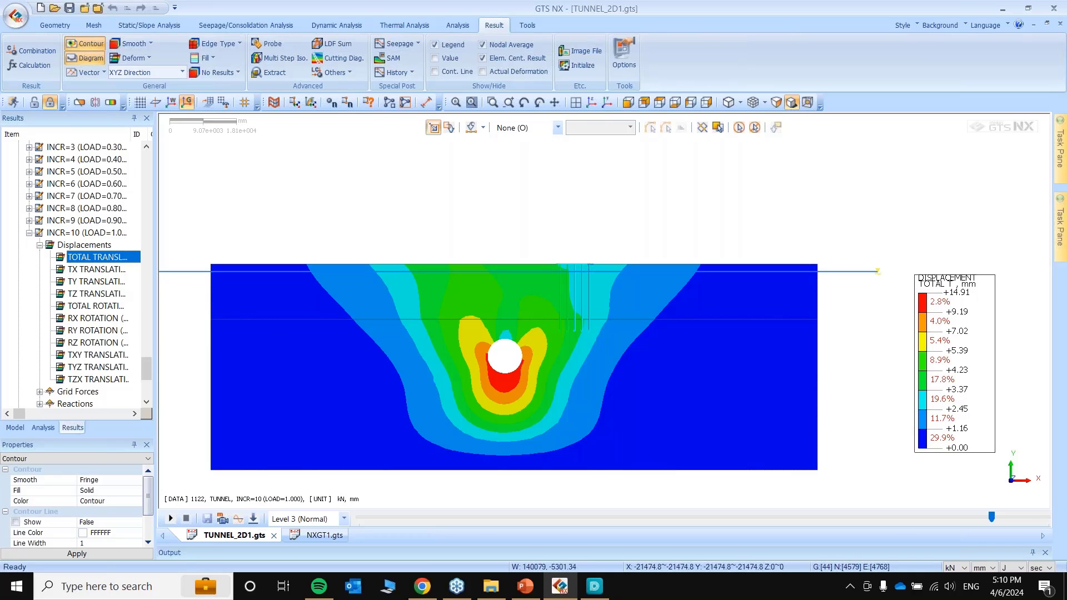
Give the total translation legend a solid white background and turn on the min/max value labels for the TUNNEL stage's INCR=10.
scroll(515, 386, "up", 2)
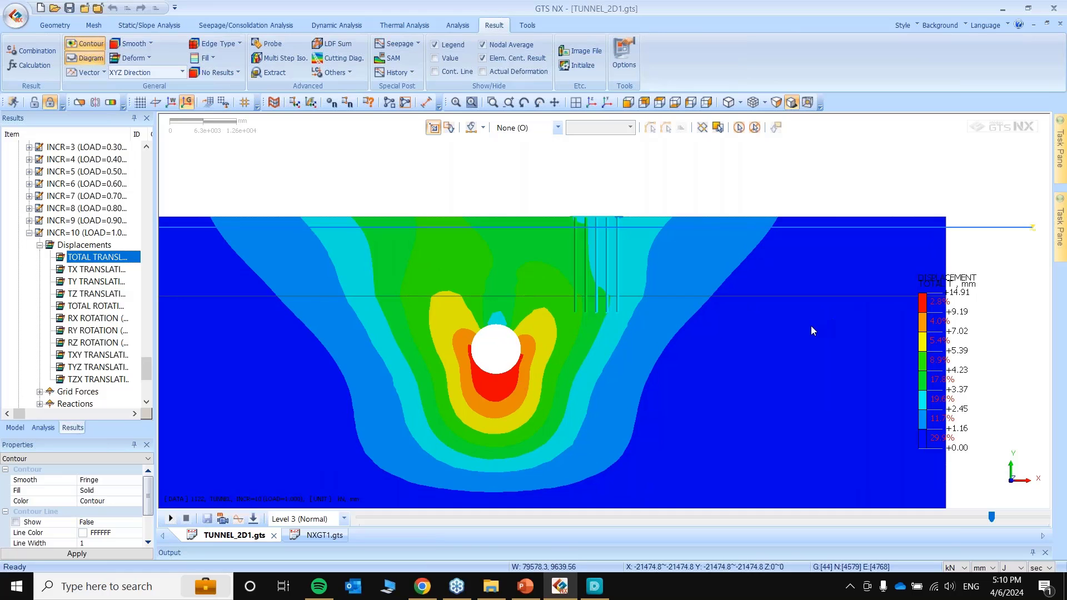
scroll(811, 325, "down", 1)
scroll(595, 391, "up", 8)
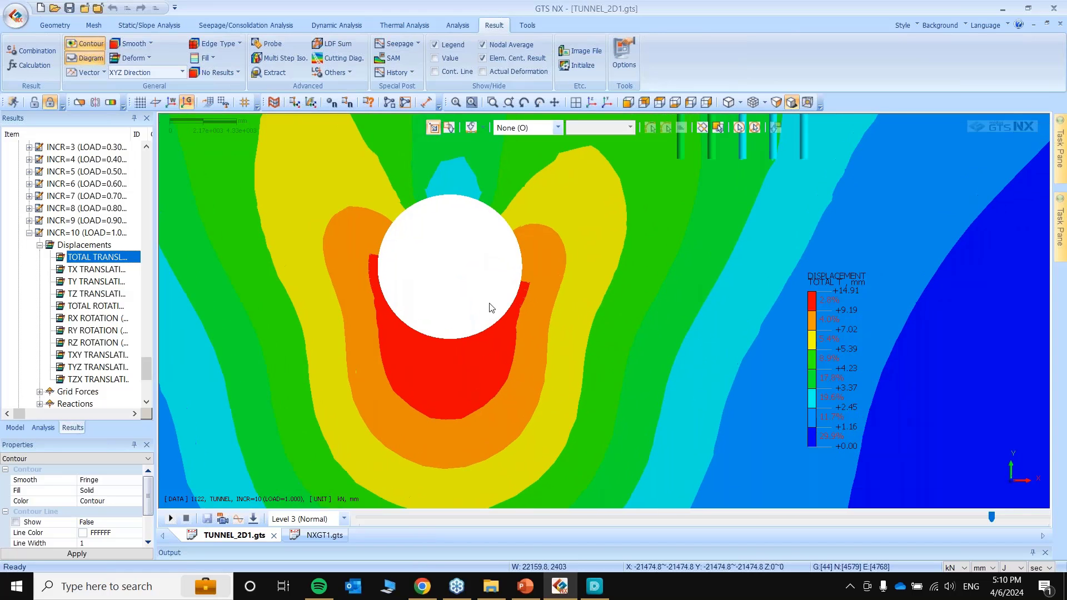
scroll(491, 308, "up", 1)
right_click(832, 310)
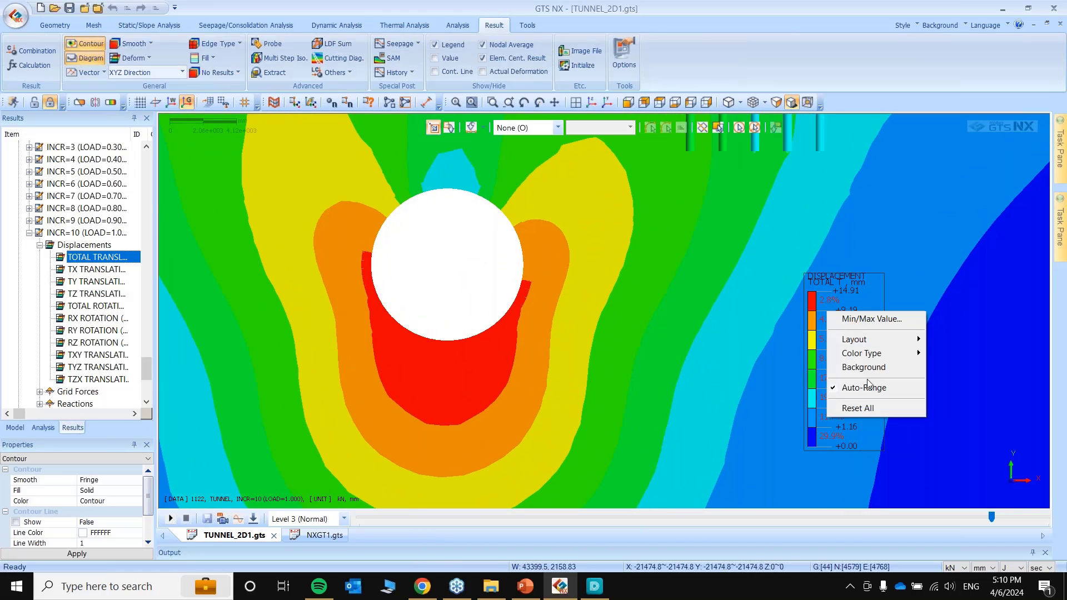
left_click(790, 354)
right_click(831, 313)
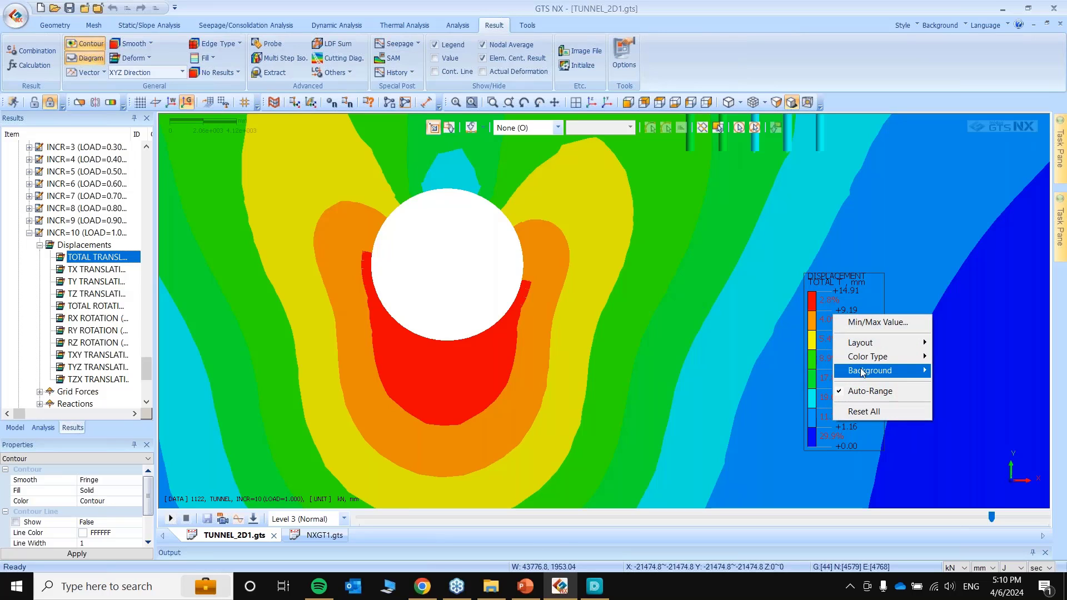
mouse_move(889, 365)
left_click(956, 398)
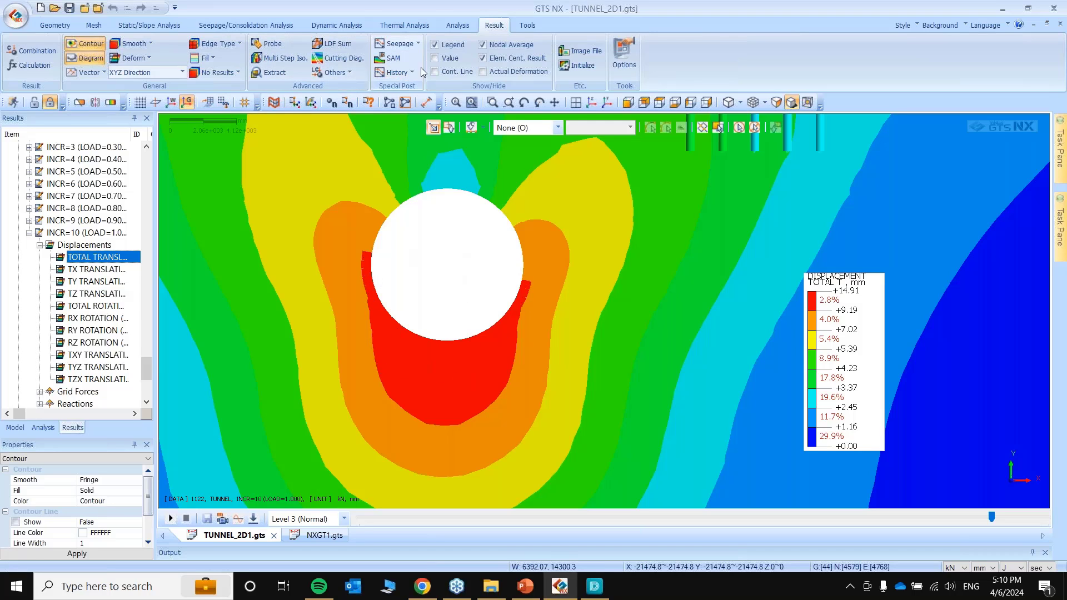
left_click(435, 58)
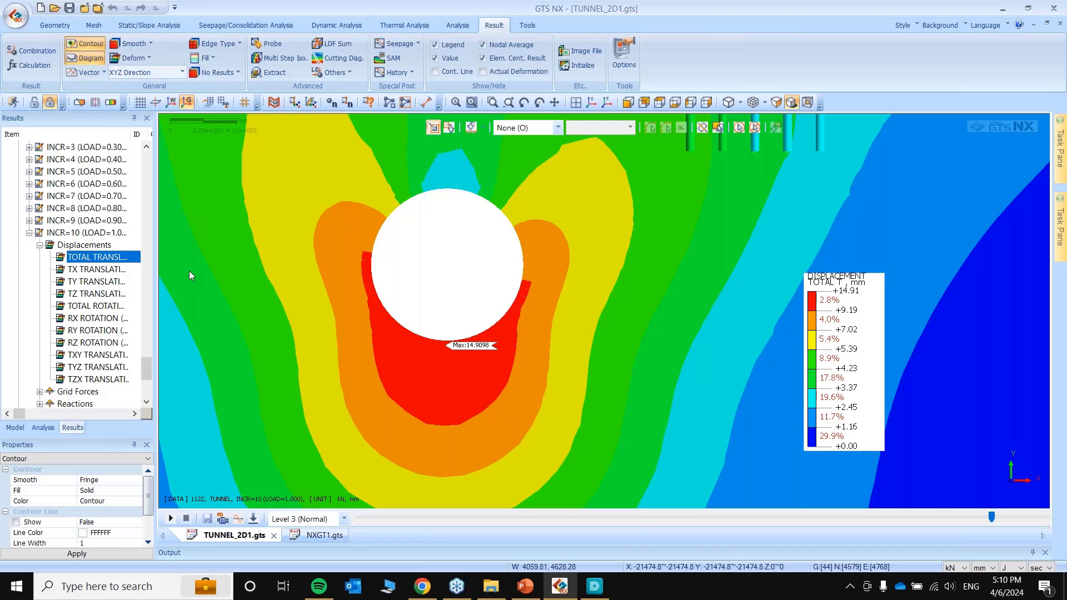
Display the plane strain major principal stress for the TUNNEL stage's INCR=10.
scroll(122, 293, "down", 2)
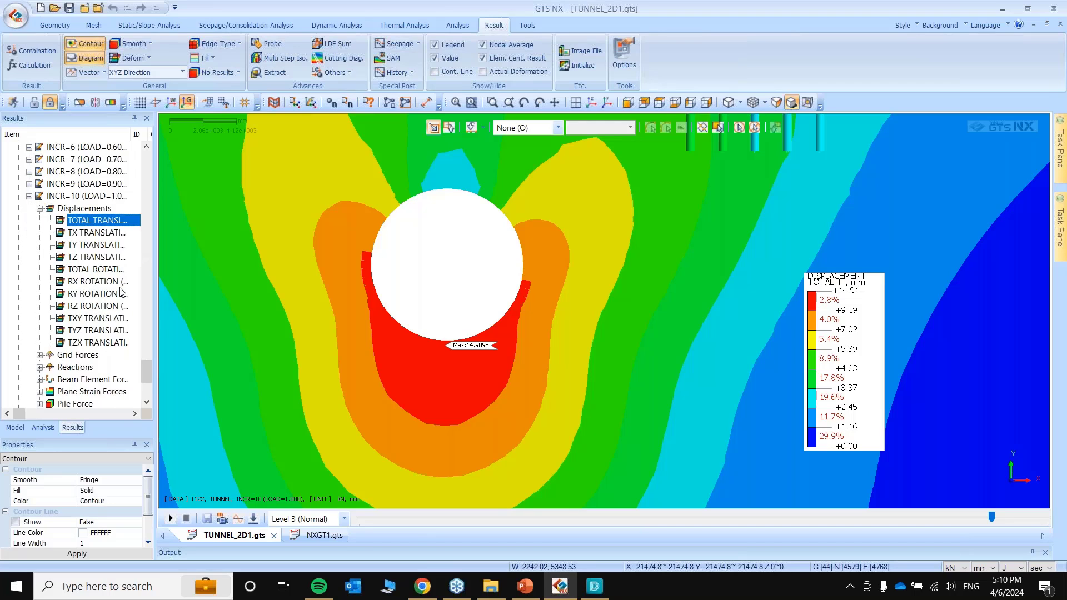
scroll(116, 279, "down", 2)
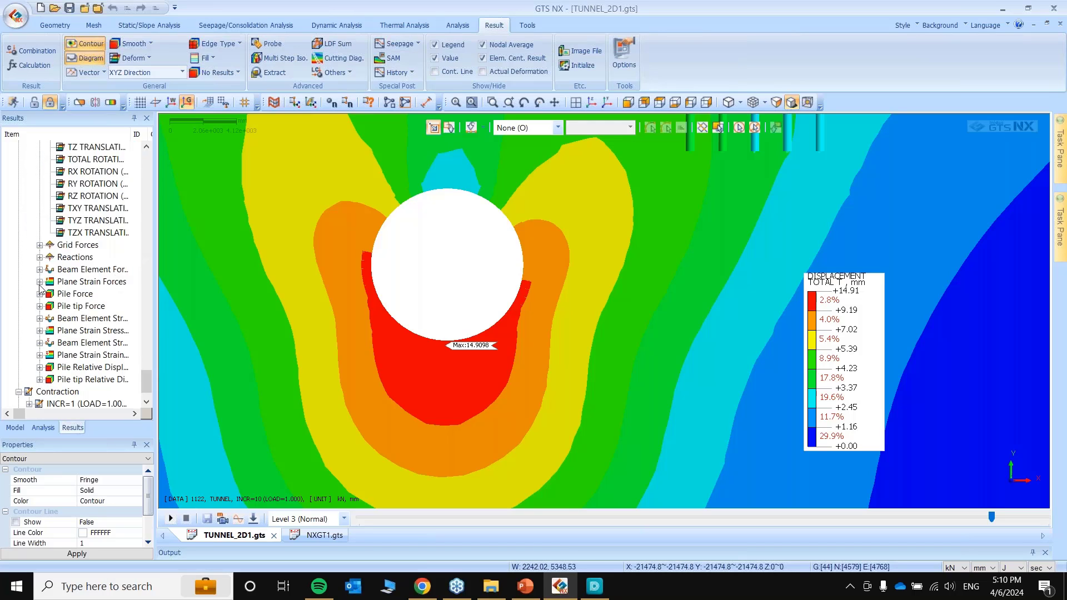
left_click(40, 330)
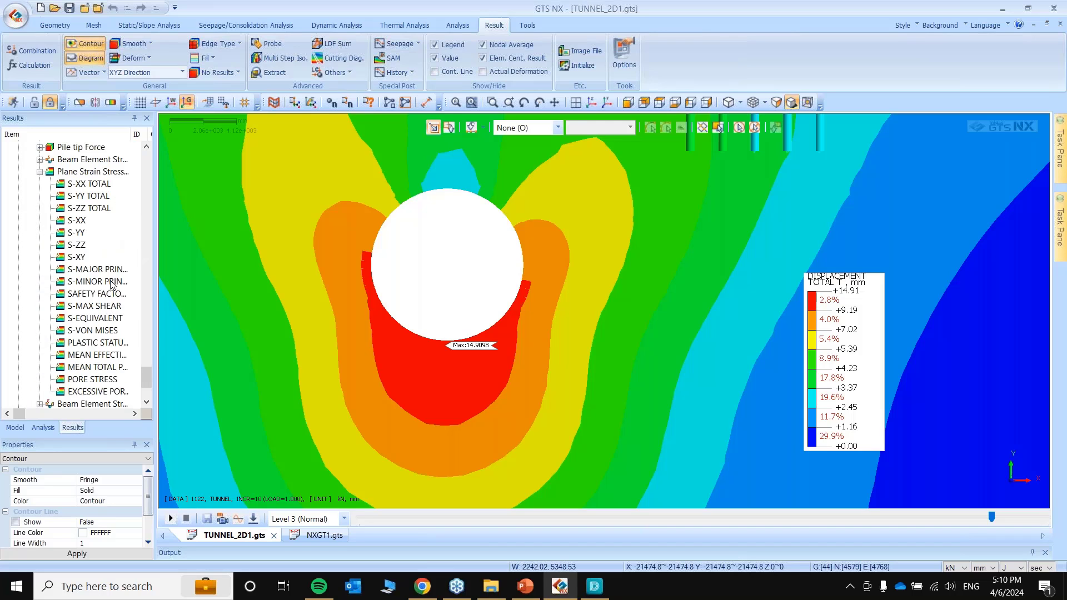
double_click(102, 271)
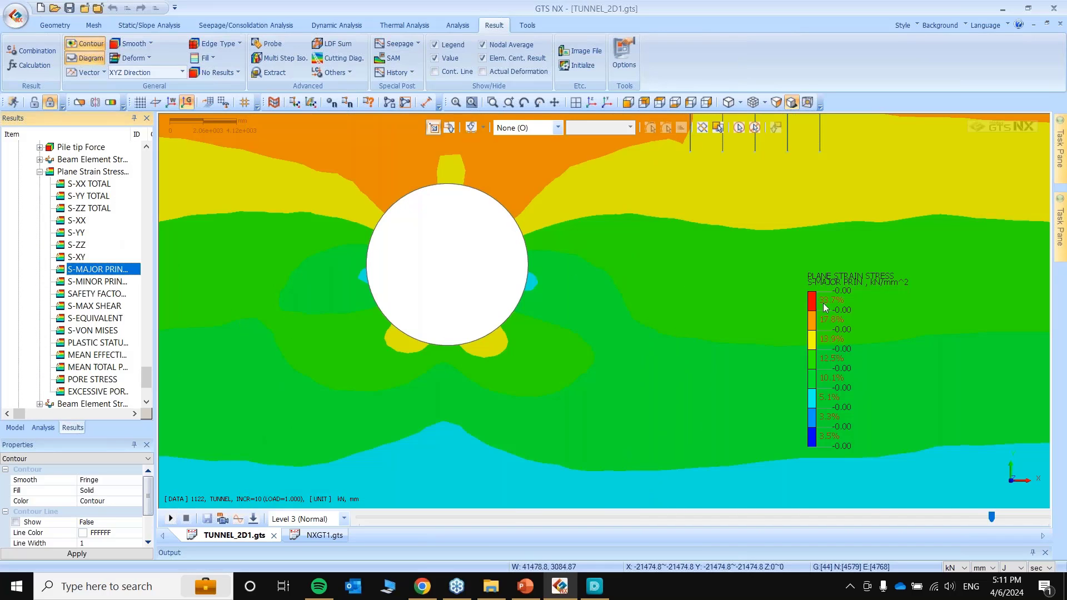
Apply Auto-Range to the major principal stress legend and set the length unit to m.
right_click(843, 334)
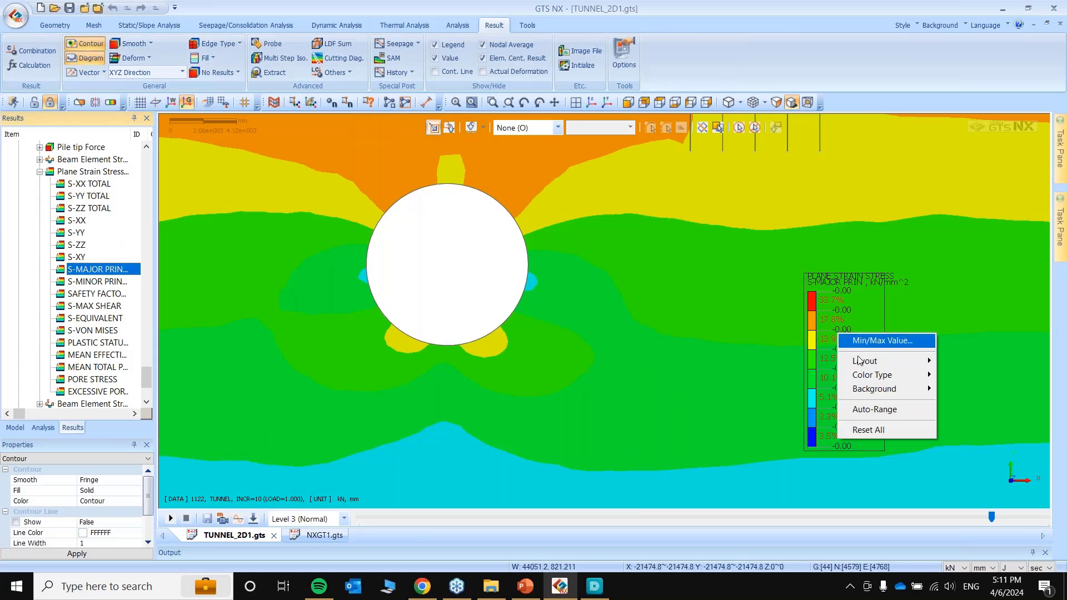
left_click(888, 411)
left_click(992, 567)
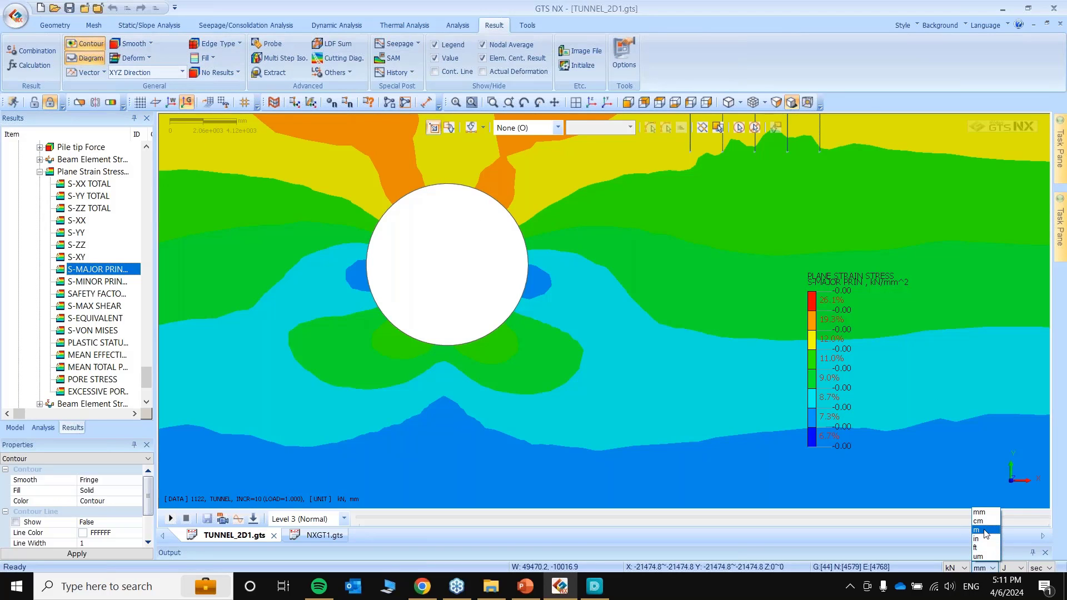
left_click(972, 515)
scroll(558, 301, "down", 5)
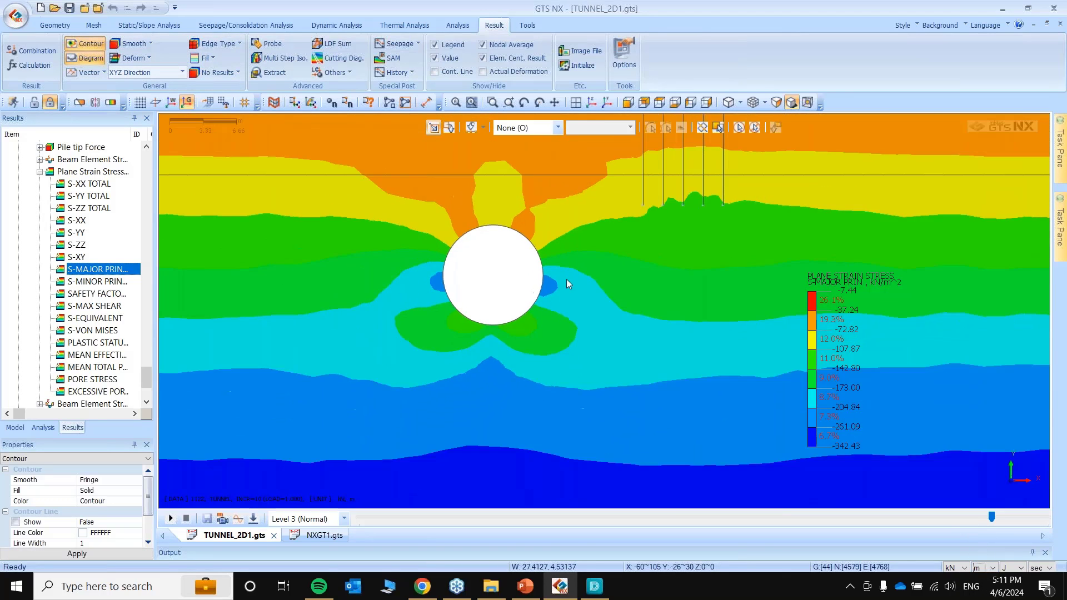
Display the minor principal stress for the TUNNEL stage's INCR=10 and apply Auto-Range to its legend.
left_click(97, 282)
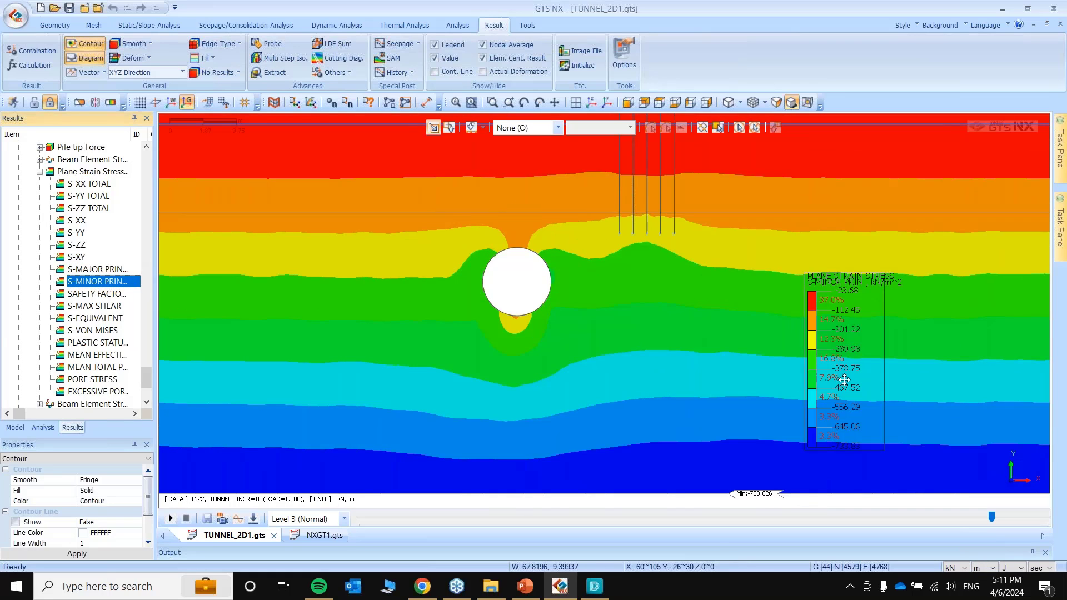
right_click(838, 376)
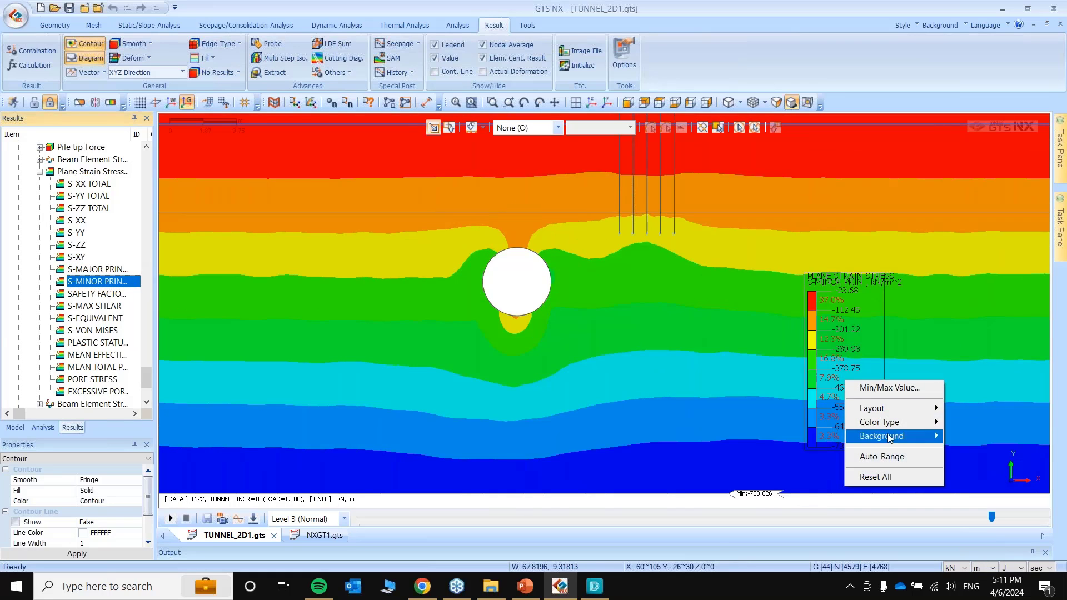
left_click(892, 457)
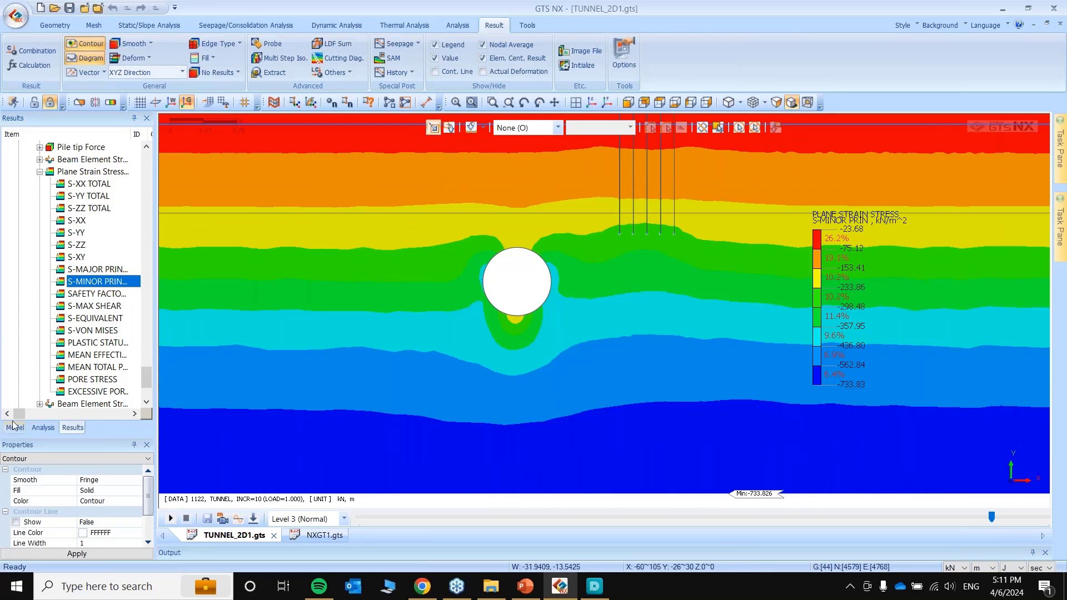
Display the beam element axial force for the TUNNEL stage's INCR=10 as a diagram only, with the contour turned off.
scroll(66, 342, "down", 3)
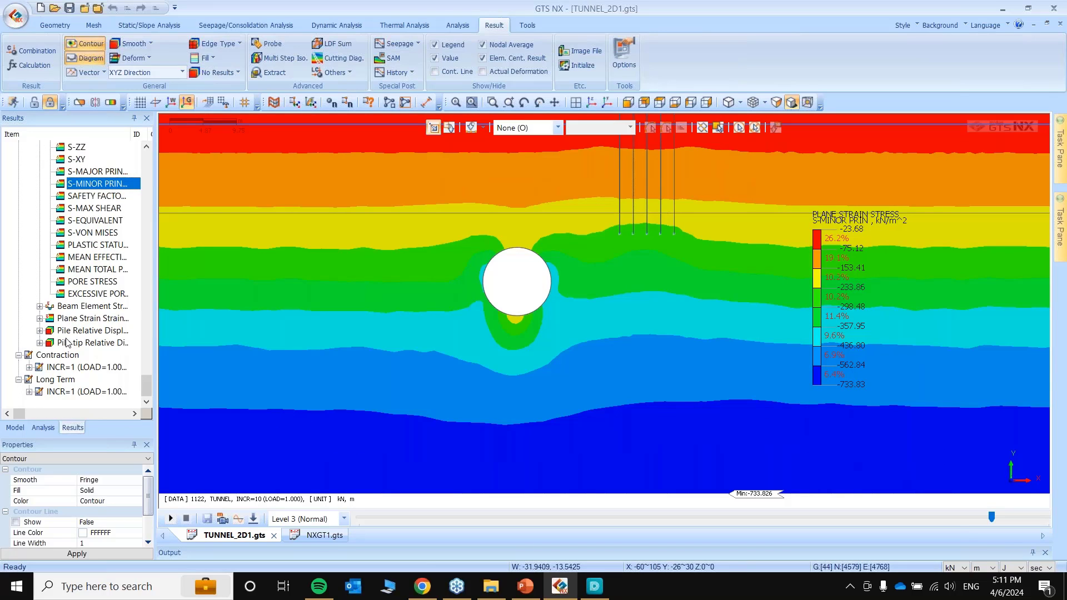
scroll(56, 314, "up", 4)
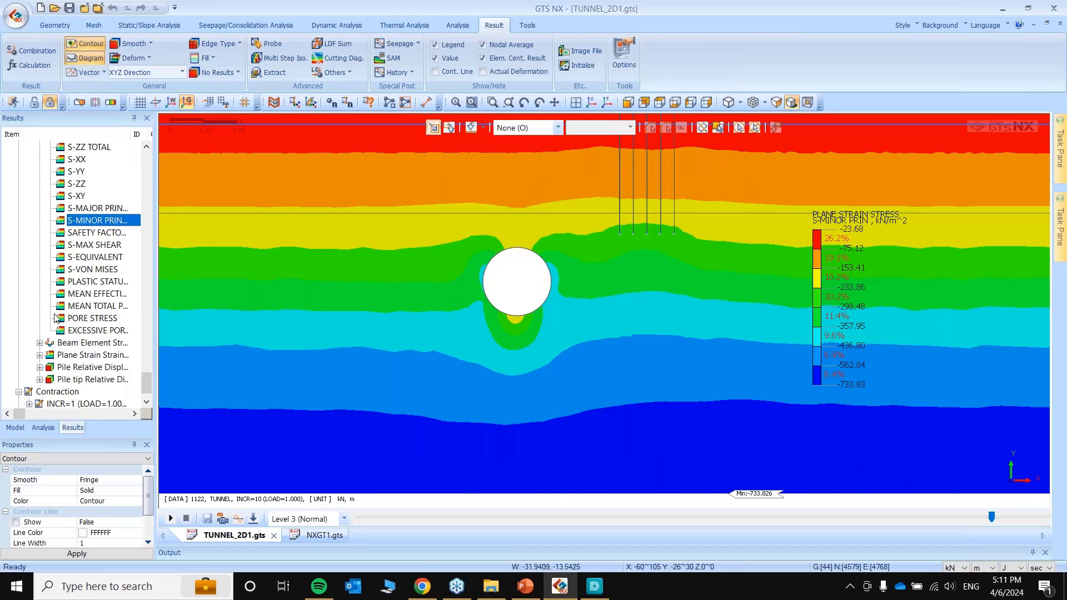
left_click(17, 427)
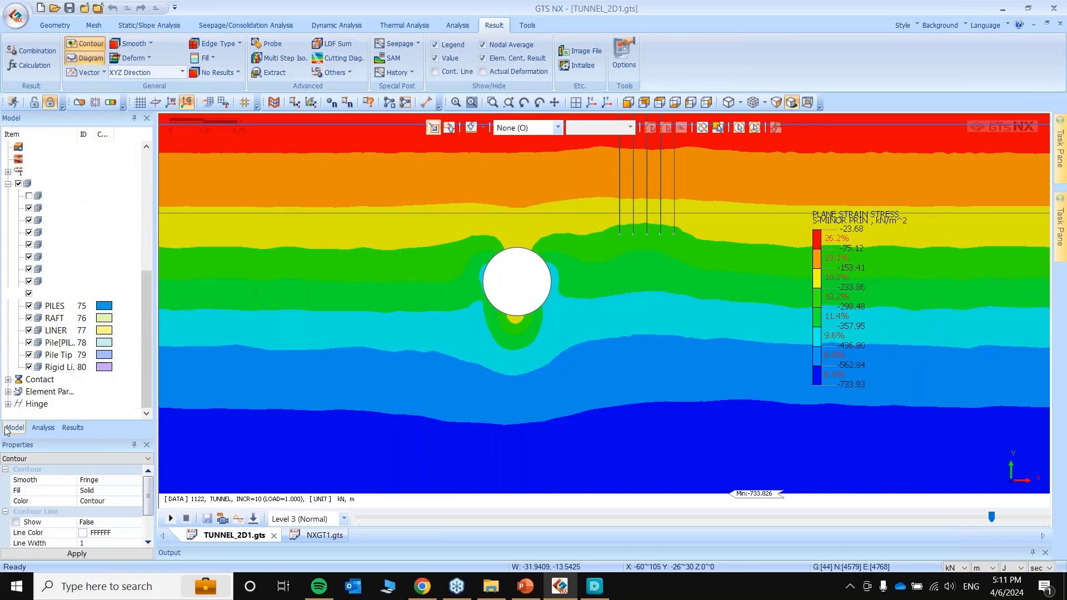
left_click(73, 428)
scroll(74, 288, "up", 2)
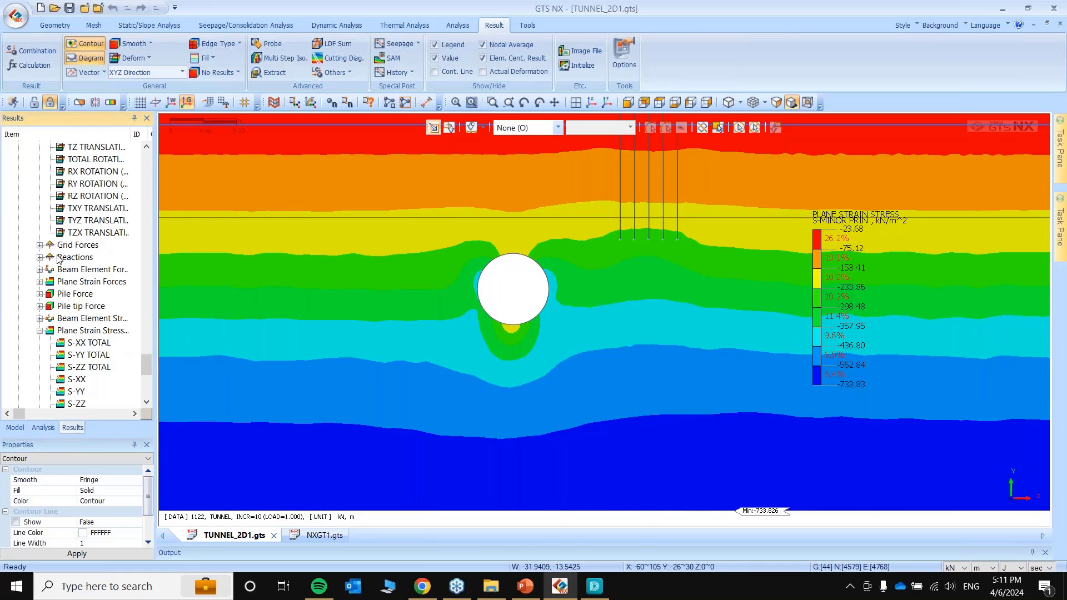
left_click(40, 268)
left_click(99, 283)
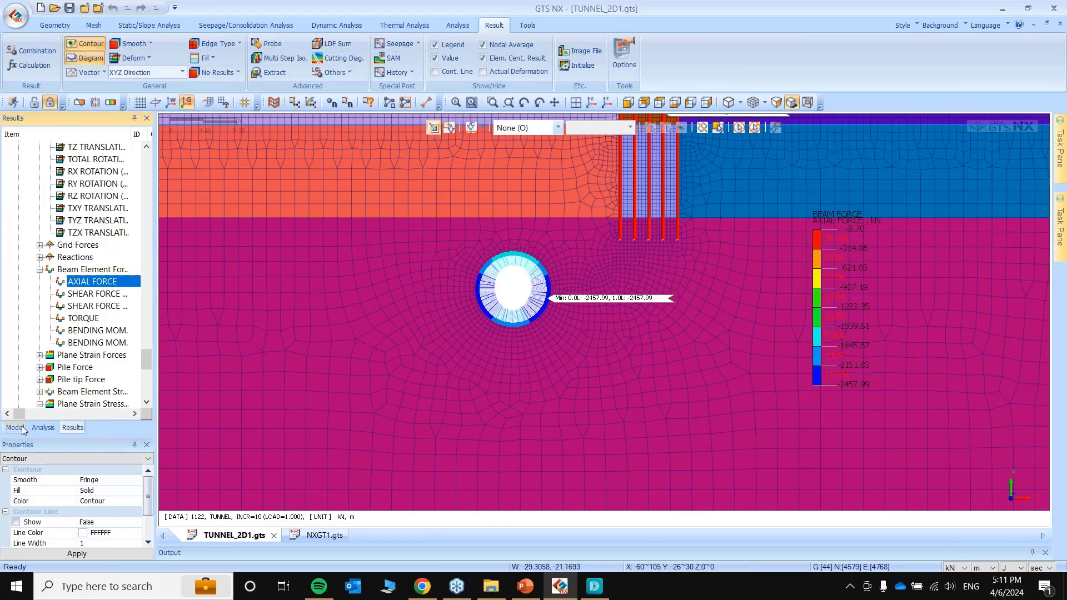
left_click(78, 43)
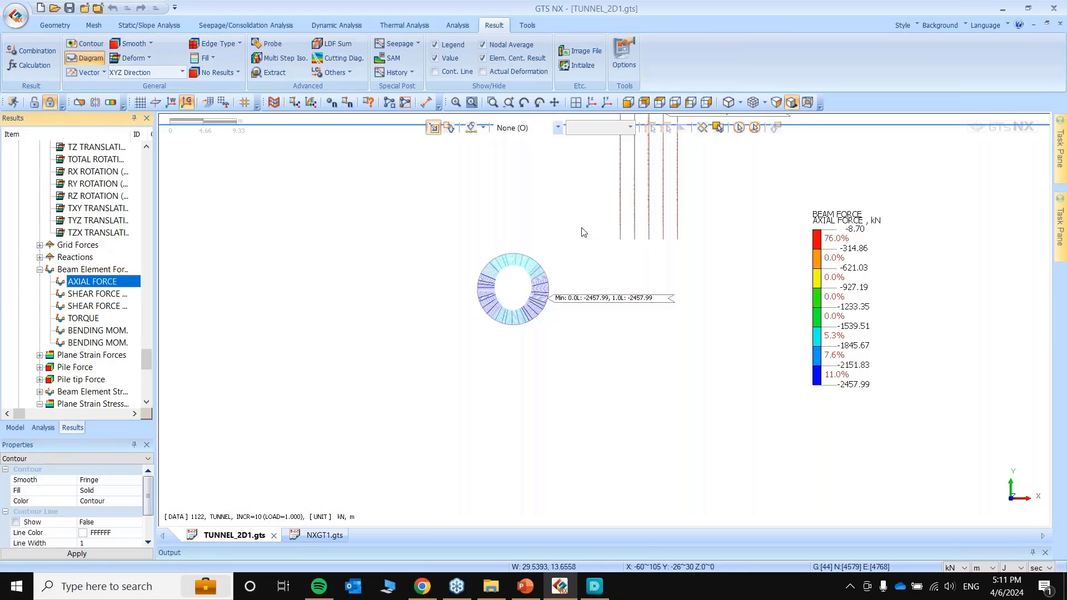
Hide the value labels and display the tunnel liner's bending moment Y diagram for the TUNNEL stage's INCR=10.
scroll(507, 281, "up", 5)
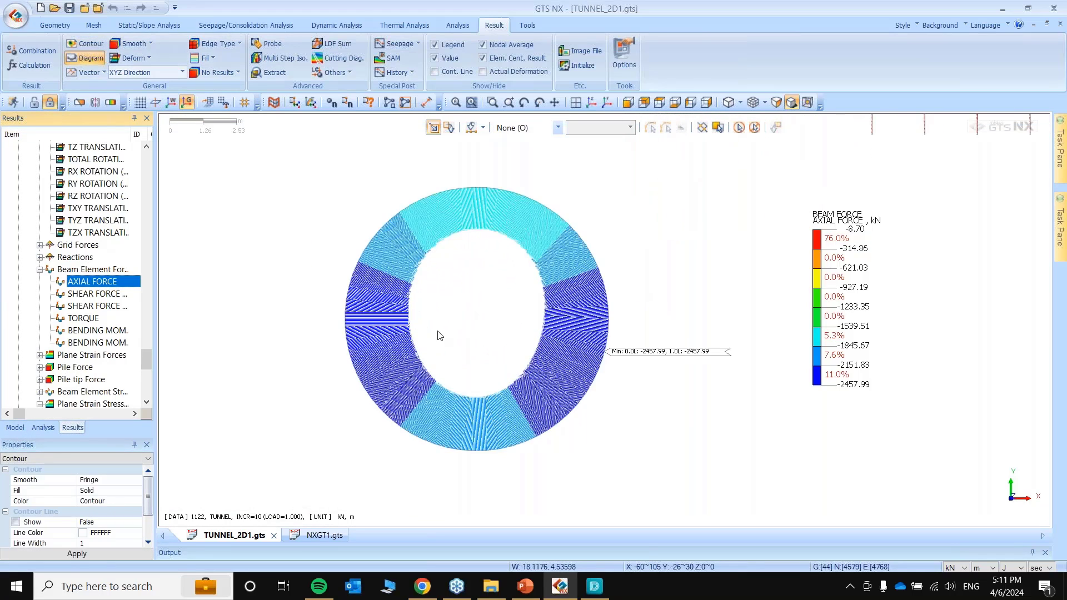
scroll(439, 335, "up", 1)
left_click(434, 58)
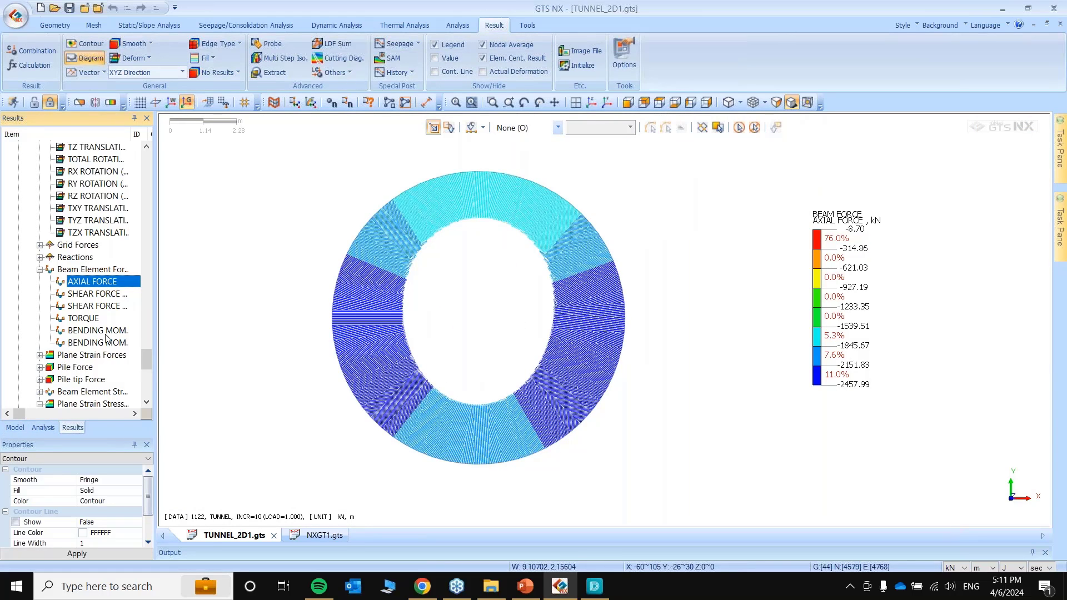
left_click(97, 331)
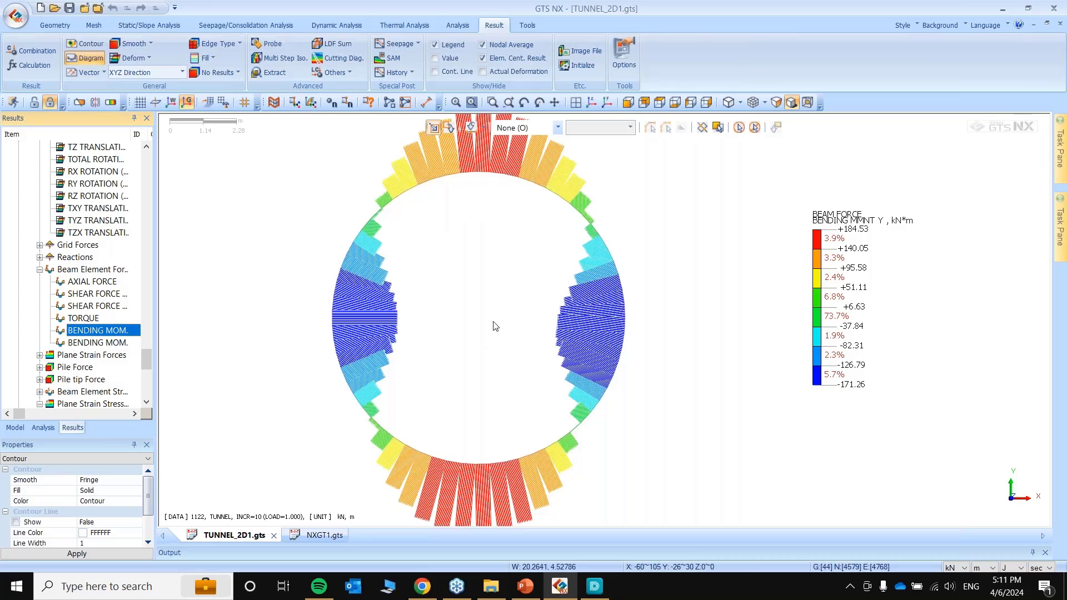
scroll(526, 276, "down", 1)
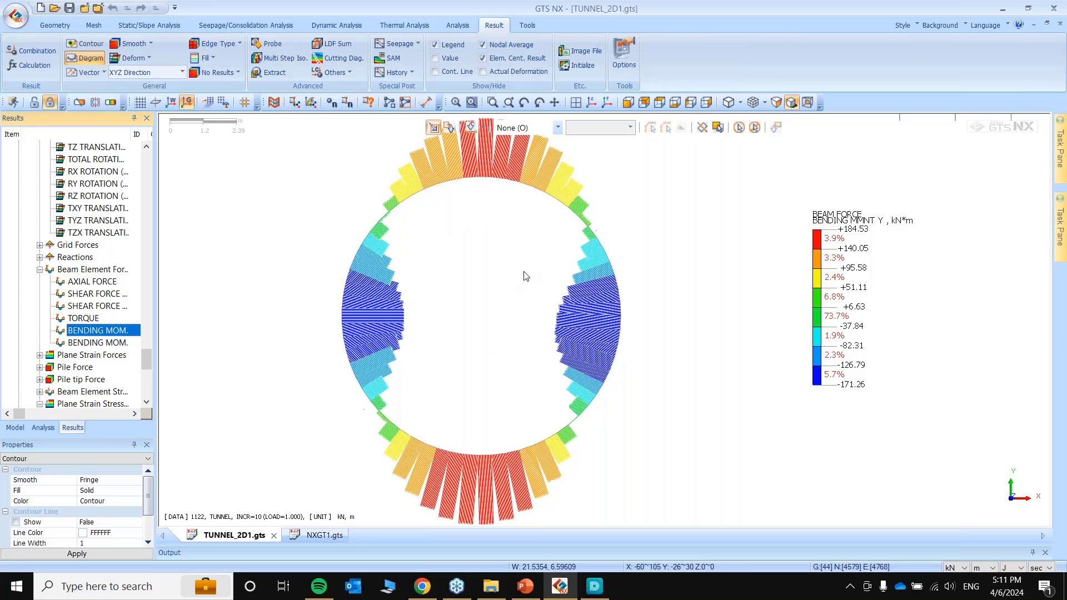
scroll(526, 276, "down", 2)
Check the bending moment's min/max value labels, hide them again and turn off the element centre result display.
left_click(436, 58)
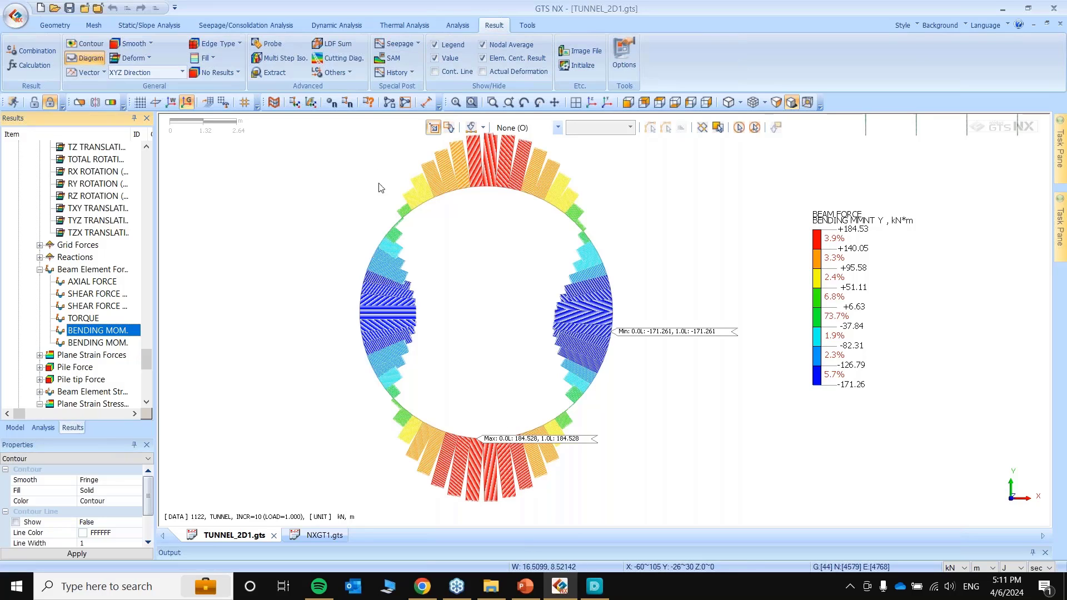
left_click(435, 58)
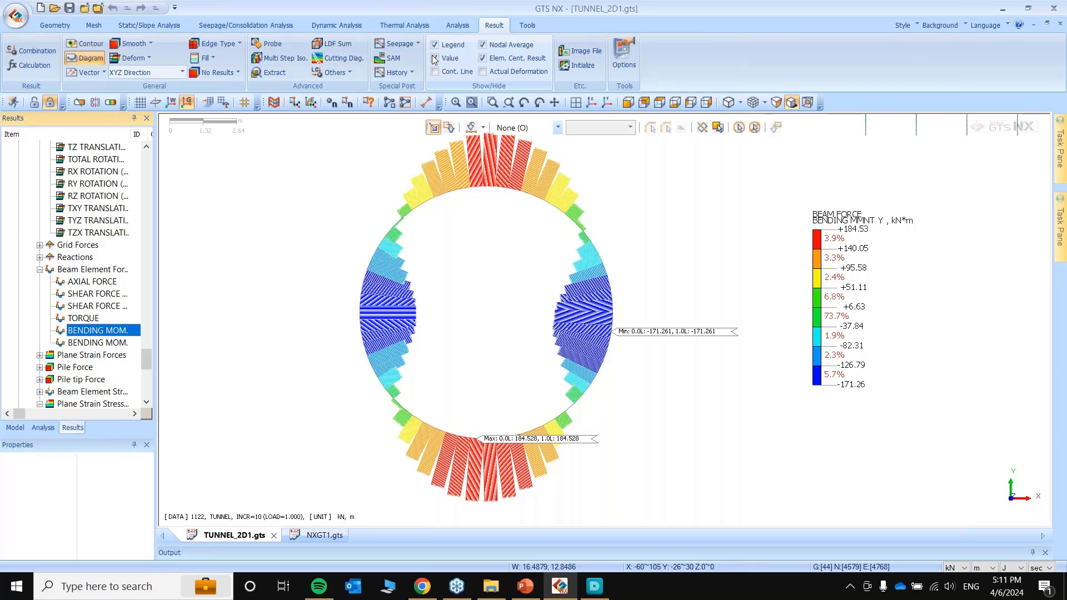
left_click(481, 59)
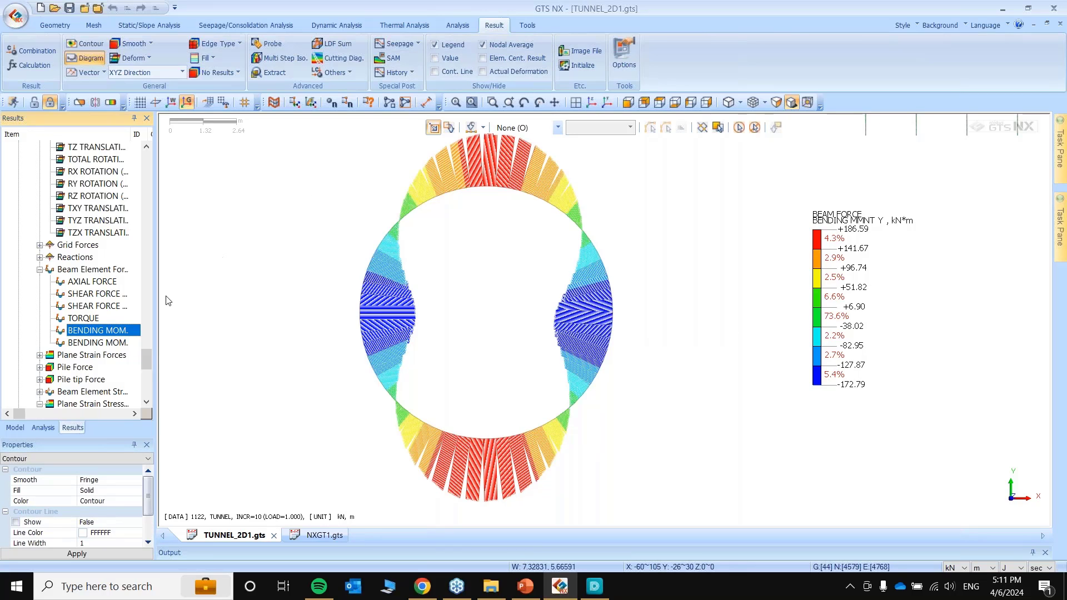
Display the bending moment Y diagram for the Contraction stage's INCR=1 and apply Auto-Range to its legend.
scroll(97, 333, "down", 7)
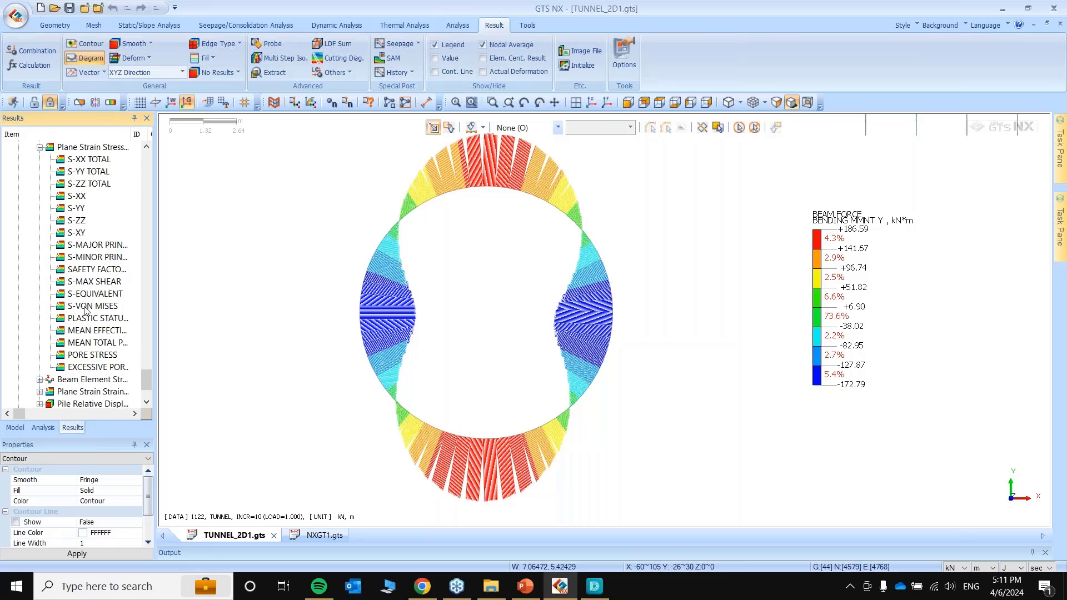
scroll(86, 310, "down", 2)
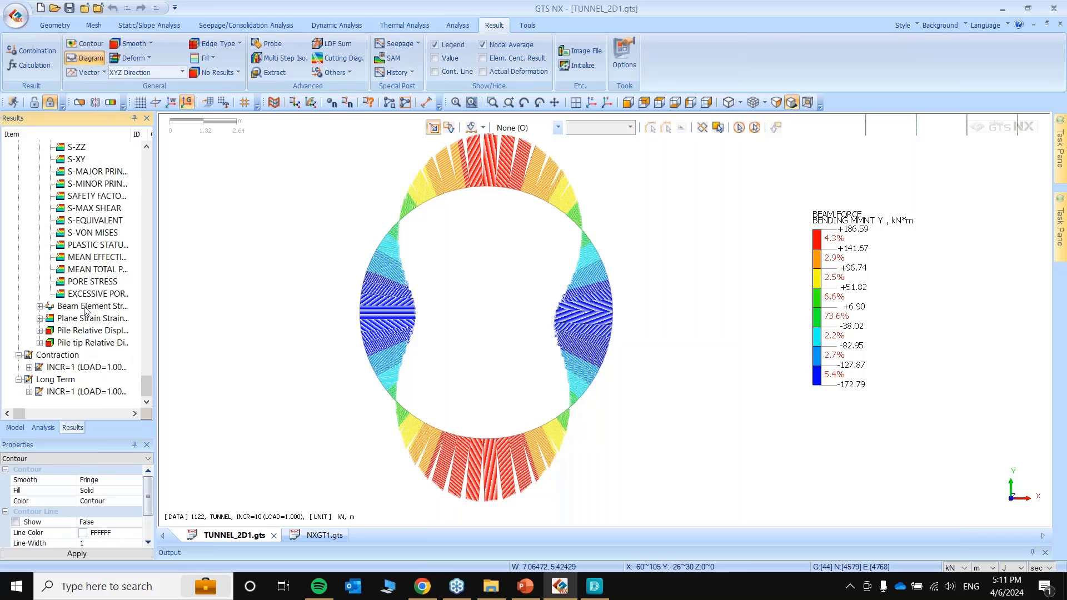
left_click(29, 368)
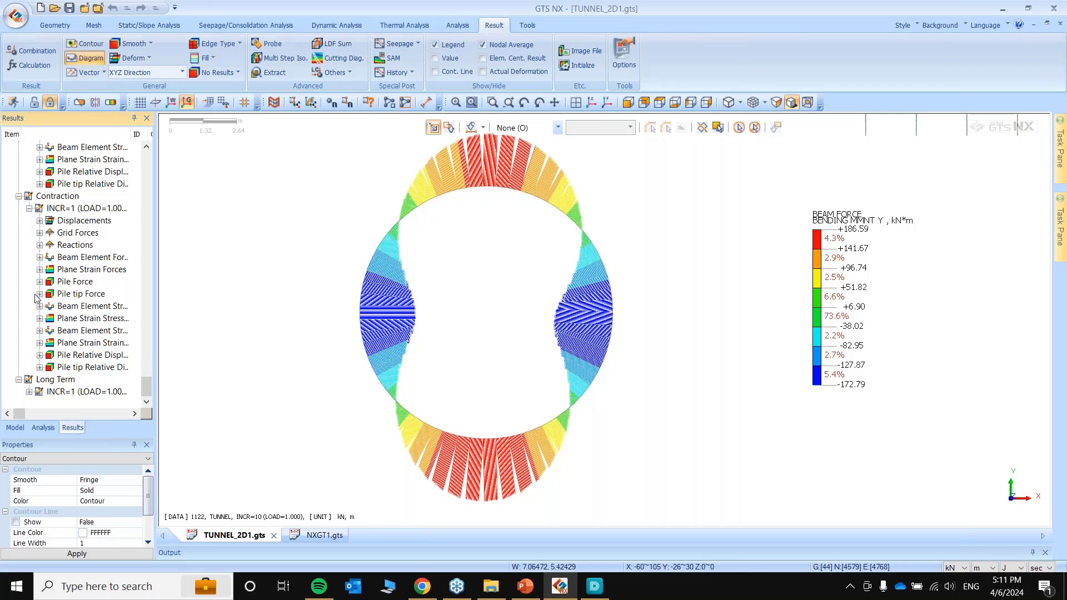
left_click(41, 258)
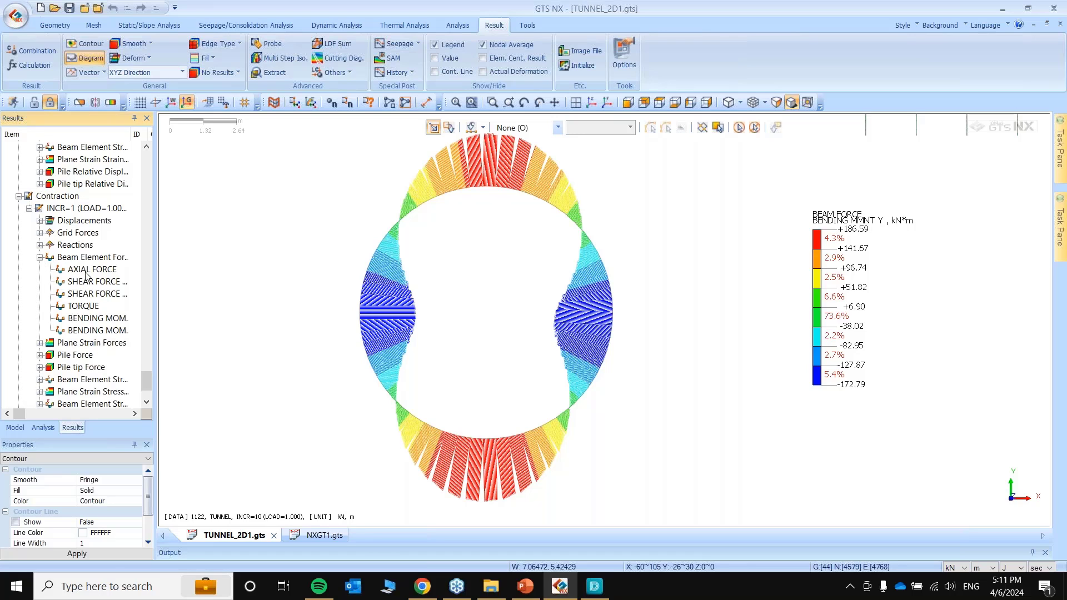
left_click(87, 318)
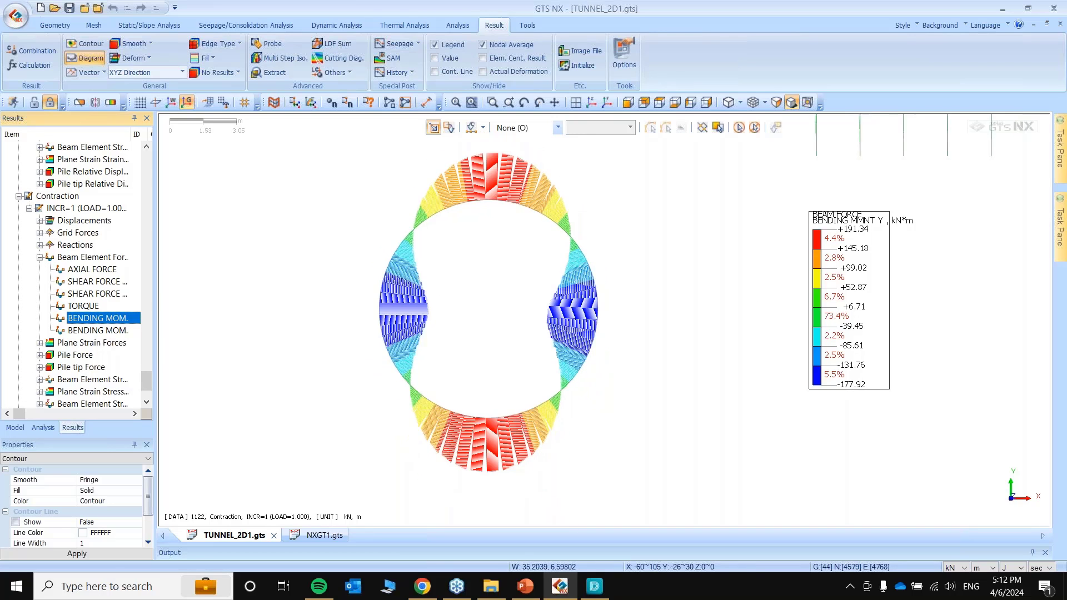
right_click(827, 276)
left_click(878, 356)
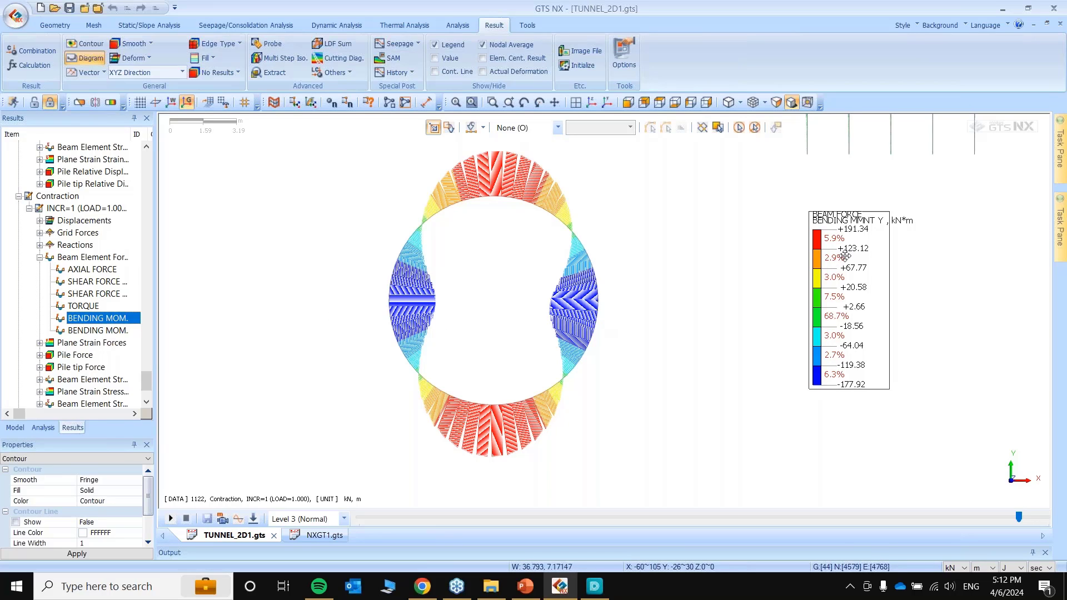
Move the legend next to the tunnel and display the bending moment Y diagram for the TUNNEL stage's INCR=10.
left_click_drag(836, 259, 651, 245)
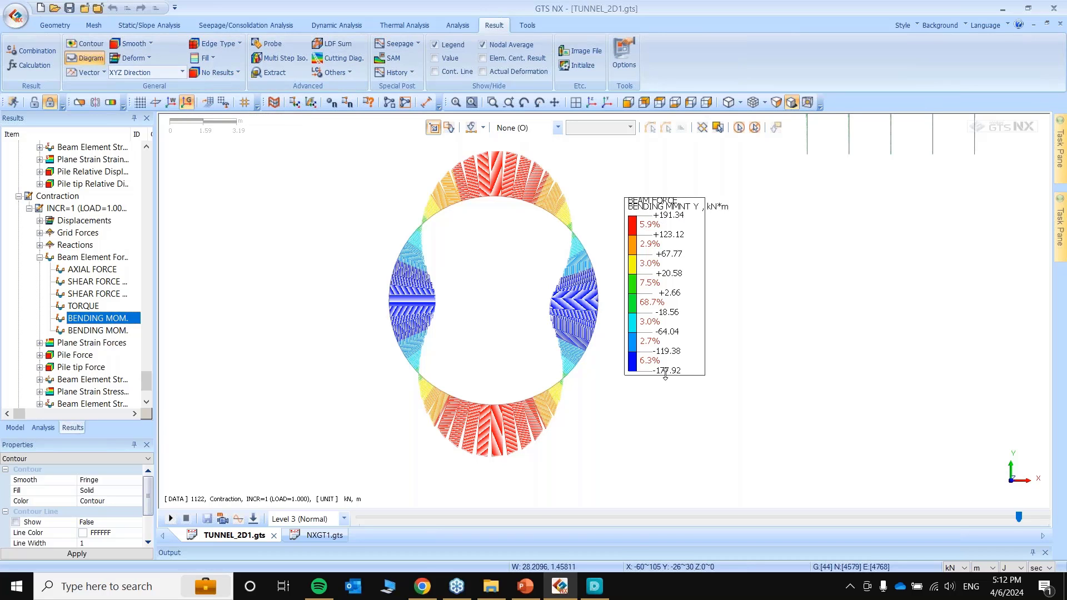
scroll(106, 300, "up", 6)
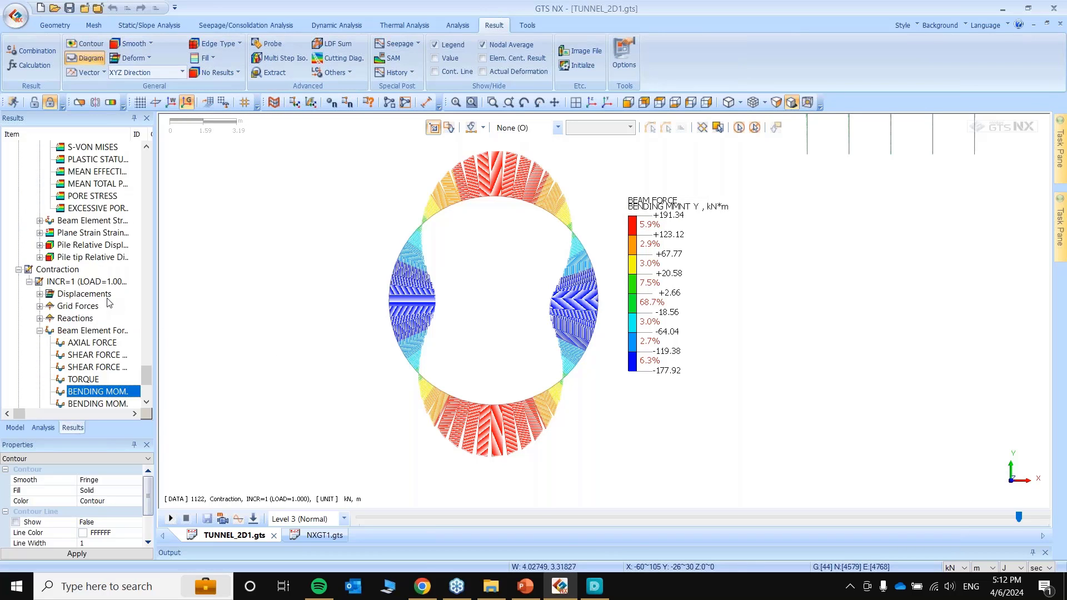
scroll(102, 275, "up", 6)
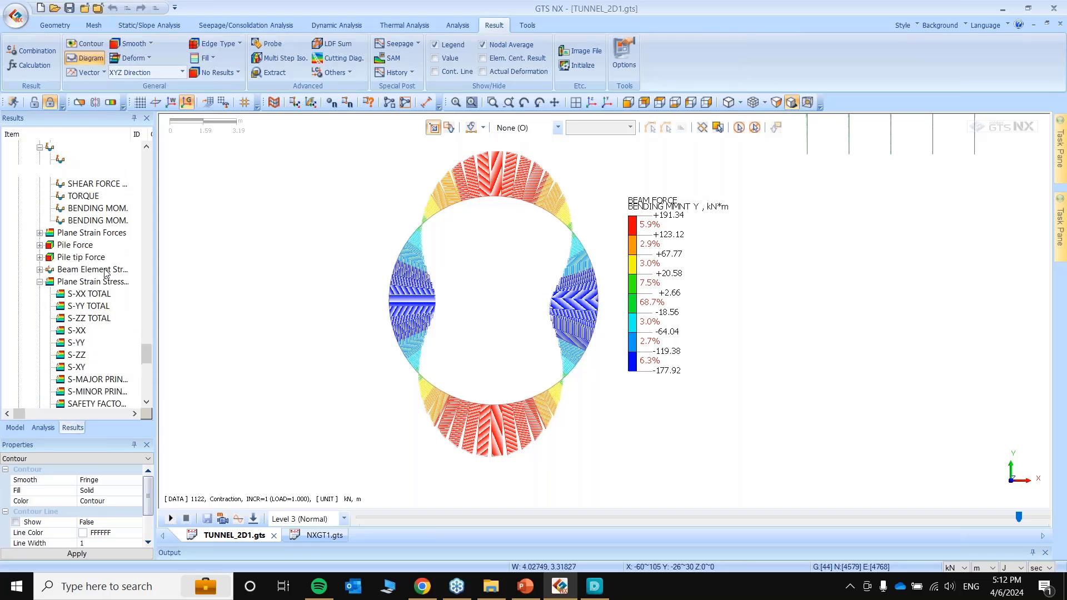
double_click(110, 282)
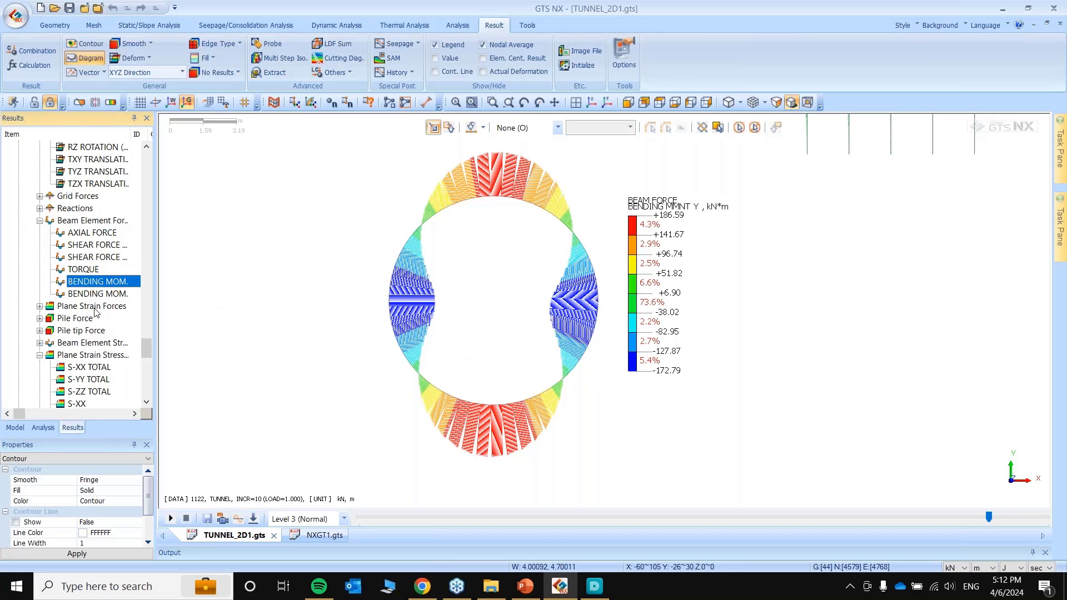
Display the beam element axial force diagram for the Contraction stage's INCR=1 and apply Auto-Range to its legend.
scroll(102, 311, "down", 5)
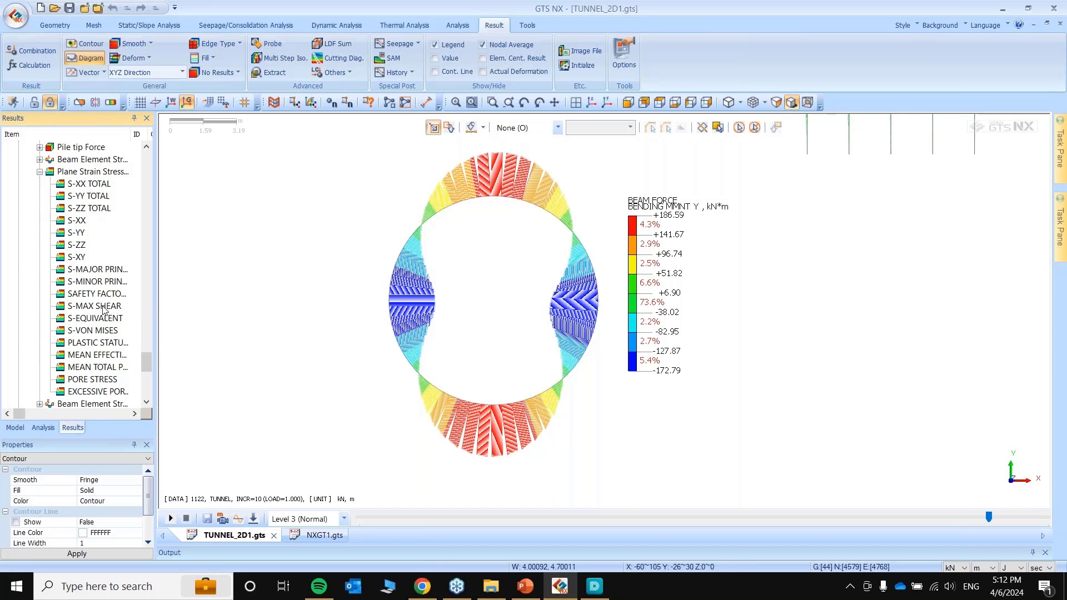
scroll(103, 309, "down", 6)
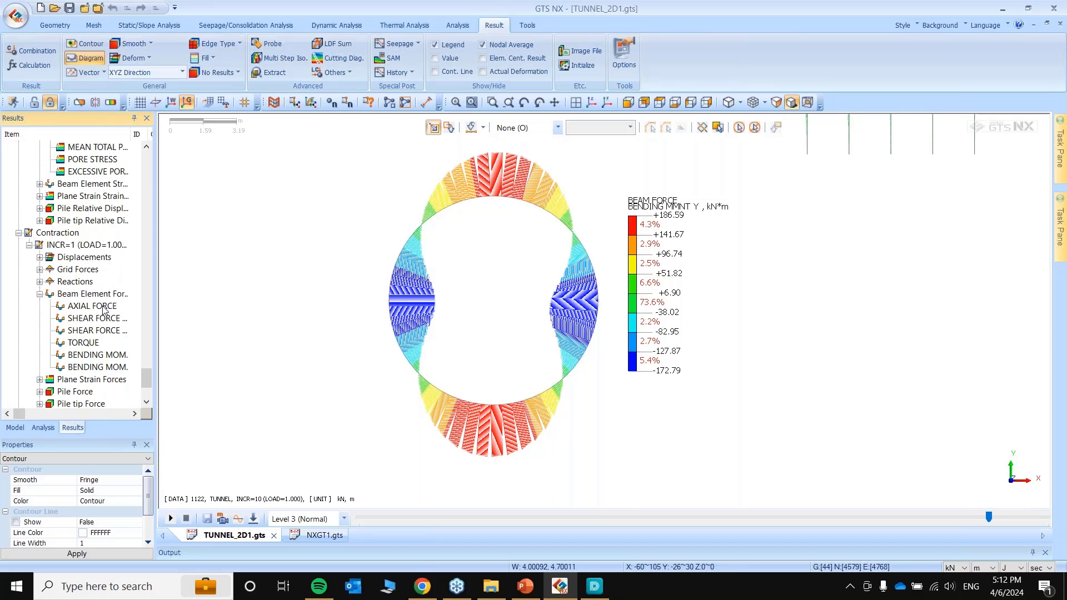
double_click(103, 306)
right_click(670, 272)
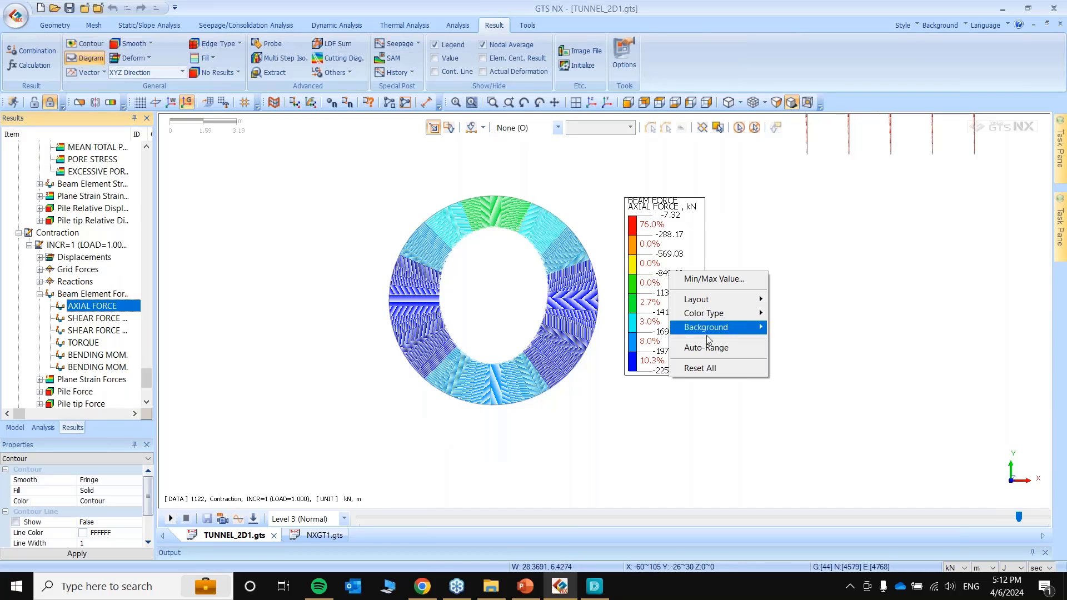
left_click(705, 347)
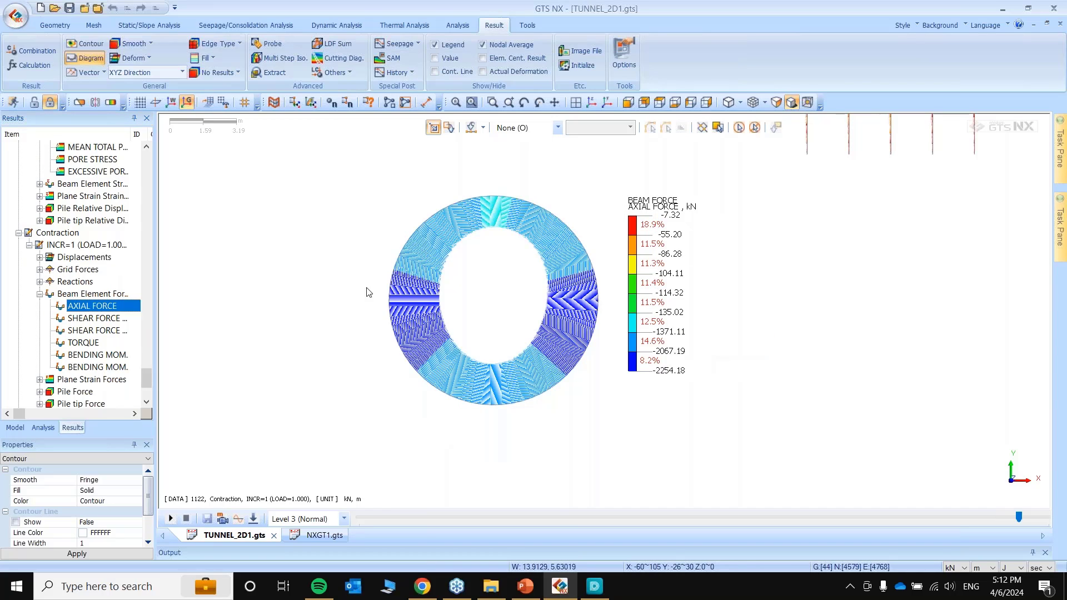
Display the beam element shear force Z for the Contraction stage's INCR=1 and turn the contour back on.
scroll(92, 303, "down", 2)
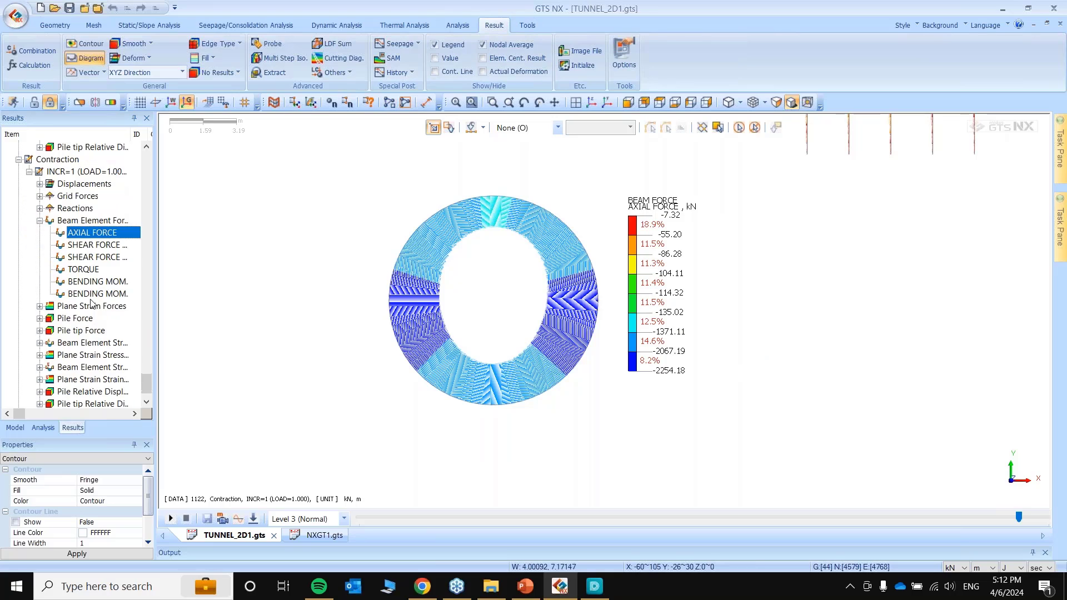
left_click(95, 261)
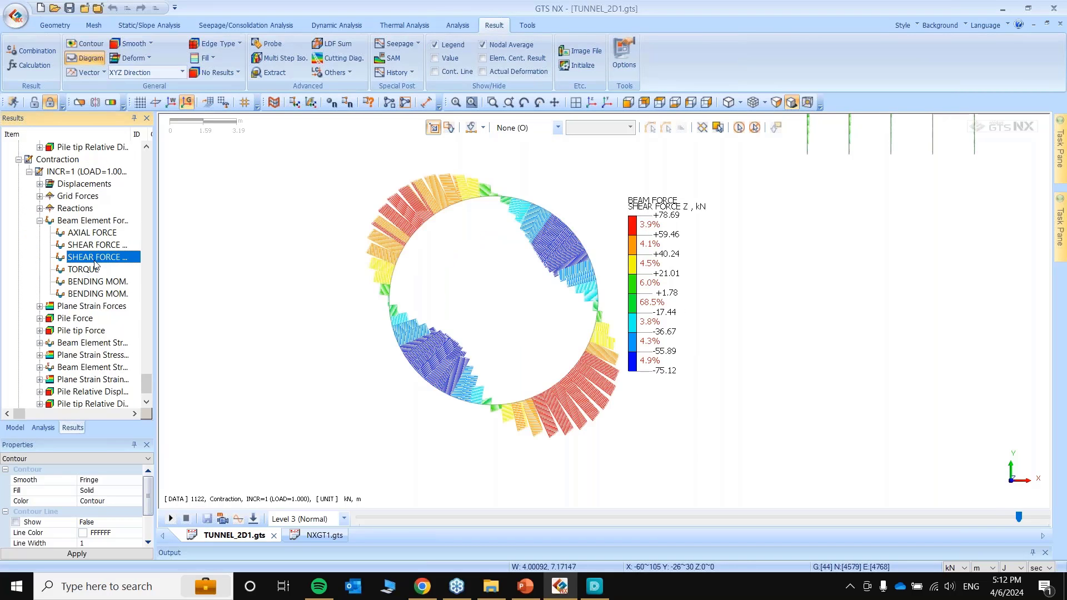
scroll(95, 265, "down", 1)
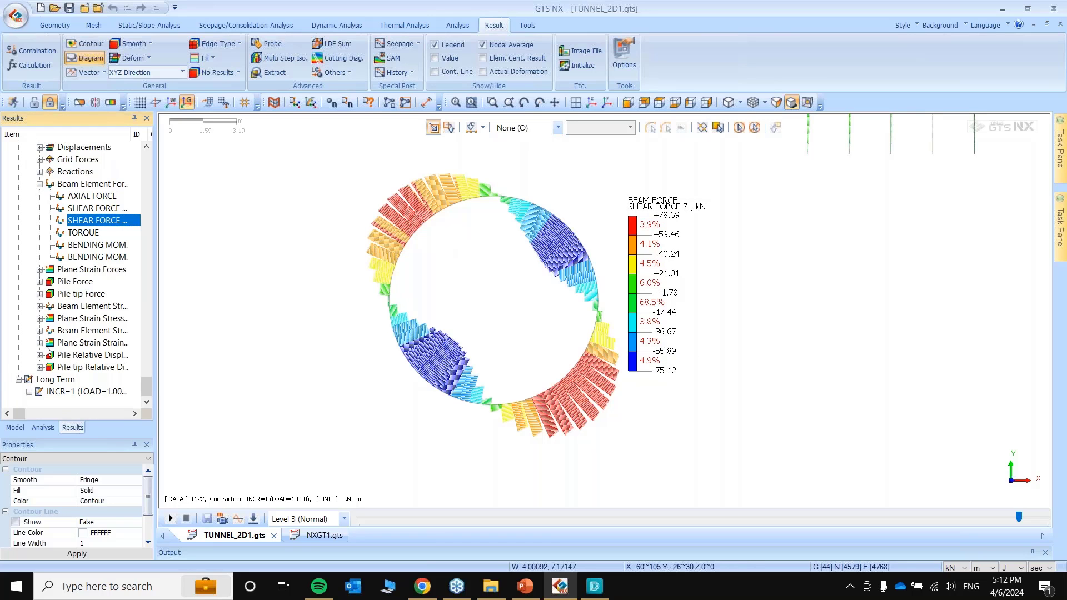
left_click(90, 44)
scroll(475, 293, "down", 2)
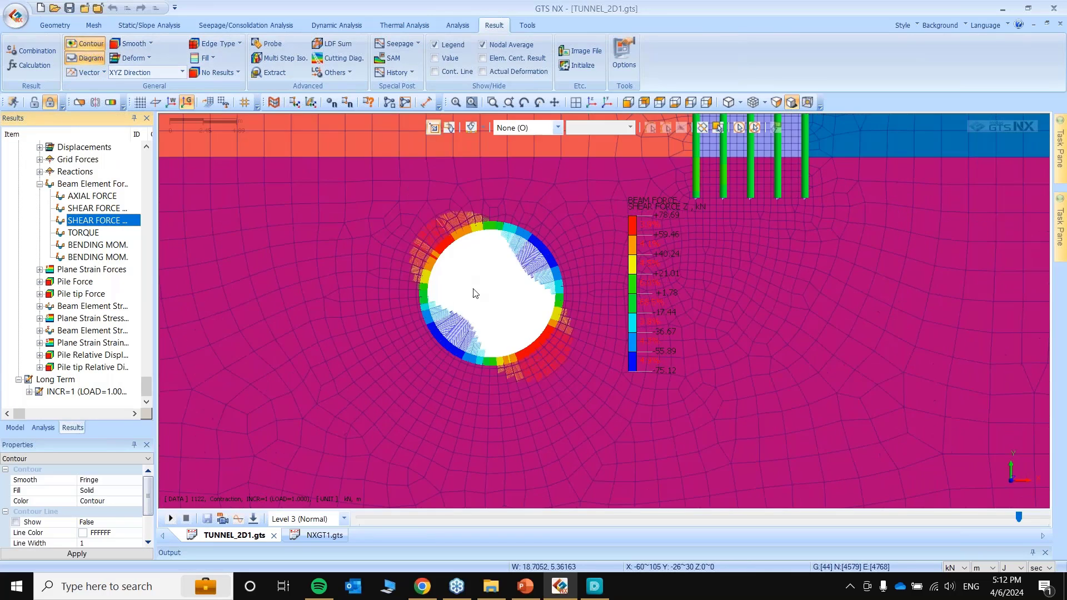
scroll(475, 294, "down", 2)
Display the total translation contour for the Contraction stage's INCR=1 and apply Auto-Range to its legend.
scroll(61, 230, "up", 3)
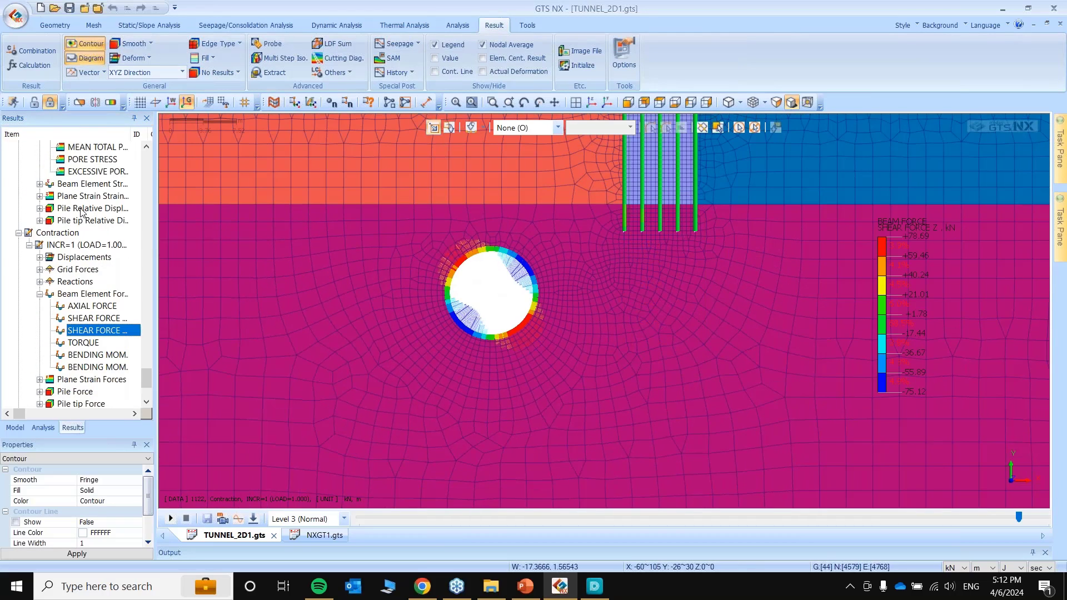
left_click(40, 257)
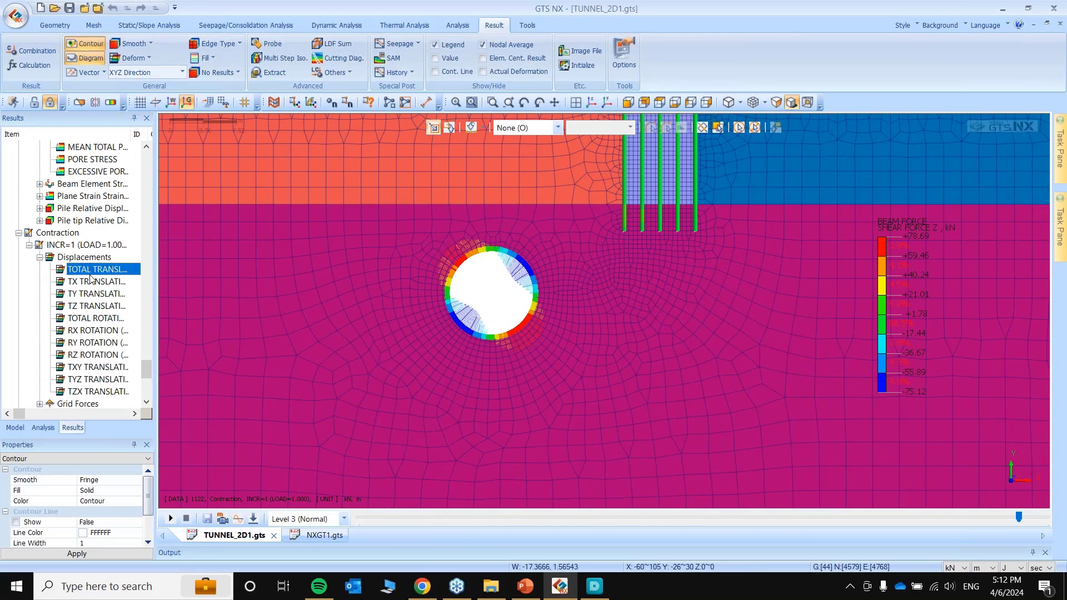
left_click(91, 272)
right_click(915, 288)
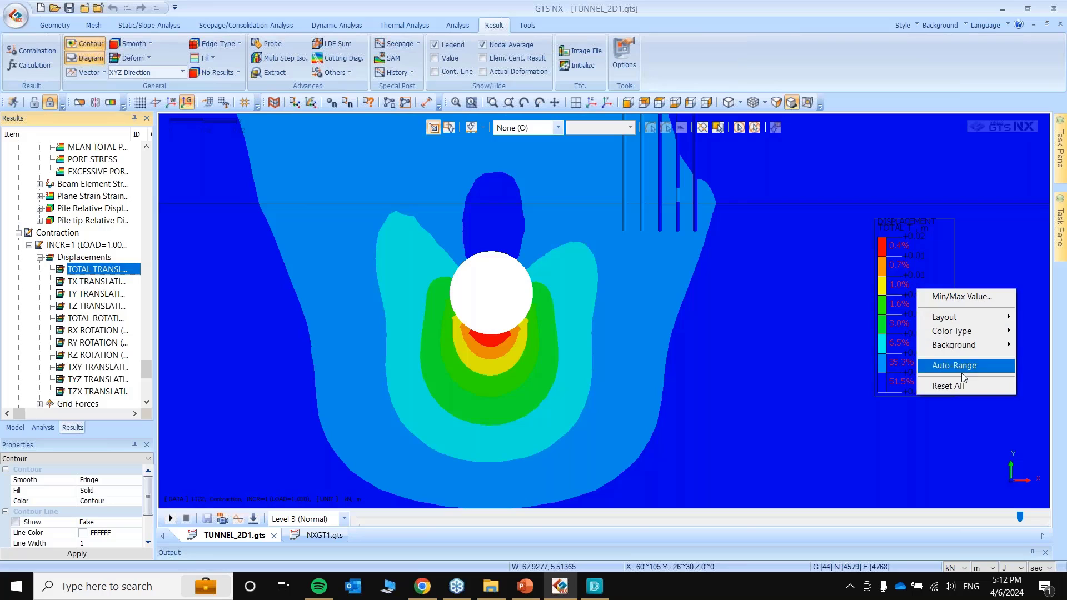
left_click(967, 366)
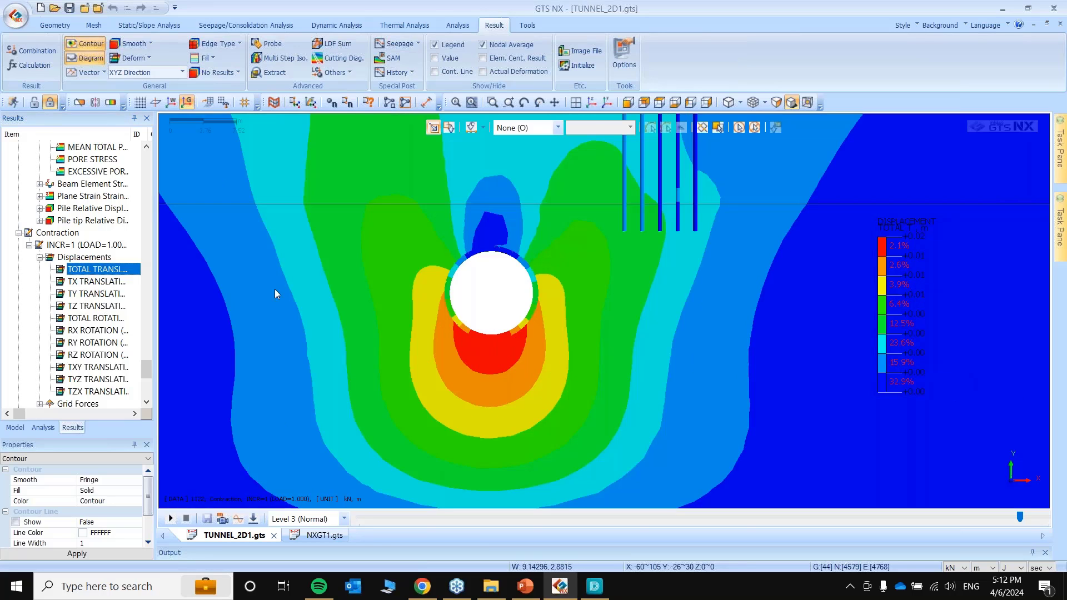
Display the Contraction stage's plane strain E-MAX SHEAR contour, apply Auto-Range to its legend and examine the strain around the tunnel and piles.
scroll(101, 276, "down", 7)
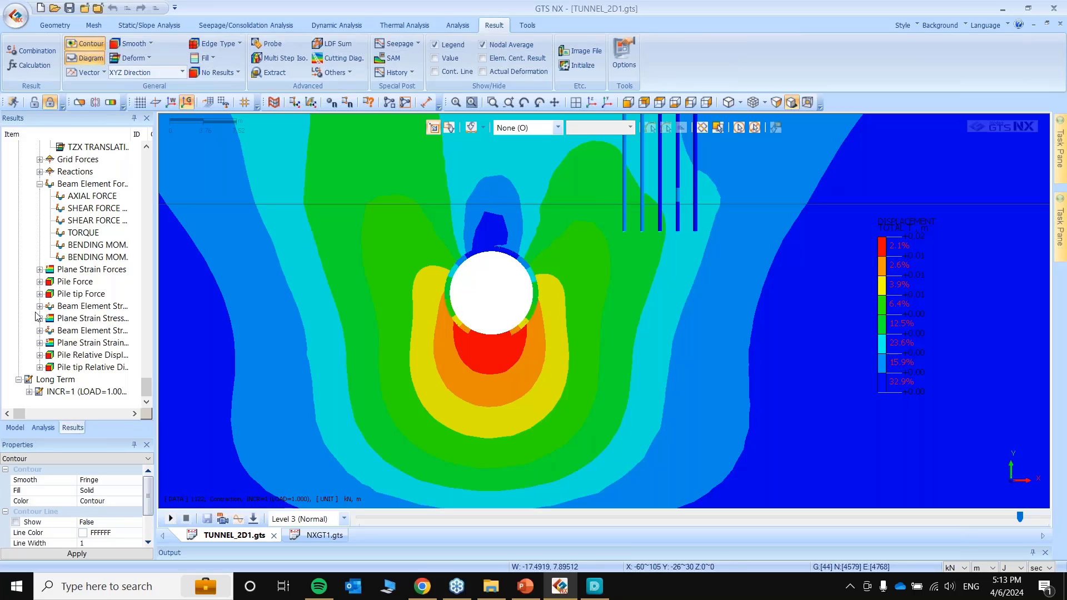
left_click(39, 343)
left_click(89, 286)
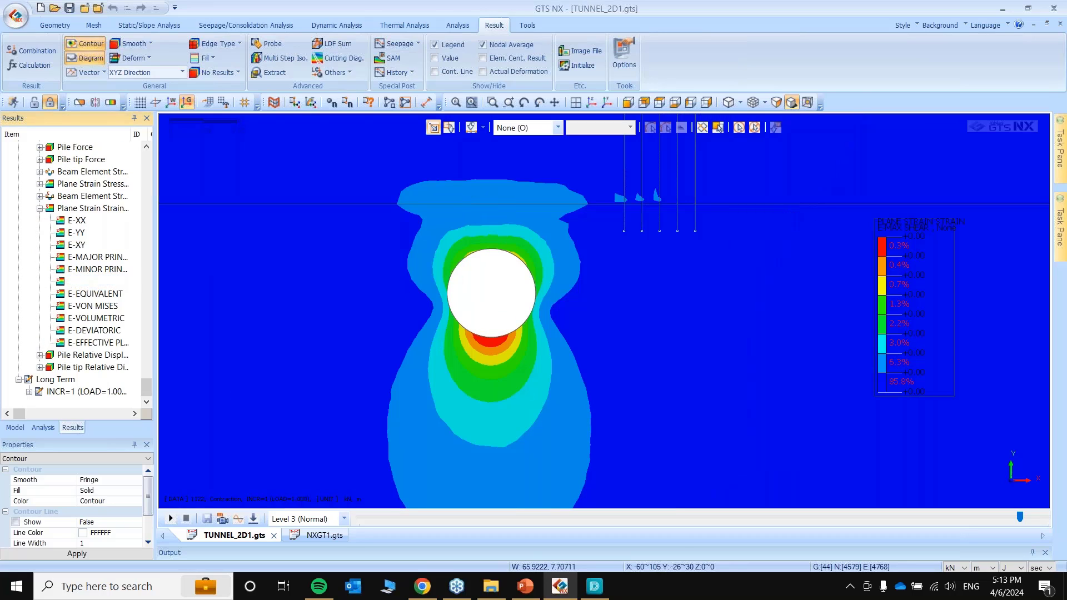
right_click(899, 270)
left_click(951, 345)
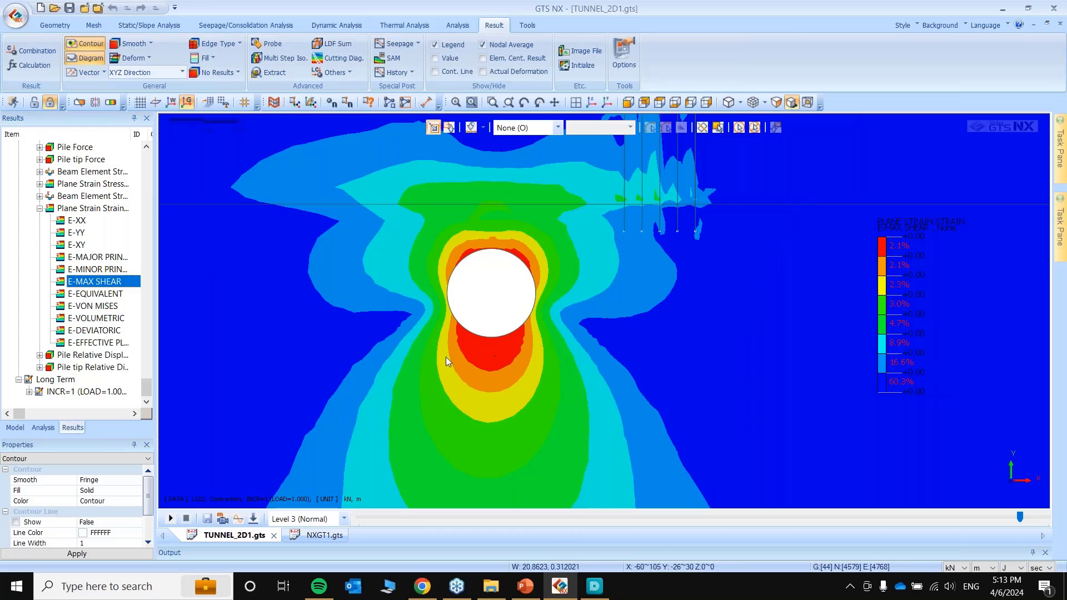
scroll(524, 182, "down", 2)
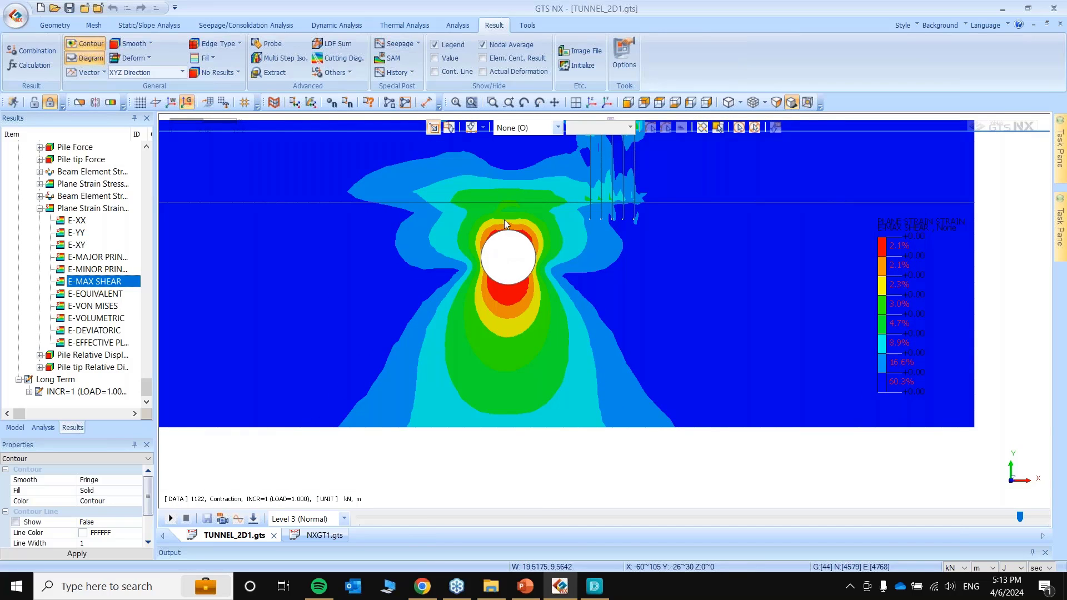
scroll(505, 218, "up", 1)
scroll(504, 218, "up", 1)
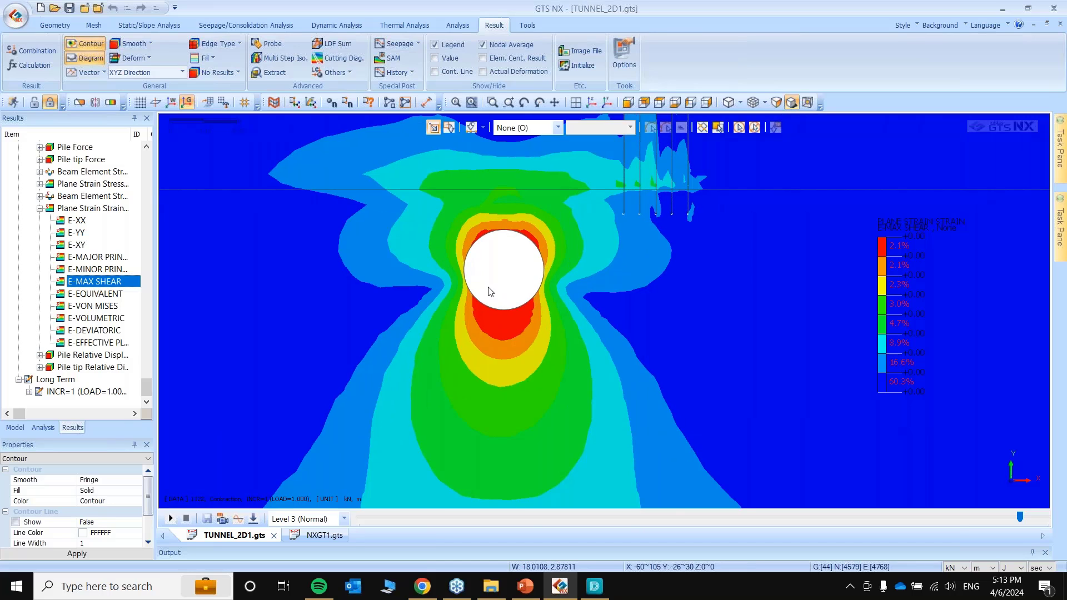
scroll(494, 277, "up", 1)
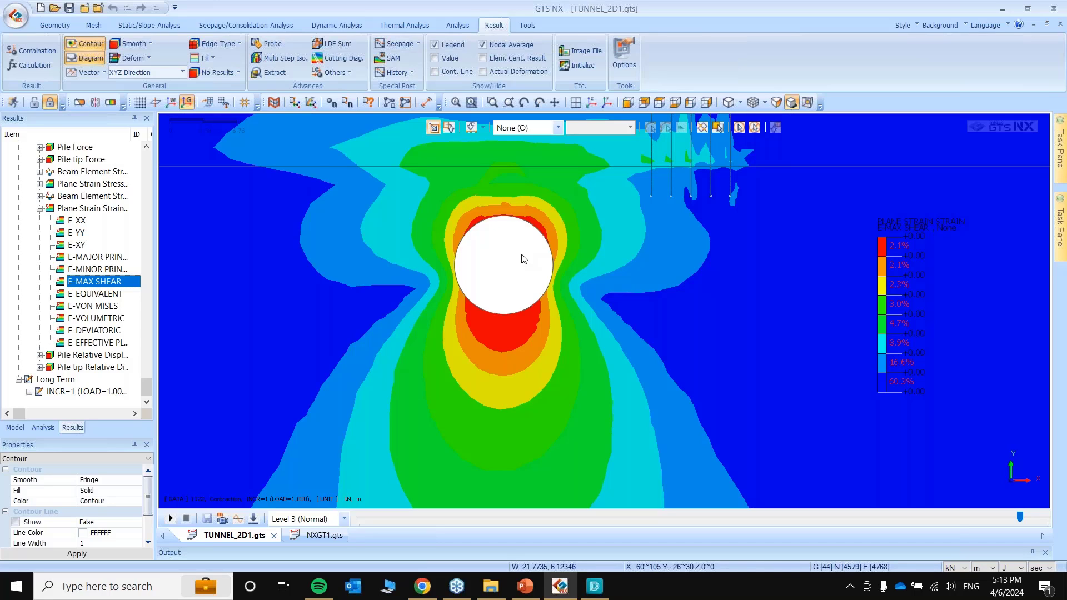
scroll(525, 261, "down", 5)
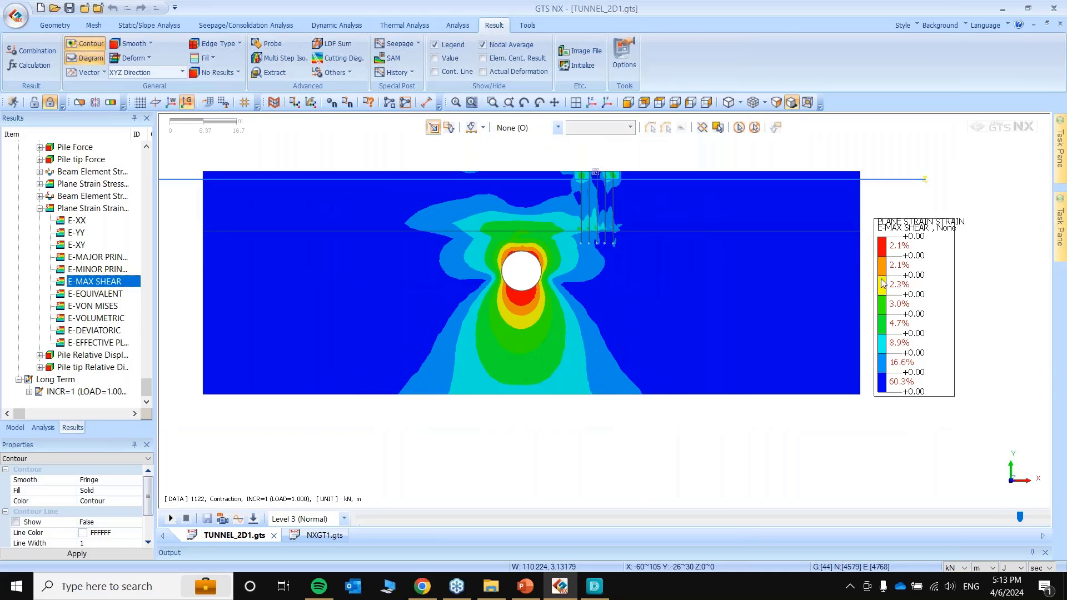